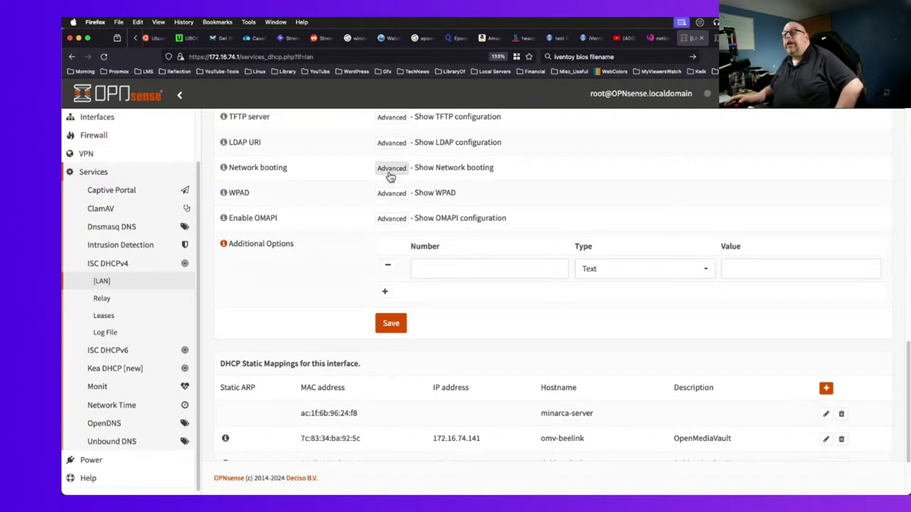
# Expand the LAN network booting options showing next-server 172.16.74.133 and the iVentoy loader filenames
pyautogui.click(390, 169)
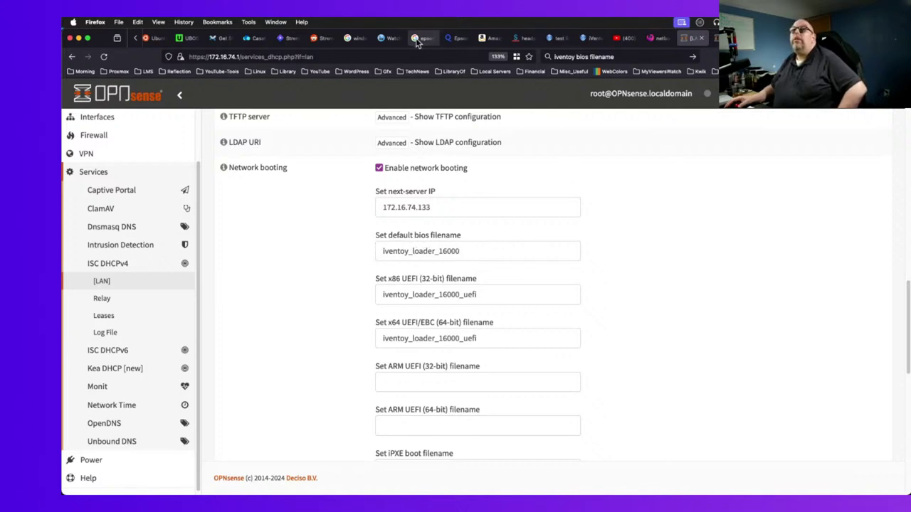
pyautogui.scroll(10, 372, 39)
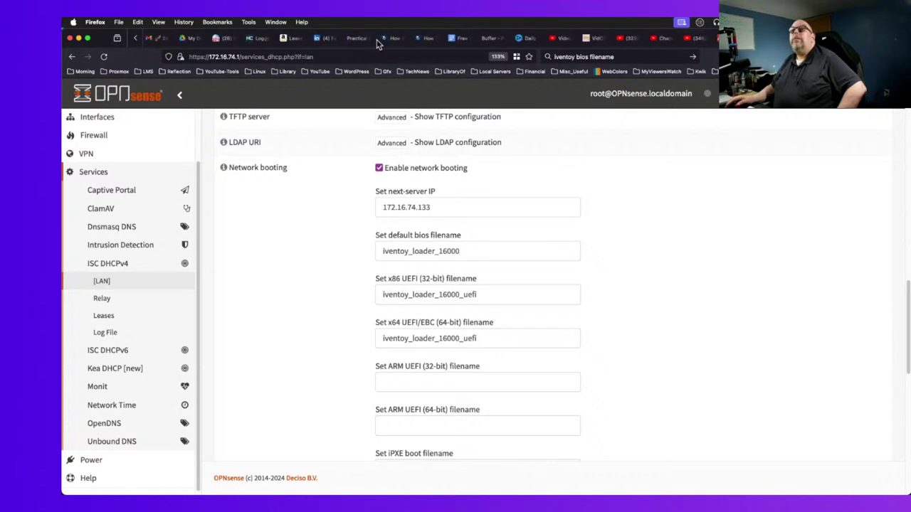
pyautogui.scroll(-10, 377, 39)
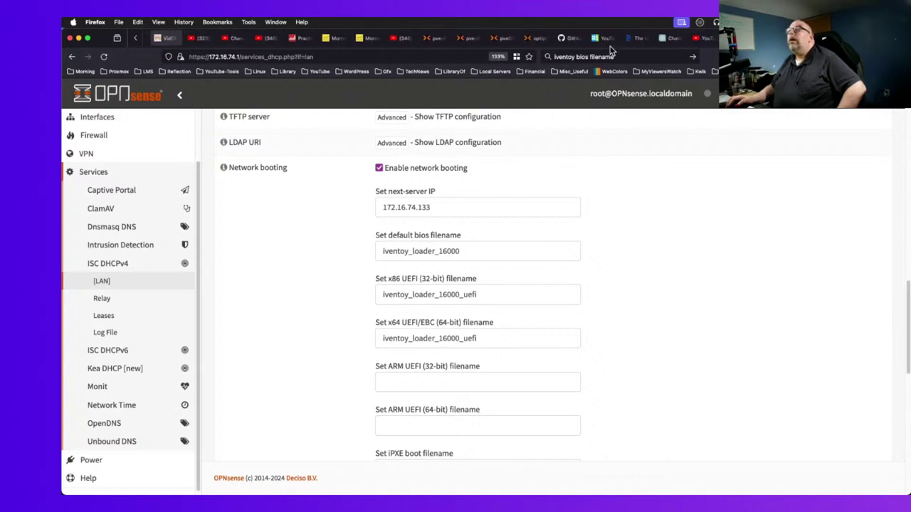
# Start VM 15011 (test11) so its console shows the network boot failing to fetch snp.efi
pyautogui.click(455, 39)
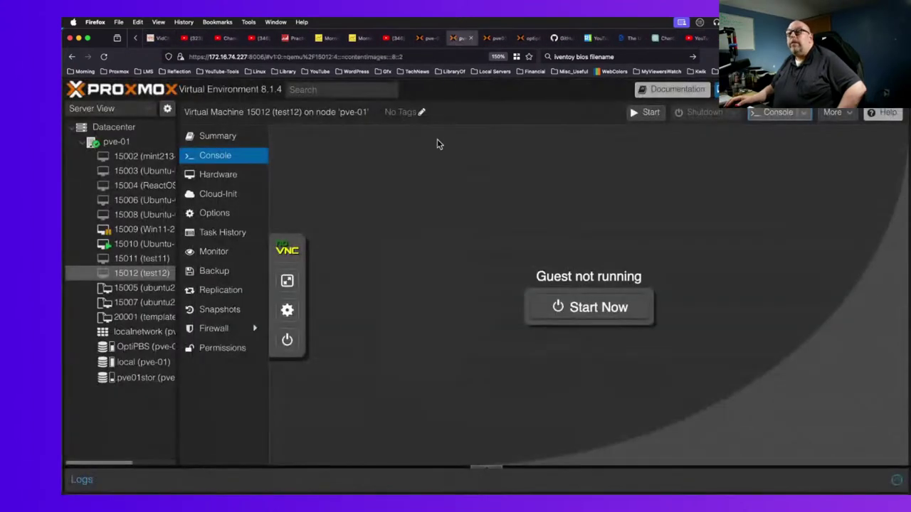
pyautogui.click(159, 264)
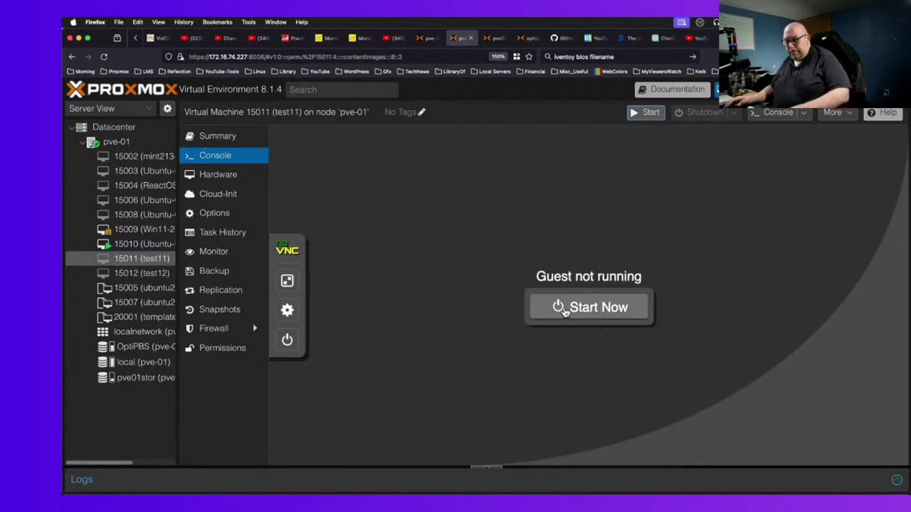
pyautogui.click(563, 310)
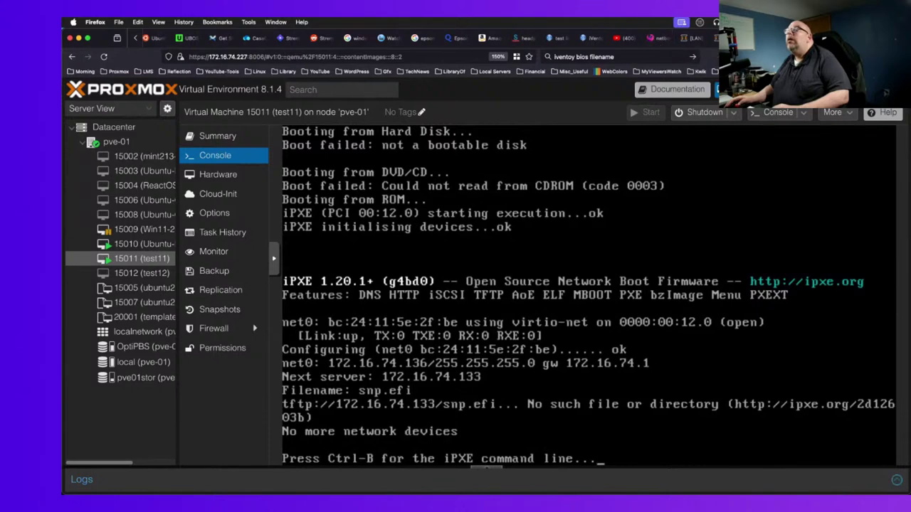
pyautogui.click(557, 40)
# Stop the running iVentoy service from its Boot Information page
pyautogui.click(592, 39)
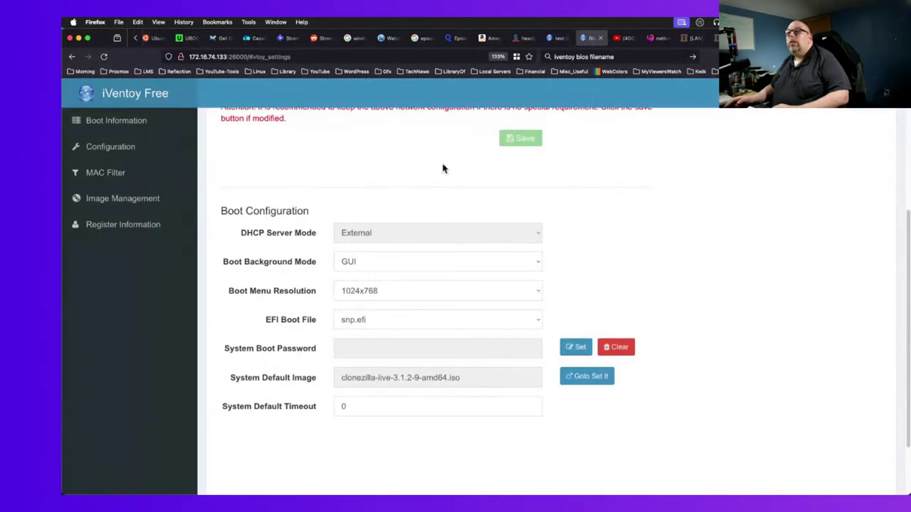
pyautogui.scroll(5, 308, 184)
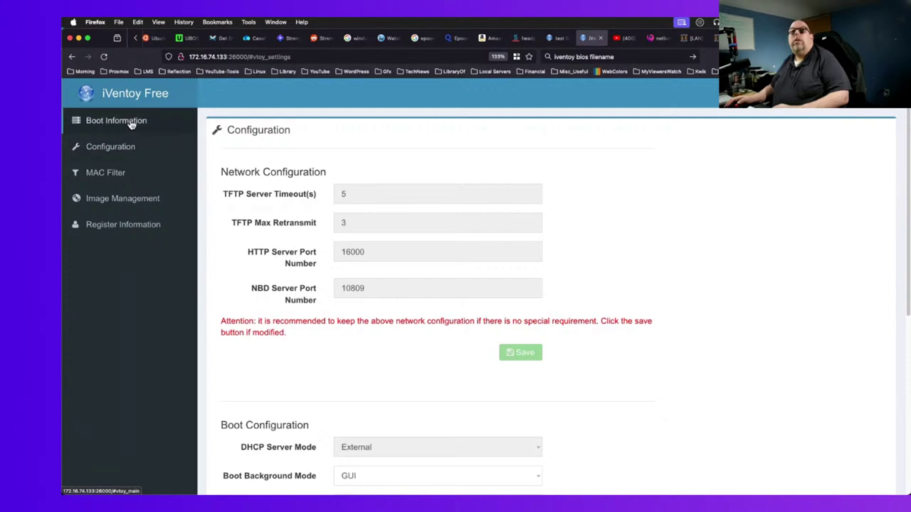
pyautogui.click(131, 121)
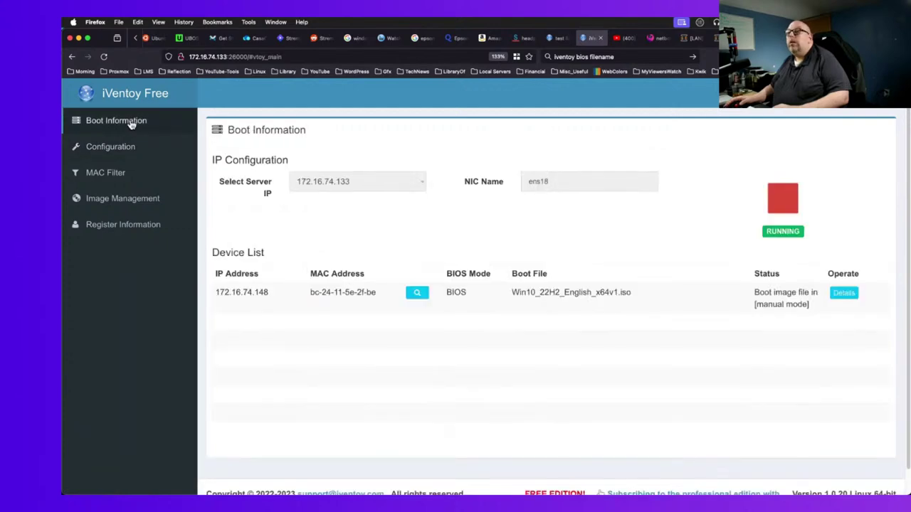
pyautogui.click(781, 202)
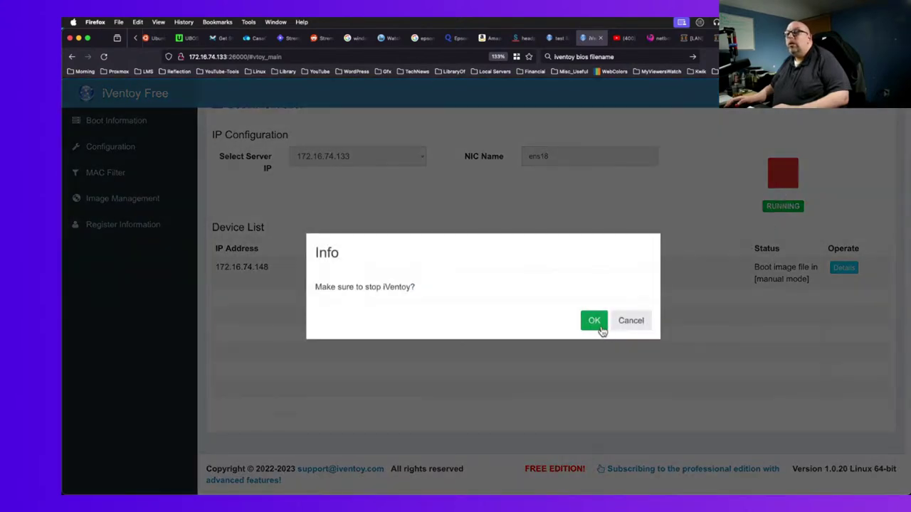
pyautogui.click(594, 321)
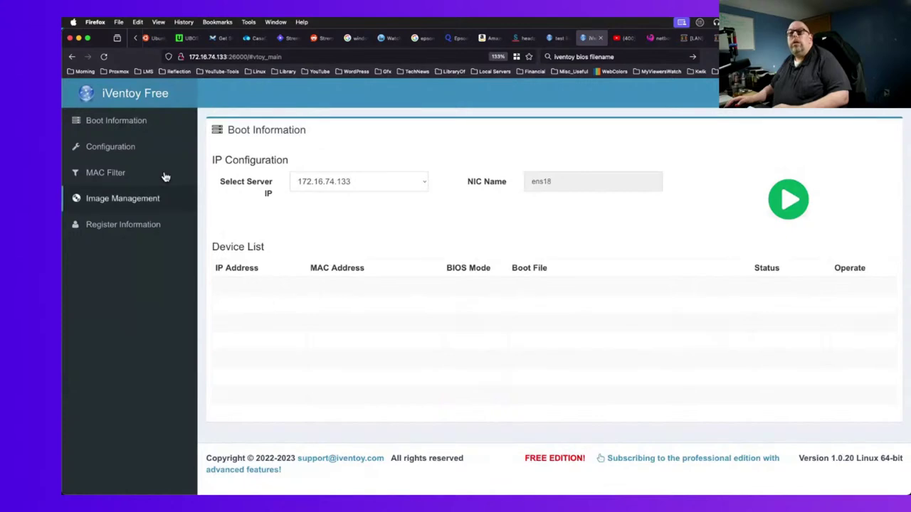
# Set iVentoy's EFI Boot File to snponly.efi and save the configuration
pyautogui.click(125, 150)
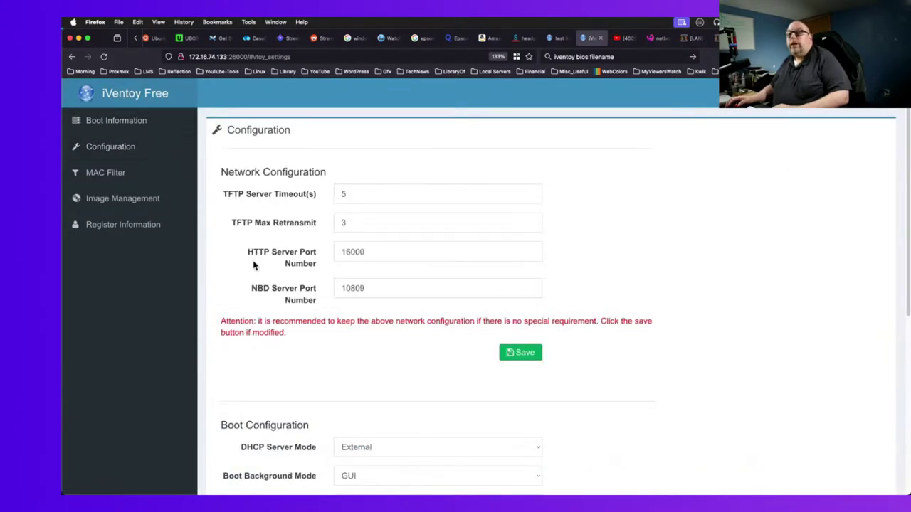
pyautogui.scroll(-3, 251, 264)
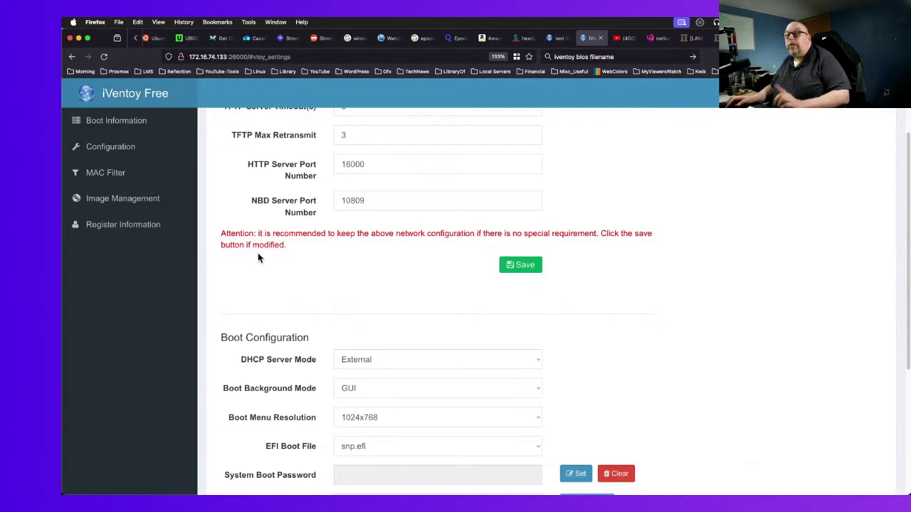
pyautogui.click(539, 449)
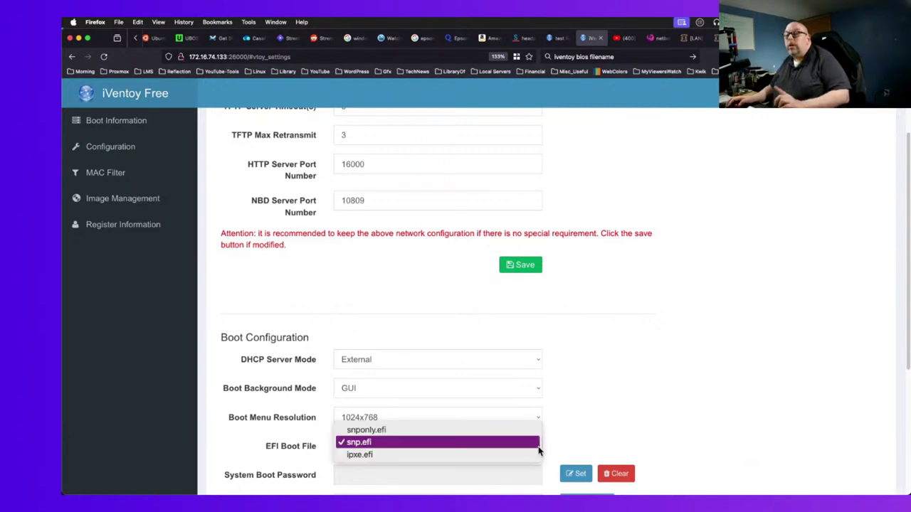
pyautogui.click(516, 430)
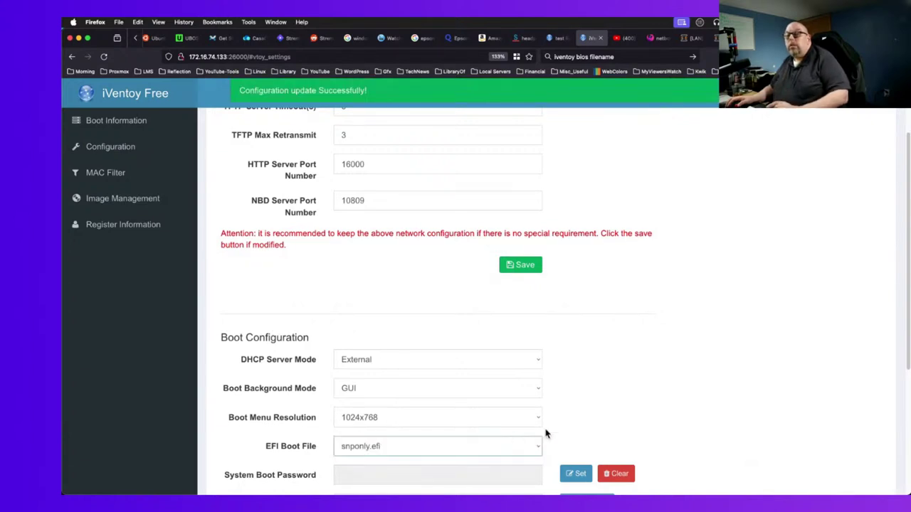
pyautogui.scroll(3, 516, 269)
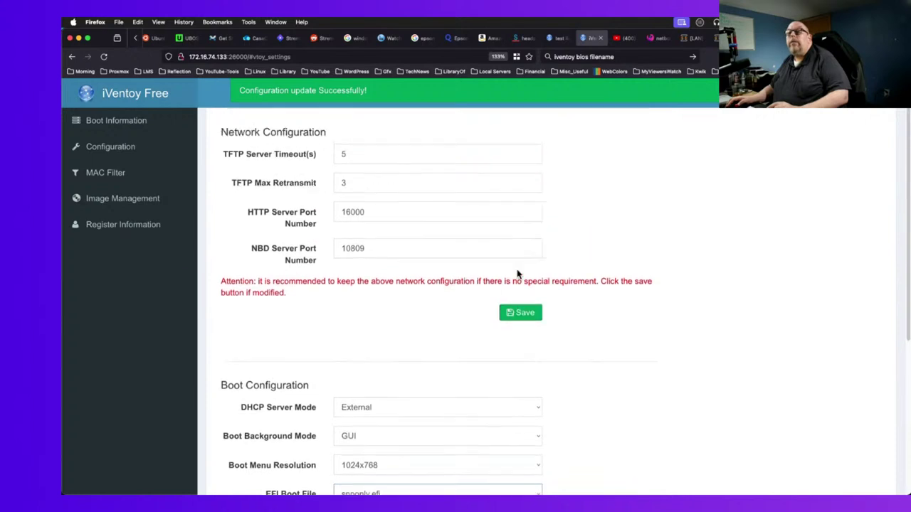
pyautogui.click(523, 353)
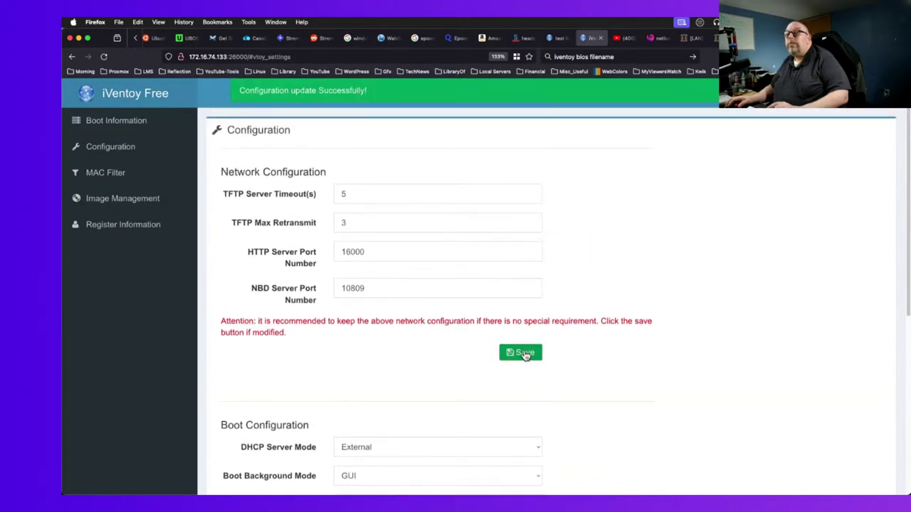
# Refresh iVentoy's boot image list and start the iVentoy service again
pyautogui.click(107, 199)
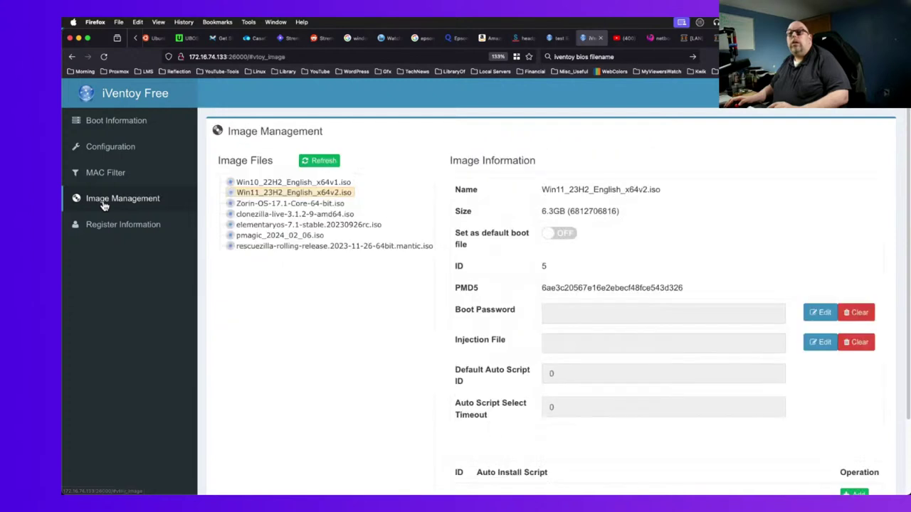
pyautogui.click(323, 162)
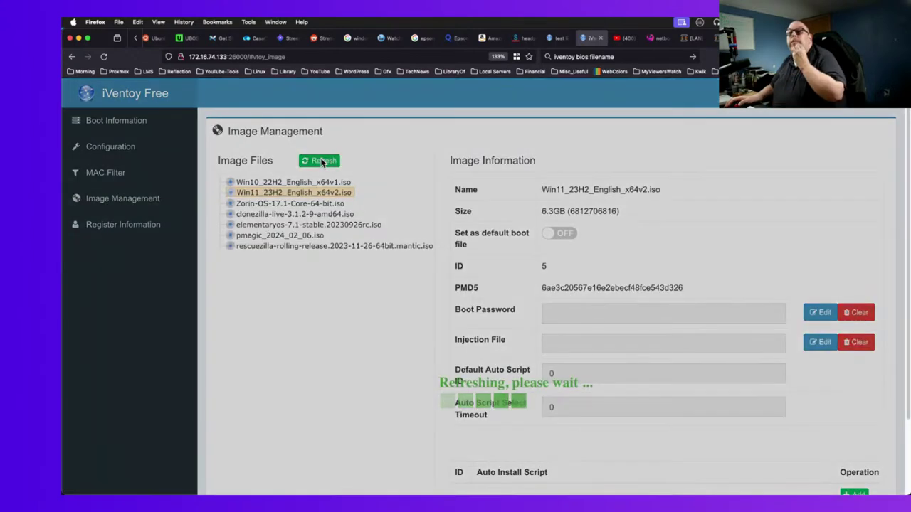
pyautogui.click(122, 122)
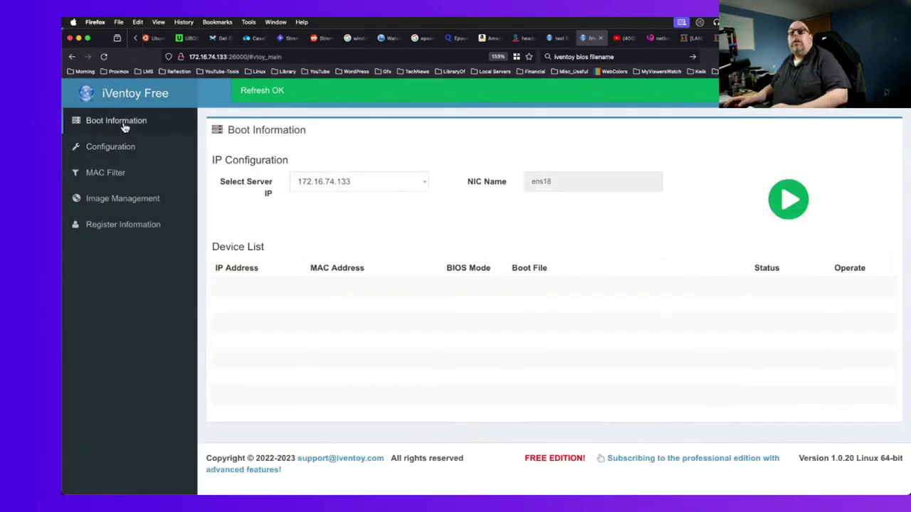
pyautogui.click(788, 201)
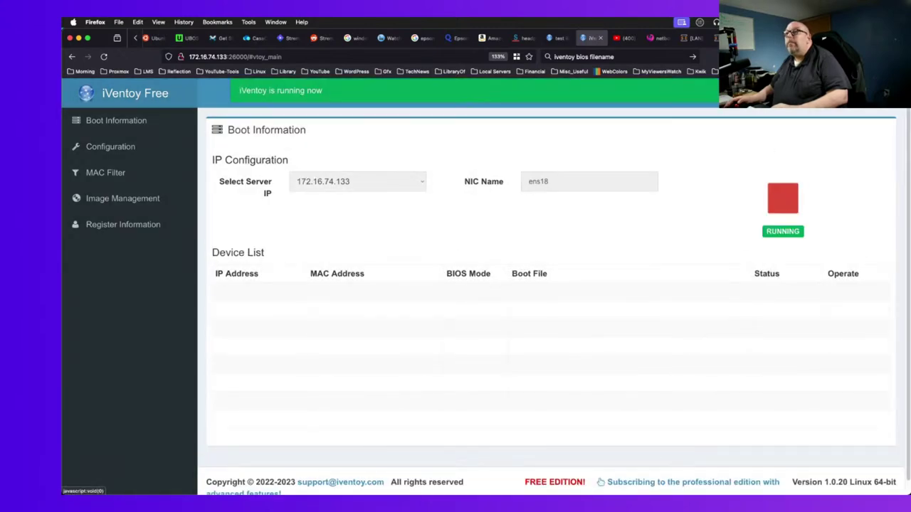
pyautogui.click(689, 38)
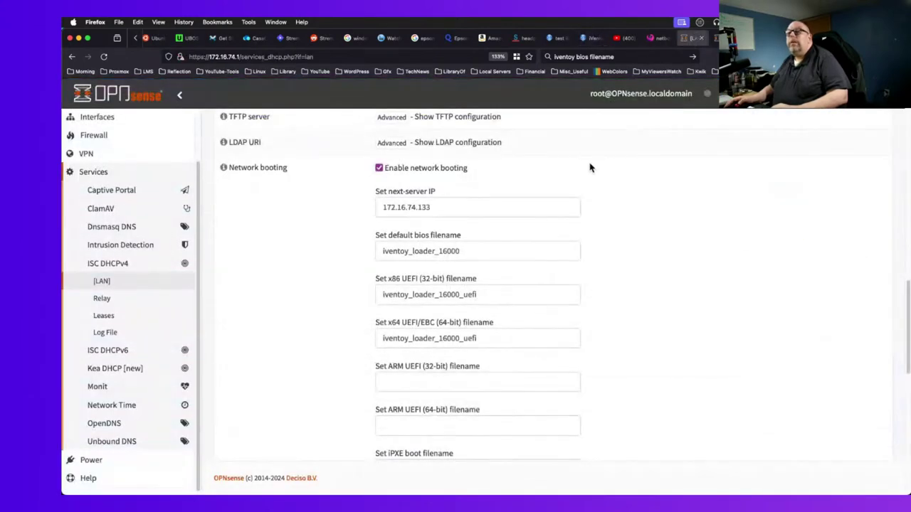
# Restart the LAN DHCP service, then sign back into OPNsense as root with the account password
pyautogui.scroll(10, 589, 167)
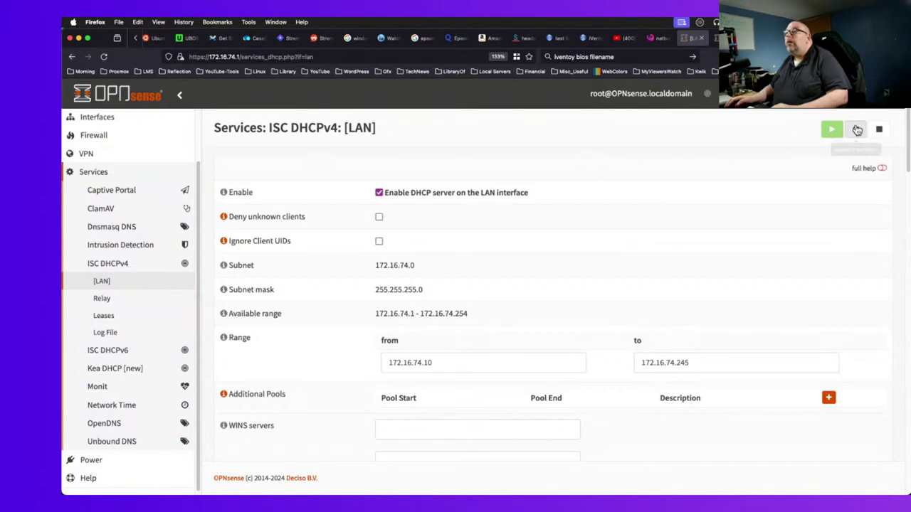
pyautogui.click(856, 130)
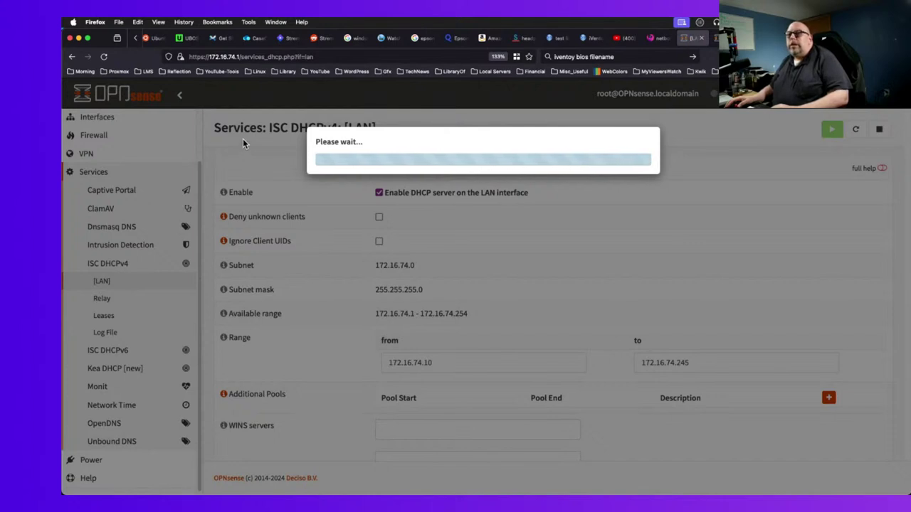
pyautogui.click(104, 56)
pyautogui.write('root')
pyautogui.press('Tab')
pyautogui.write('•••••••••')
pyautogui.press('Return')
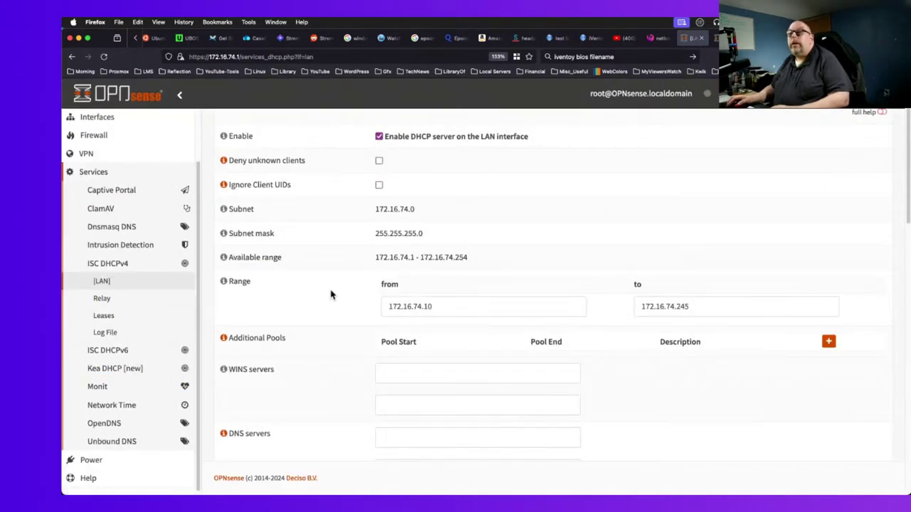
# Clear snp.efi from the LAN iPXE boot filename, then bring up iVentoy's Boot Information page
pyautogui.scroll(-10, 383, 287)
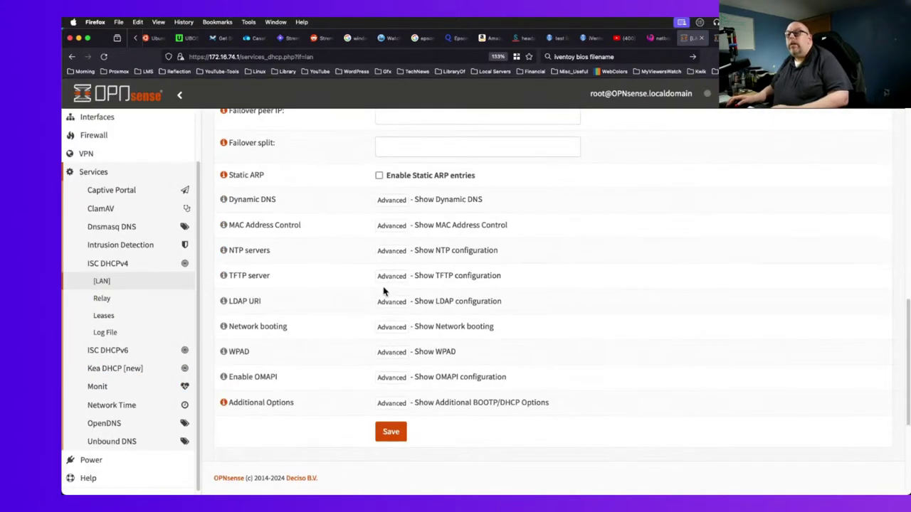
pyautogui.click(395, 329)
pyautogui.scroll(-3, 515, 319)
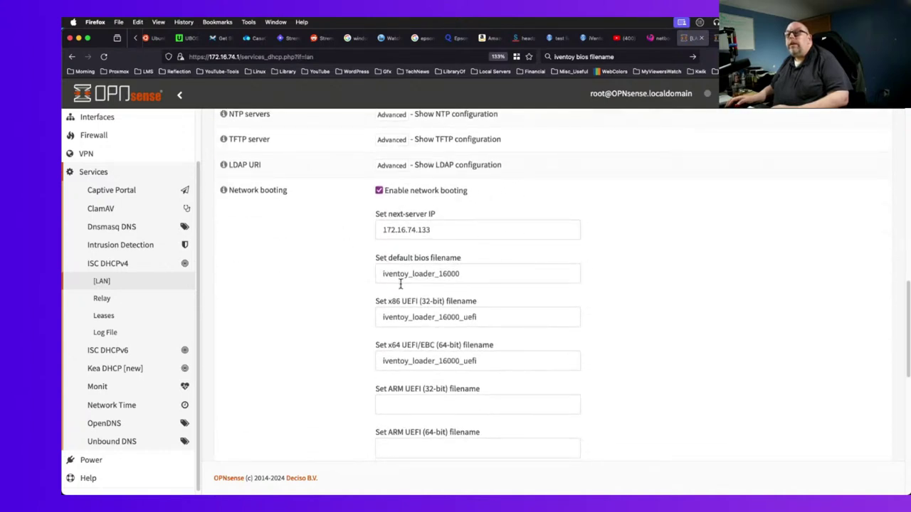
pyautogui.moveTo(462, 275); pyautogui.dragTo(377, 274)
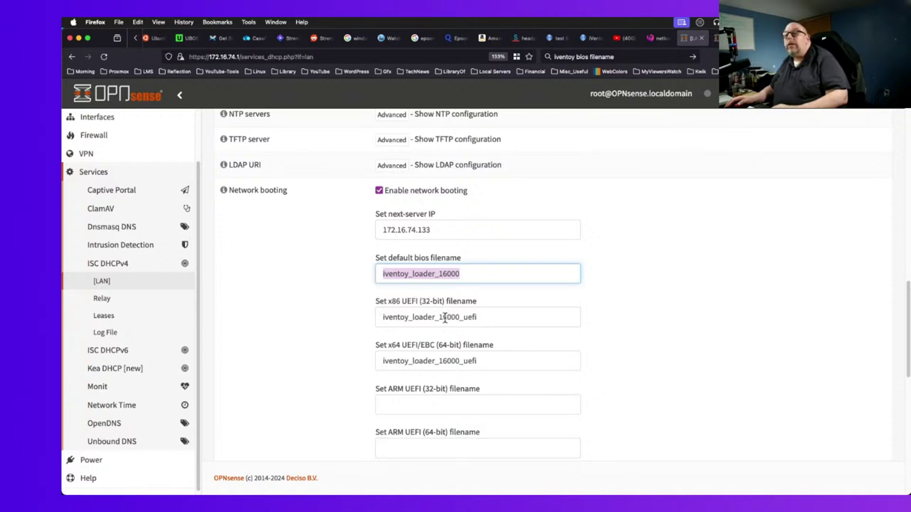
pyautogui.scroll(-5, 492, 359)
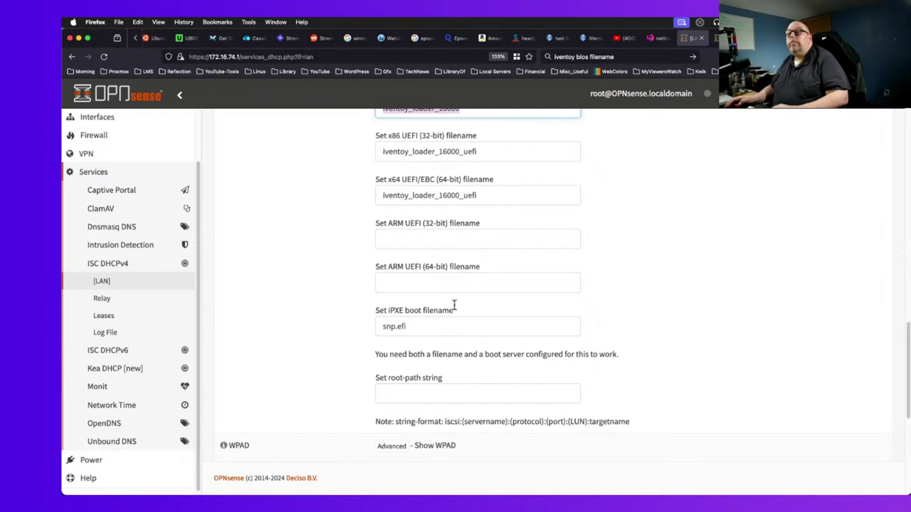
pyautogui.moveTo(433, 326); pyautogui.dragTo(302, 295)
pyautogui.press('BackSpace')
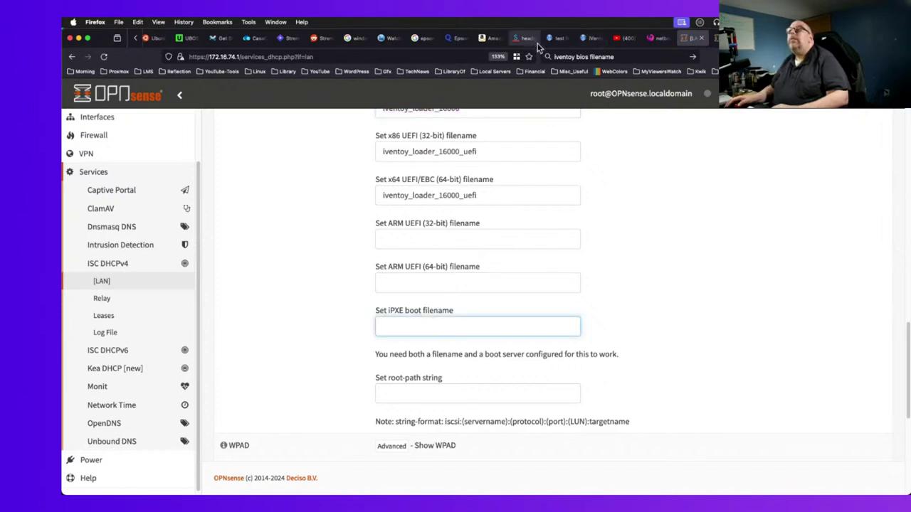
pyautogui.click(556, 39)
pyautogui.click(591, 39)
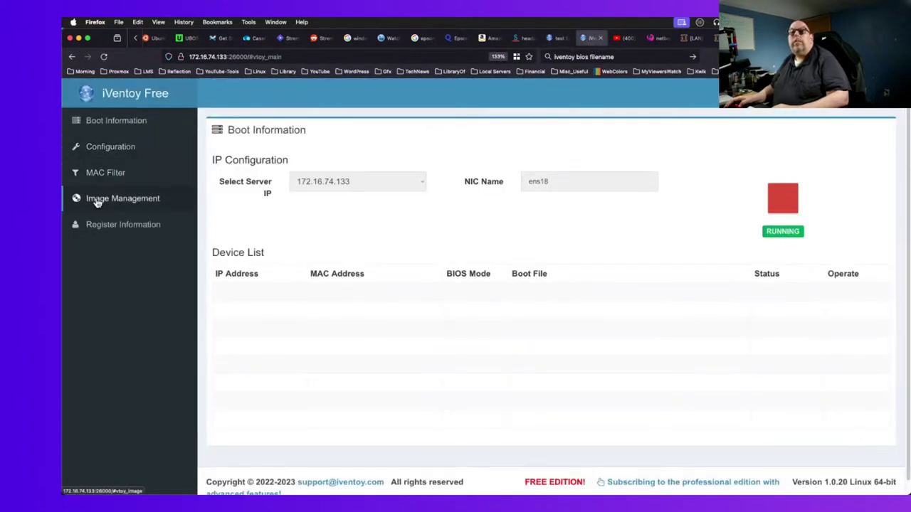
# Check iVentoy's EFI Boot File and type snponly.efi into OPNsense's iPXE boot filename
pyautogui.click(109, 158)
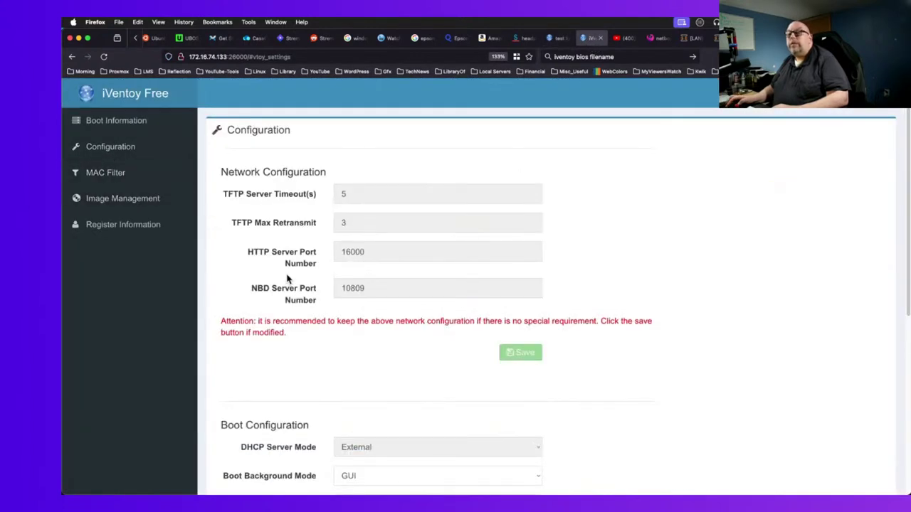
pyautogui.scroll(-3, 287, 279)
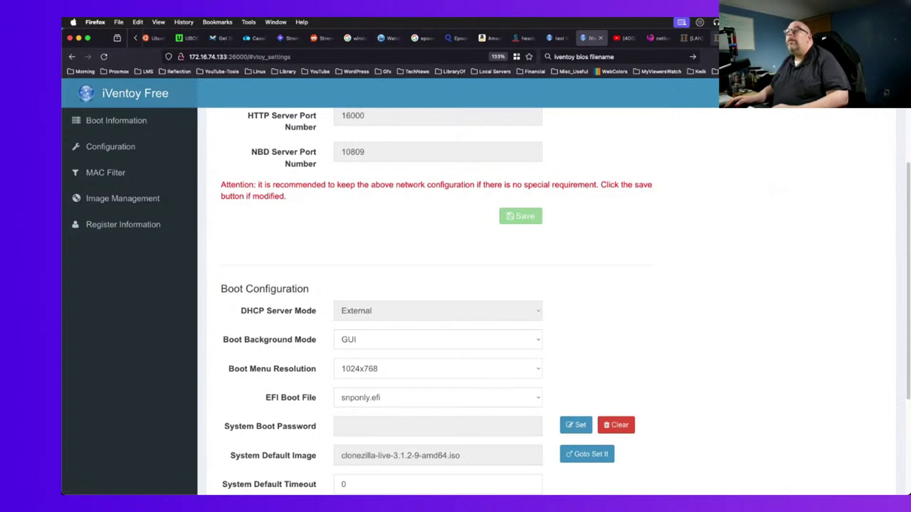
pyautogui.click(712, 37)
pyautogui.click(689, 38)
pyautogui.write('snponly')
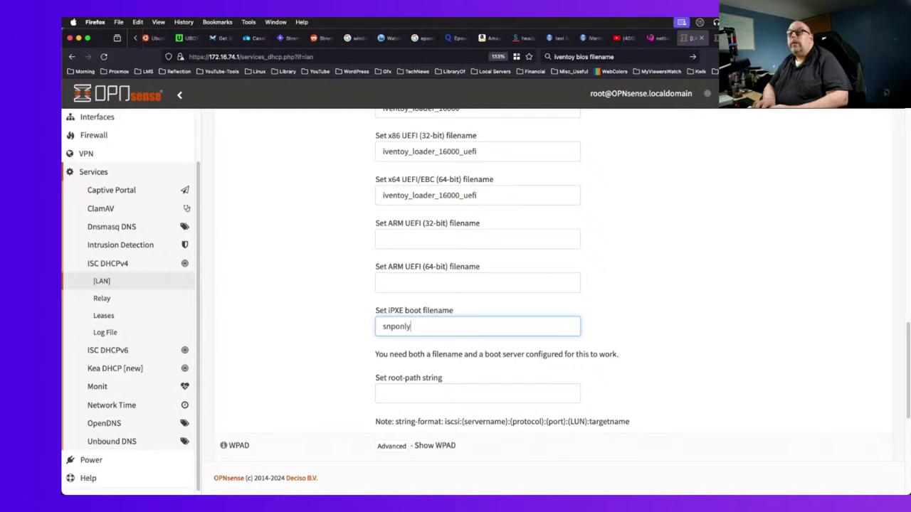
pyautogui.write('.efi')
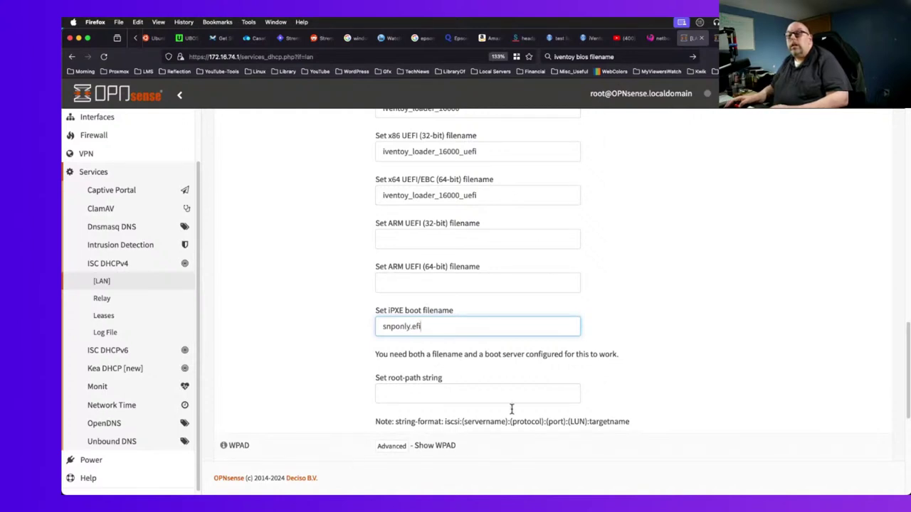
# Save the LAN DHCP settings with iPXE filename snponly.efi and restart the DHCP service
pyautogui.scroll(1, 665, 287)
pyautogui.scroll(-5, 650, 278)
pyautogui.click(391, 222)
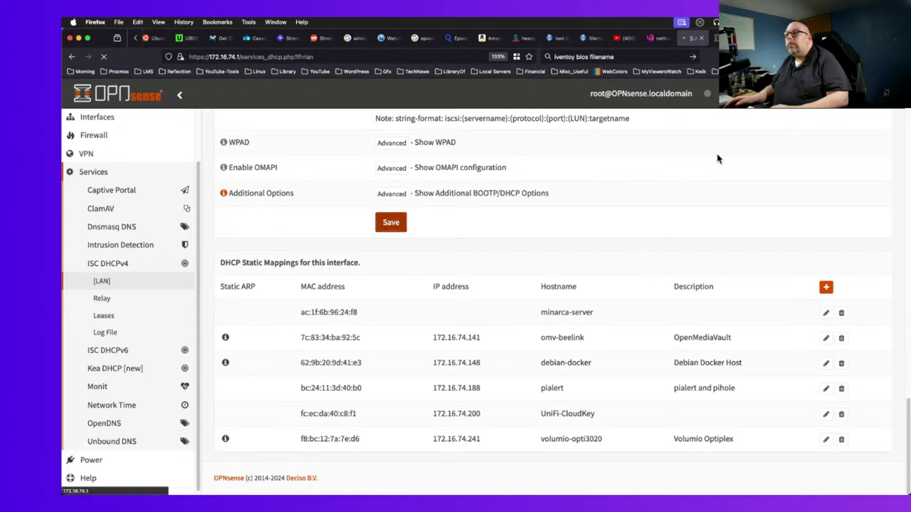
pyautogui.scroll(10, 717, 159)
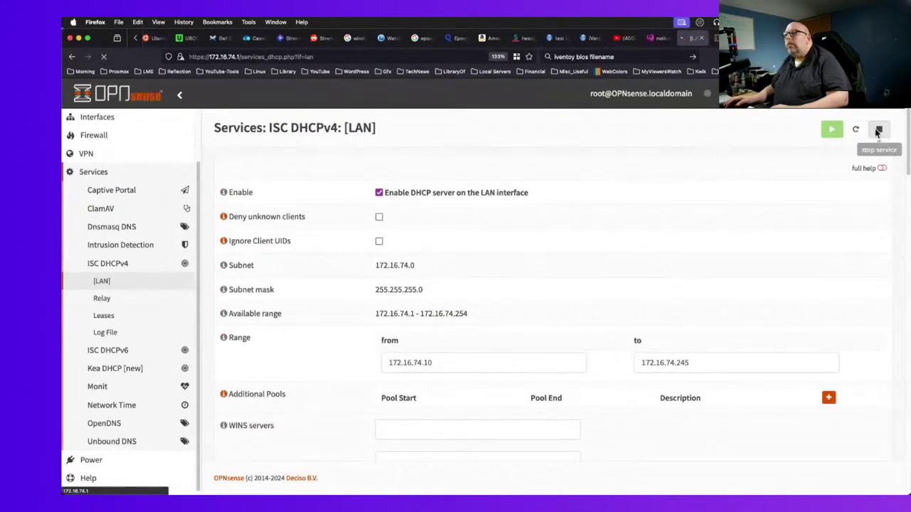
pyautogui.click(853, 130)
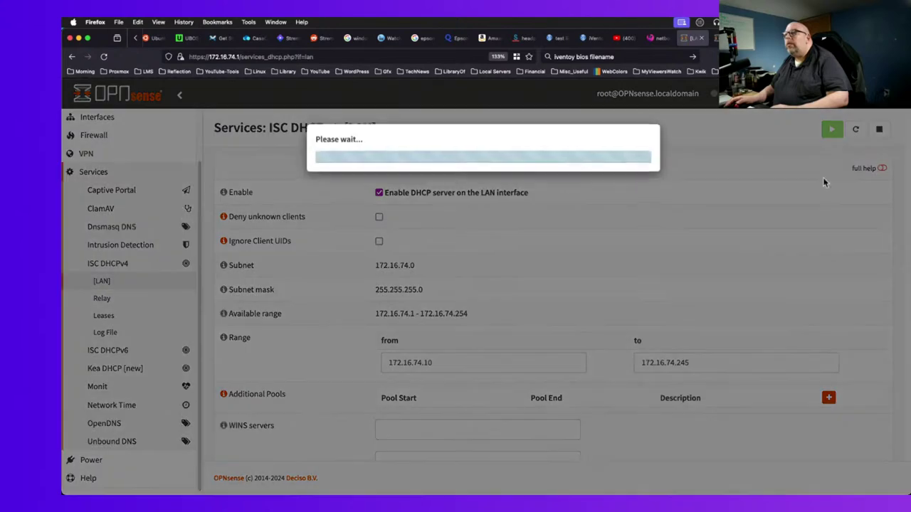
pyautogui.scroll(-1, 552, 277)
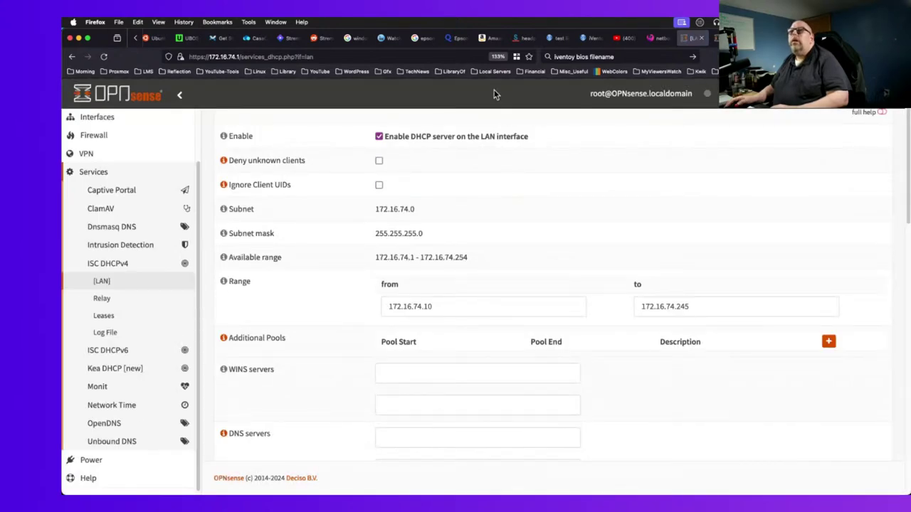
pyautogui.scroll(5, 412, 41)
pyautogui.scroll(10, 412, 42)
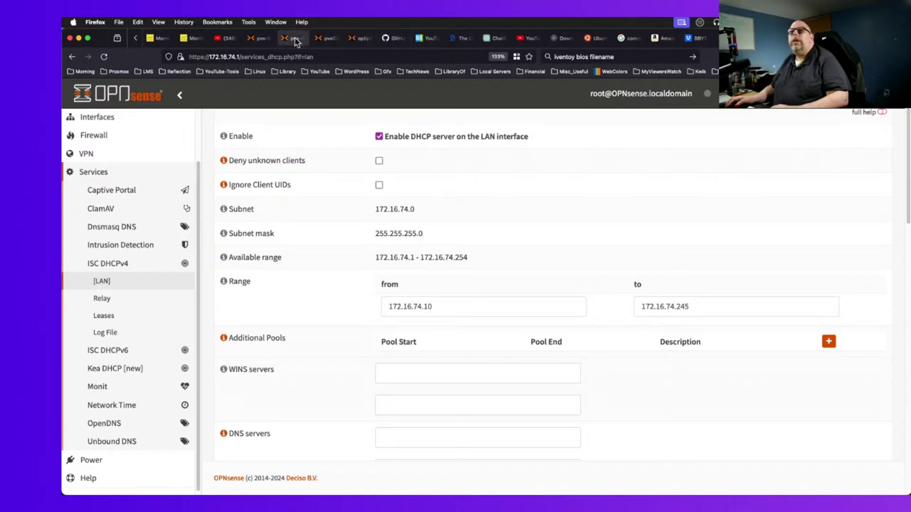
# In test11's console, bring up the boot menu and choose option 3 (iPXE)
pyautogui.click(291, 38)
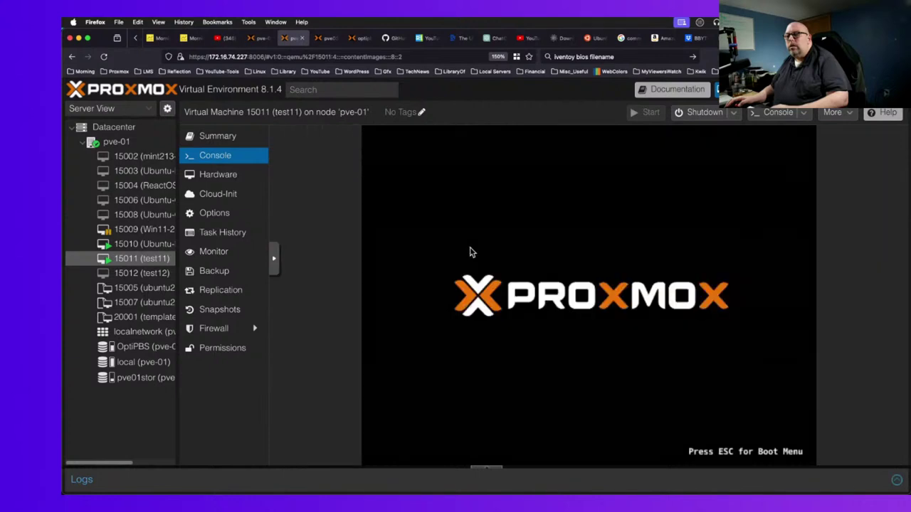
pyautogui.press('Escape')
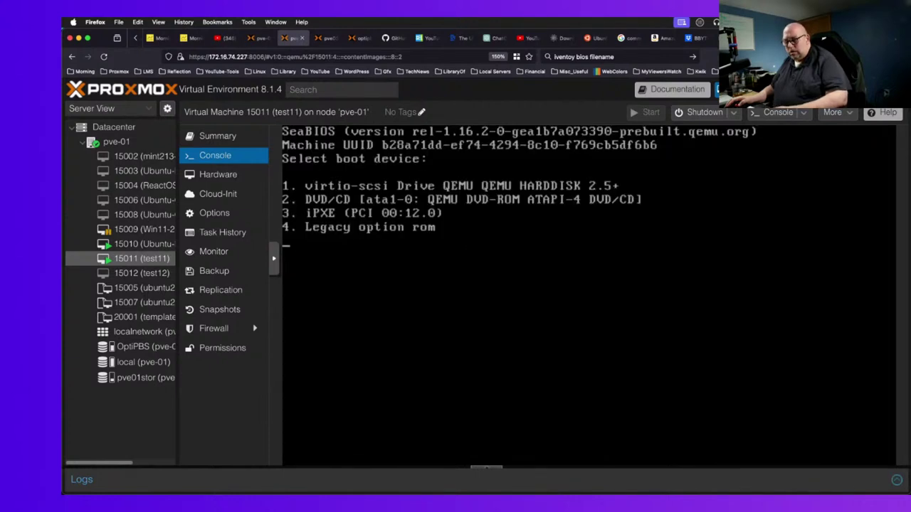
pyautogui.press('3')
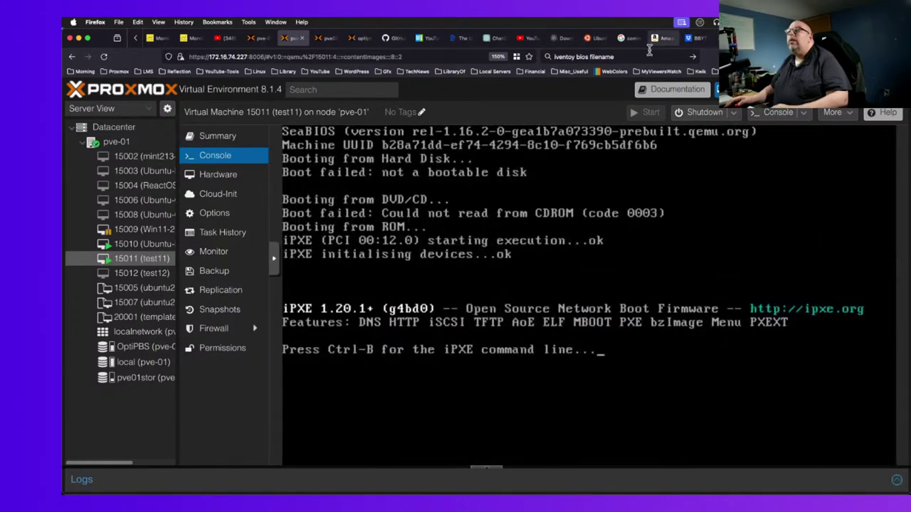
# Stop VM 15011 (test11) and confirm
pyautogui.click(733, 112)
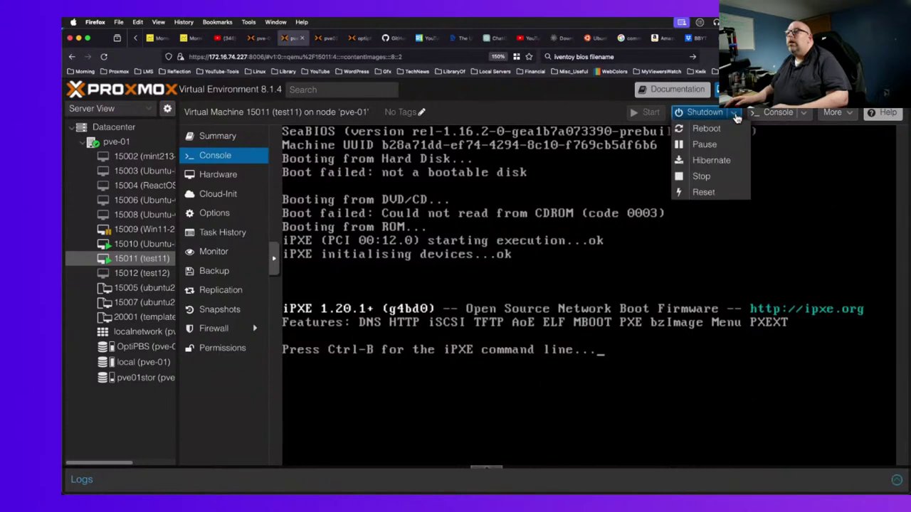
pyautogui.click(726, 182)
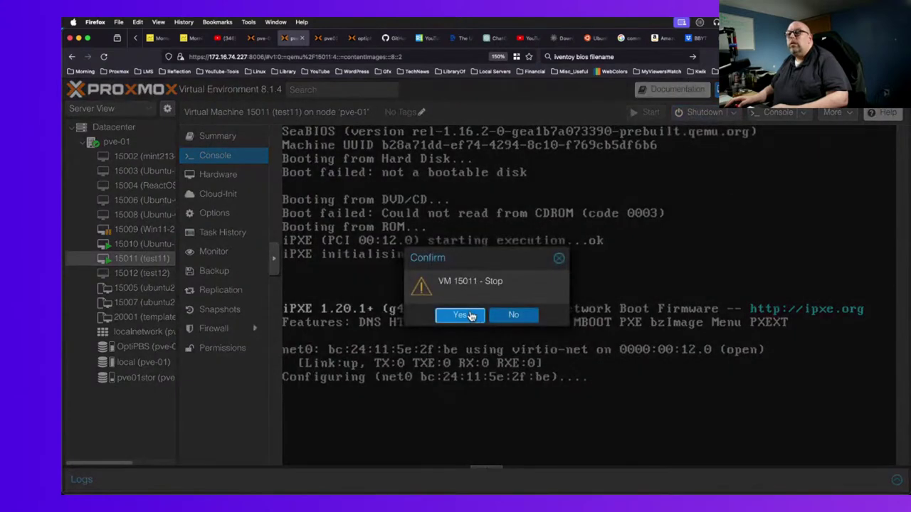
pyautogui.click(466, 315)
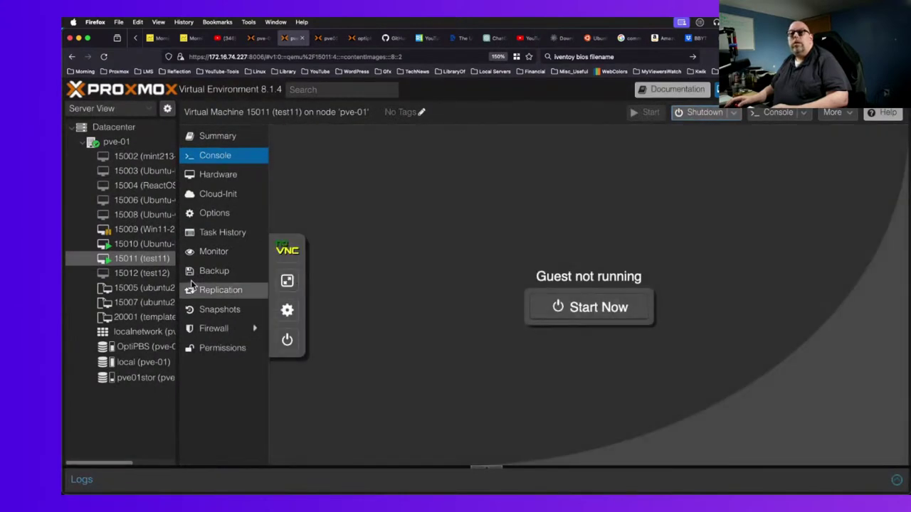
# Start VM 15012 (test12) and boot it via UEFI PXEv4 from the Boot Manager
pyautogui.click(155, 280)
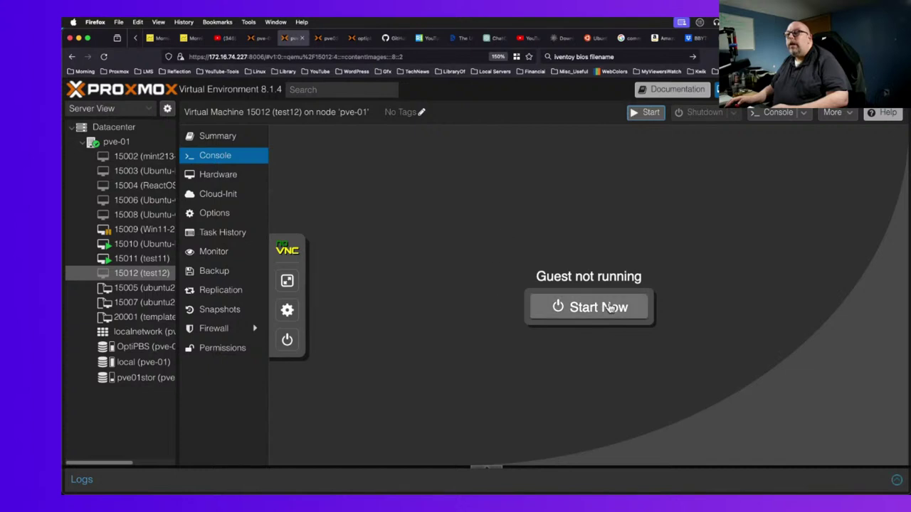
pyautogui.click(602, 311)
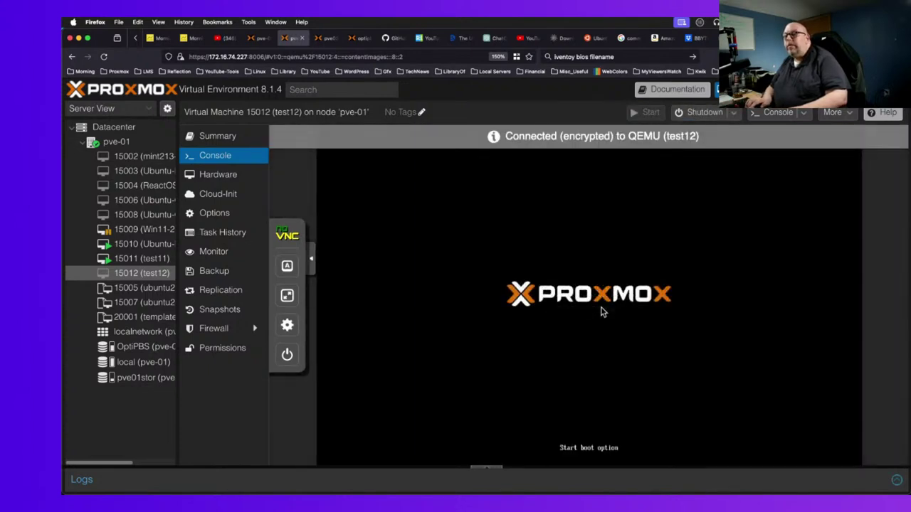
pyautogui.press('Escape')
pyautogui.press('Down')
pyautogui.press('Down')
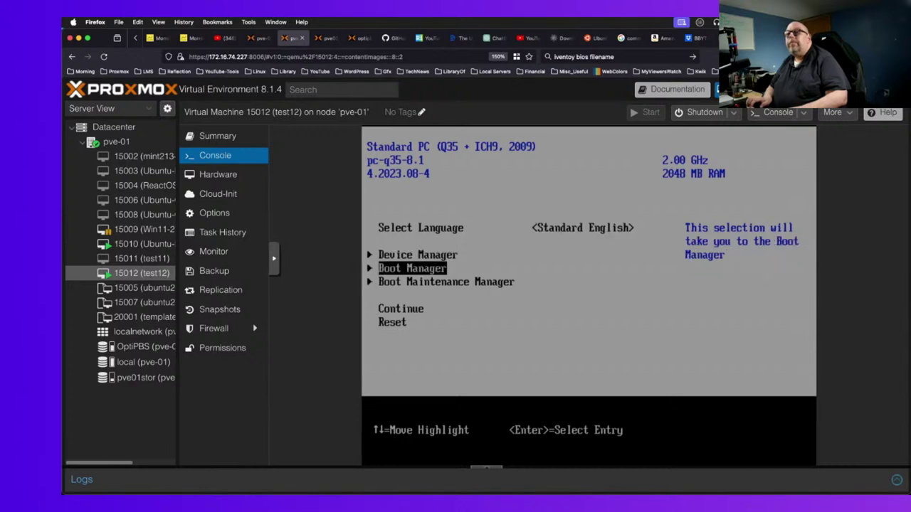
pyautogui.press('Return')
pyautogui.press('Down')
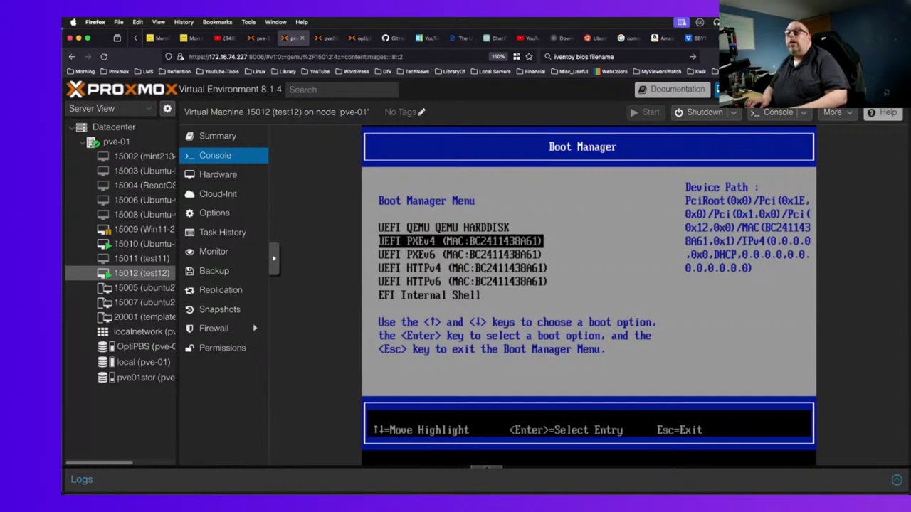
pyautogui.press('Return')
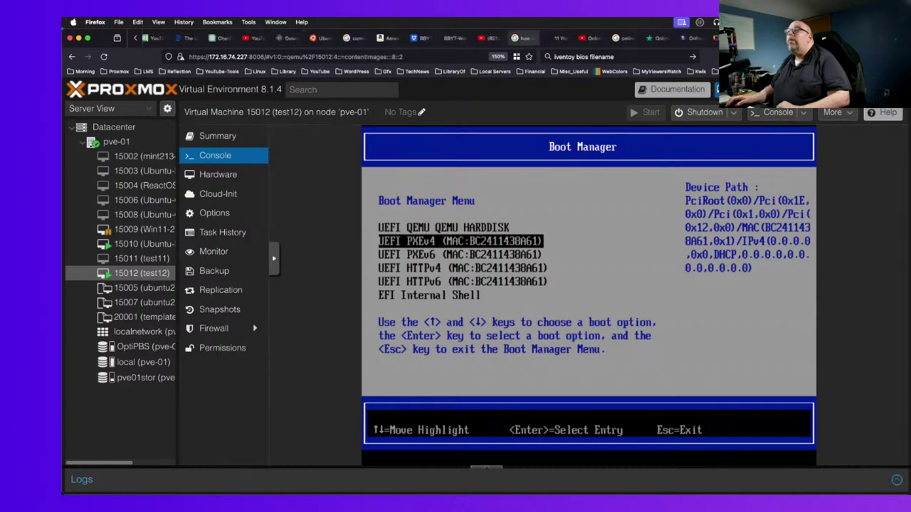
pyautogui.scroll(-3, 356, 38)
pyautogui.scroll(-3, 356, 38)
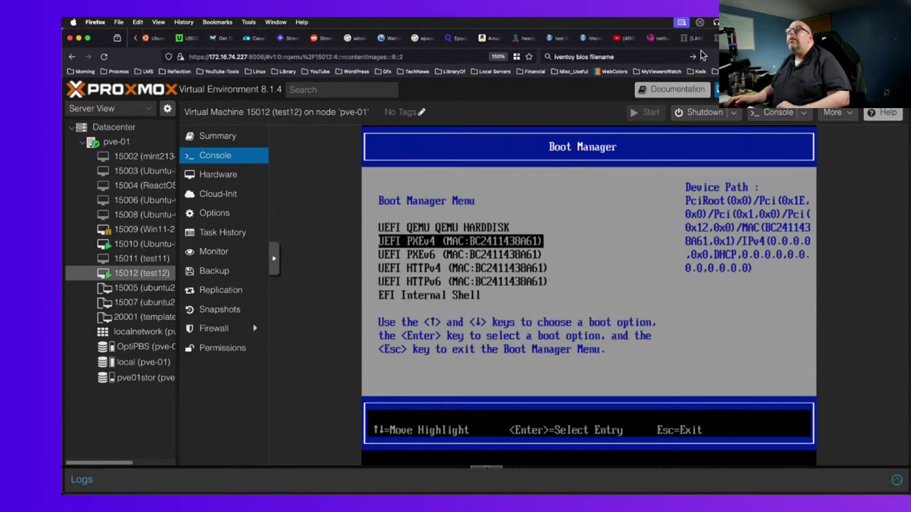
# Delete the x64 and x86 UEFI boot filenames in OPNsense's LAN network booting settings
pyautogui.click(689, 38)
pyautogui.scroll(-10, 586, 279)
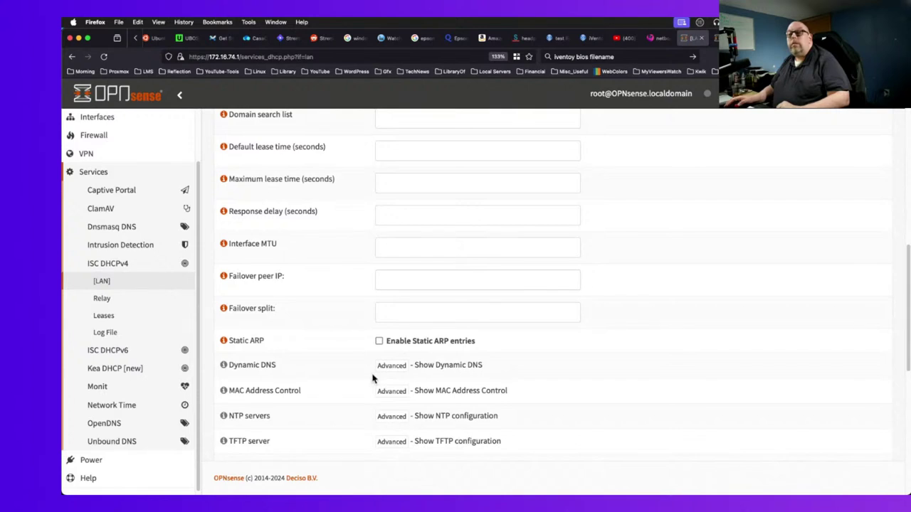
pyautogui.scroll(-3, 375, 376)
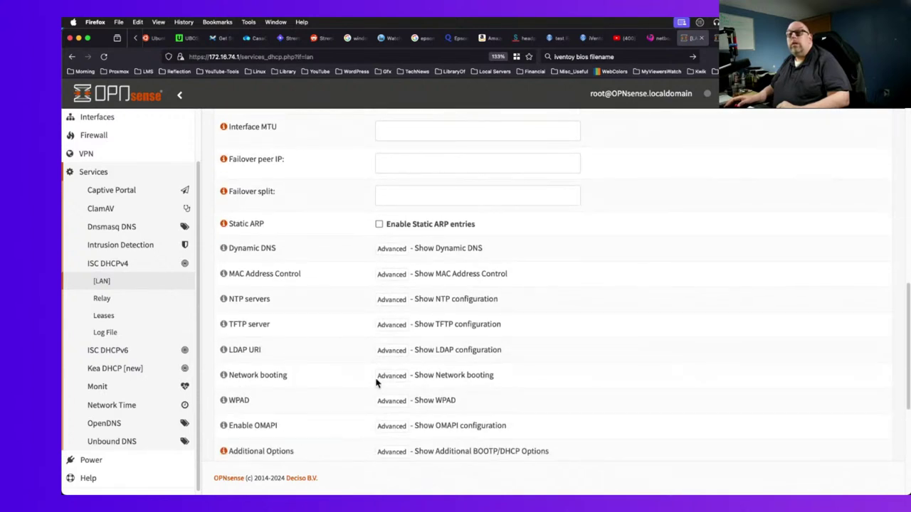
pyautogui.click(388, 376)
pyautogui.scroll(-7, 525, 404)
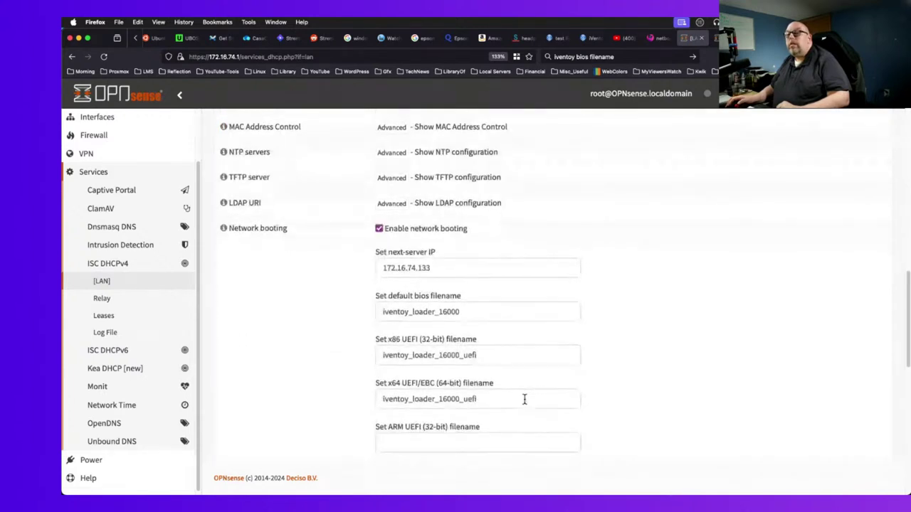
pyautogui.moveTo(442, 411); pyautogui.dragTo(321, 409)
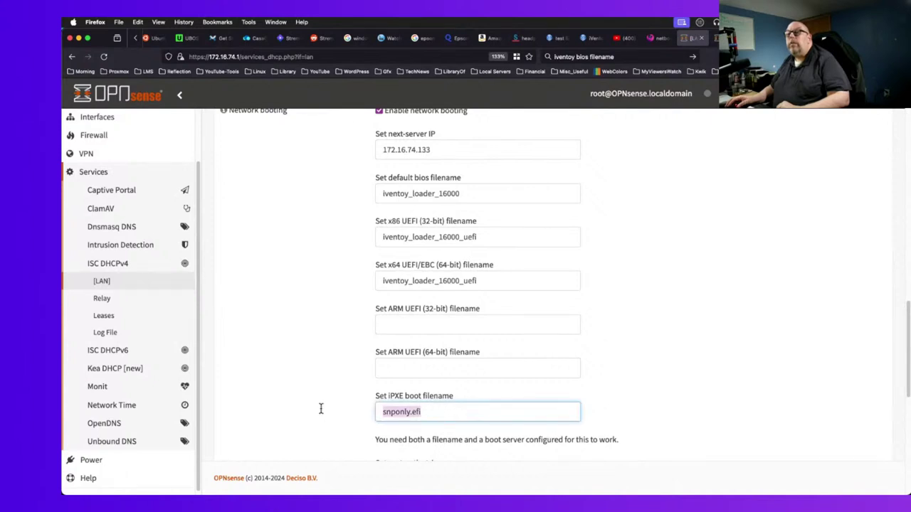
pyautogui.moveTo(503, 278); pyautogui.dragTo(361, 281)
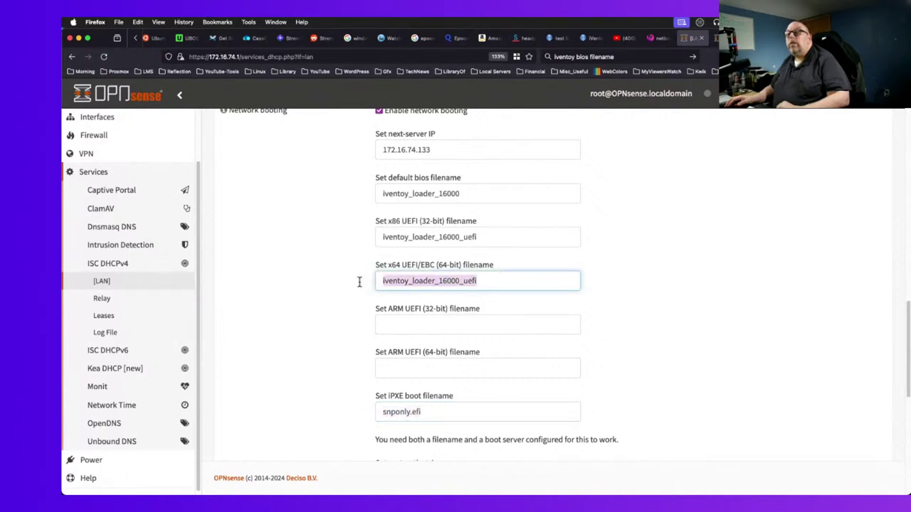
pyautogui.press('BackSpace')
pyautogui.moveTo(494, 237); pyautogui.dragTo(346, 230)
pyautogui.press('BackSpace')
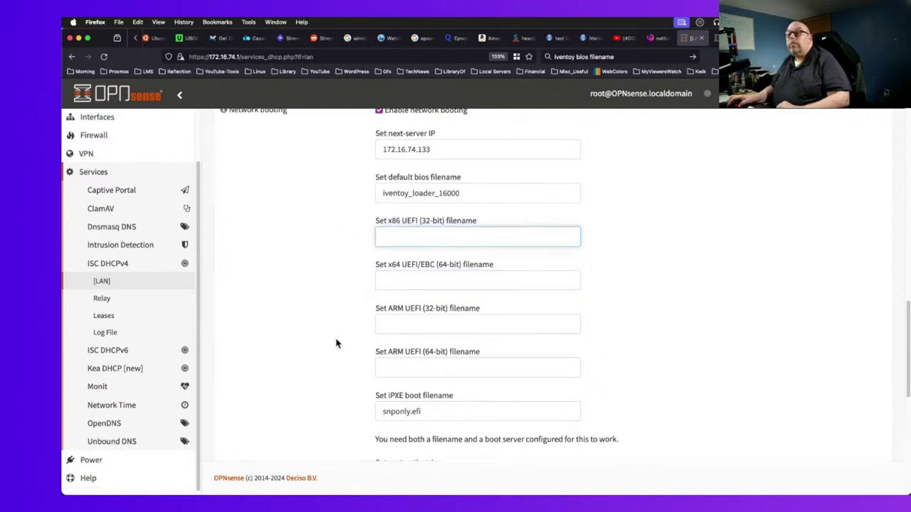
# Save the LAN DHCP settings and restart the DHCP service to apply them
pyautogui.scroll(-10, 339, 334)
pyautogui.click(392, 223)
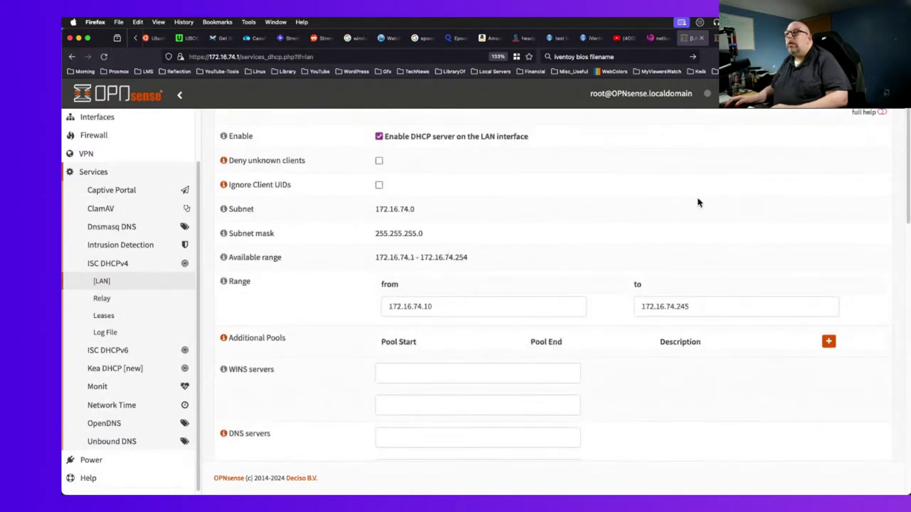
pyautogui.scroll(1, 697, 203)
pyautogui.click(855, 130)
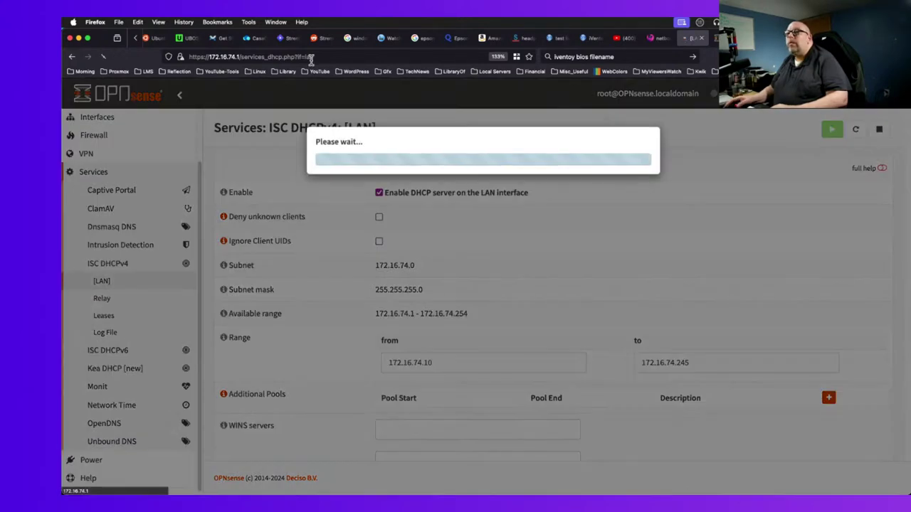
pyautogui.scroll(3, 282, 41)
pyautogui.scroll(5, 282, 44)
pyautogui.scroll(6, 282, 44)
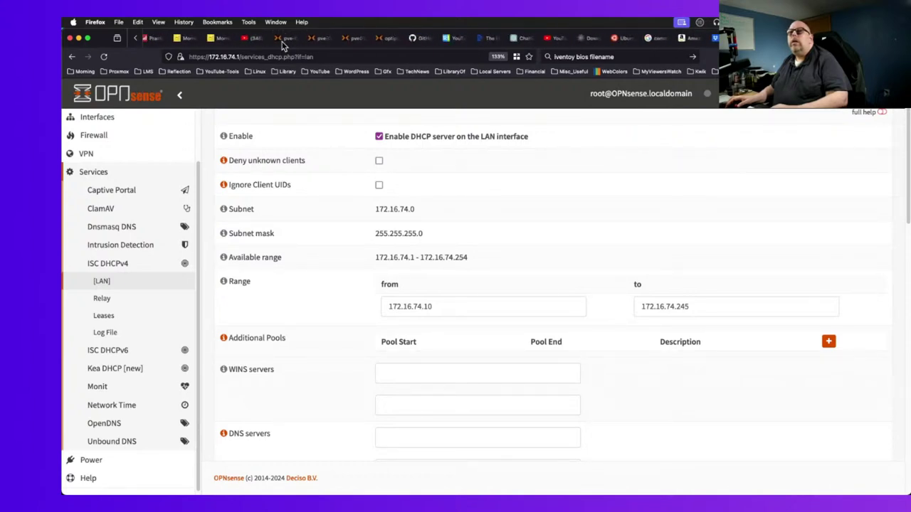
# Stop VM 15012 (test12) with confirmation, then start VM 15011 (test11)
pyautogui.click(316, 37)
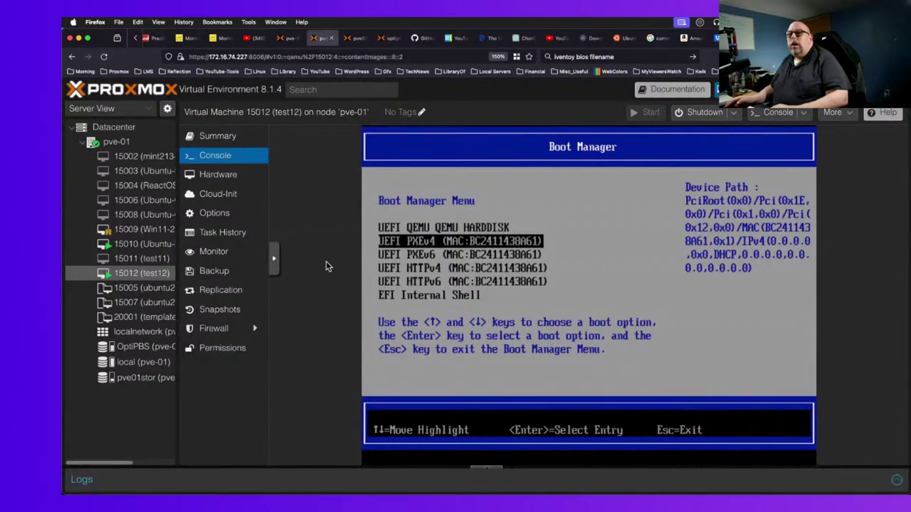
pyautogui.click(732, 113)
pyautogui.click(700, 176)
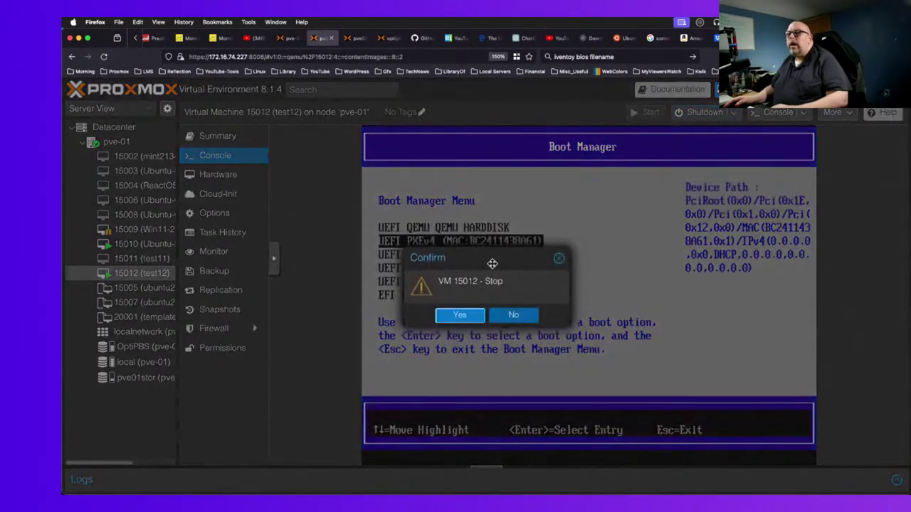
pyautogui.click(479, 320)
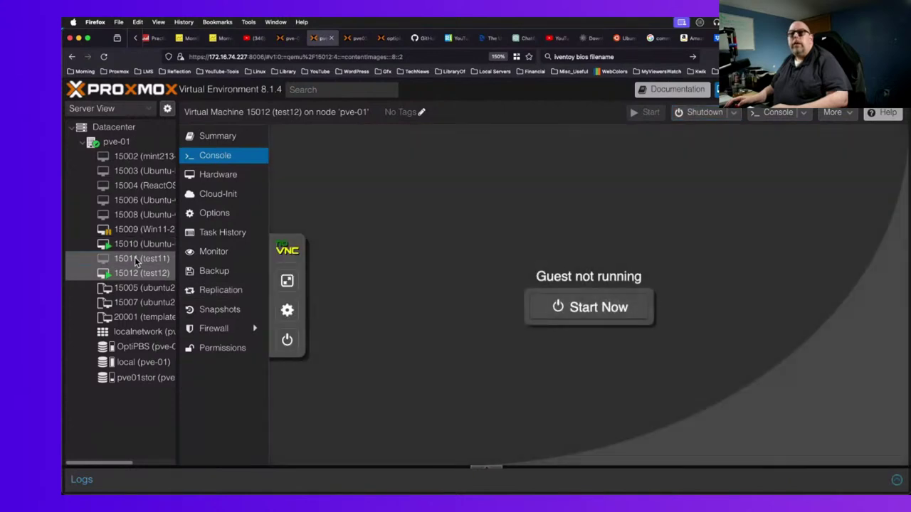
pyautogui.click(136, 260)
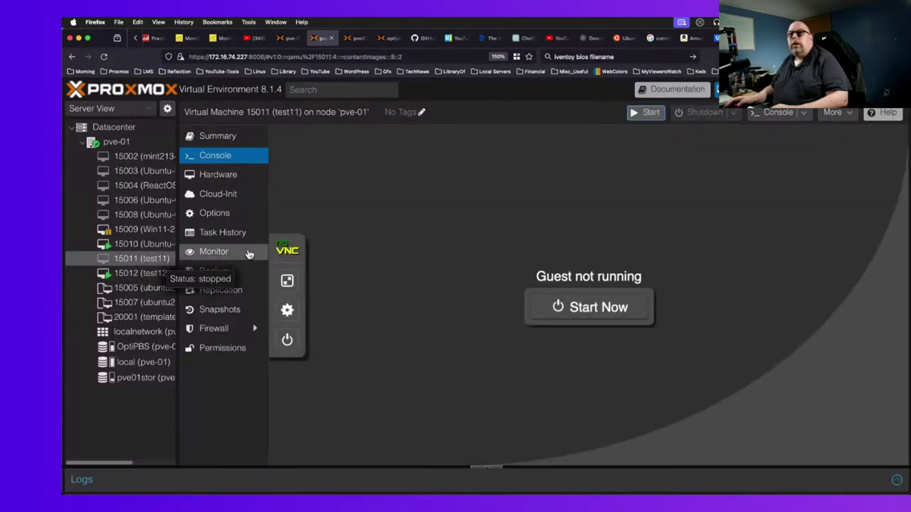
pyautogui.click(577, 310)
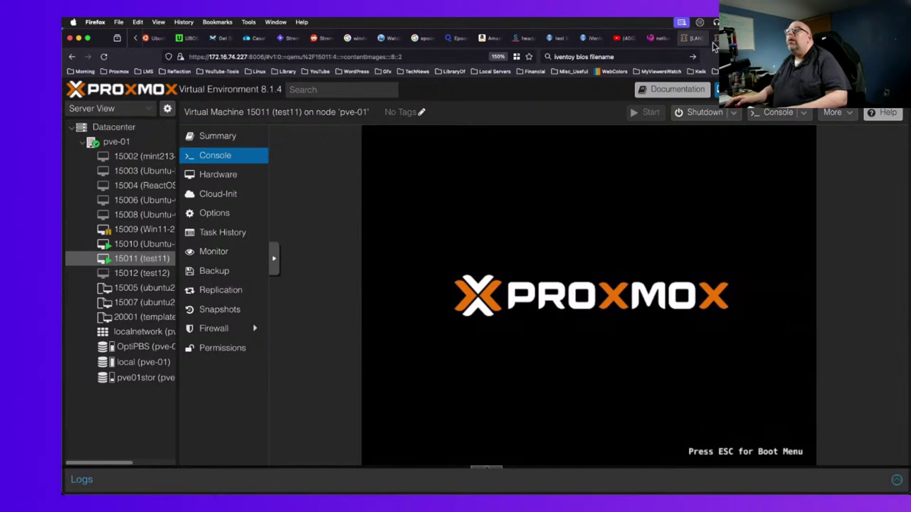
# Expand Network booting in OPNsense's LAN DHCP settings and delete the iPXE boot filename
pyautogui.click(690, 39)
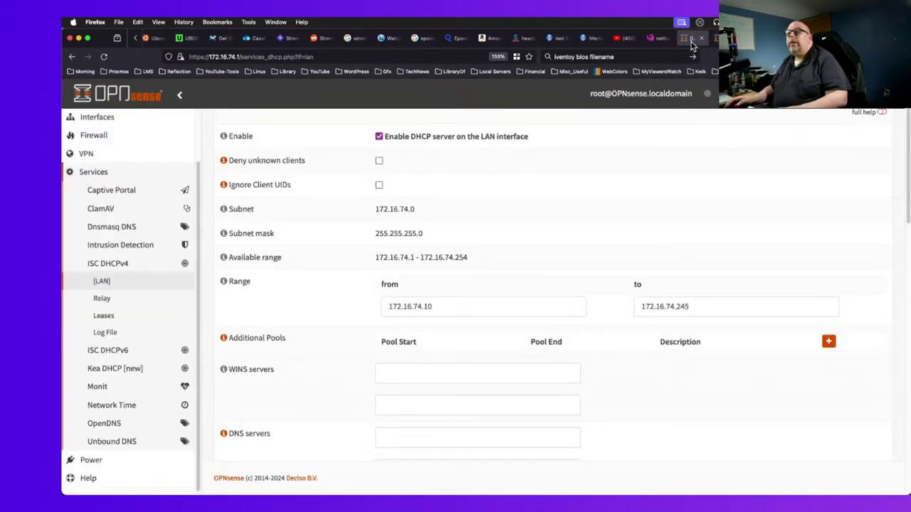
pyautogui.scroll(-20, 587, 192)
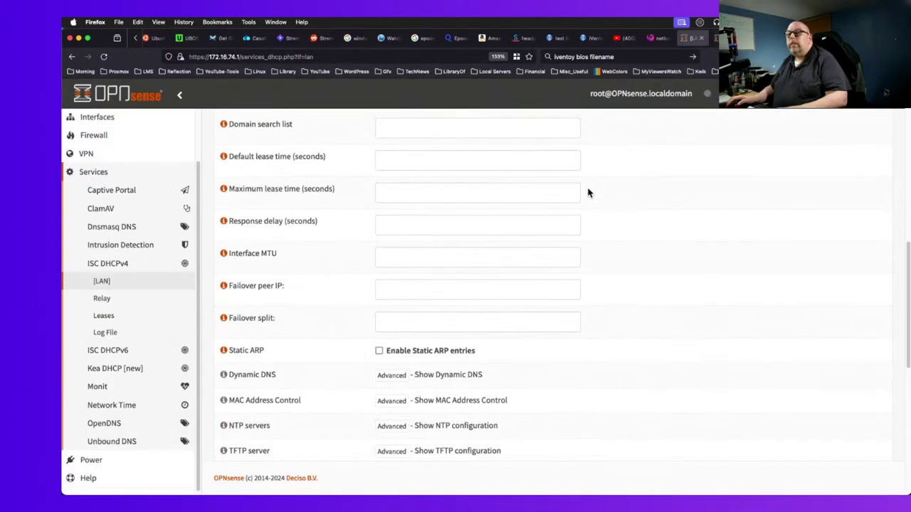
pyautogui.scroll(3, 516, 191)
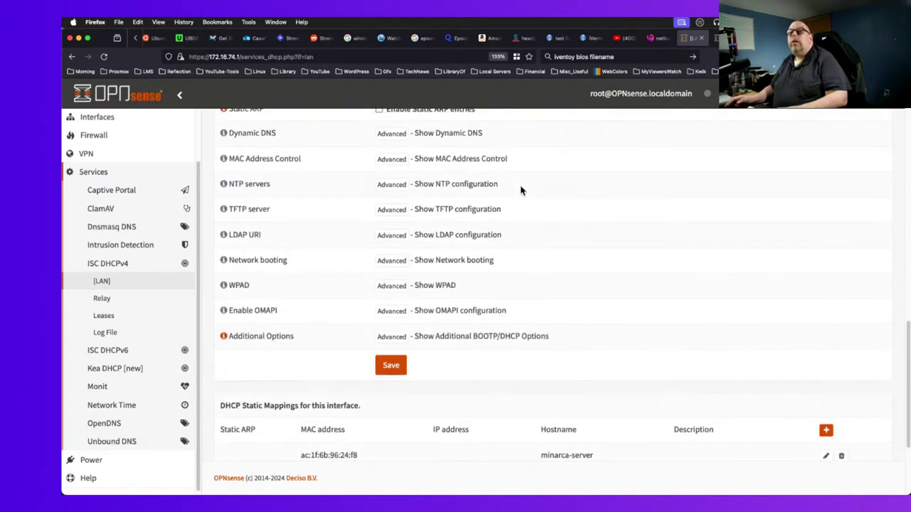
pyautogui.click(391, 260)
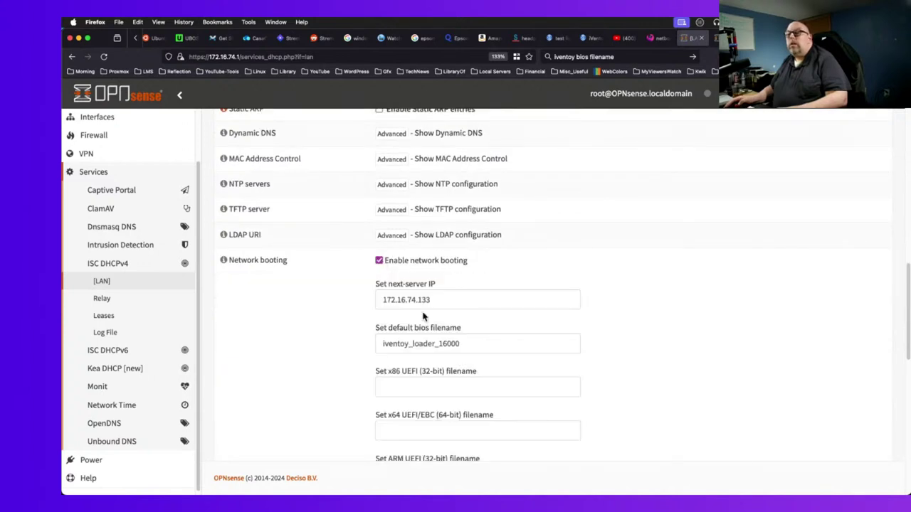
pyautogui.scroll(-7, 492, 384)
pyautogui.moveTo(441, 288); pyautogui.dragTo(317, 287)
pyautogui.press('BackSpace')
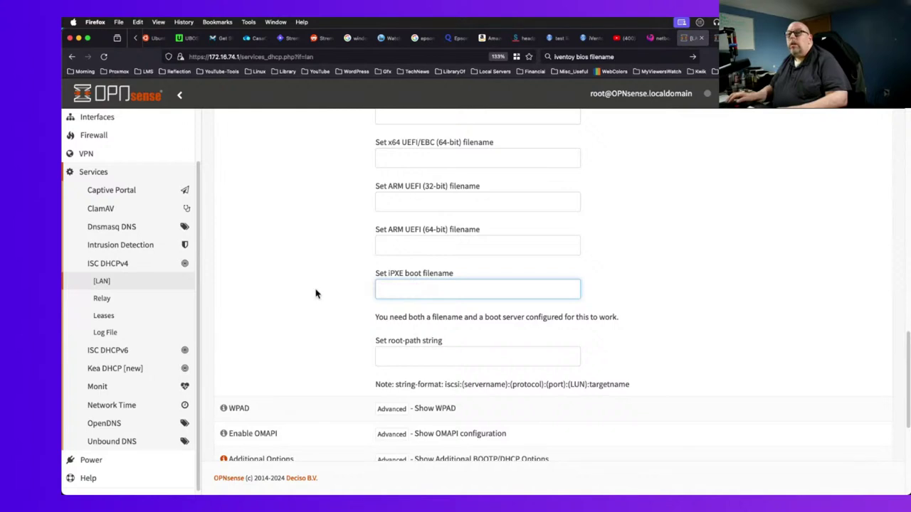
# Save the LAN DHCPv4 settings and restart the DHCP service
pyautogui.scroll(7, 317, 298)
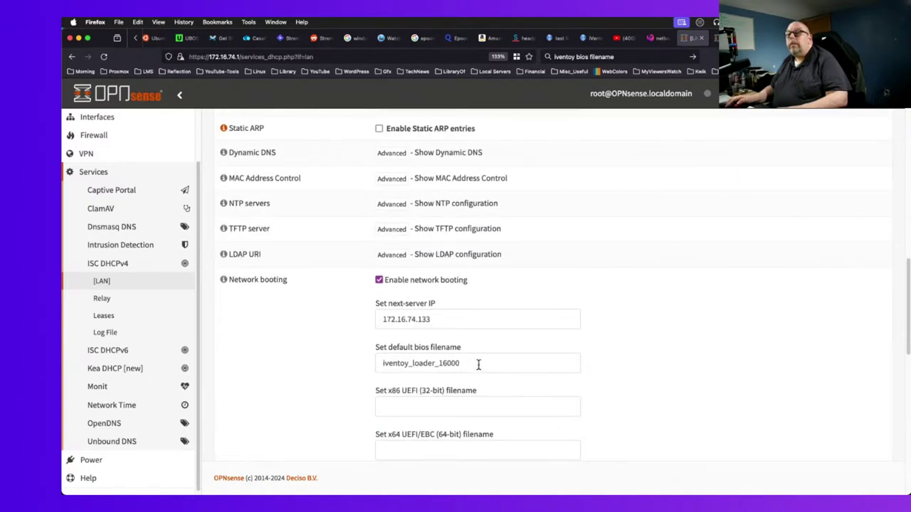
pyautogui.scroll(8, 574, 330)
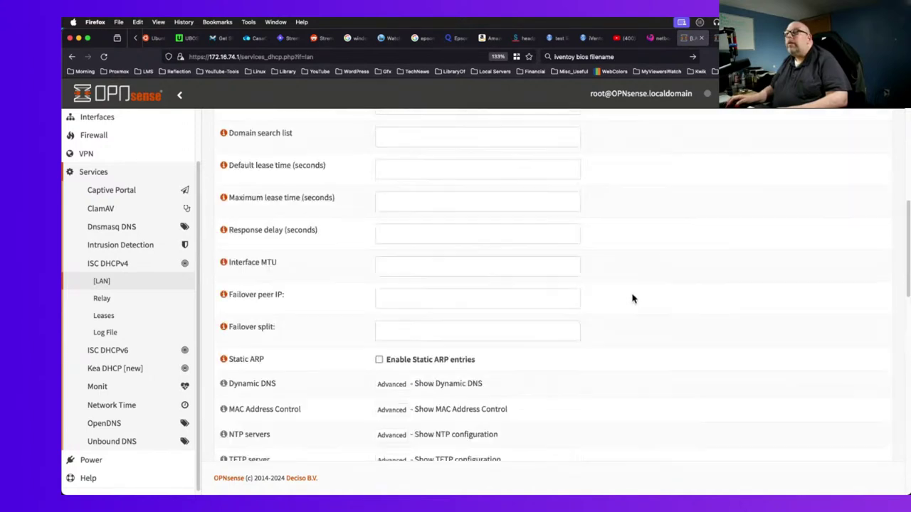
pyautogui.scroll(-13, 630, 296)
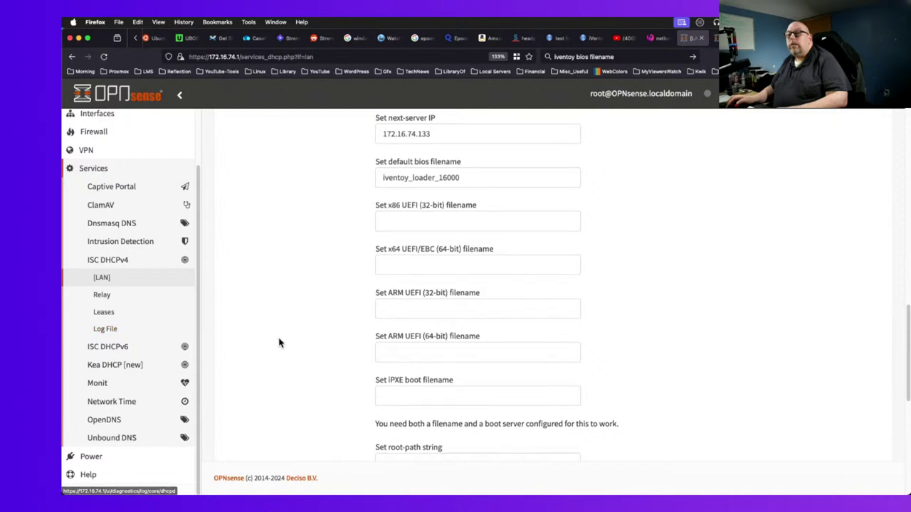
pyautogui.scroll(-5, 315, 338)
pyautogui.click(391, 383)
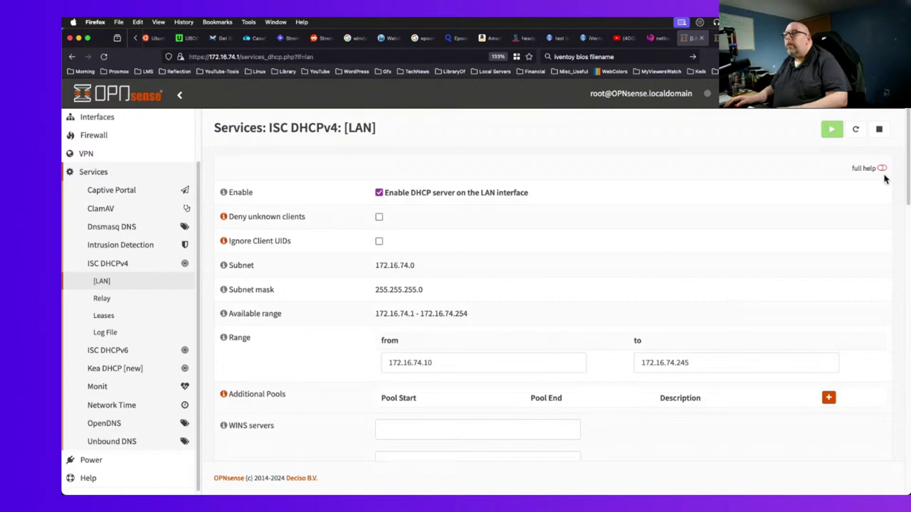
pyautogui.click(856, 130)
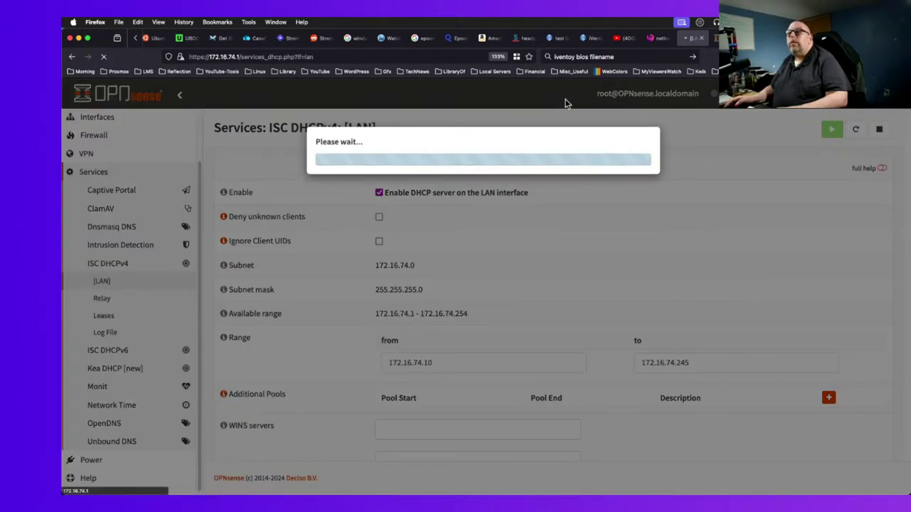
pyautogui.scroll(10, 399, 43)
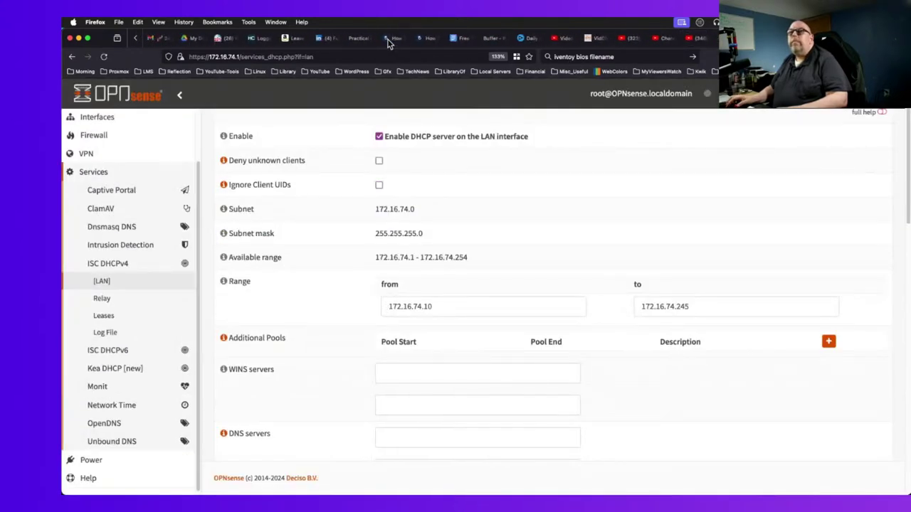
pyautogui.scroll(-3, 416, 37)
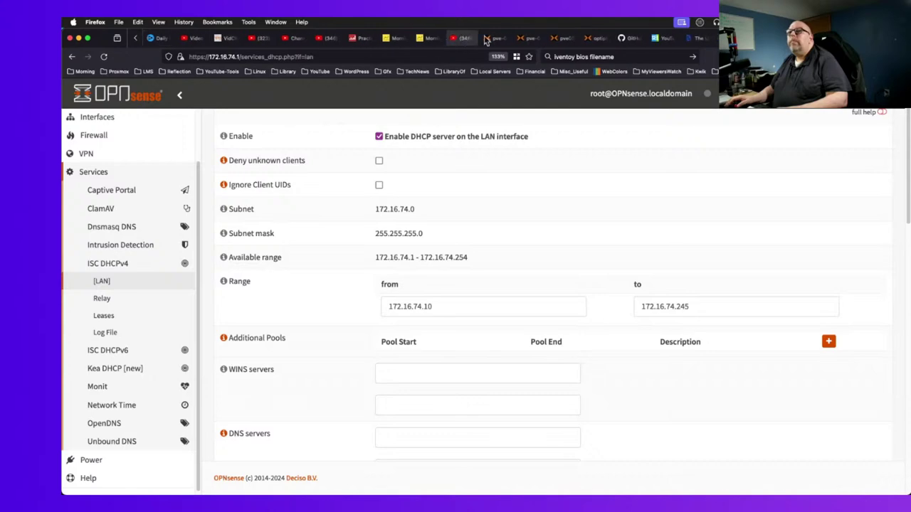
# Back in Proxmox, look through the console viewer list and the personal settings, then close both
pyautogui.click(525, 38)
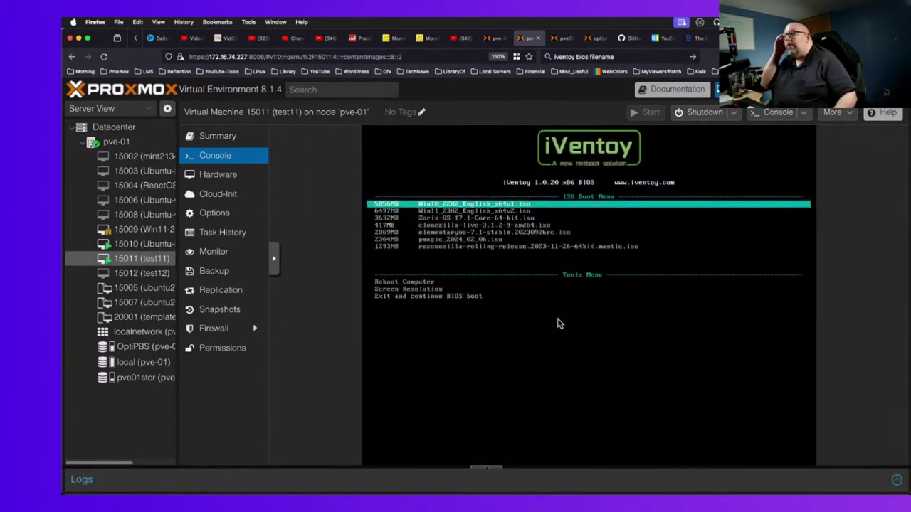
pyautogui.click(802, 116)
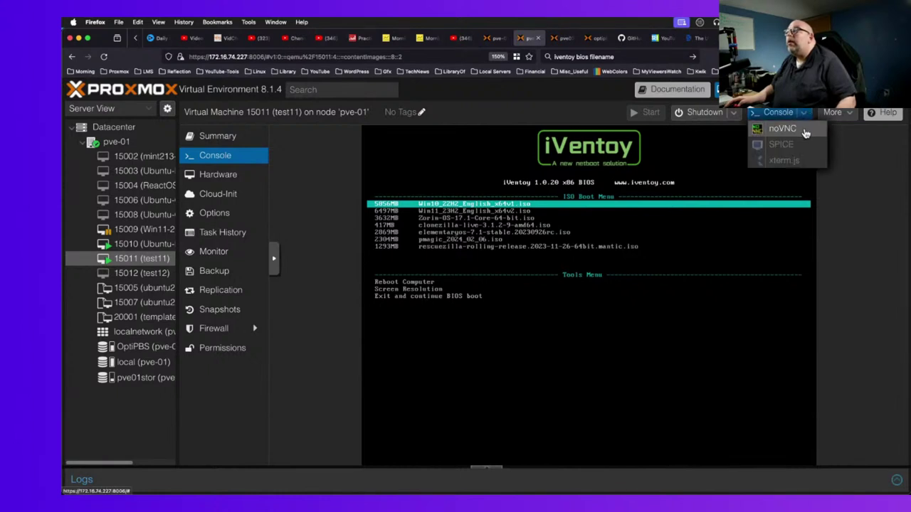
pyautogui.click(804, 131)
pyautogui.click(875, 88)
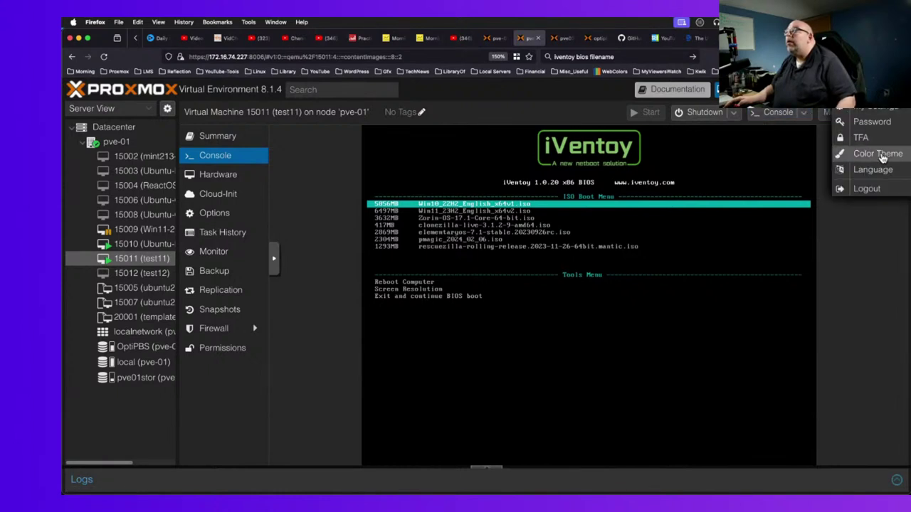
pyautogui.click(886, 111)
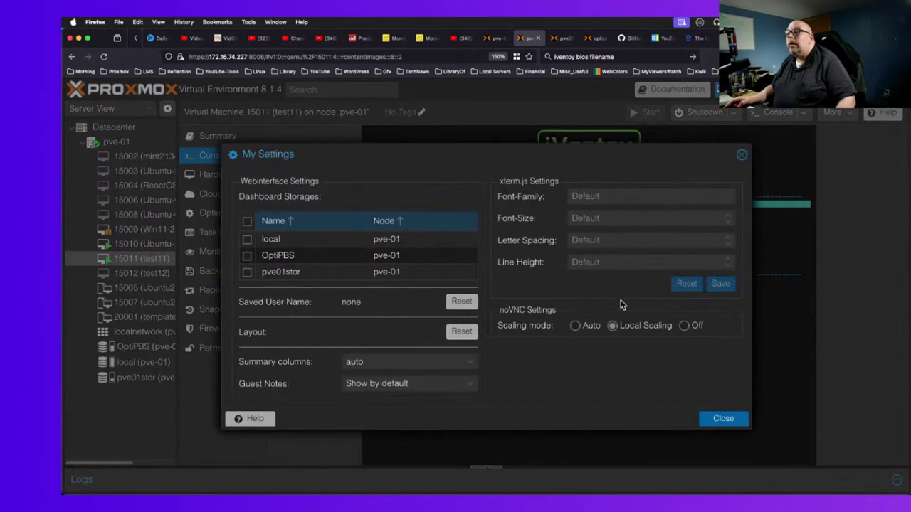
pyautogui.click(717, 418)
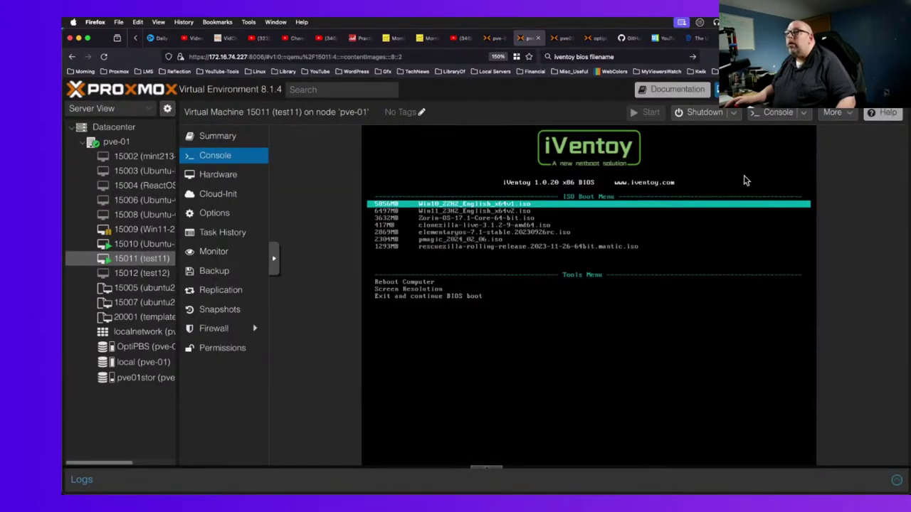
# Open test11's console in a separate noVNC window, reposition it, then close it
pyautogui.click(804, 113)
pyautogui.click(800, 126)
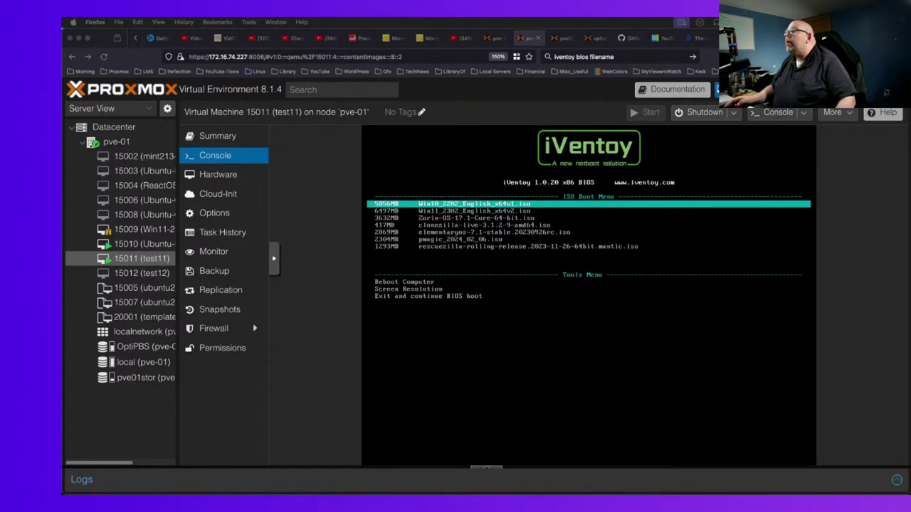
pyautogui.moveTo(643, 164); pyautogui.dragTo(518, 137)
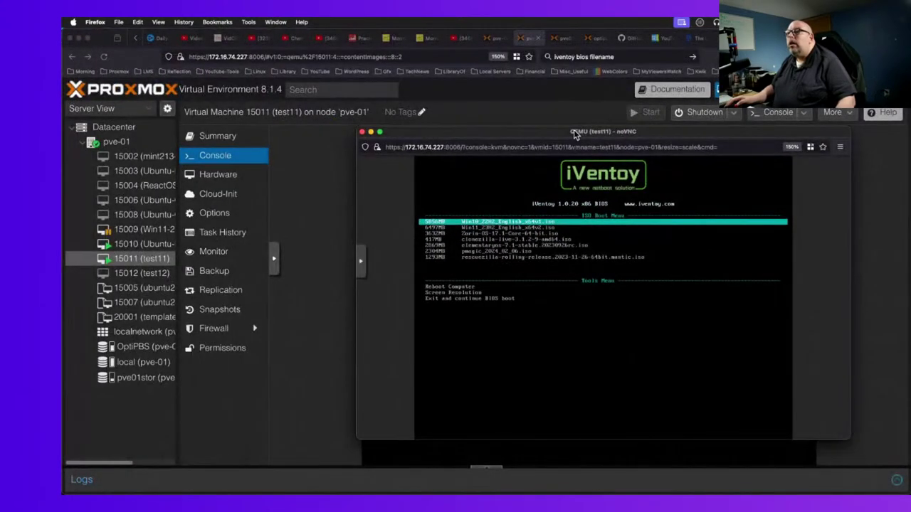
pyautogui.moveTo(577, 129); pyautogui.dragTo(332, 121)
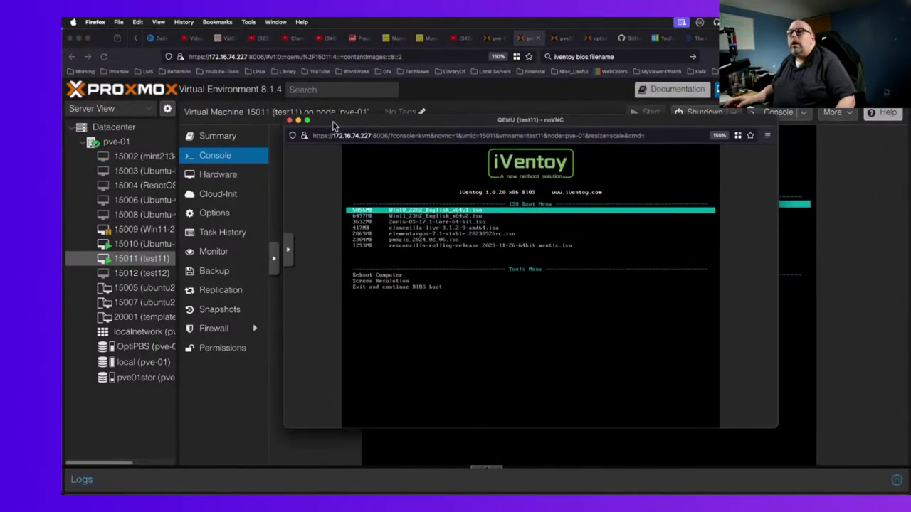
pyautogui.click(289, 121)
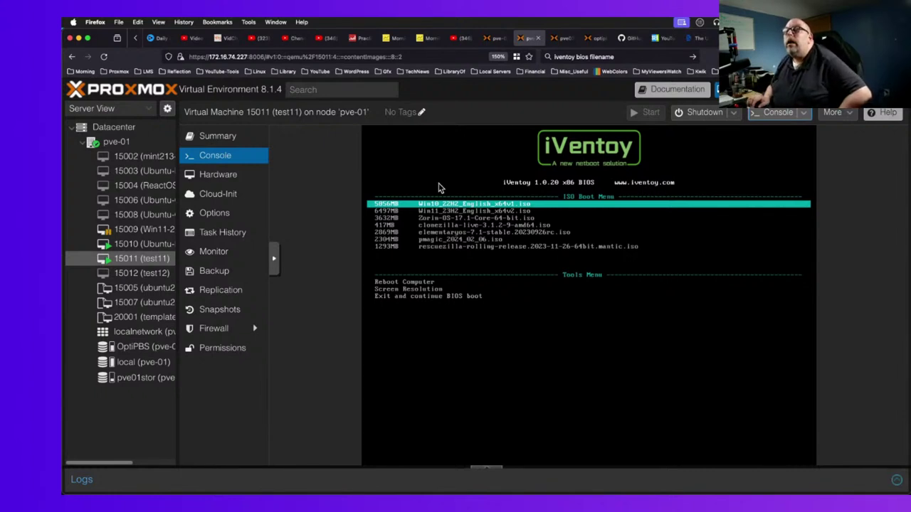
pyautogui.click(803, 112)
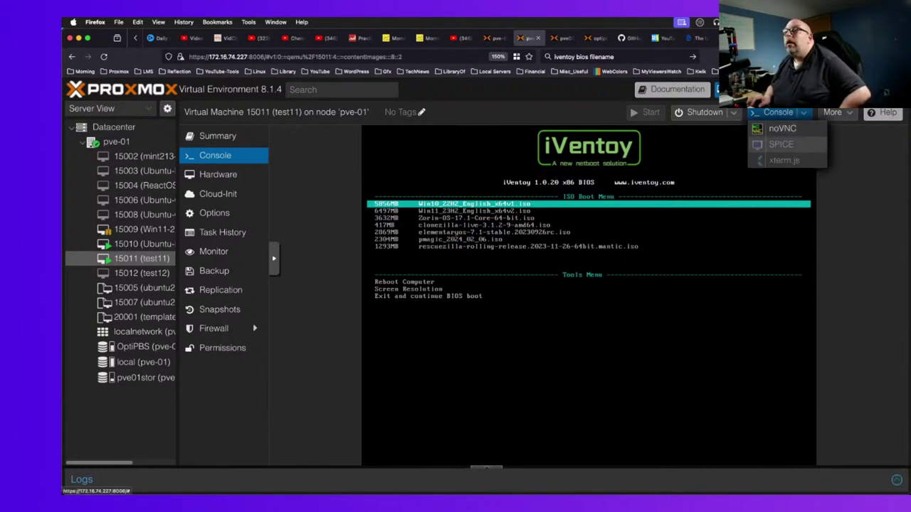
# Boot the Zorin-OS ISO from the iVentoy menu and start Try or Install Zorin OS
pyautogui.click(450, 293)
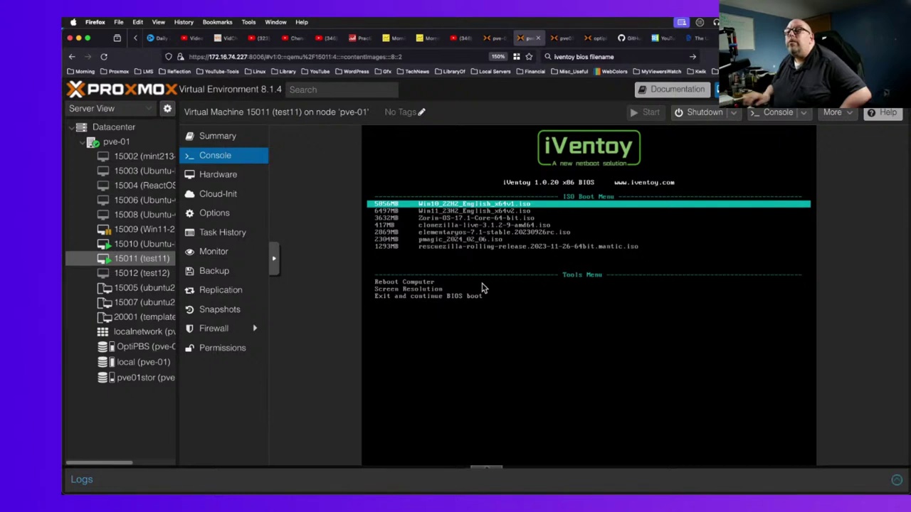
pyautogui.press('Down')
pyautogui.press('Down')
pyautogui.press('Return')
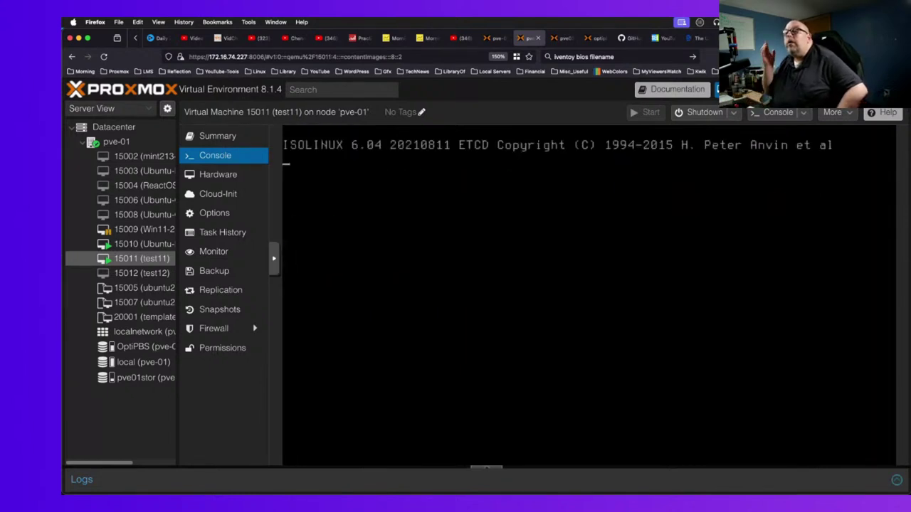
pyautogui.press('Down')
pyautogui.press('Up')
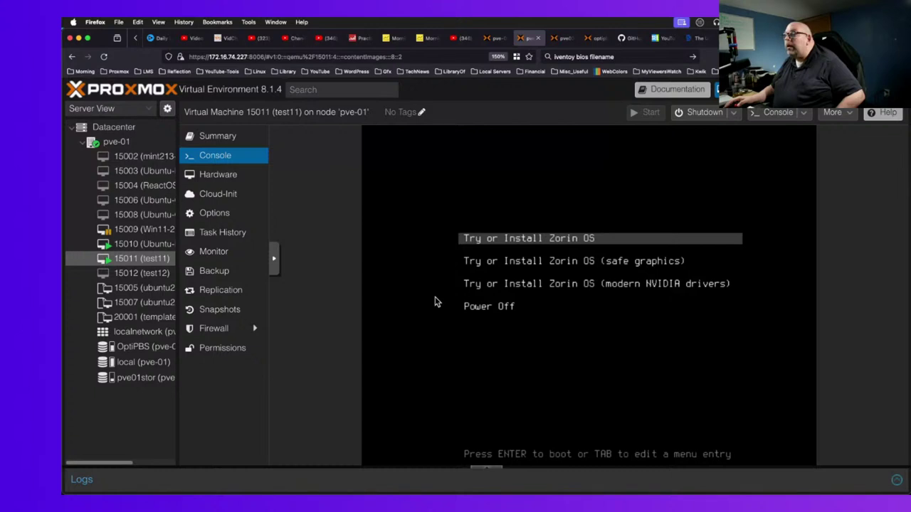
pyautogui.press('Return')
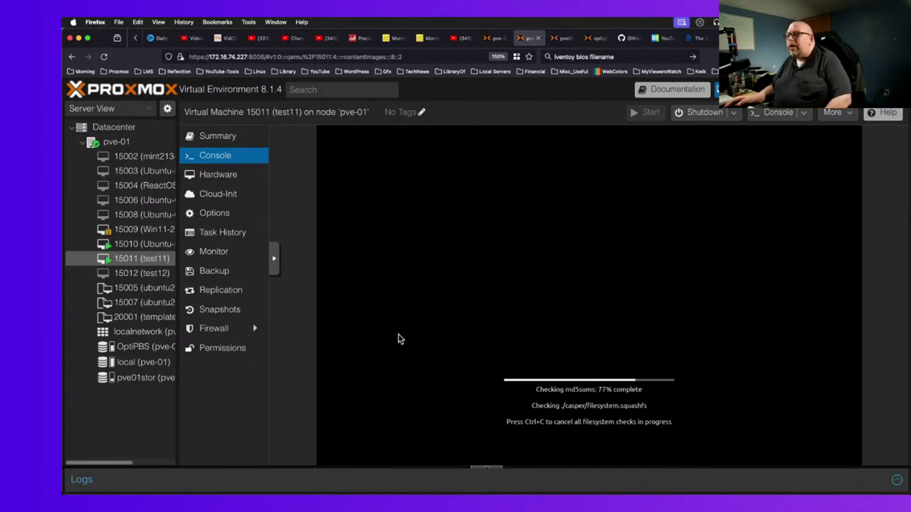
# Skip the Zorin OS disk integrity check so the live desktop loads
pyautogui.hotkey('ctrl', 'c')
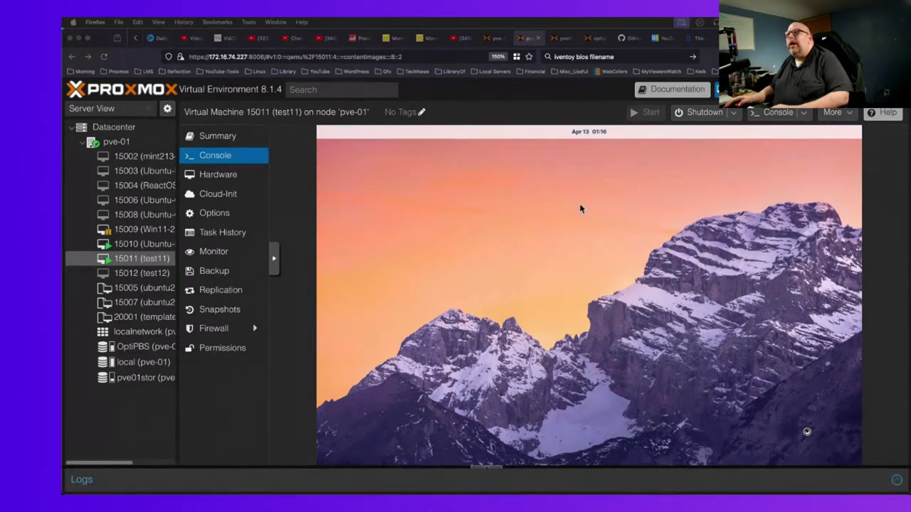
# Show iVentoy's Image Management list of ISO files, then move to the Terminal space
pyautogui.scroll(-5, 384, 38)
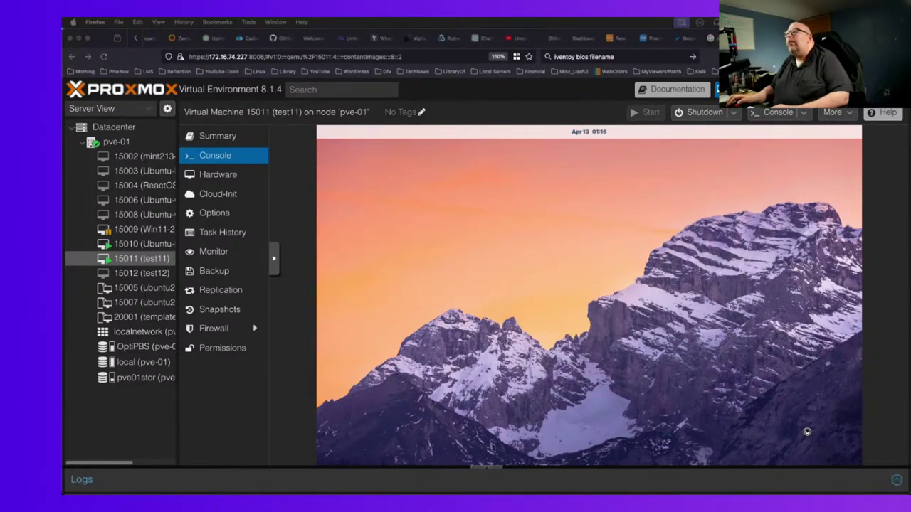
pyautogui.scroll(-3, 427, 38)
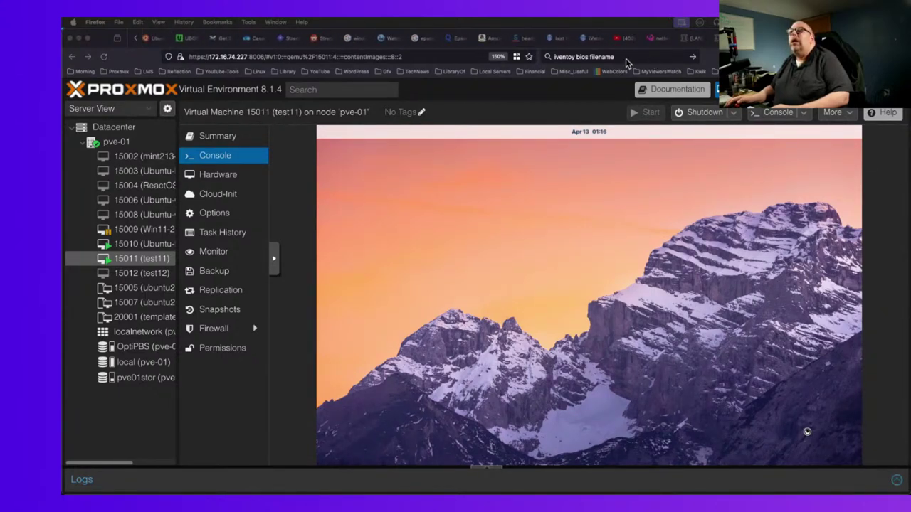
pyautogui.click(557, 37)
pyautogui.click(582, 39)
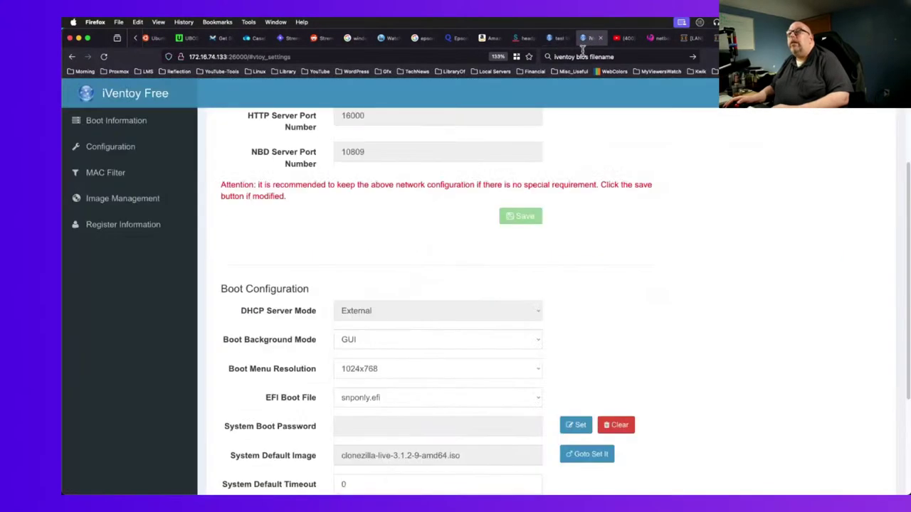
pyautogui.click(119, 206)
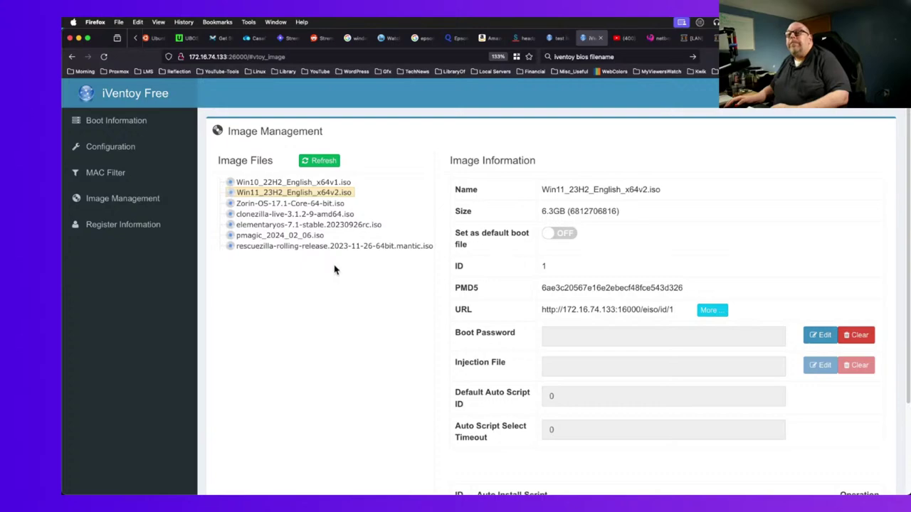
pyautogui.hotkey('ctrl', 'Right')
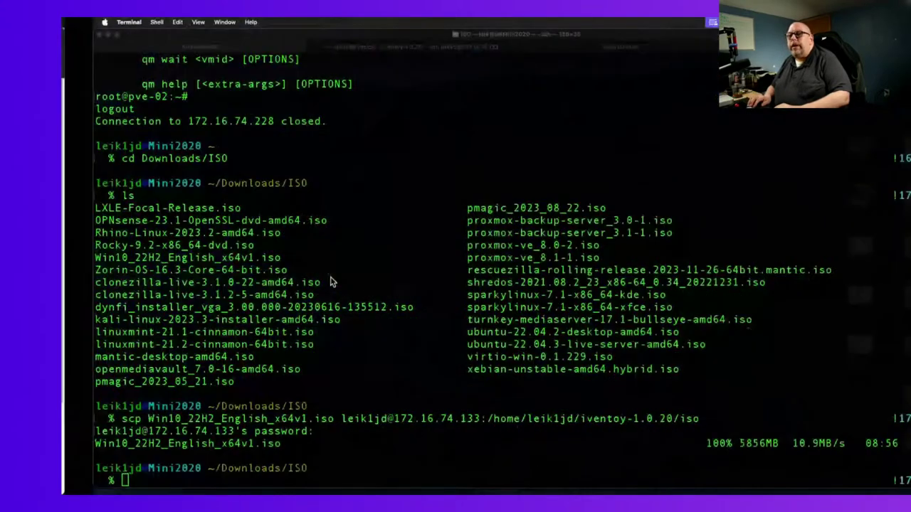
# Enlarge the Terminal font size with Cmd+Plus
pyautogui.press('super+plus')
pyautogui.press('super+plus')
pyautogui.press('super+plus')
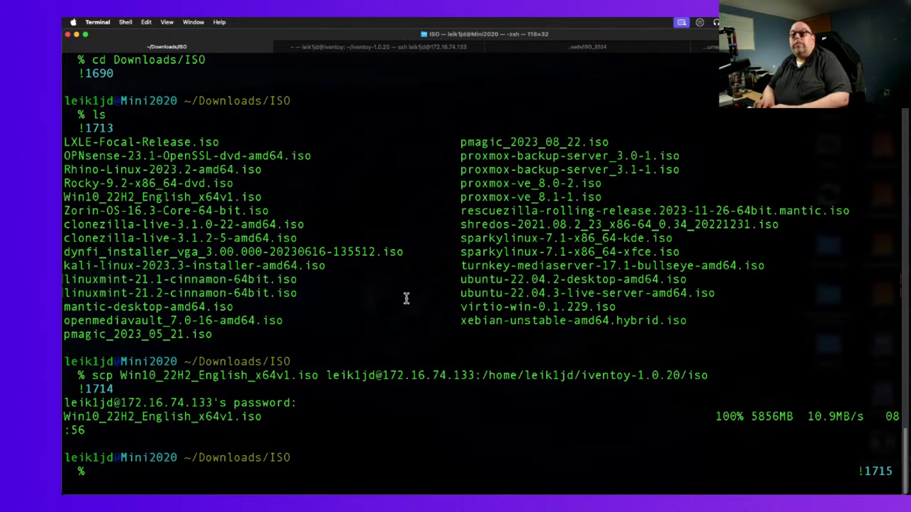
# Upload openmediavault_7.0-16-amd64.iso via scp to iVentoy's iso folder on 172.16.74.133, entering the server password
pyautogui.write('scp open')
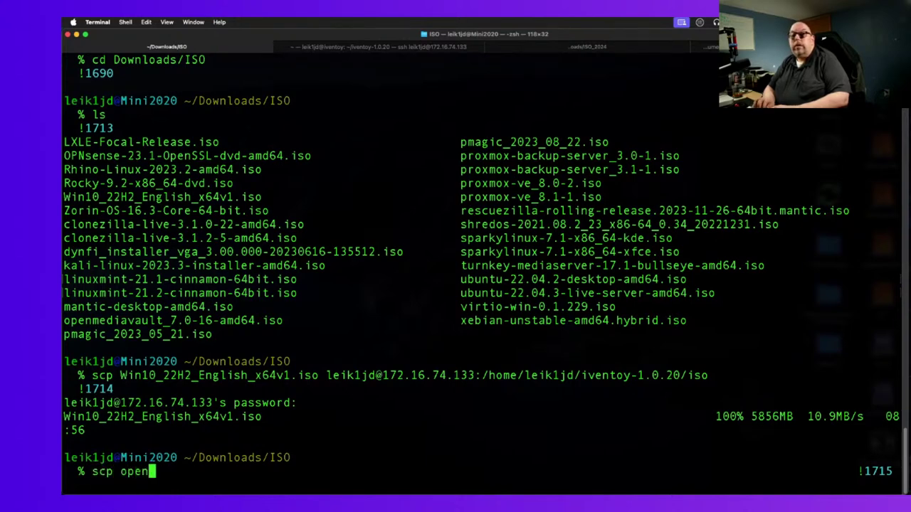
pyautogui.press('Tab')
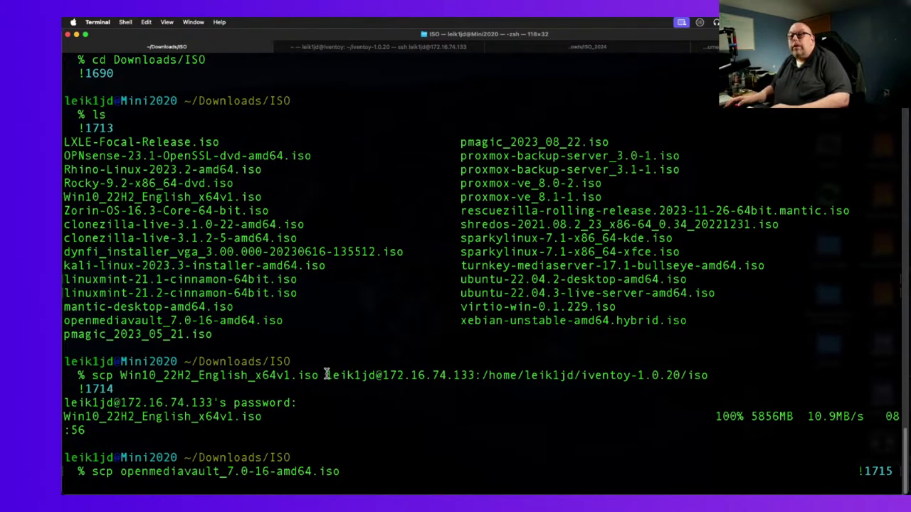
pyautogui.moveTo(326, 375); pyautogui.dragTo(712, 377)
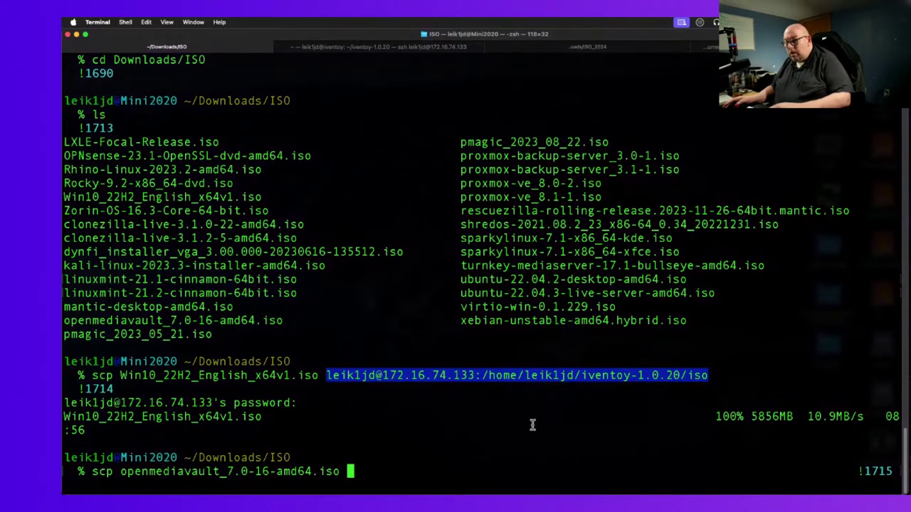
pyautogui.press('super+v')
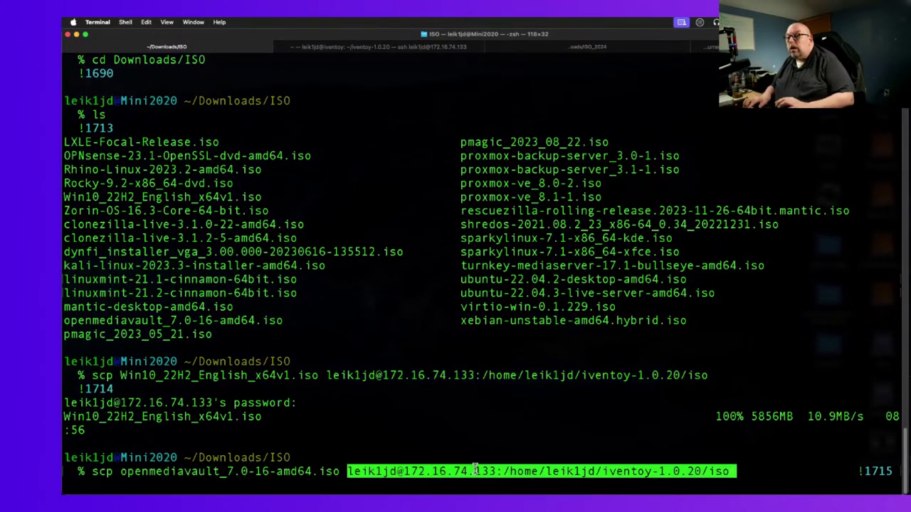
pyautogui.press('Return')
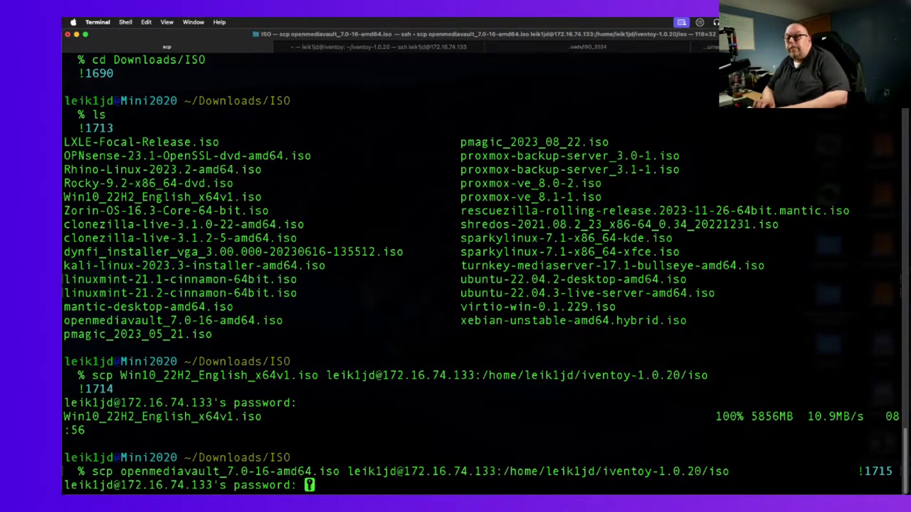
pyautogui.press('Return')
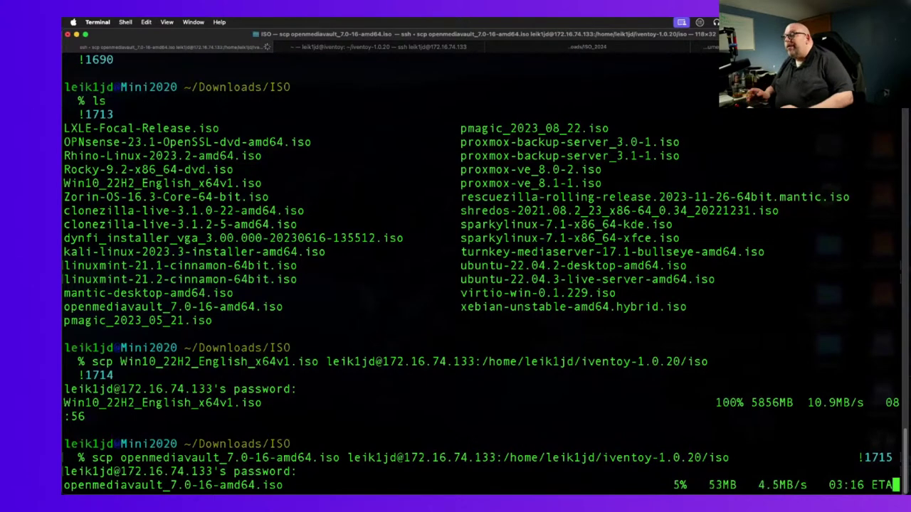
# Return to the iVentoy Image Management page while the openmediavault upload continues
pyautogui.hotkey('ctrl', 'Left')
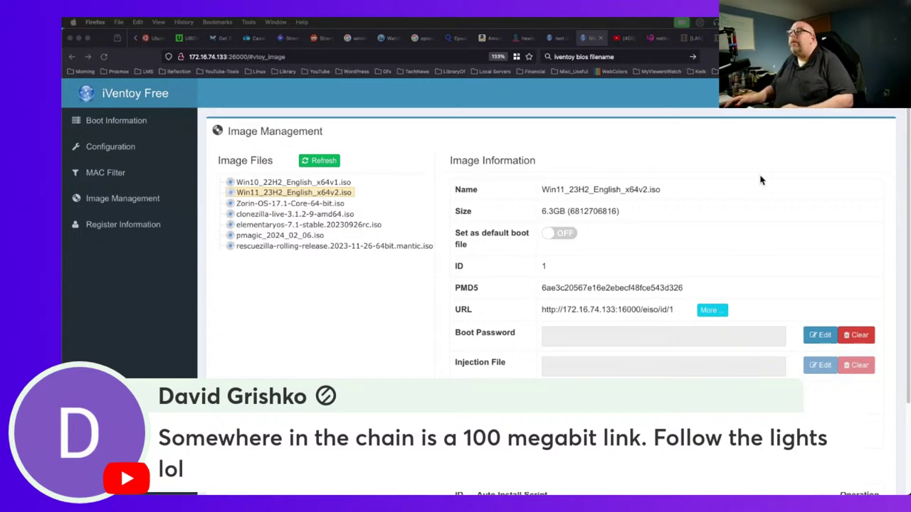
pyautogui.click(735, 158)
pyautogui.hotkey('ctrl', 'Right')
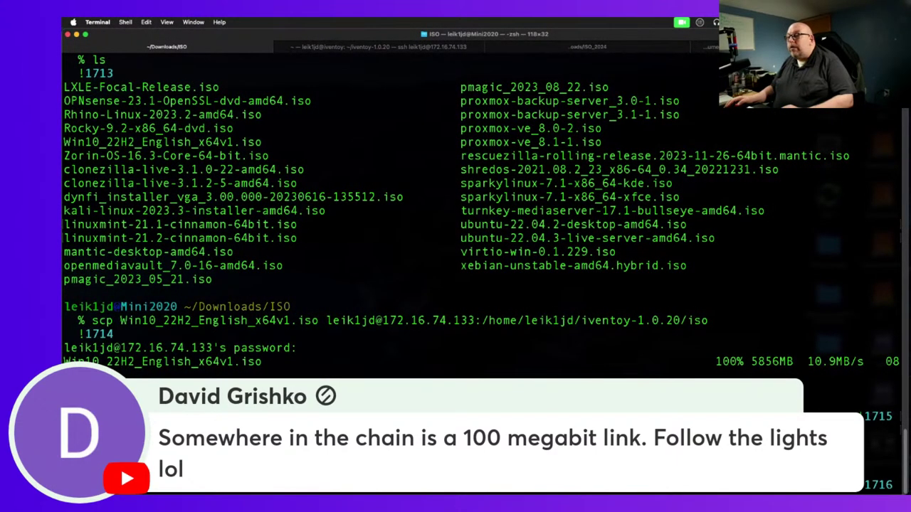
pyautogui.hotkey('ctrl', 'Left')
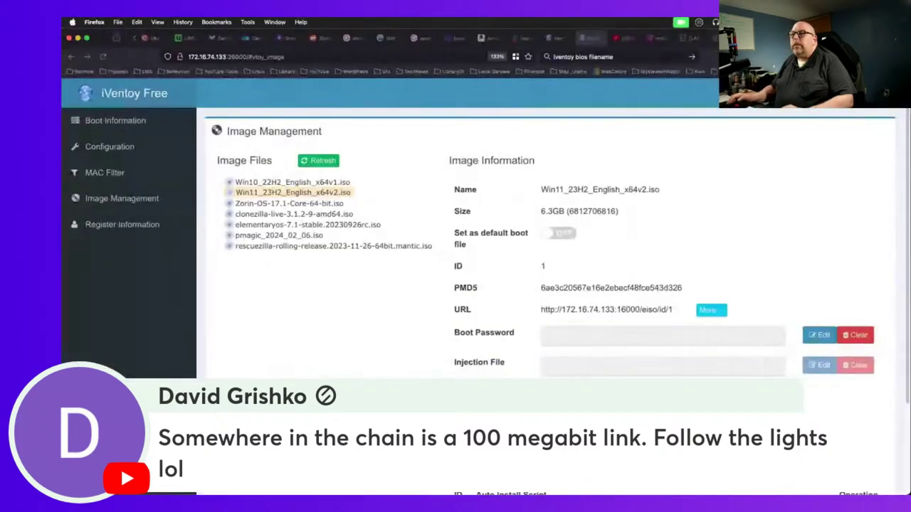
pyautogui.scroll(-5, 390, 40)
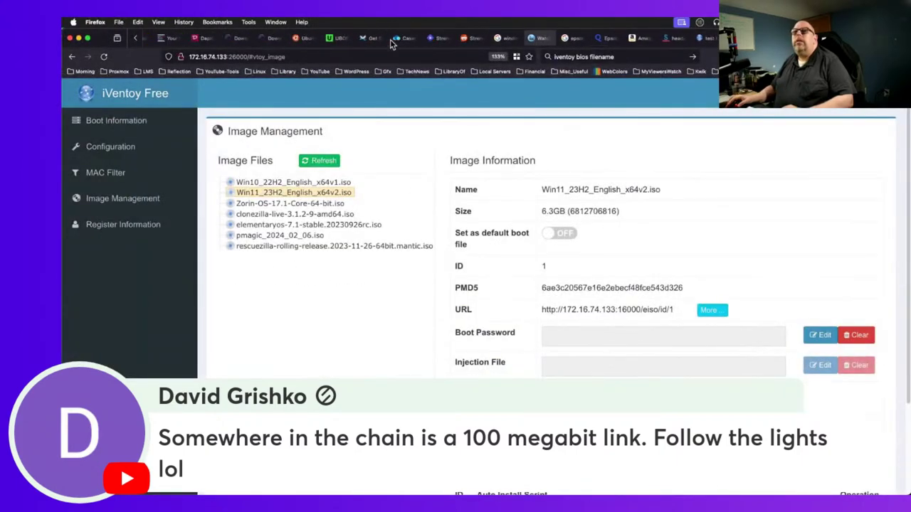
pyautogui.scroll(-5, 390, 39)
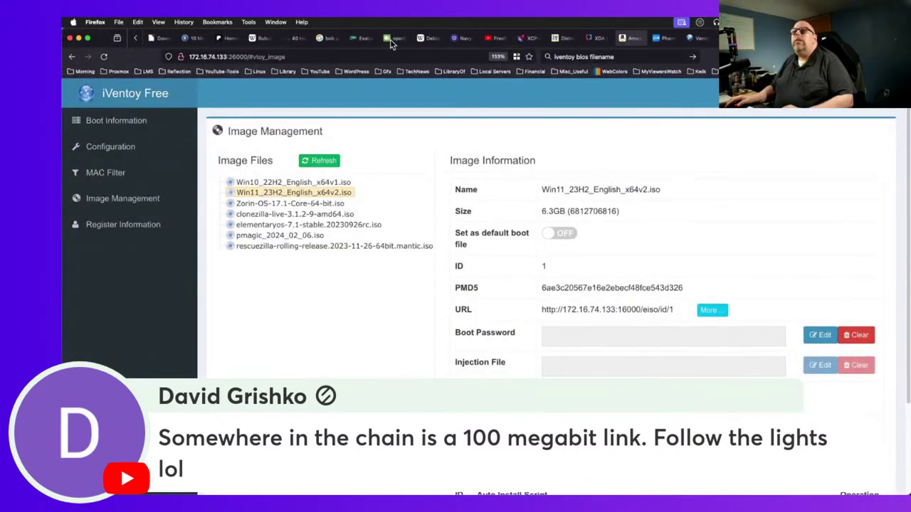
pyautogui.scroll(-5, 390, 40)
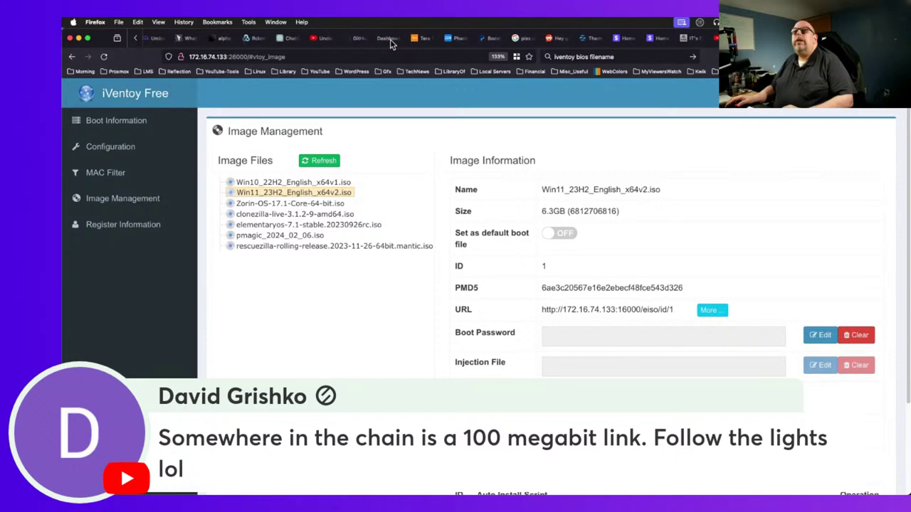
pyautogui.scroll(-5, 390, 43)
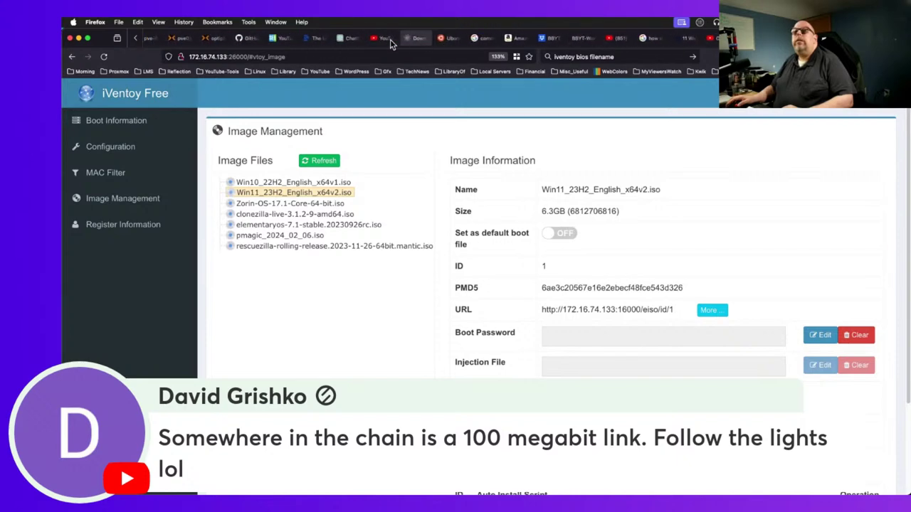
# Reset VM 15011 with confirmation, then go back to the iVentoy page
pyautogui.click(319, 38)
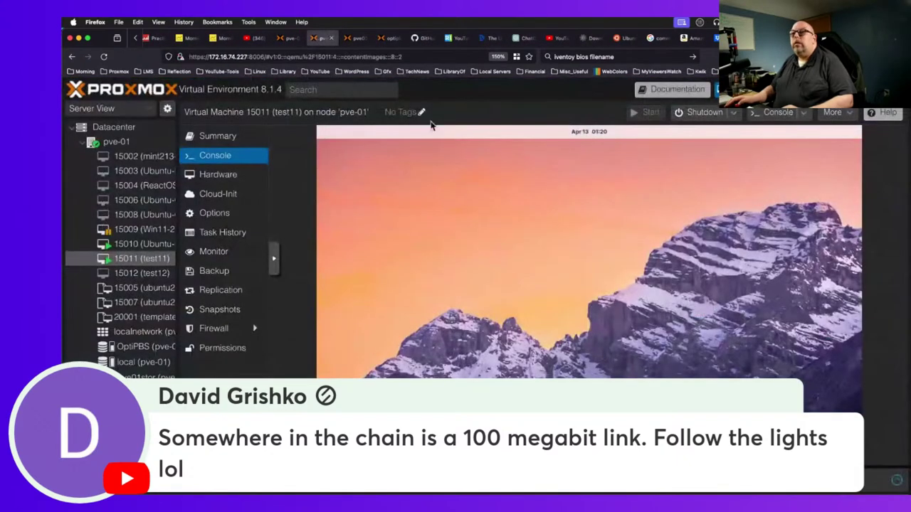
pyautogui.click(732, 117)
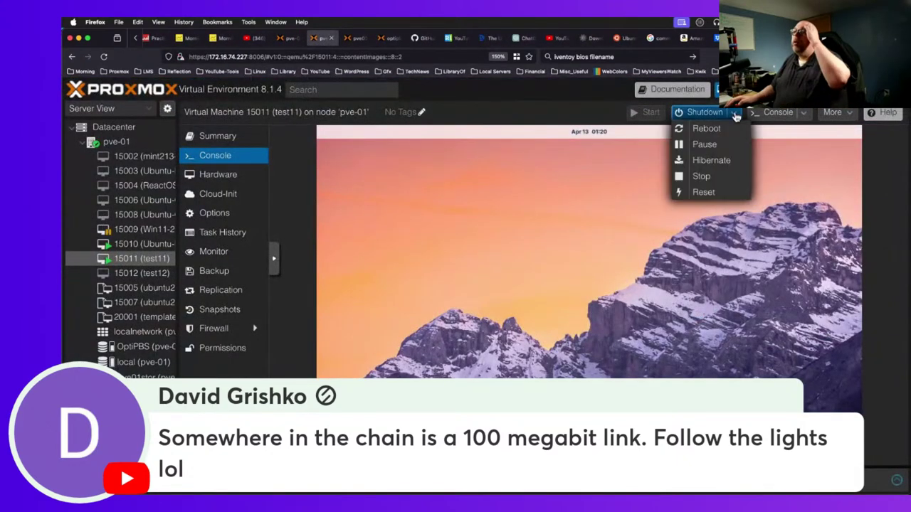
pyautogui.click(709, 195)
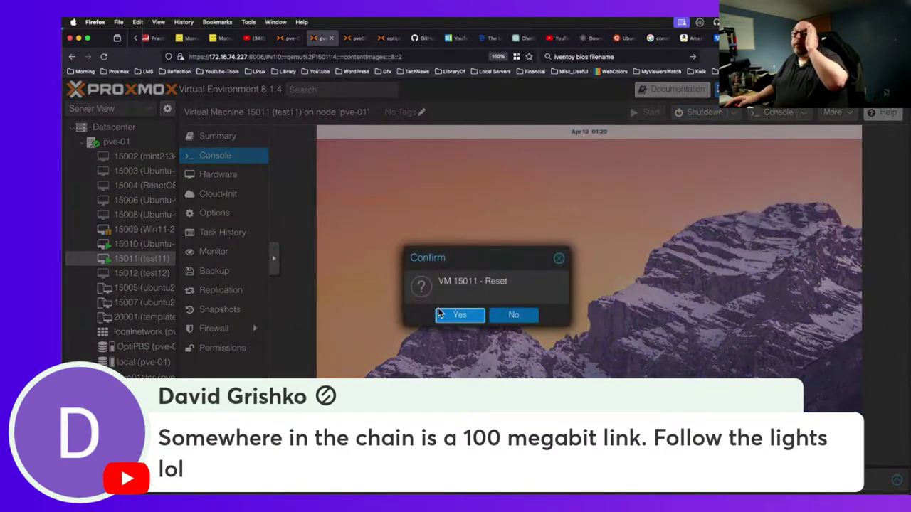
pyautogui.click(460, 314)
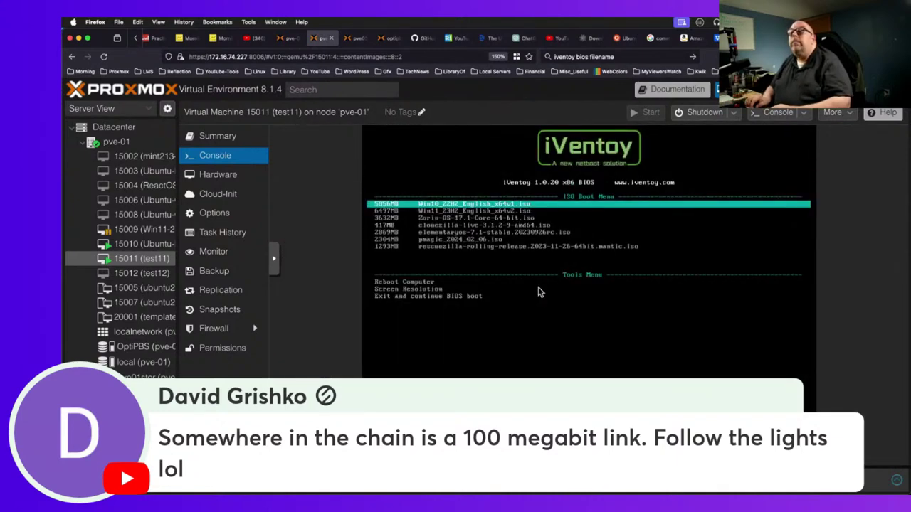
pyautogui.scroll(-5, 412, 38)
pyautogui.scroll(-4, 658, 38)
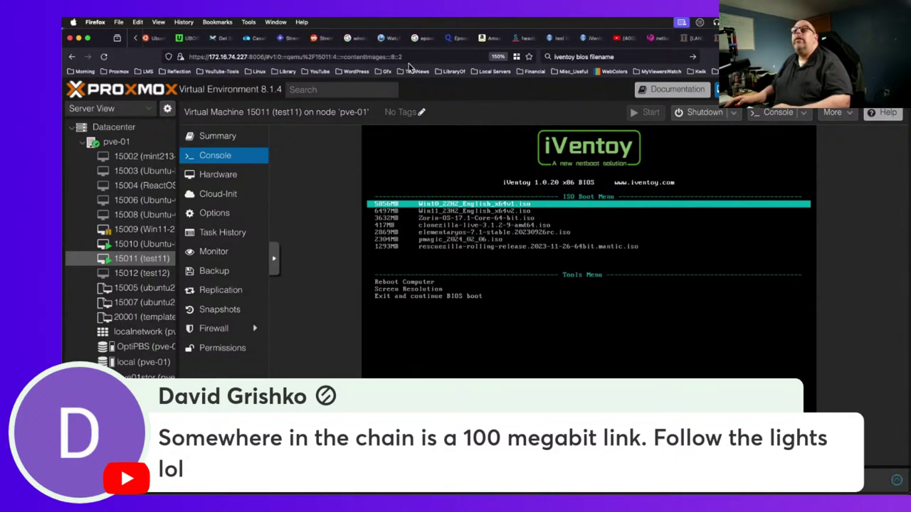
pyautogui.click(585, 37)
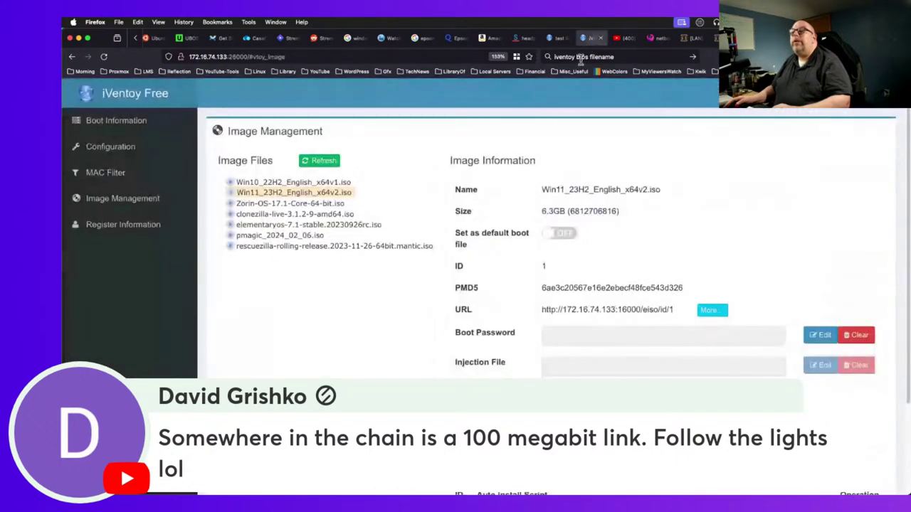
# Refresh iVentoy's Image Files so openmediavault_7.0-16-amd64.iso is listed, then return to the VM console
pyautogui.click(322, 169)
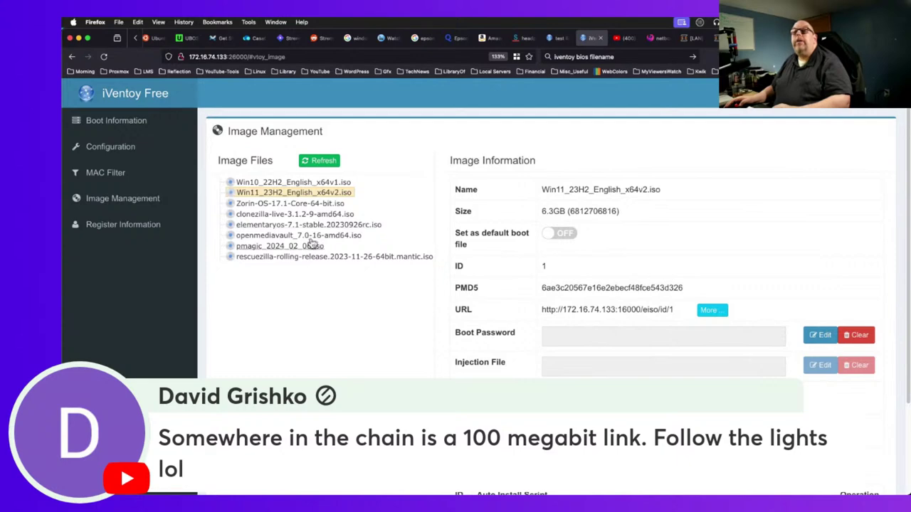
pyautogui.scroll(5, 440, 41)
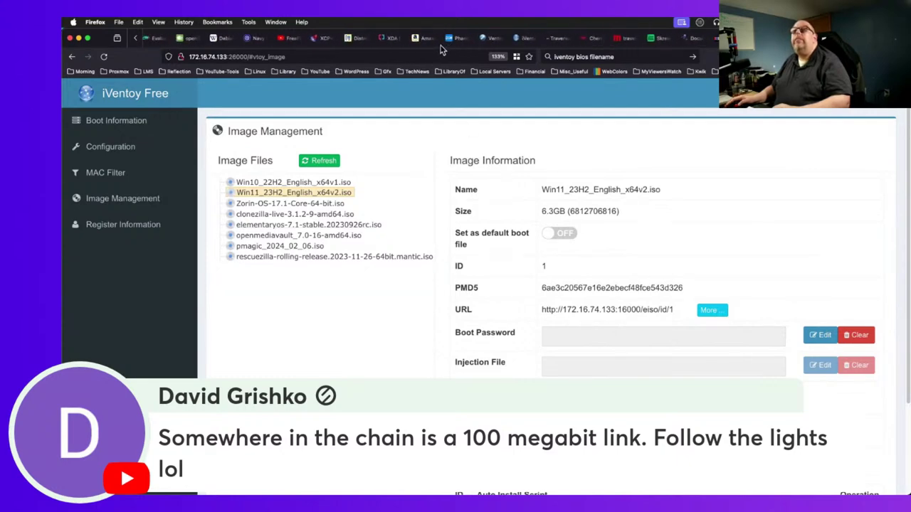
pyautogui.scroll(8, 440, 41)
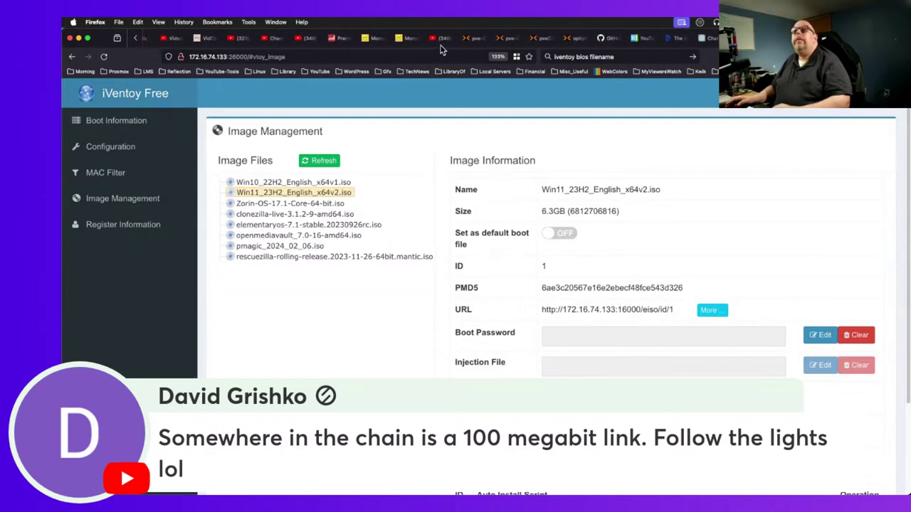
pyautogui.click(518, 40)
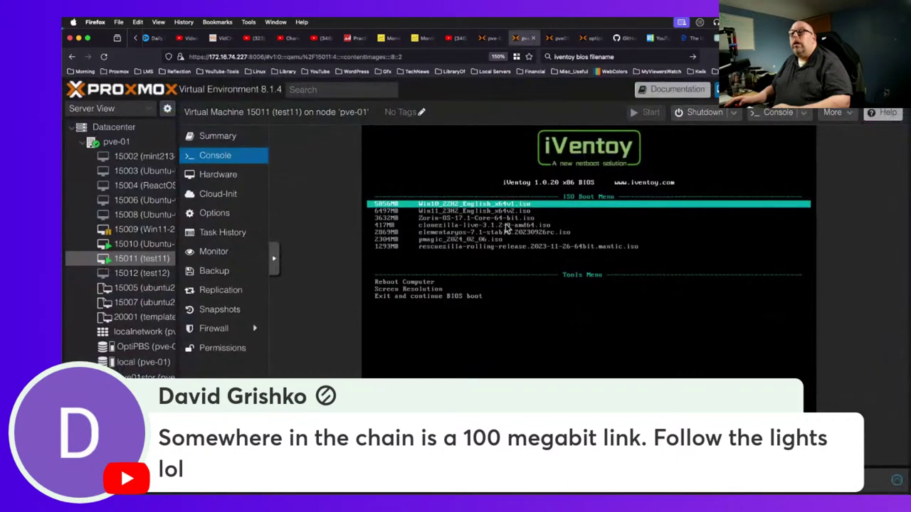
# Reboot, then hard-reset, then stop the test11 VM from the Shutdown menu
pyautogui.click(734, 112)
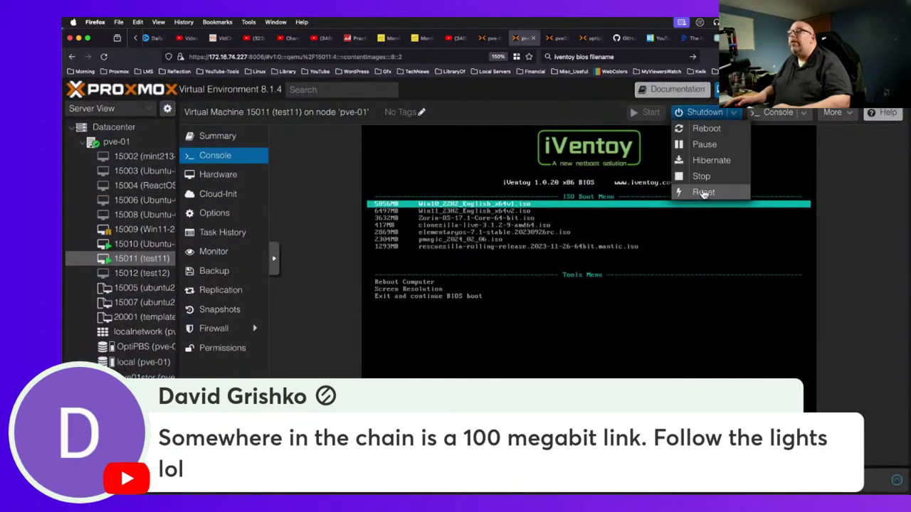
pyautogui.click(725, 135)
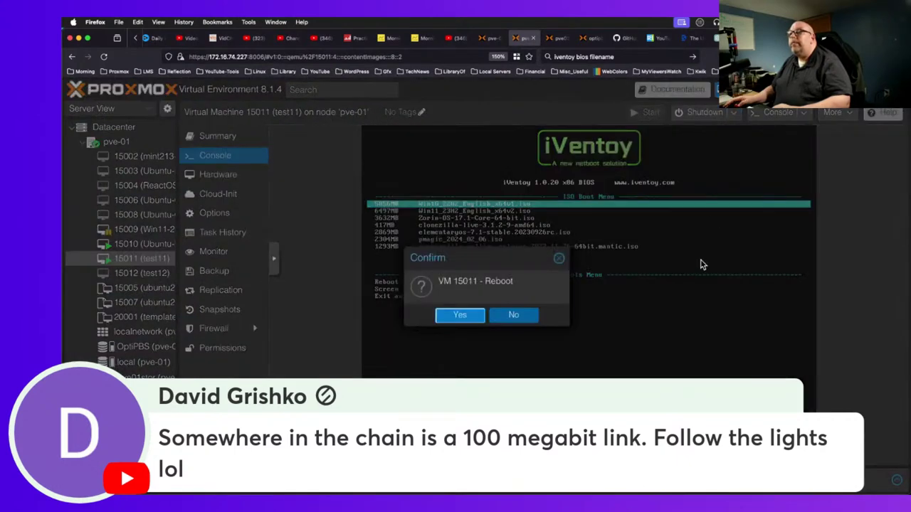
pyautogui.click(447, 320)
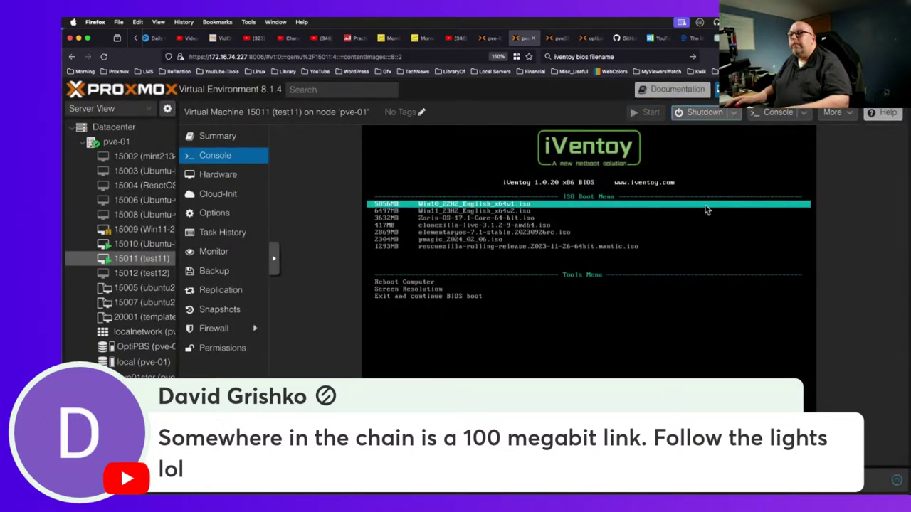
pyautogui.click(734, 112)
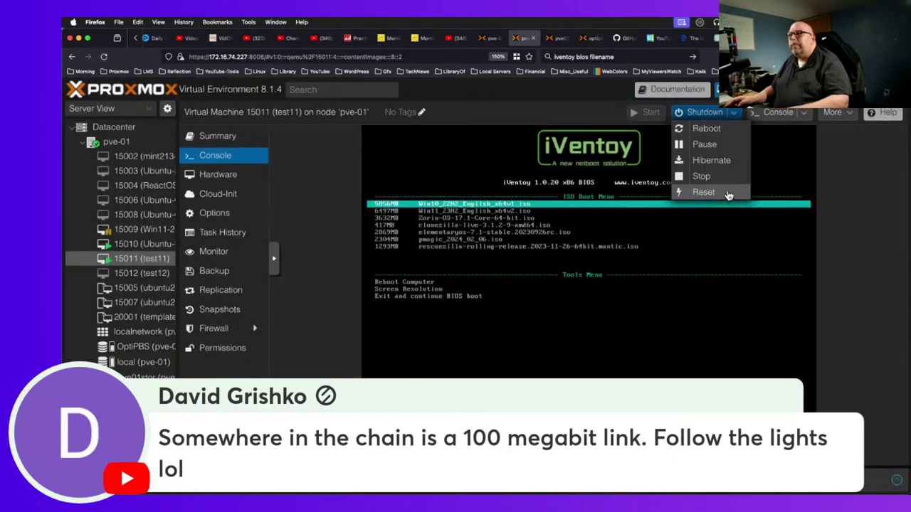
pyautogui.click(728, 194)
pyautogui.click(480, 318)
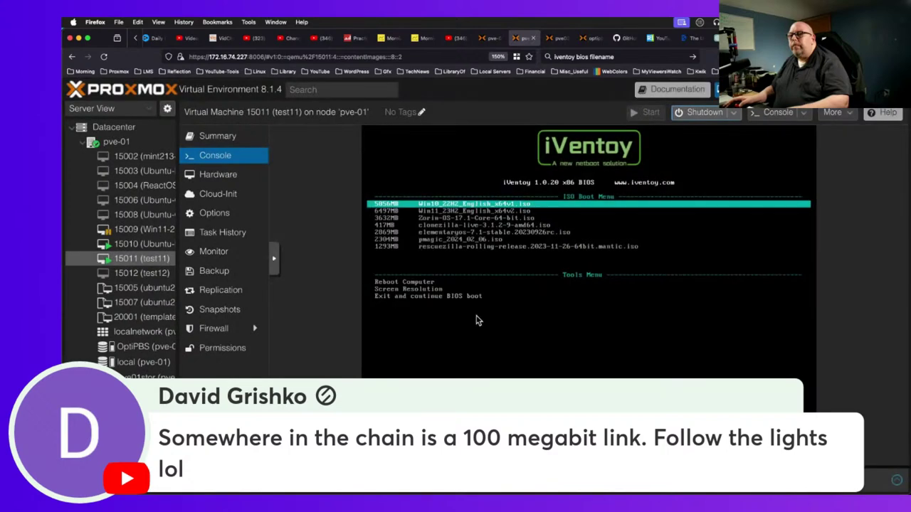
pyautogui.click(733, 112)
pyautogui.click(712, 178)
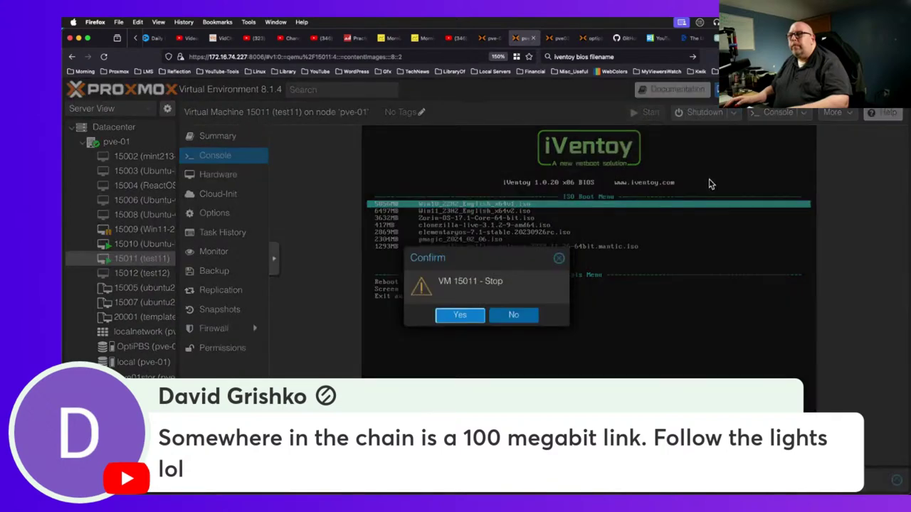
pyautogui.click(459, 315)
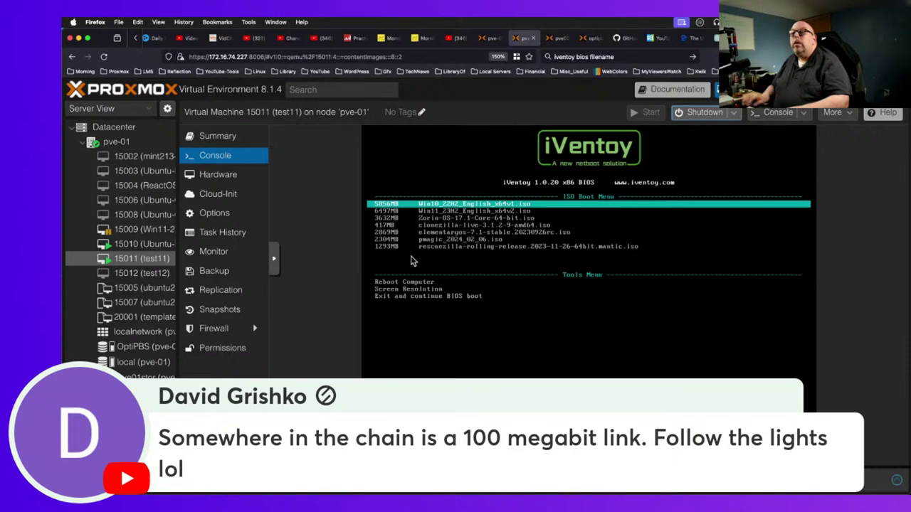
# Set iVentoy's Screen Resolution option to 800x600 in the boot menu
pyautogui.click(733, 113)
pyautogui.press('Escape')
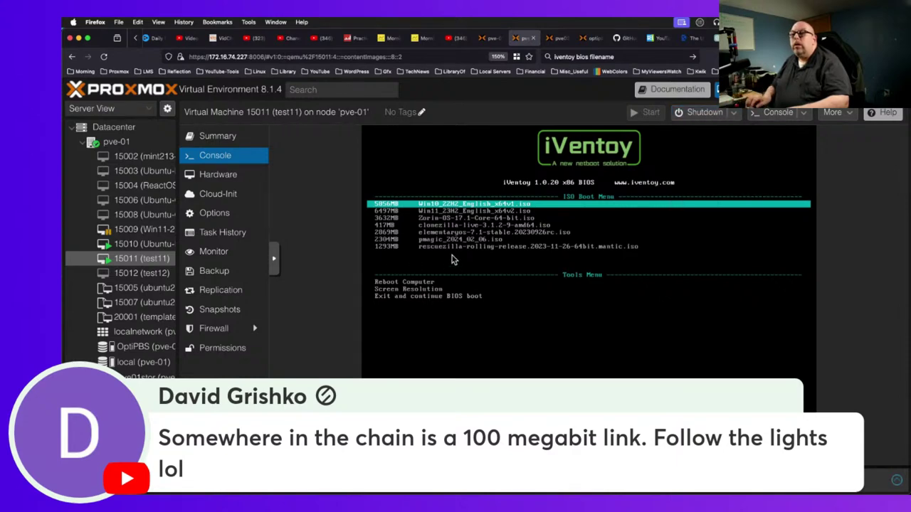
pyautogui.press('Down')
pyautogui.press('Down')
pyautogui.press('Down')
pyautogui.press('Down')
pyautogui.press('Down')
pyautogui.press('Down')
pyautogui.press('Down')
pyautogui.press('Down')
pyautogui.press('Down')
pyautogui.press('Up')
pyautogui.press('Up')
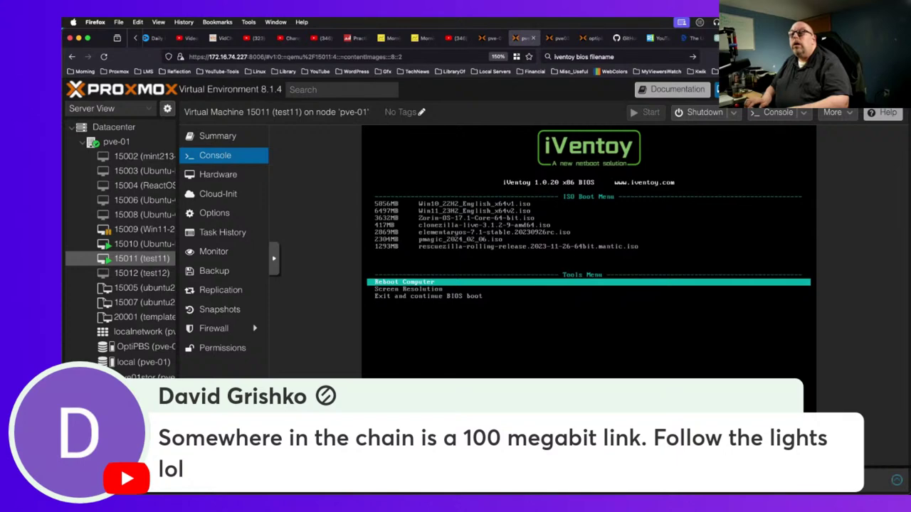
pyautogui.press('Down')
pyautogui.press('Return')
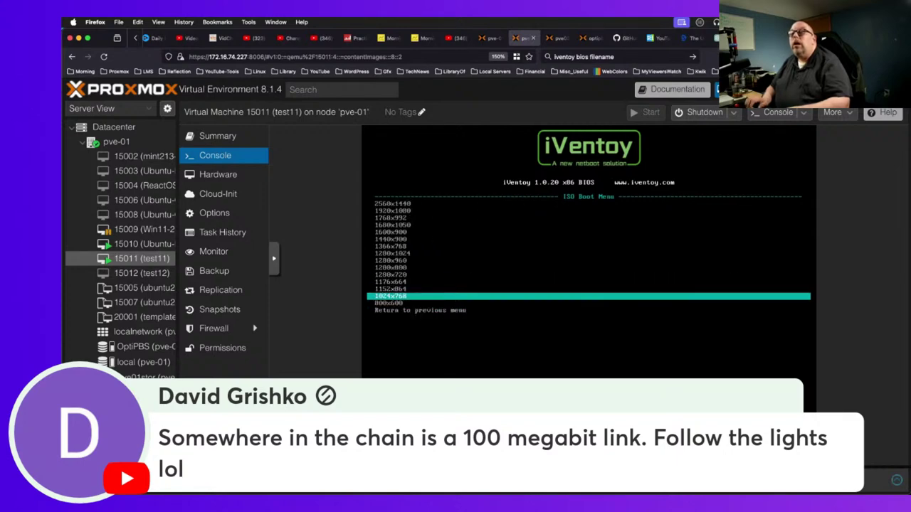
pyautogui.press('Down')
pyautogui.press('Return')
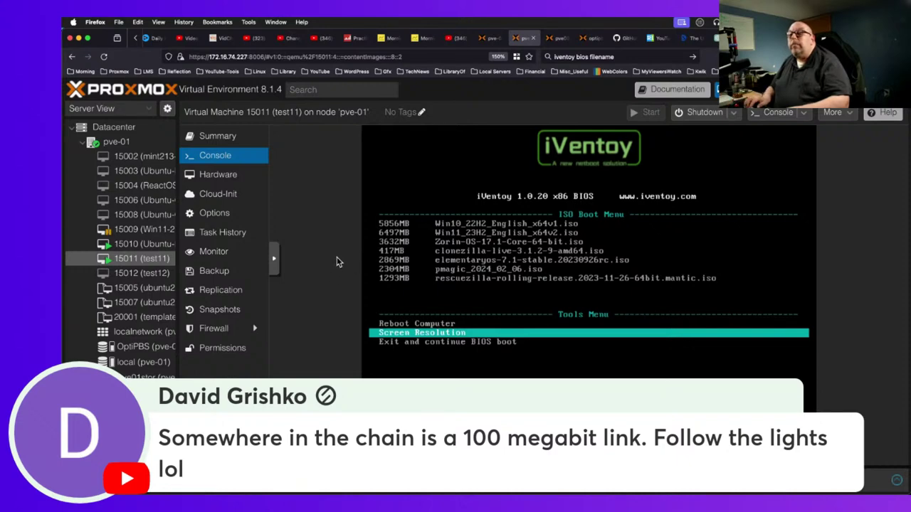
# Choose Reboot Computer, then network-boot through iPXE from the SeaBIOS boot menu
pyautogui.press('Up')
pyautogui.press('Return')
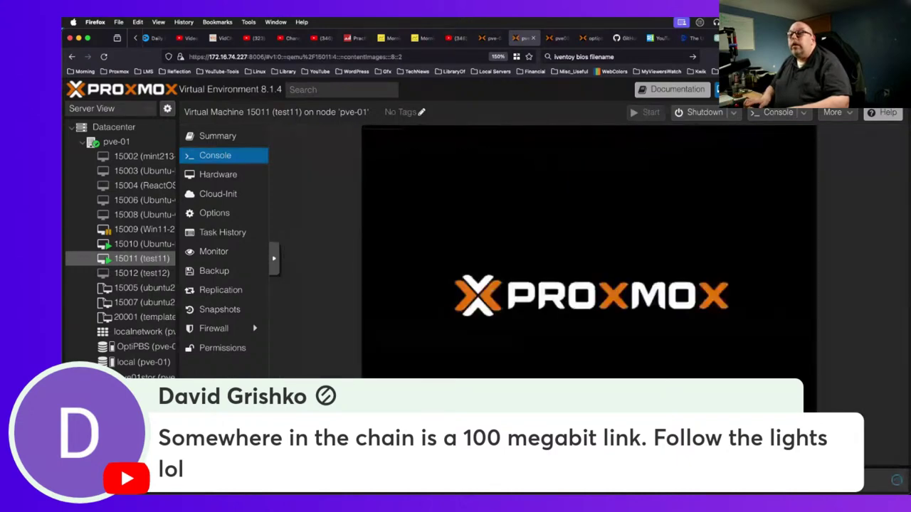
pyautogui.press('Escape')
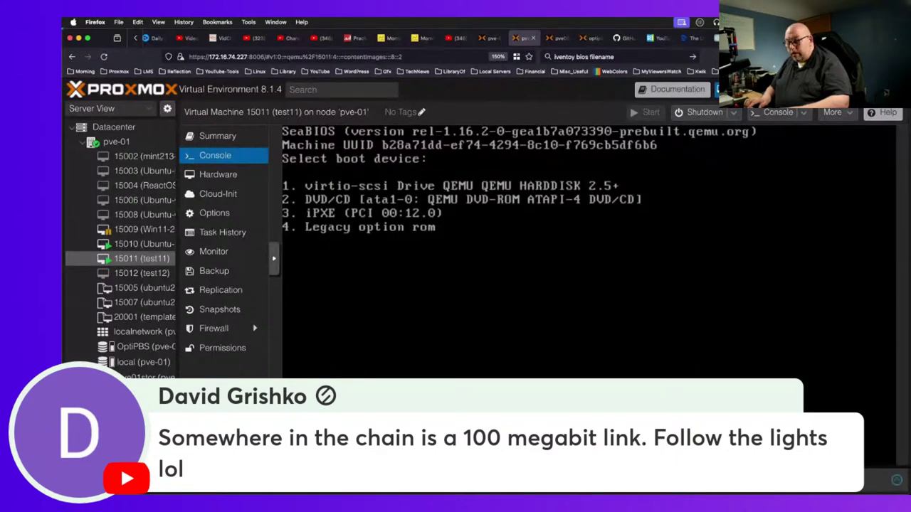
pyautogui.press('3')
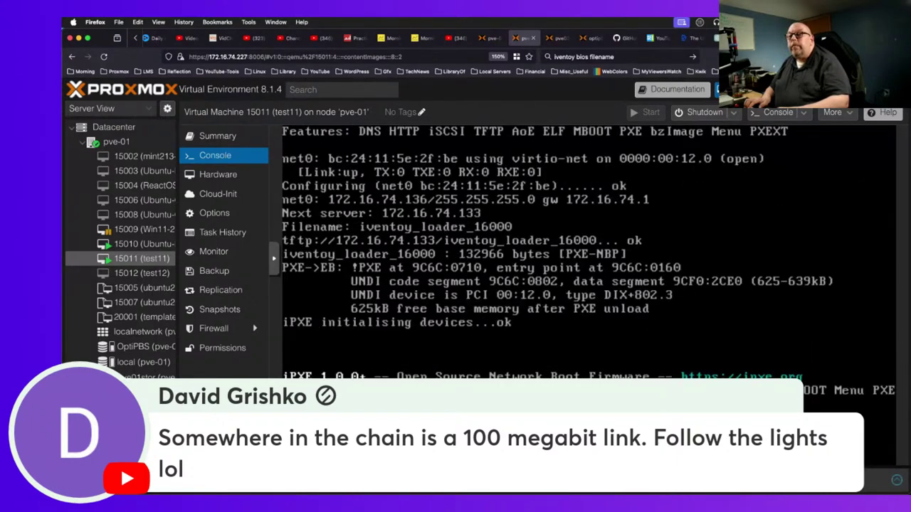
pyautogui.press('Down')
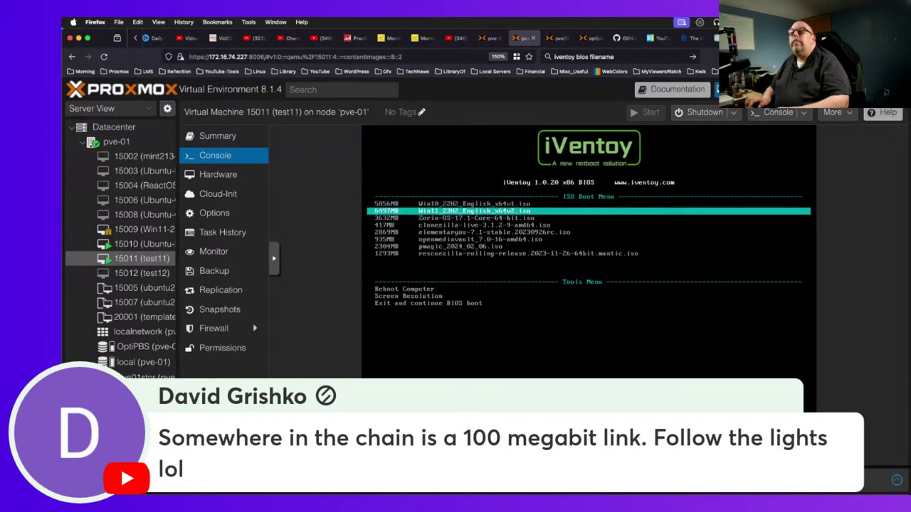
# Boot test11 from the openmediavault ISO in iVentoy, then stop the VM with Shutdown > Stop
pyautogui.press('Down')
pyautogui.press('Down')
pyautogui.press('Down')
pyautogui.press('Down')
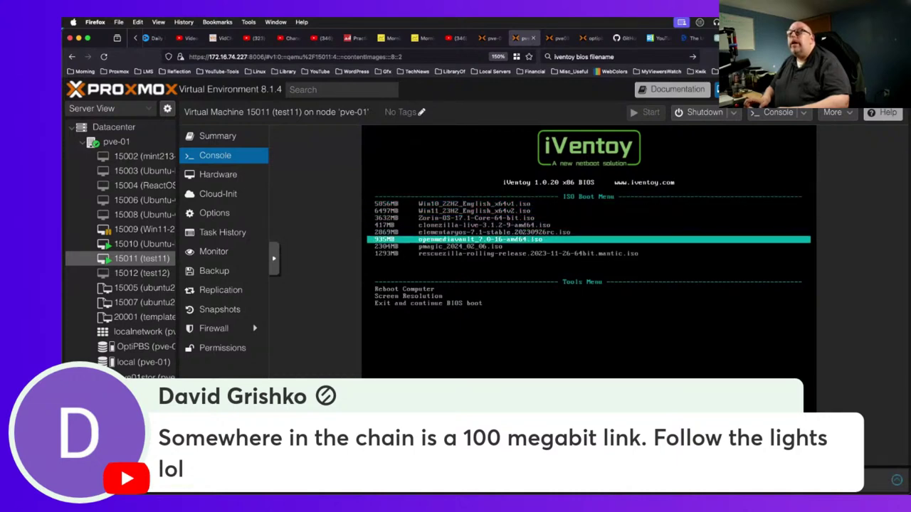
pyautogui.press('Return')
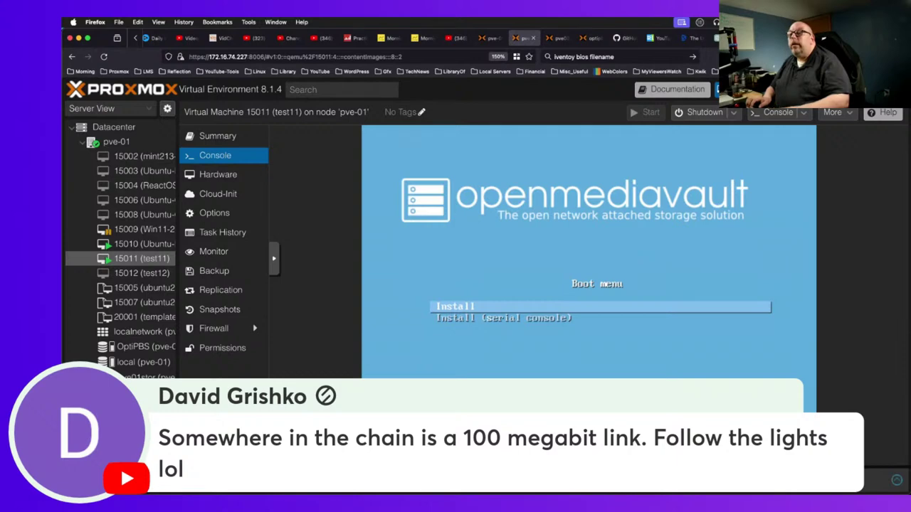
pyautogui.click(736, 113)
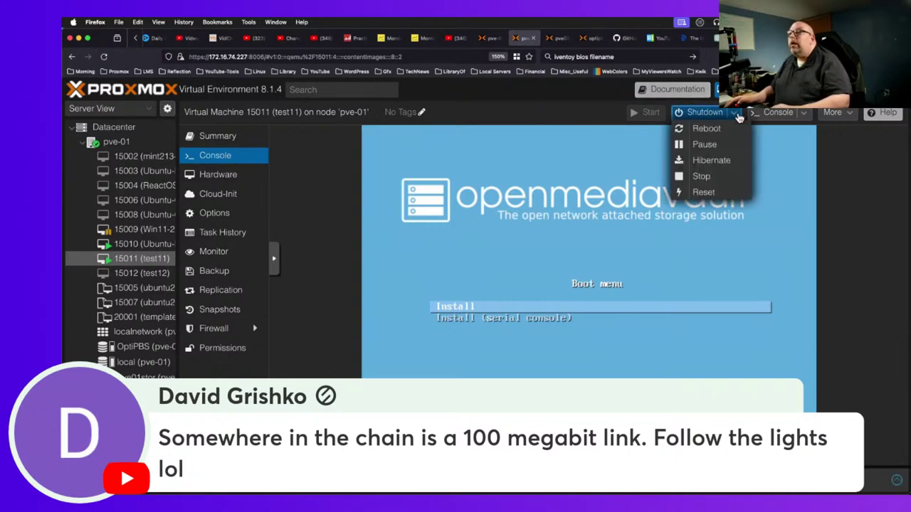
pyautogui.click(728, 177)
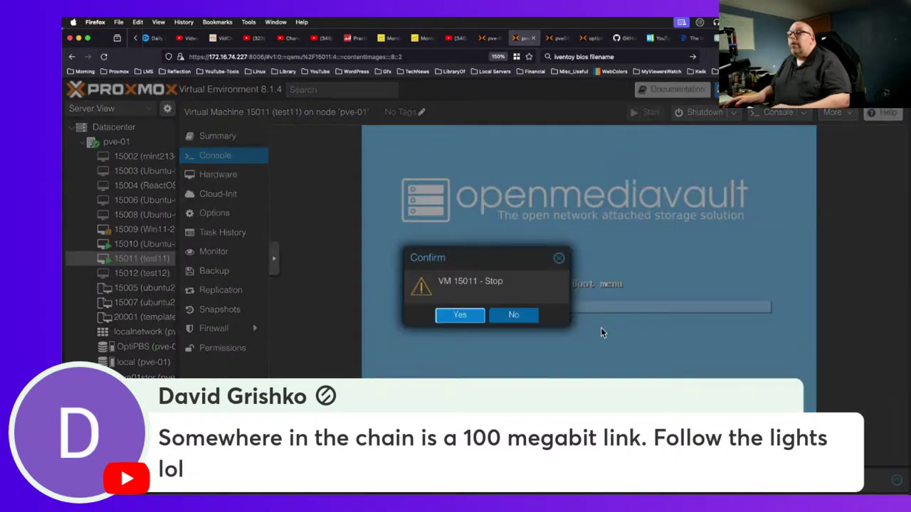
pyautogui.click(462, 316)
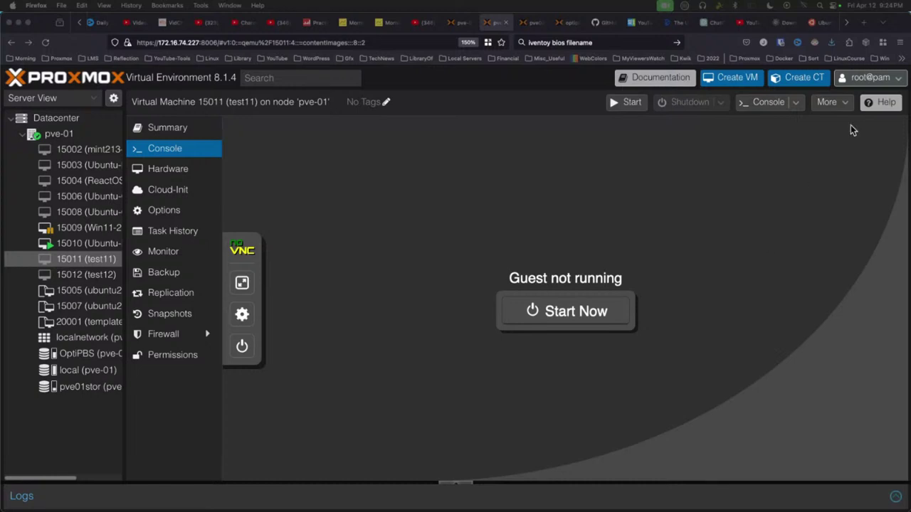
pyautogui.click(863, 22)
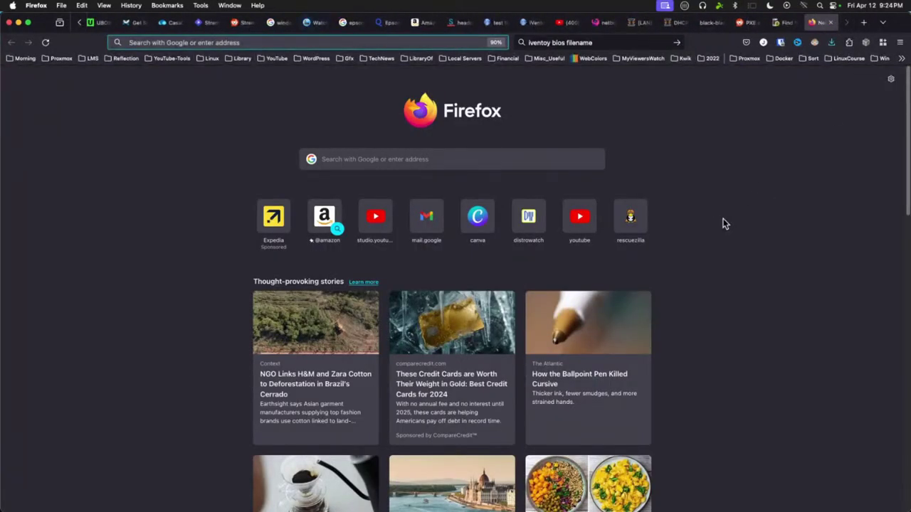
pyautogui.write('www.tra')
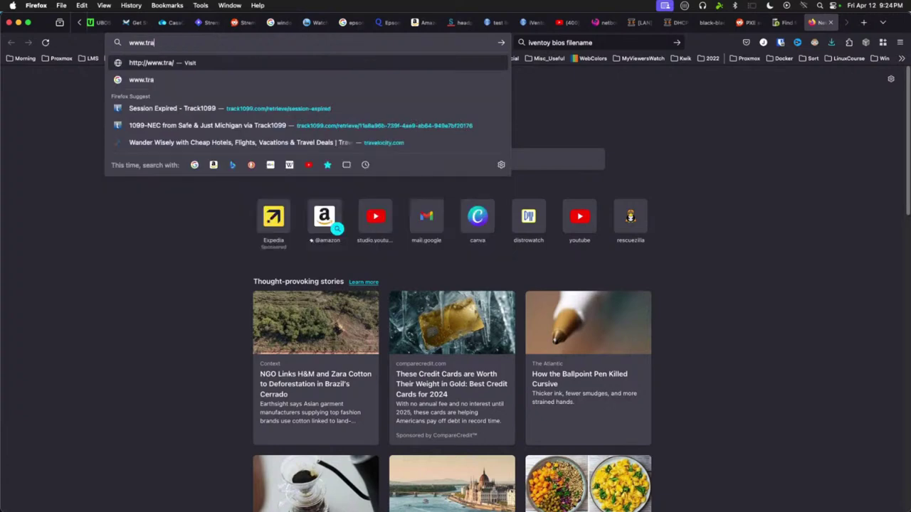
pyautogui.write('ccar.org')
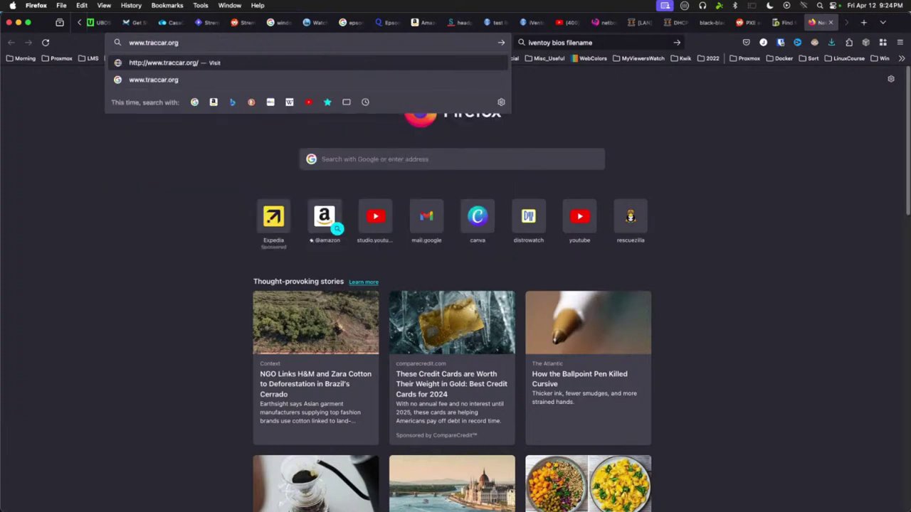
pyautogui.press('Return')
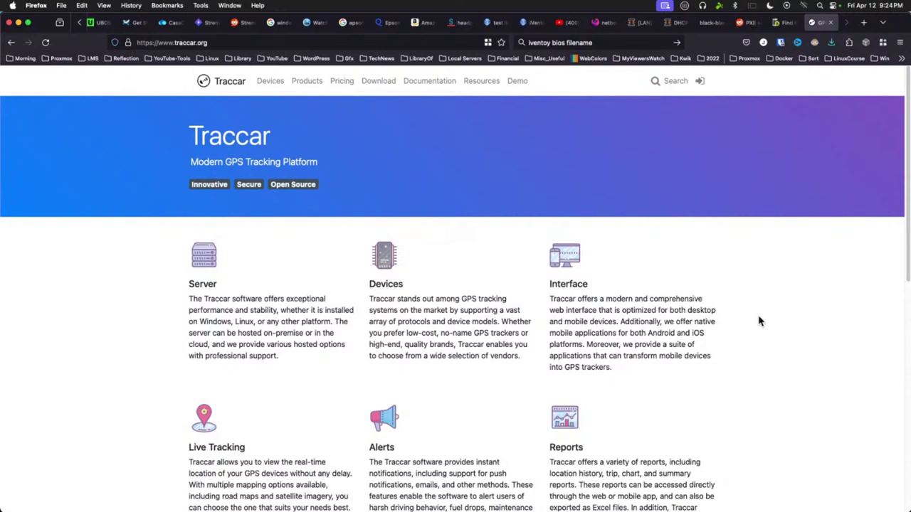
pyautogui.press('super+equal')
pyautogui.press('super+equal')
pyautogui.press('super+equal')
pyautogui.press('super+equal')
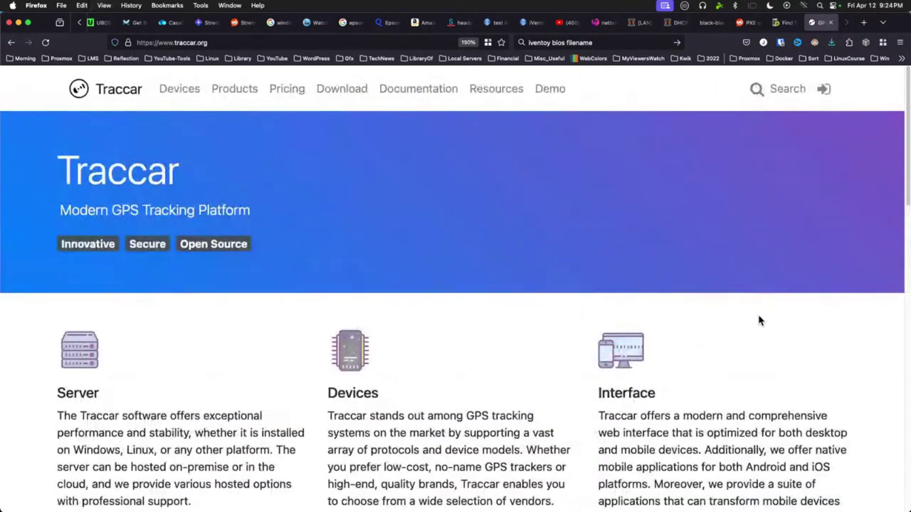
pyautogui.scroll(-2, 363, 324)
pyautogui.scroll(-5, 363, 320)
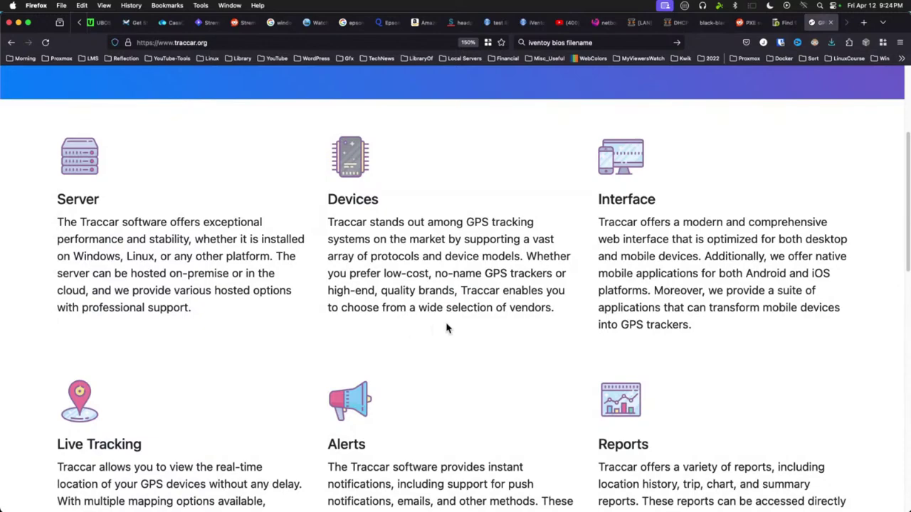
pyautogui.scroll(-5, 322, 338)
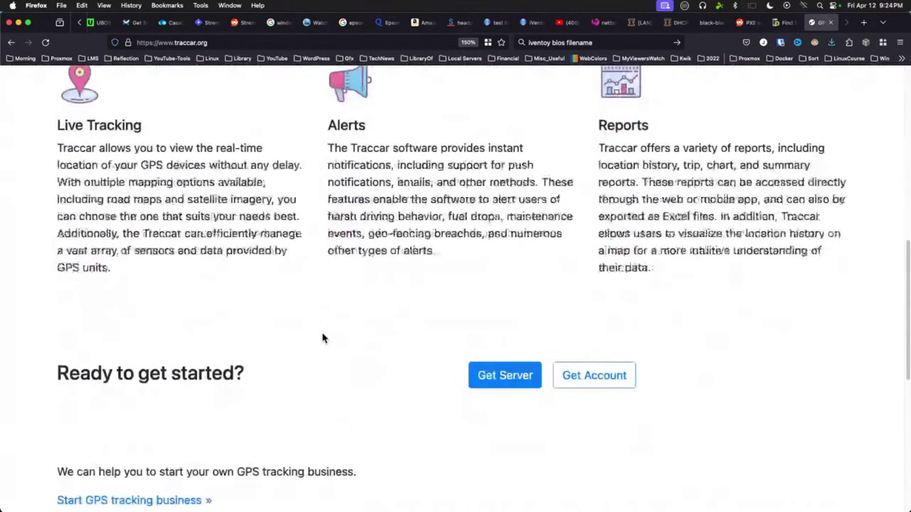
pyautogui.scroll(-5, 322, 338)
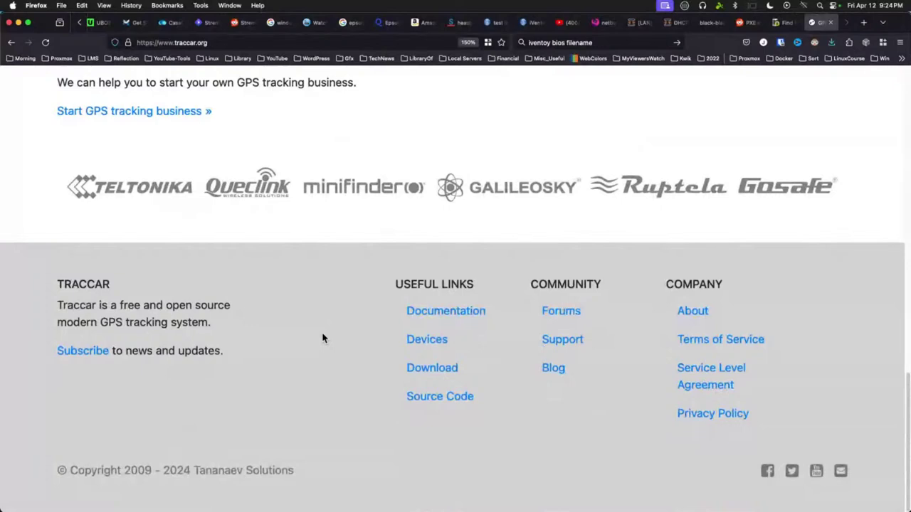
# Review the Download Server table offering traccar-linux-64-6.1.zip, then return to the Proxmox tab
pyautogui.click(431, 368)
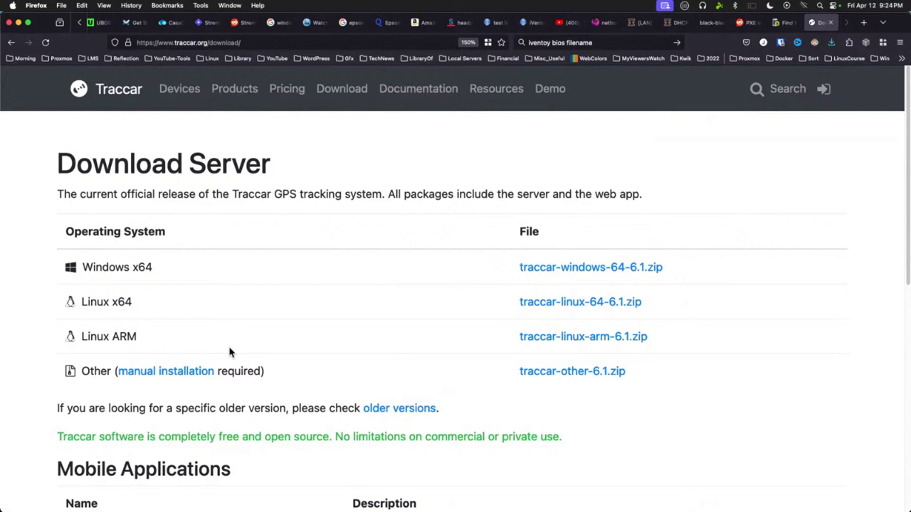
pyautogui.scroll(-3, 348, 314)
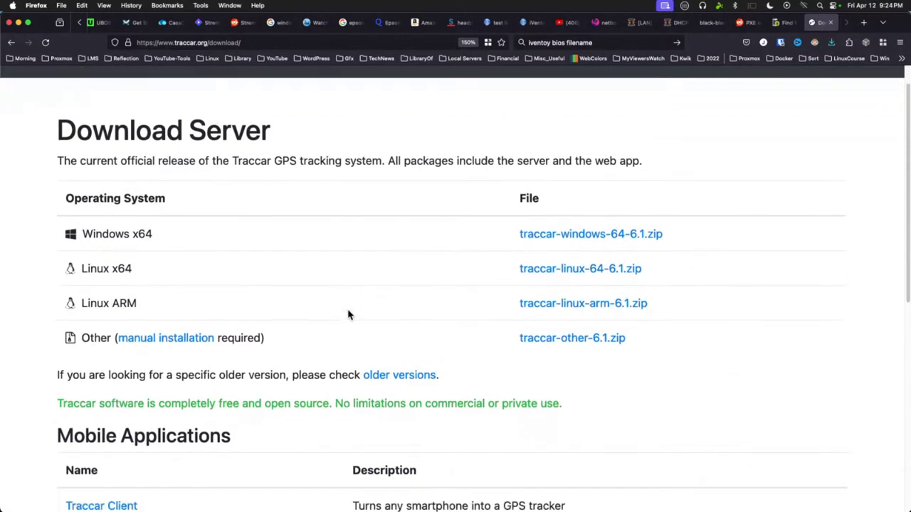
pyautogui.scroll(-3, 348, 315)
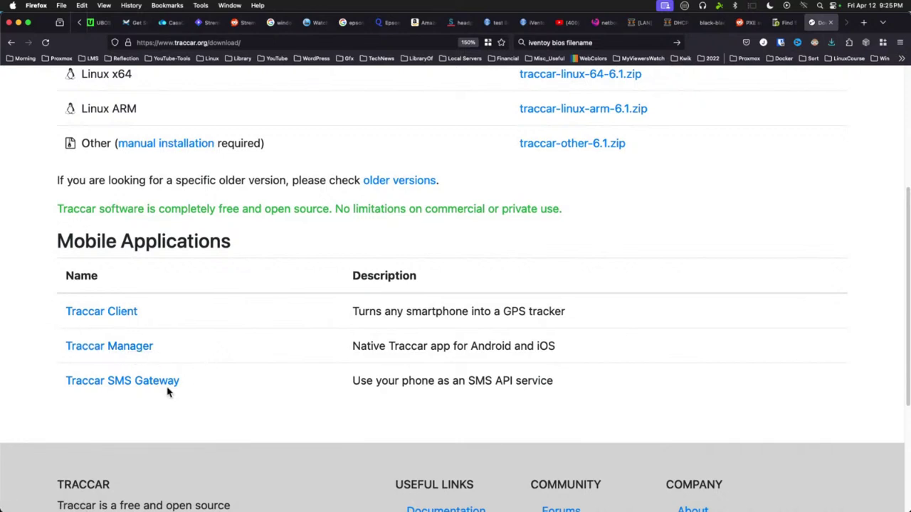
pyautogui.scroll(-3, 270, 389)
pyautogui.scroll(7, 268, 387)
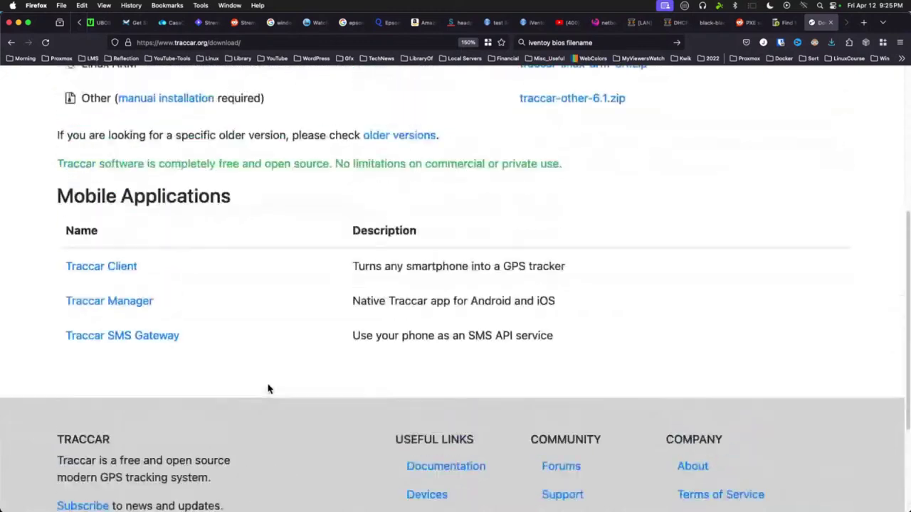
pyautogui.scroll(2, 268, 388)
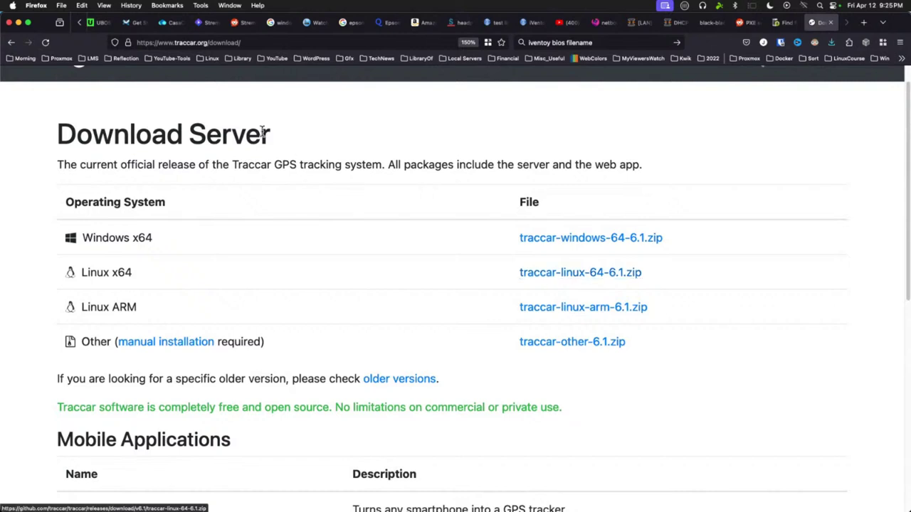
pyautogui.scroll(3, 322, 25)
pyautogui.scroll(5, 322, 26)
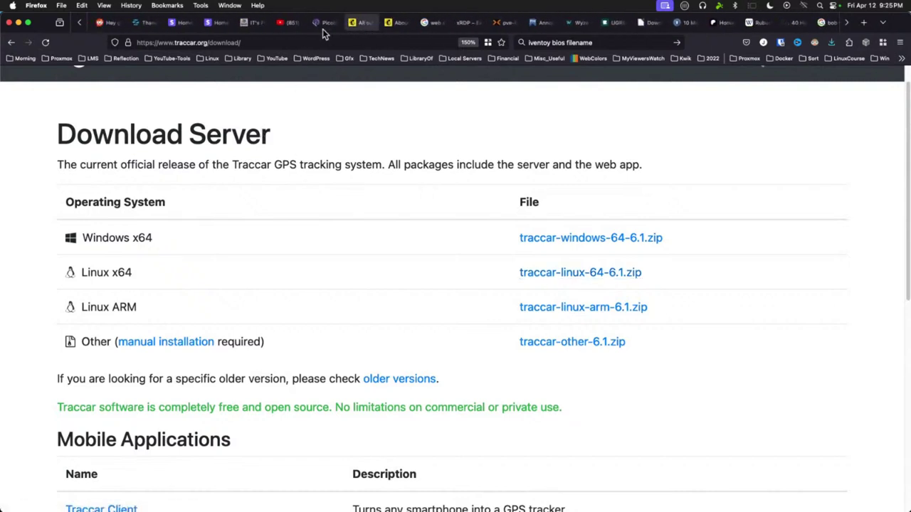
pyautogui.scroll(5, 333, 27)
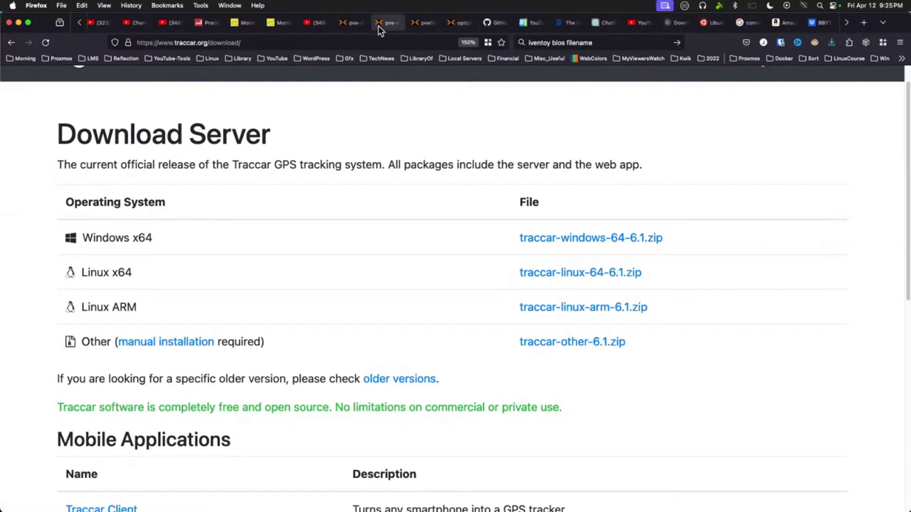
pyautogui.click(386, 24)
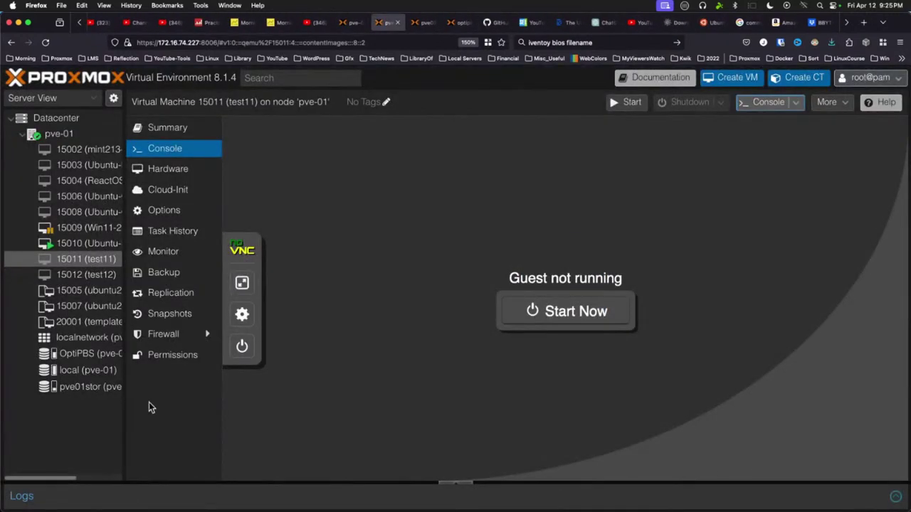
# Start creating a new VM on pve-01 named gps-demo
pyautogui.moveTo(122, 418); pyautogui.dragTo(159, 417)
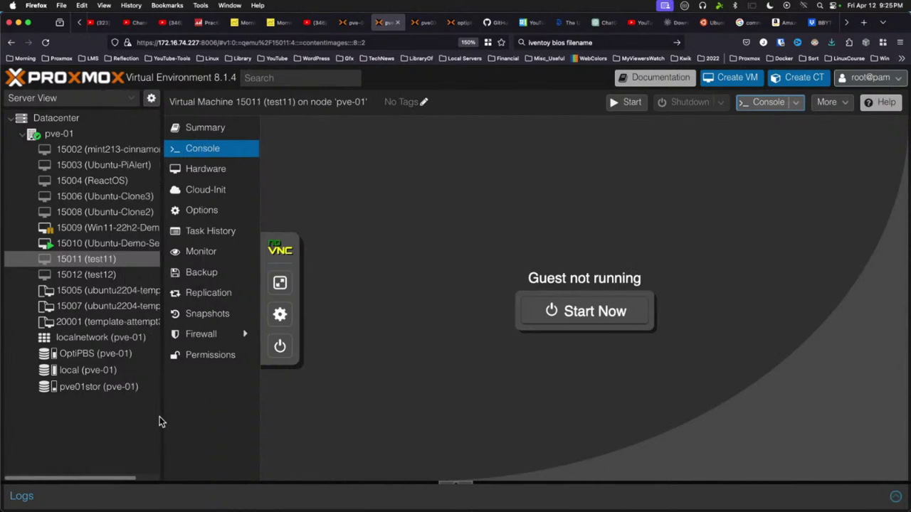
pyautogui.rightClick(71, 139)
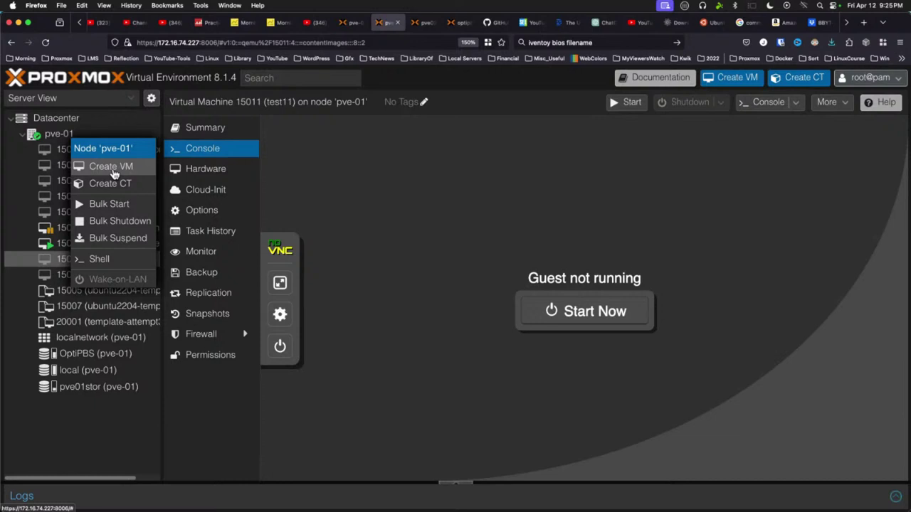
pyautogui.click(112, 167)
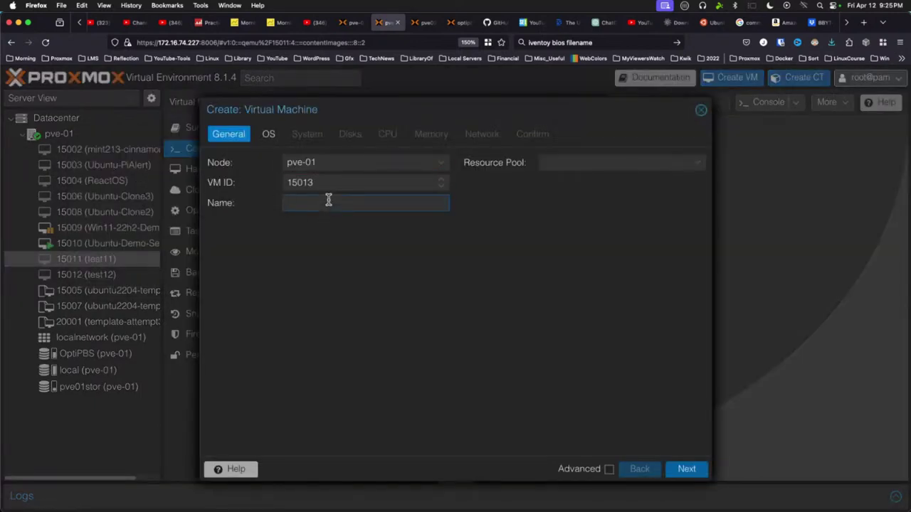
pyautogui.write('gps-demo')
# Select debian-12.5.0-amd64-netinst.iso as the OS install image
pyautogui.click(270, 136)
pyautogui.click(332, 205)
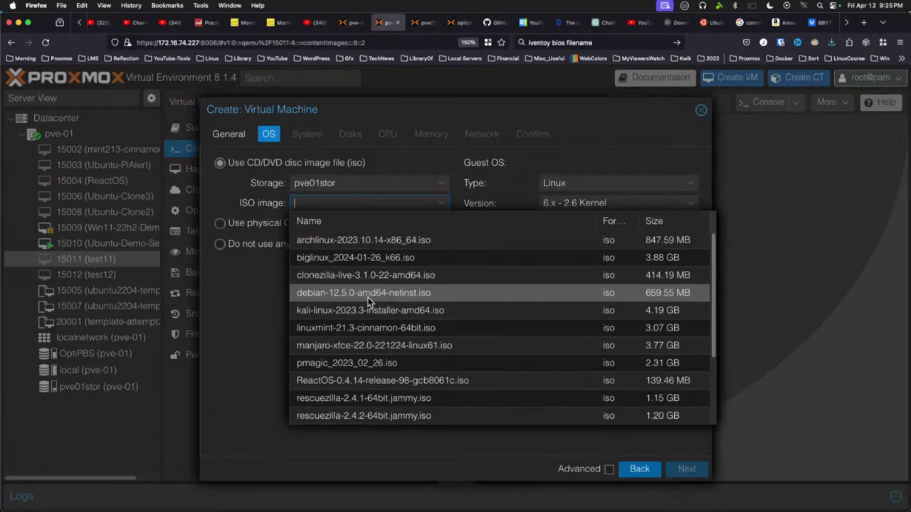
pyautogui.scroll(-3, 368, 297)
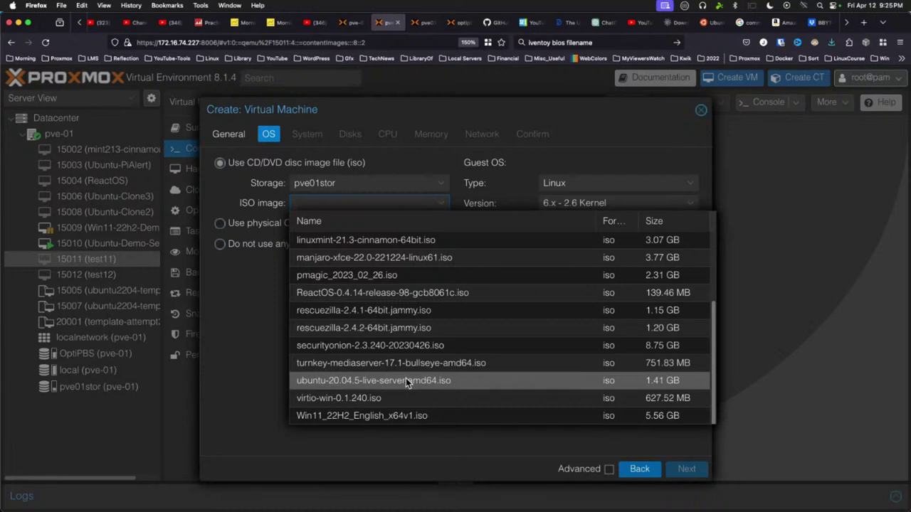
pyautogui.scroll(3, 406, 378)
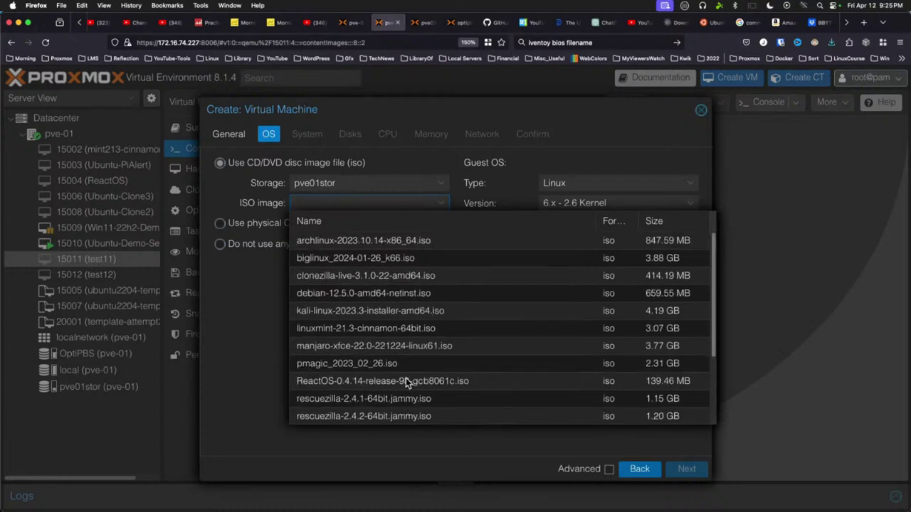
pyautogui.click(392, 290)
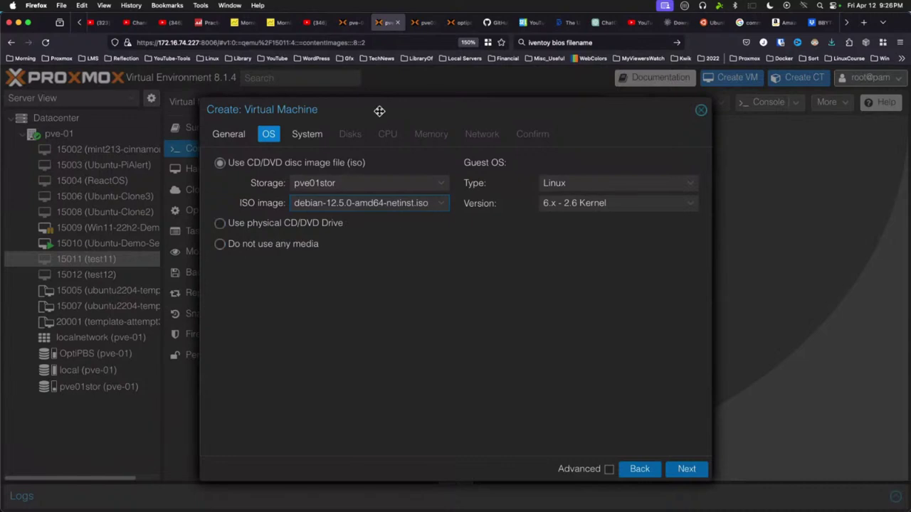
# Enable the Qemu agent and set the disk bus to VirtIO Block
pyautogui.click(309, 135)
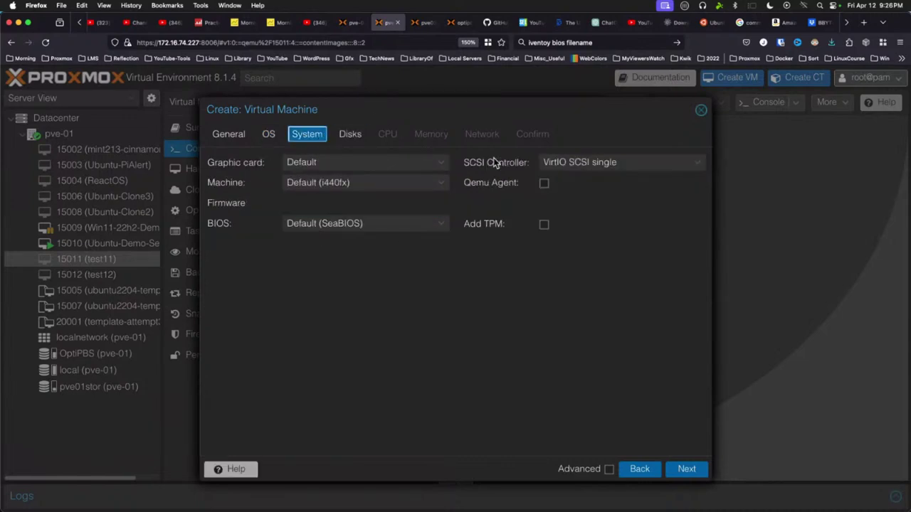
pyautogui.click(543, 183)
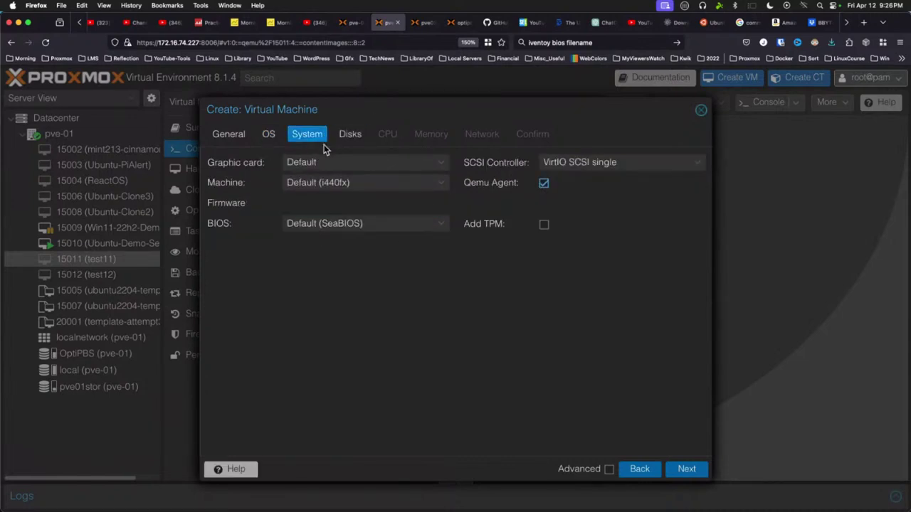
pyautogui.click(350, 137)
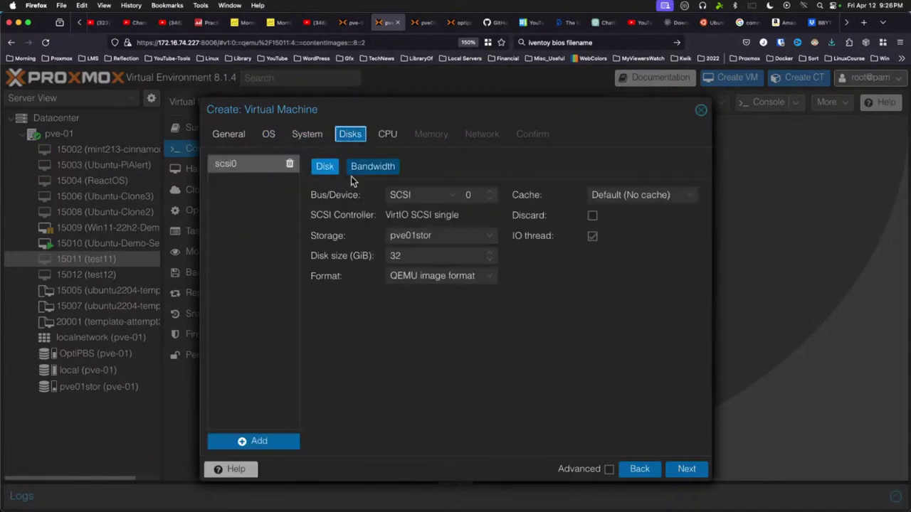
pyautogui.click(429, 197)
pyautogui.click(425, 245)
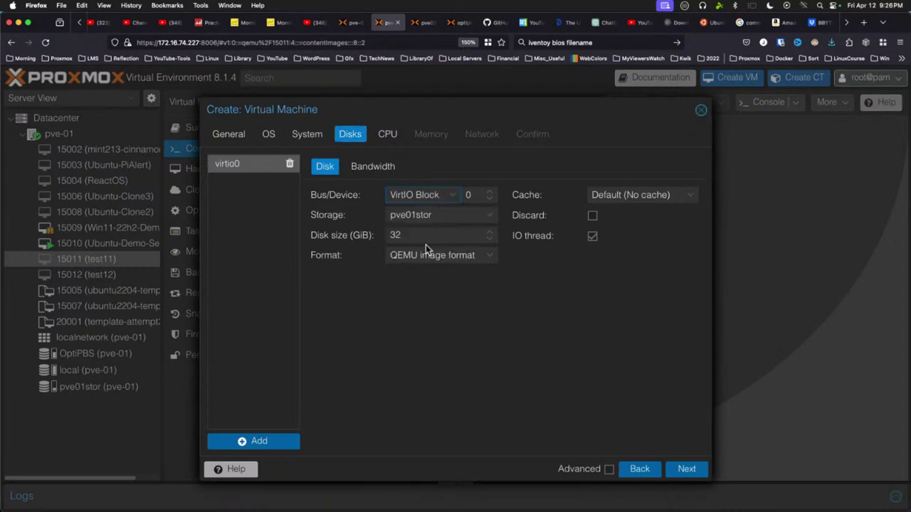
# Give the VM 4 CPU cores and 4096 MiB of memory
pyautogui.click(388, 136)
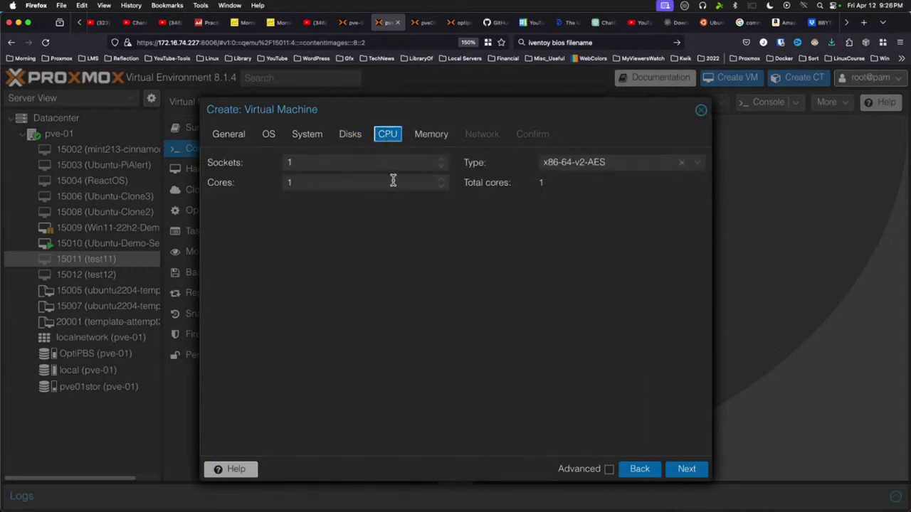
pyautogui.click(442, 181)
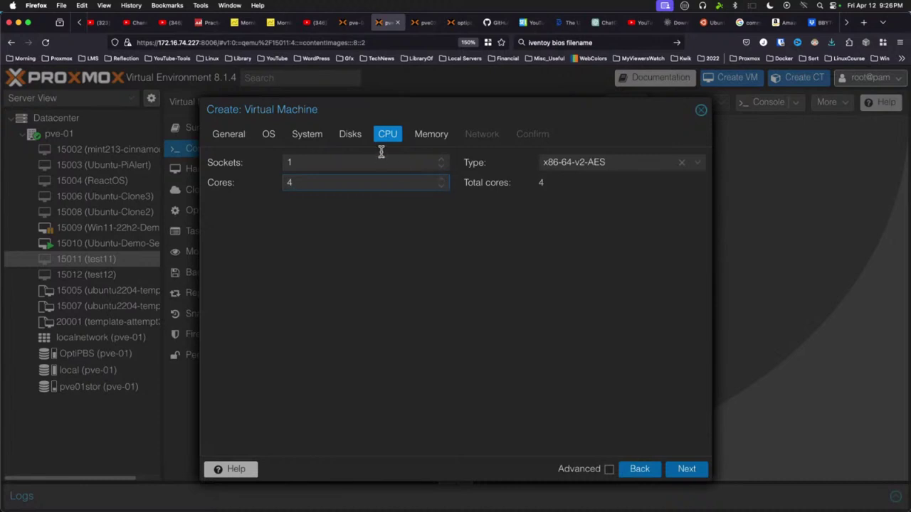
pyautogui.click(430, 136)
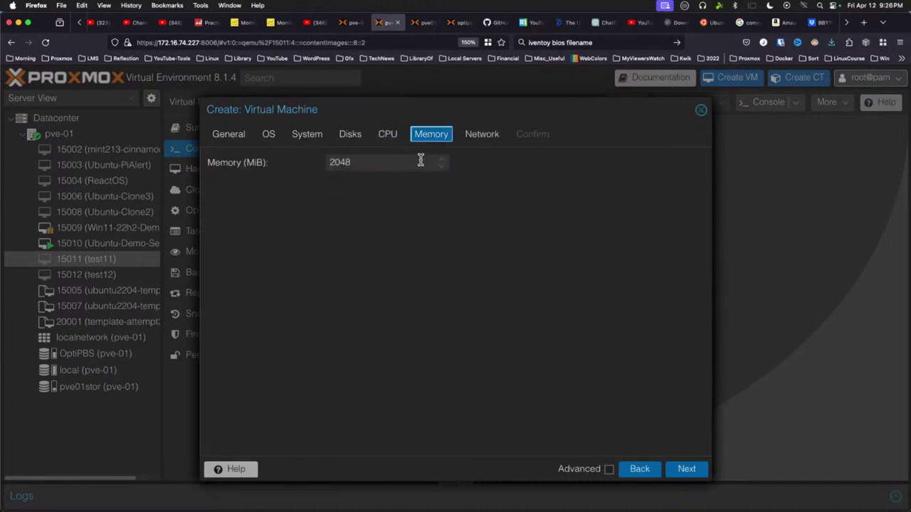
pyautogui.doubleClick(419, 165)
pyautogui.write('4096')
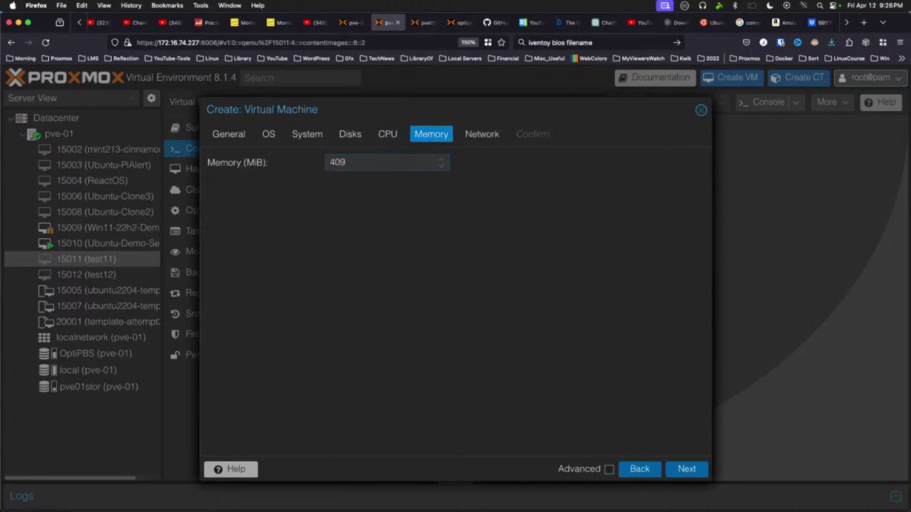
# Keep network defaults and finish creating the VM with start after created
pyautogui.click(486, 137)
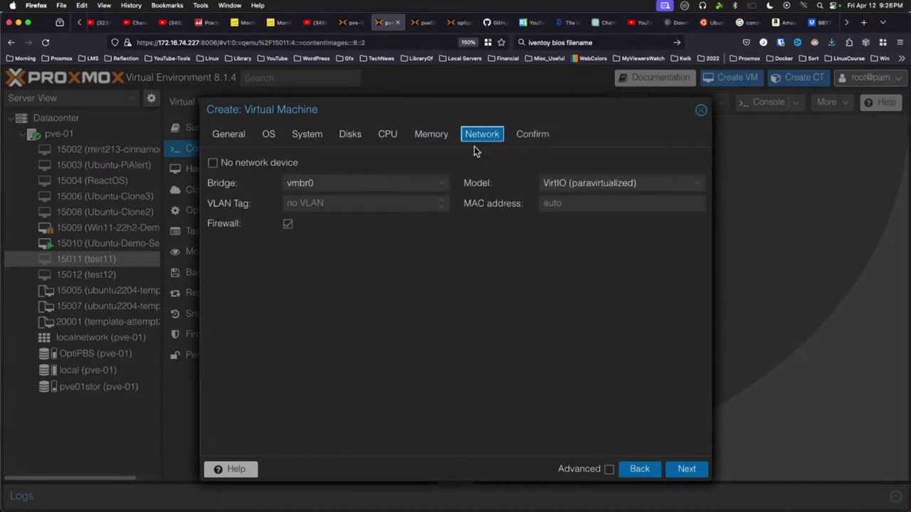
pyautogui.click(539, 135)
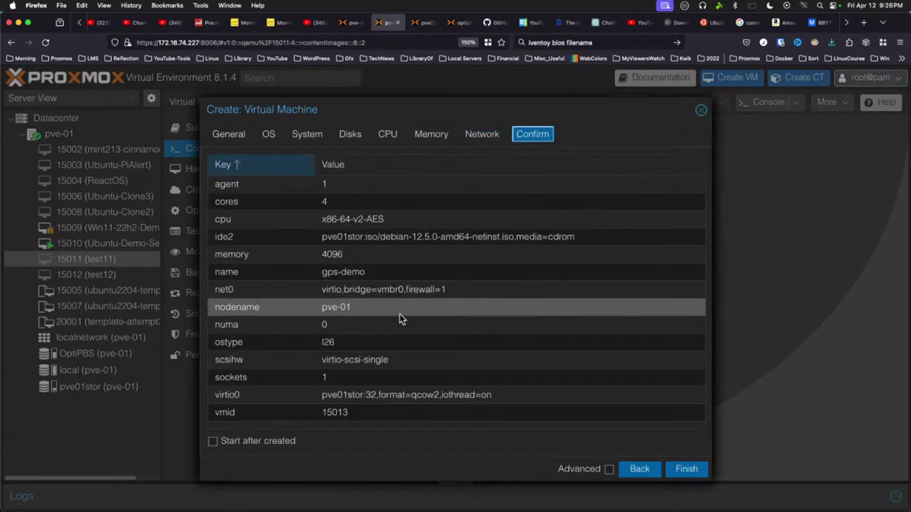
pyautogui.click(686, 470)
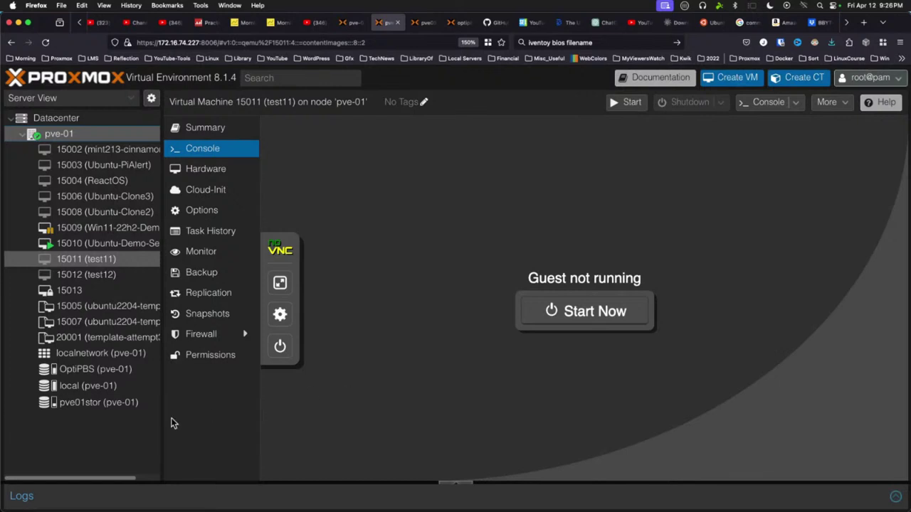
# In gps-demo's console, start Graphical install with English, United States and American English keyboard
pyautogui.click(116, 290)
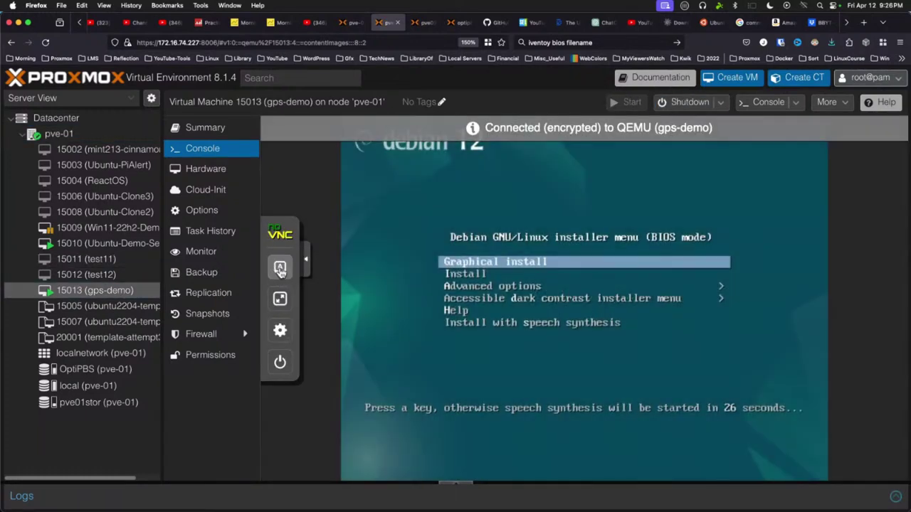
pyautogui.click(384, 263)
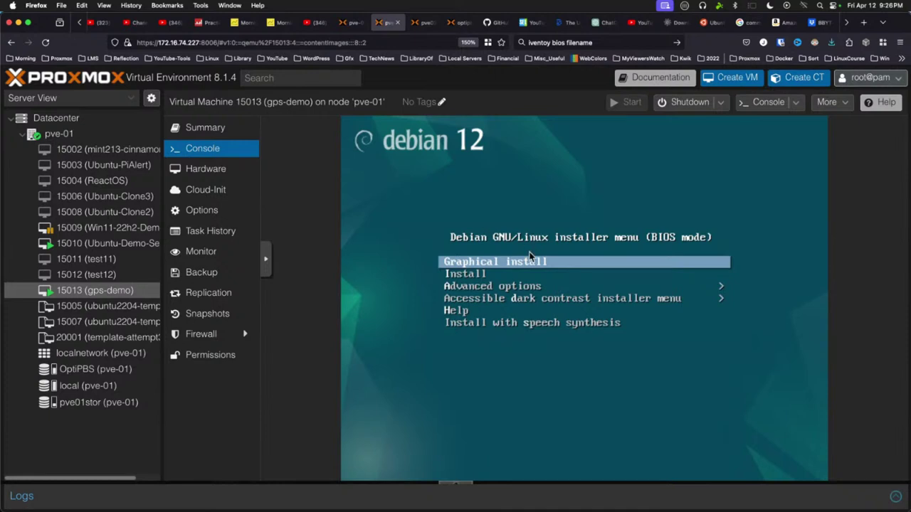
pyautogui.press('Return')
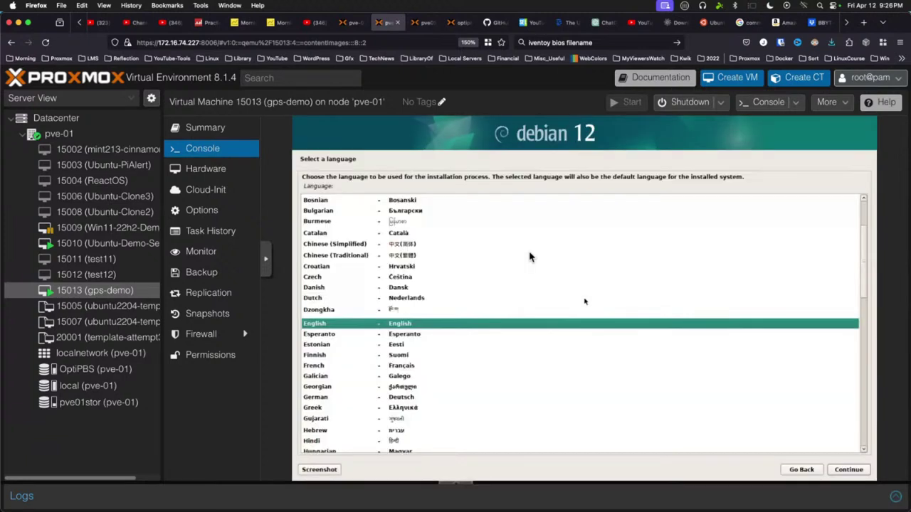
pyautogui.press('Return')
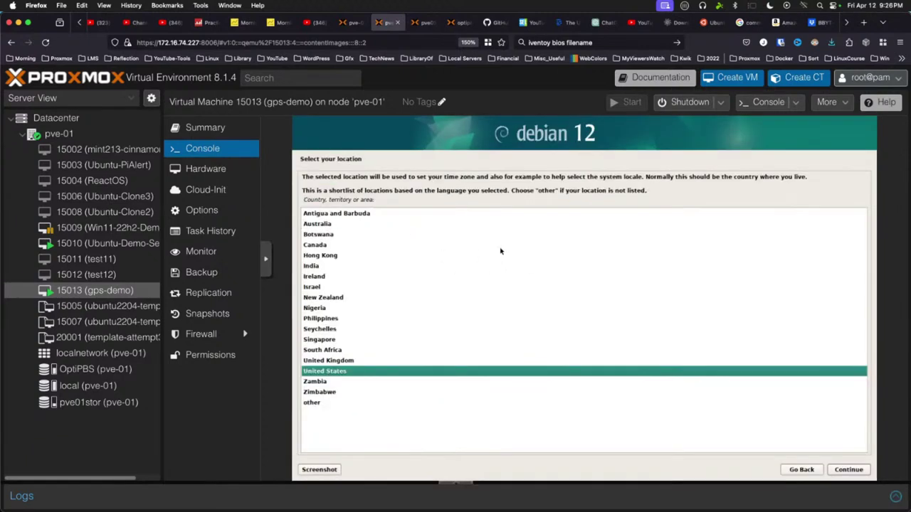
pyautogui.press('Return')
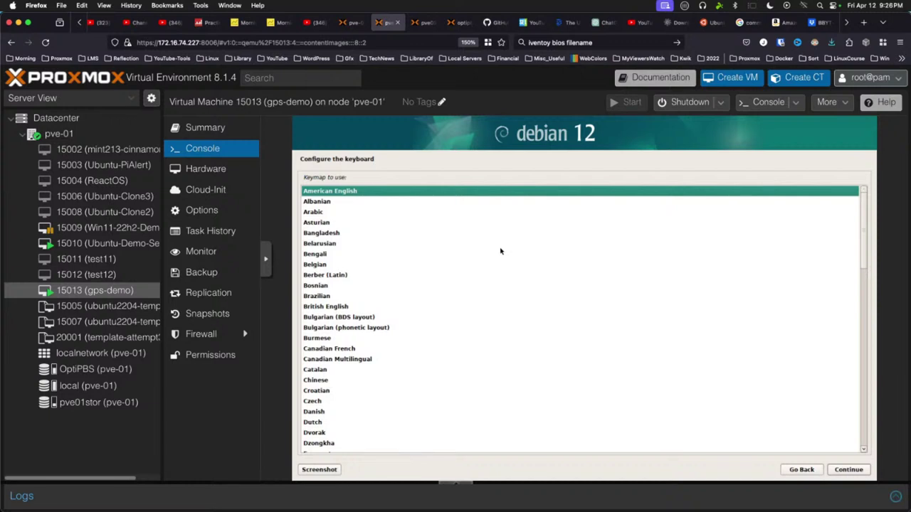
pyautogui.press('Return')
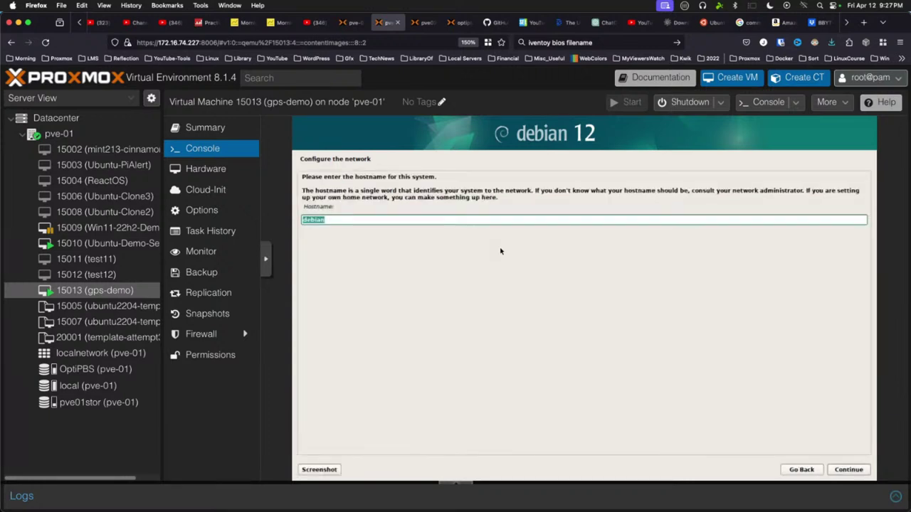
# Set hostname gps-demo, leave the domain empty, and set the root password
pyautogui.write('gps-demo')
pyautogui.press('Return')
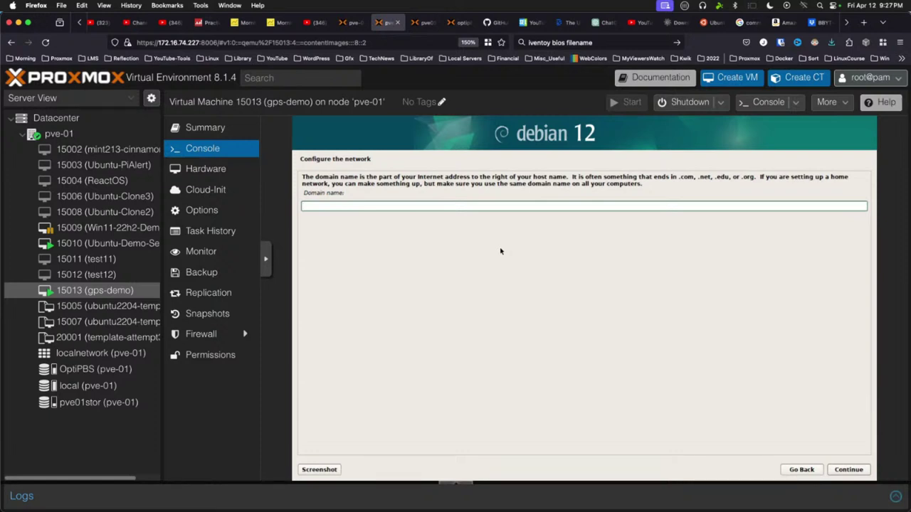
pyautogui.press('Return')
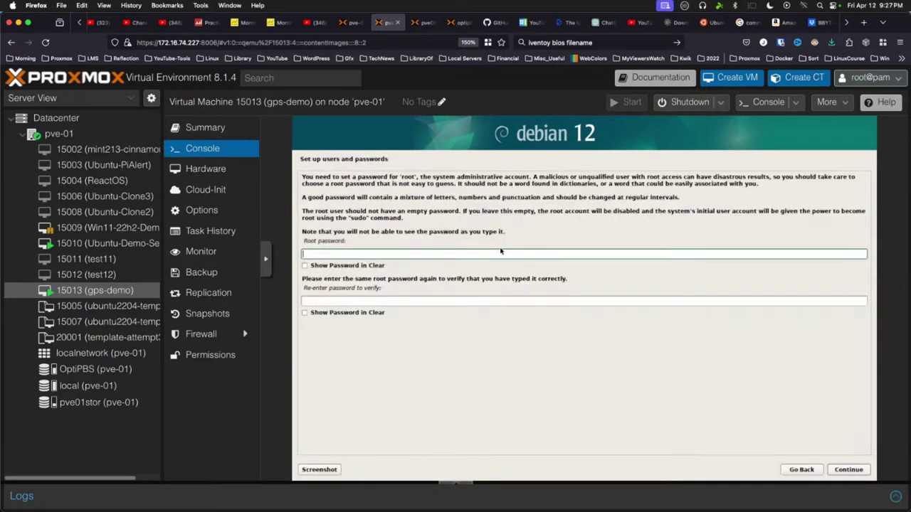
pyautogui.write('************')
pyautogui.press('Tab')
pyautogui.press('Tab')
pyautogui.write('***********')
pyautogui.press('Return')
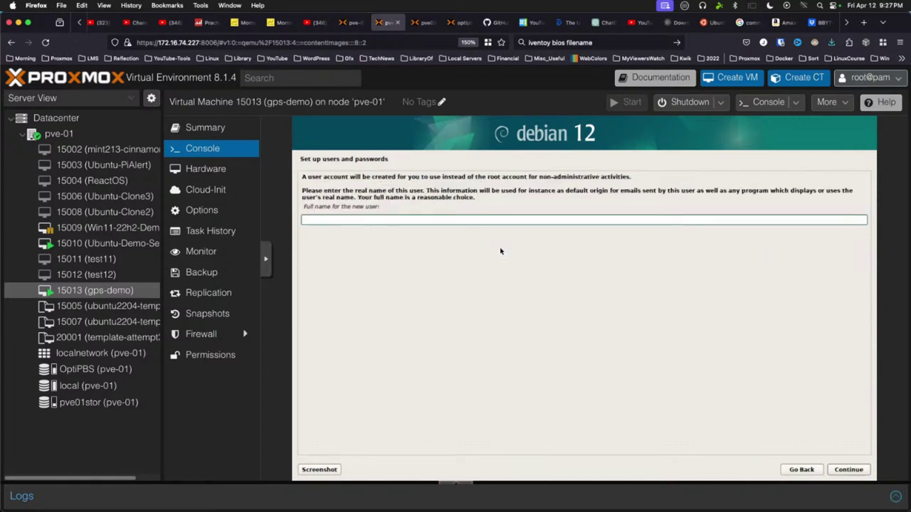
# Enter the new user's full name, username and password, then accept Eastern time zone
pyautogui.write('jeremy')
pyautogui.press('Return')
pyautogui.write('leroy')
pyautogui.press('Return')
pyautogui.write('**********')
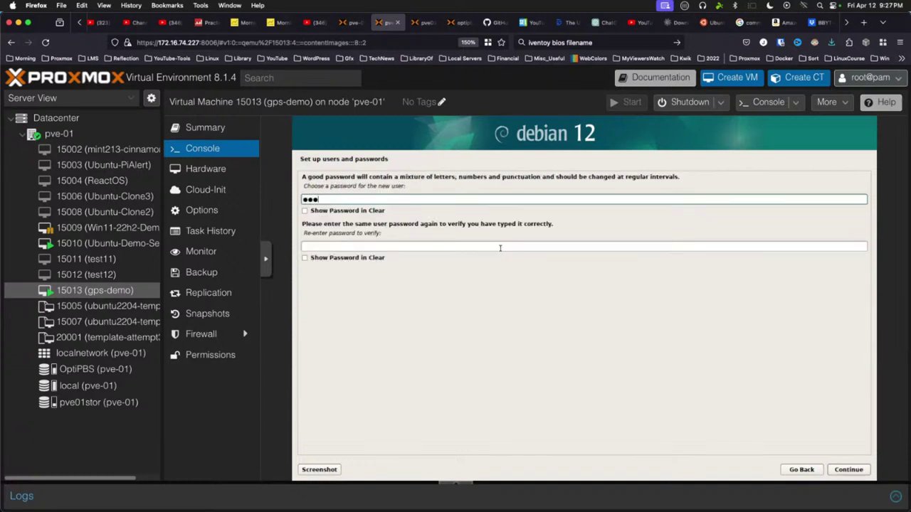
pyautogui.click(501, 248)
pyautogui.write('**********')
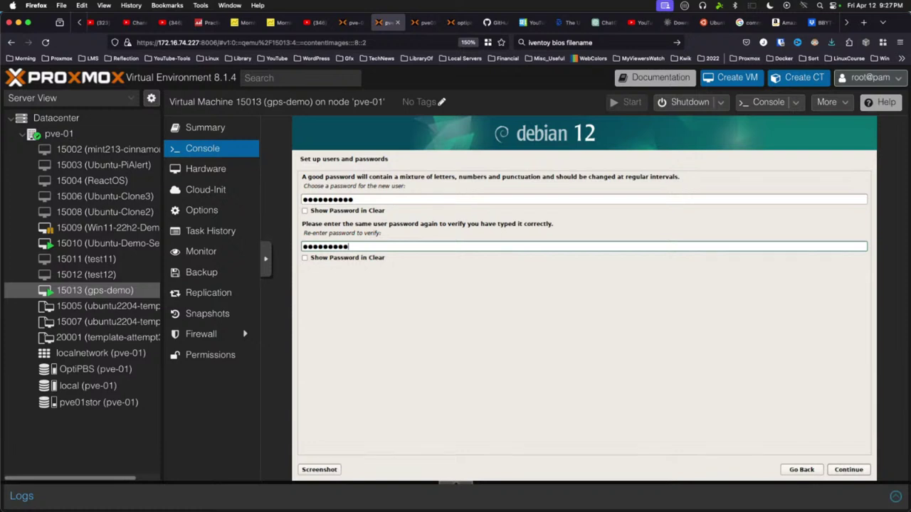
pyautogui.press('Return')
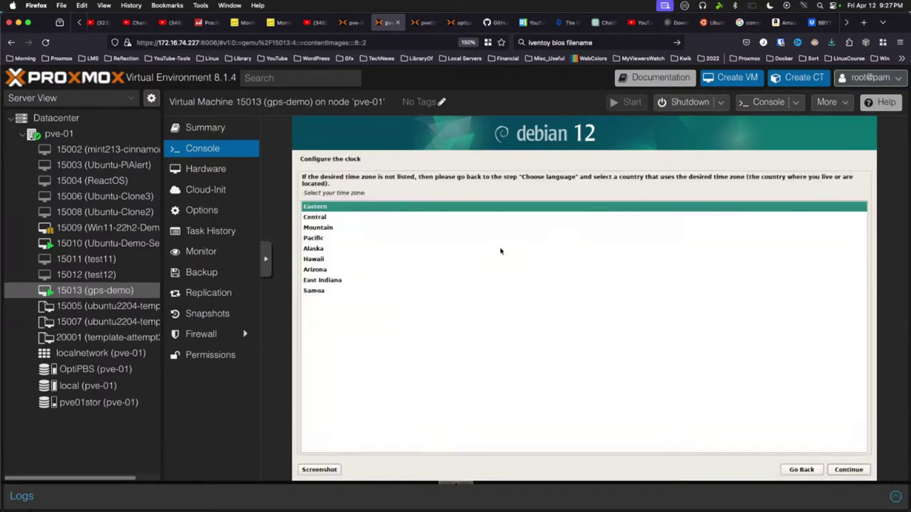
pyautogui.press('Return')
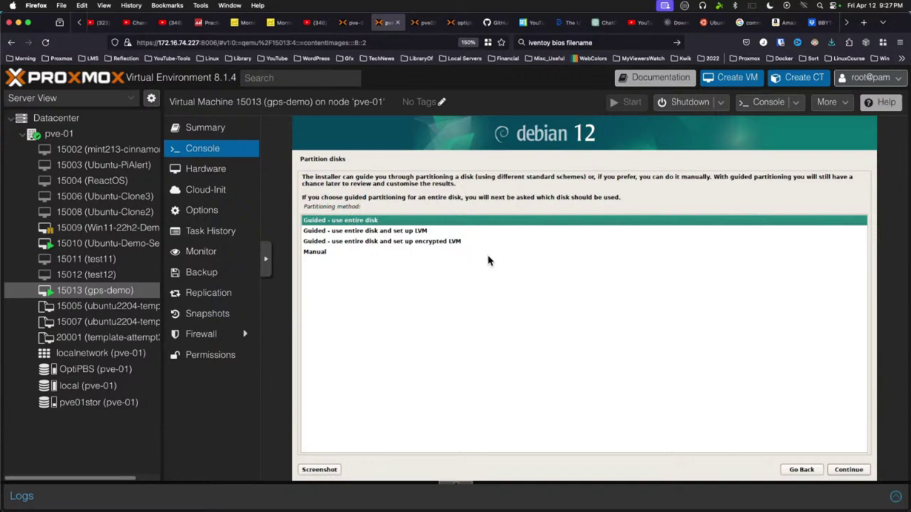
# Guided-partition the entire vda disk with all files in one partition and write the changes
pyautogui.press('Return')
pyautogui.press('Return')
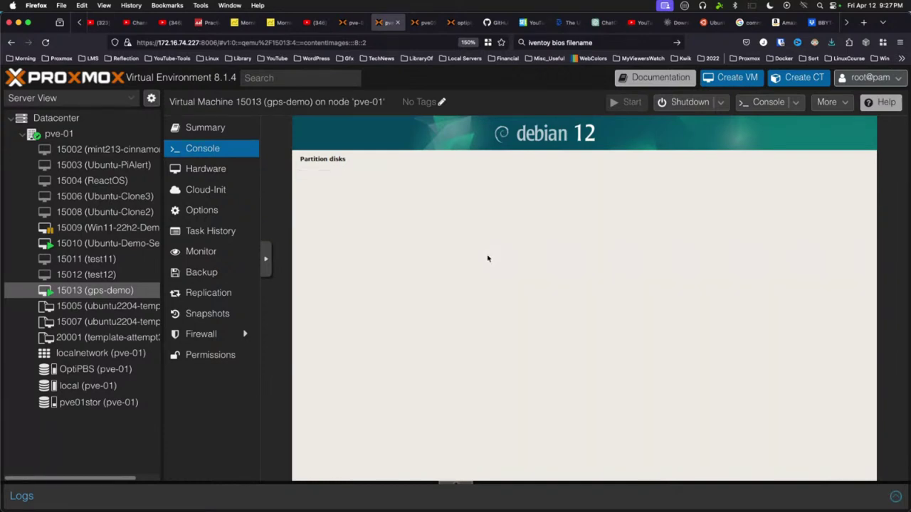
pyautogui.press('Return')
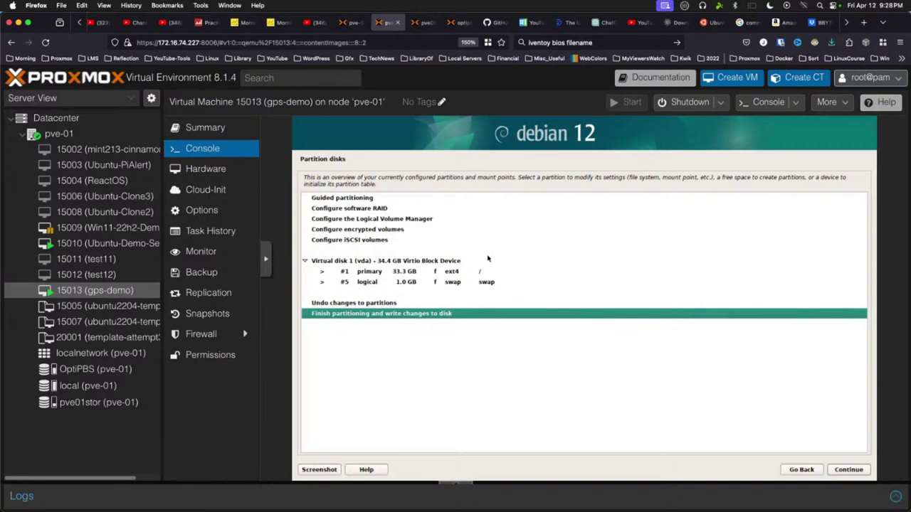
pyautogui.press('Return')
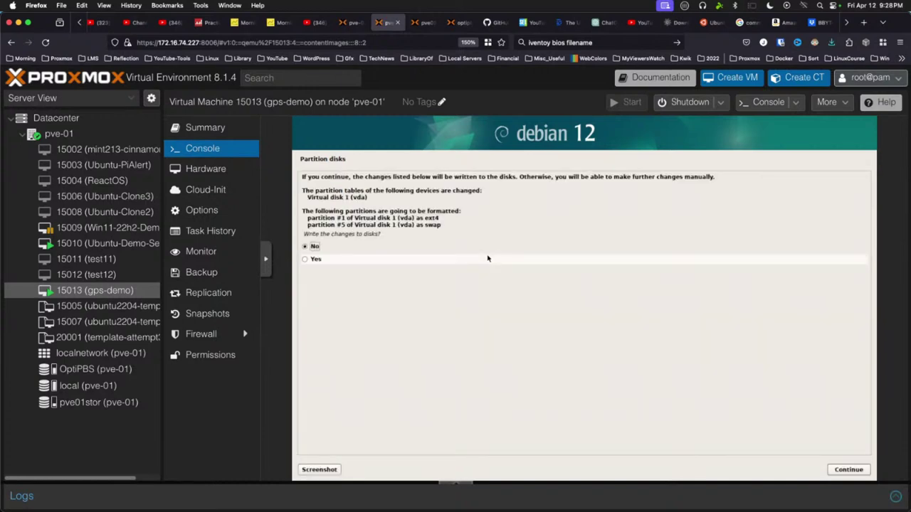
pyautogui.click(487, 258)
pyautogui.press('Return')
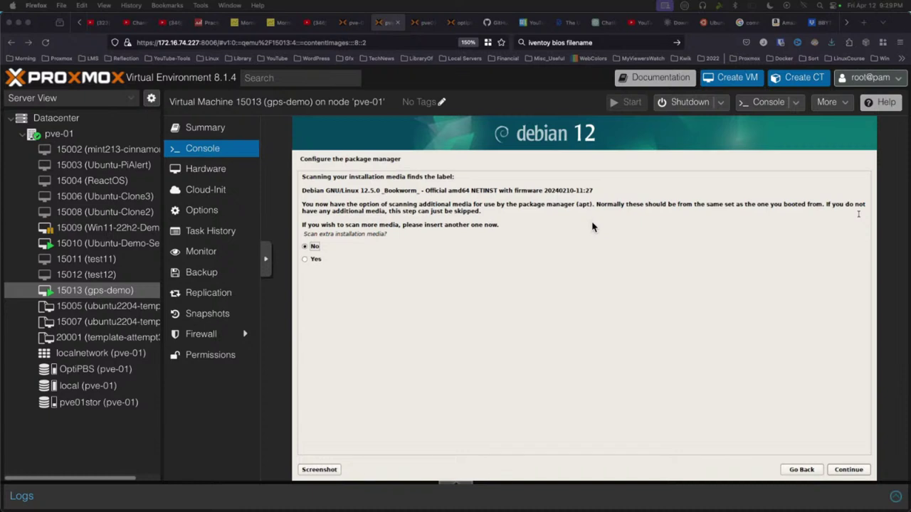
# Skip extra media, use a United States deb.debian.org mirror, and decline the popularity survey
pyautogui.press('Return')
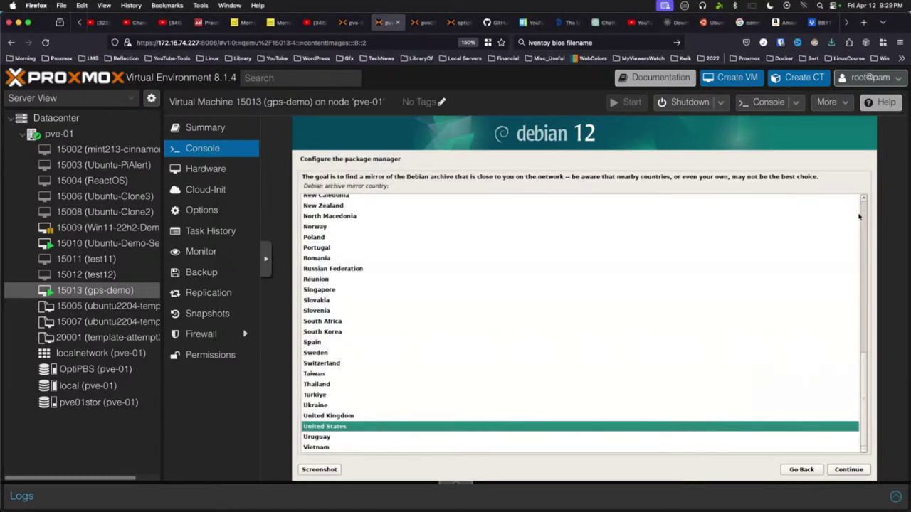
pyautogui.press('Return')
pyautogui.press('Return')
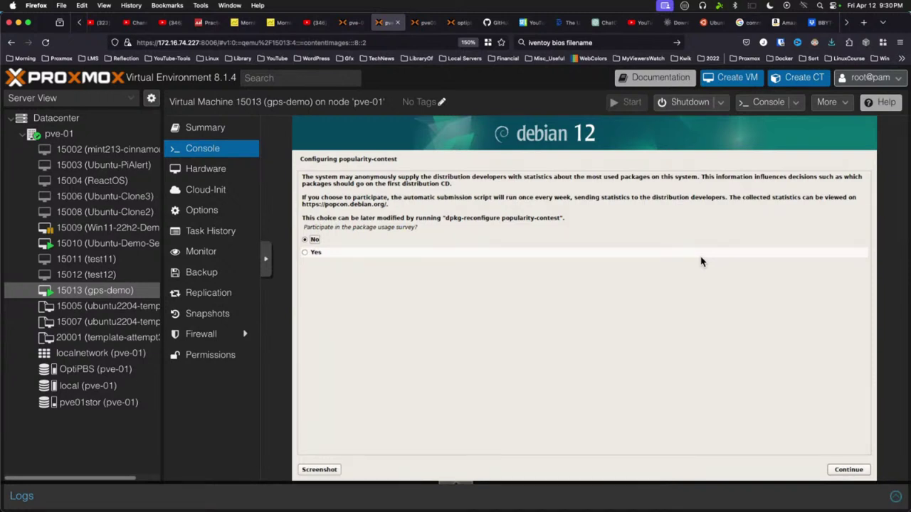
pyautogui.press('Return')
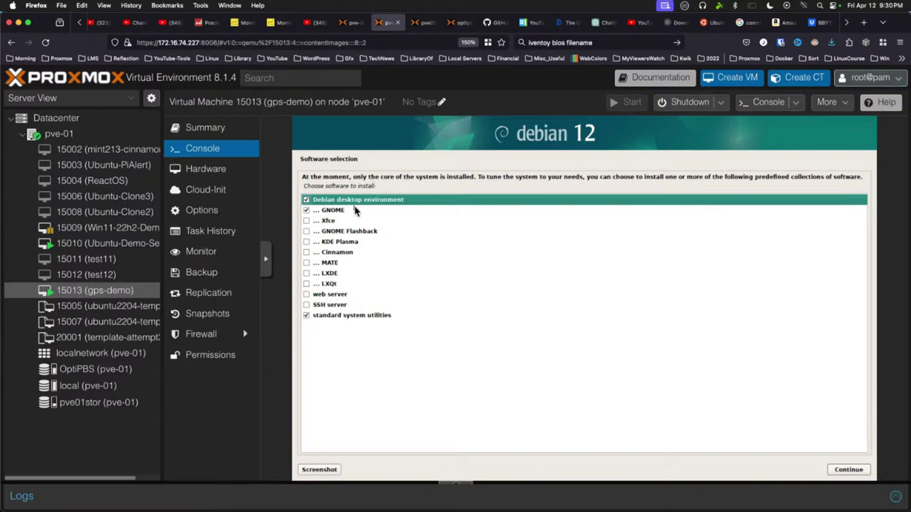
# Deselect GNOME and the desktop environment, select SSH server, and start the software install
pyautogui.click(306, 211)
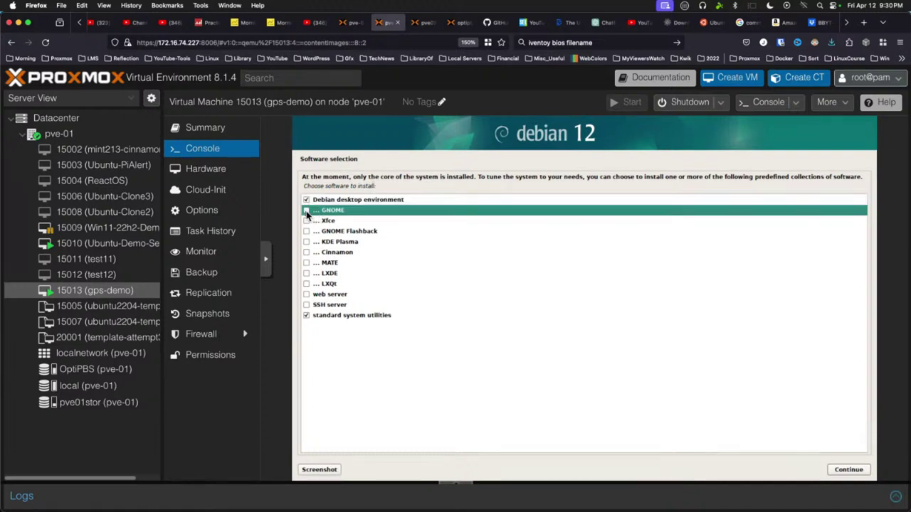
pyautogui.click(307, 201)
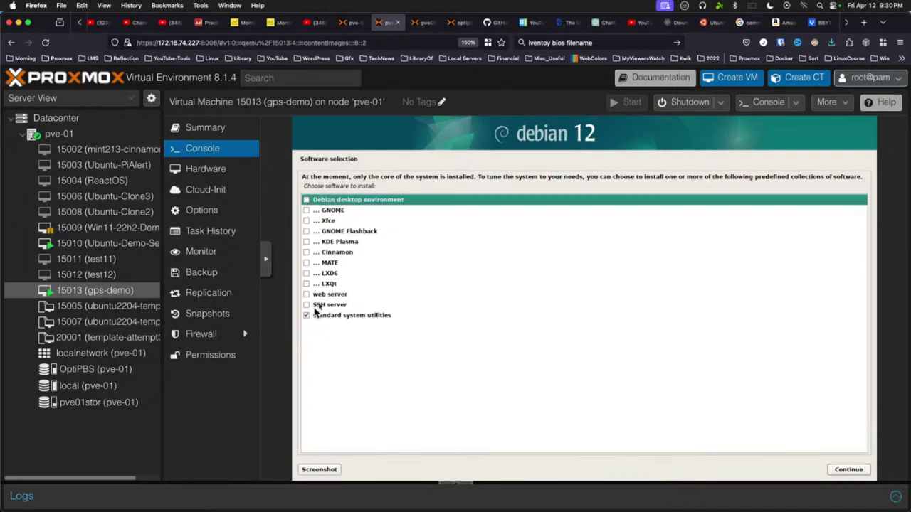
pyautogui.click(307, 306)
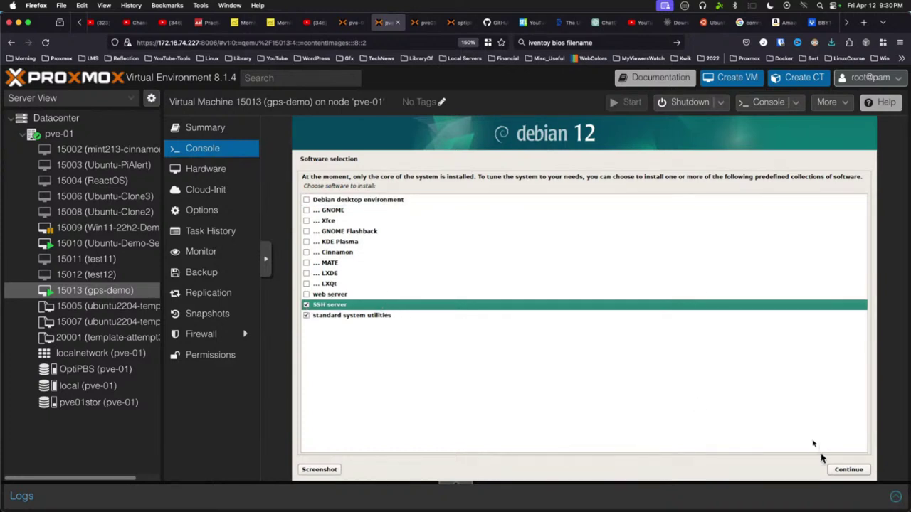
pyautogui.click(848, 469)
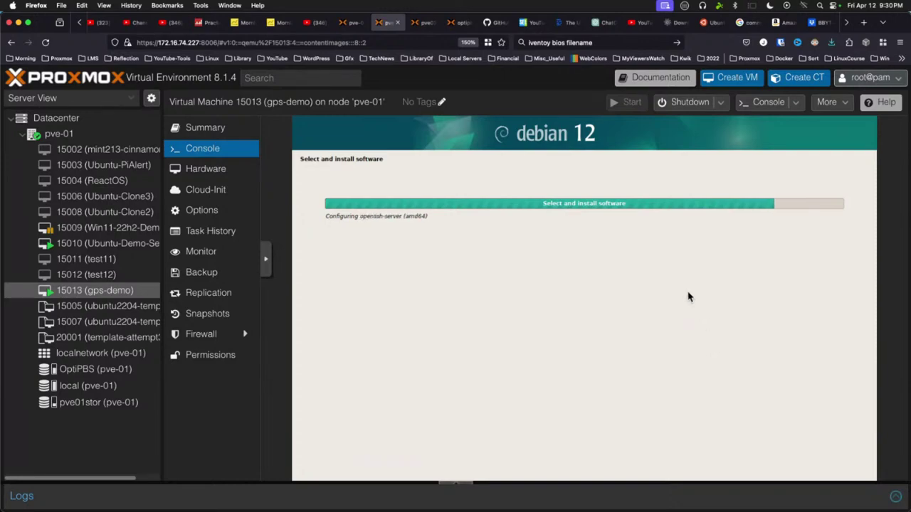
pyautogui.hotkey('ctrl', 'Right')
pyautogui.hotkey('ctrl', 'Right')
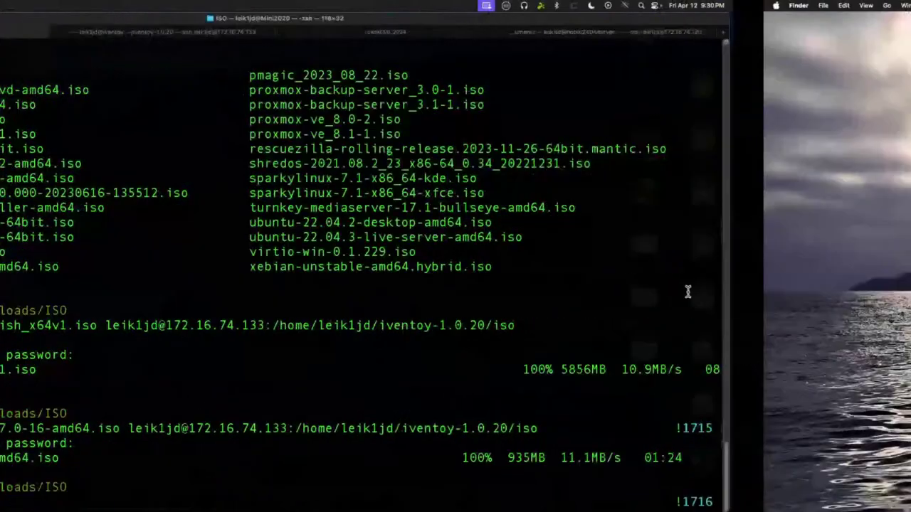
# Launch Signal, open the top chat, and follow its forum.peplink.com link about Pepwave GPS info
pyautogui.press('super+space')
pyautogui.press('Escape')
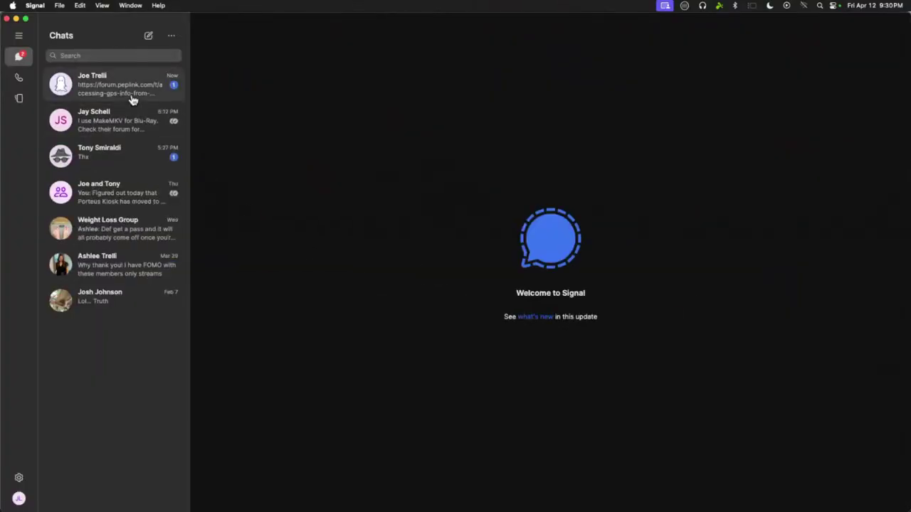
pyautogui.click(121, 92)
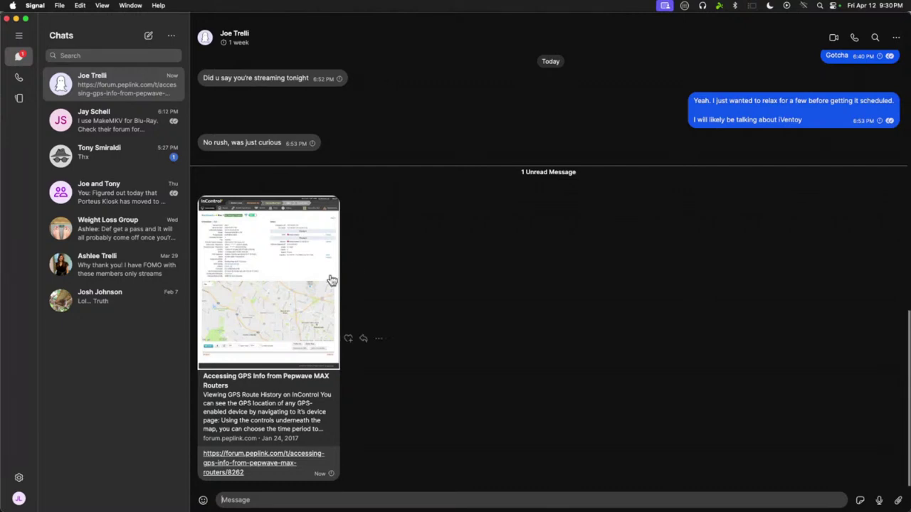
pyautogui.click(261, 459)
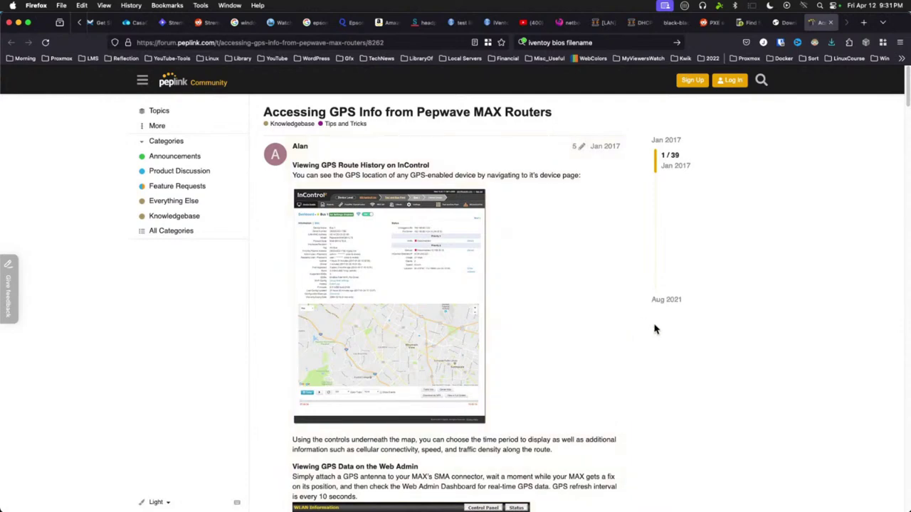
# Zoom the forum page to 150% and read the Pepwave GPS article down to NMEA forwarding
pyautogui.press('super+equal')
pyautogui.press('super+equal')
pyautogui.press('super+equal')
pyautogui.press('super+equal')
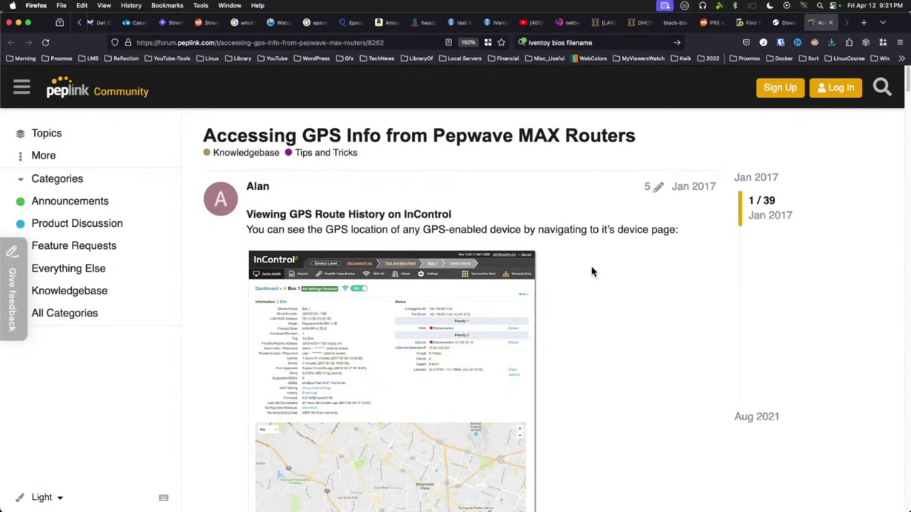
pyautogui.scroll(-5, 591, 271)
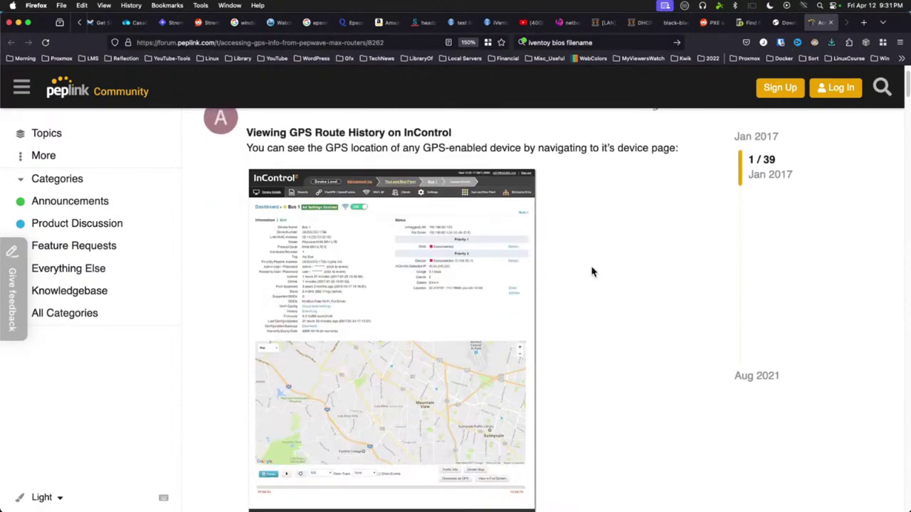
pyautogui.scroll(-5, 591, 272)
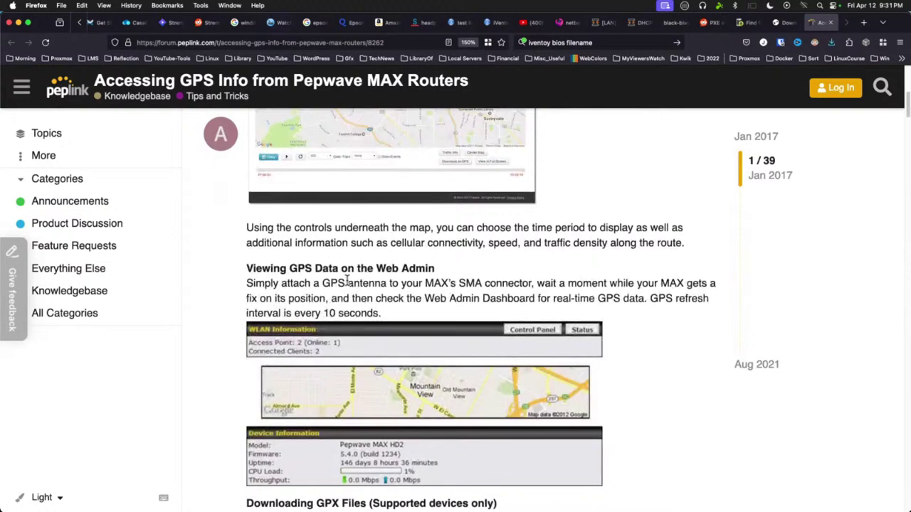
pyautogui.scroll(-2, 213, 279)
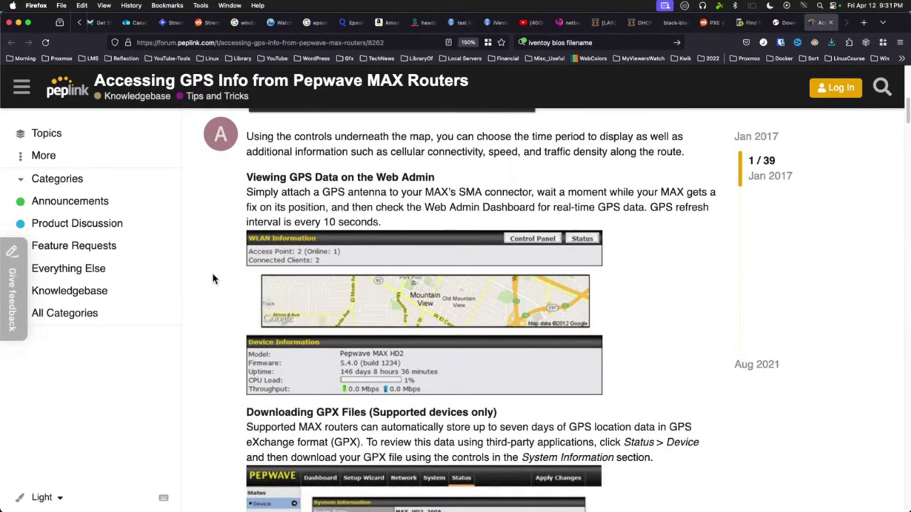
pyautogui.scroll(-4, 213, 279)
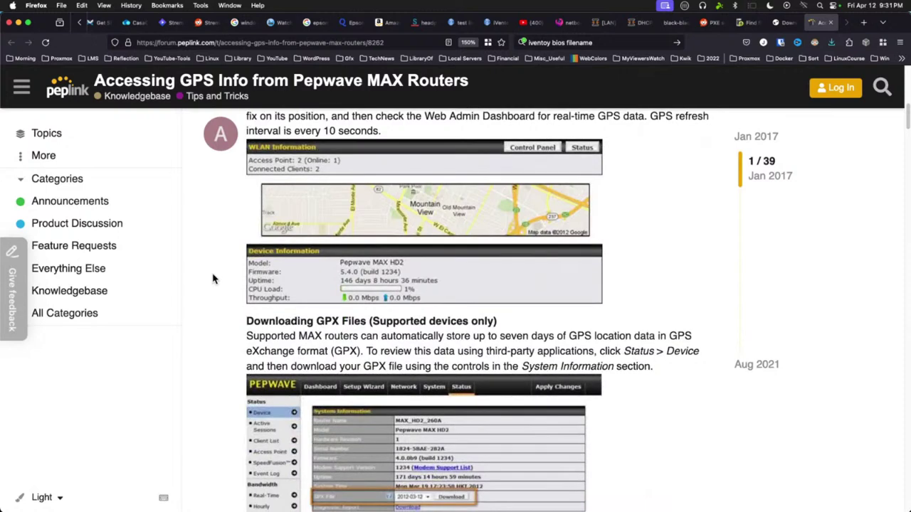
pyautogui.scroll(-5, 213, 279)
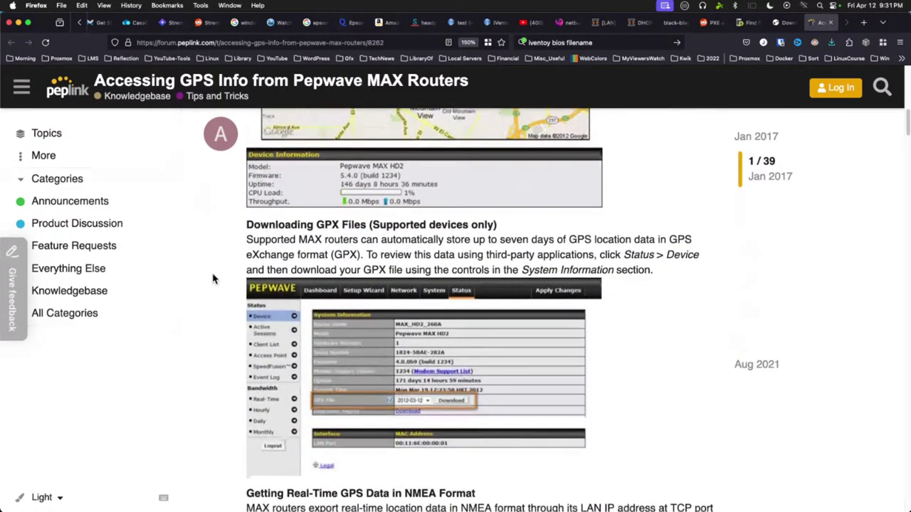
pyautogui.scroll(-1, 213, 279)
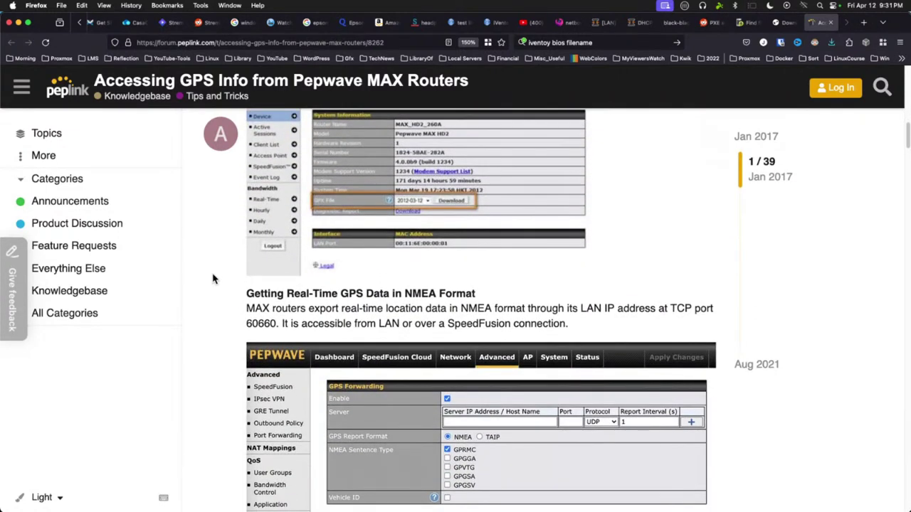
pyautogui.scroll(-2, 213, 278)
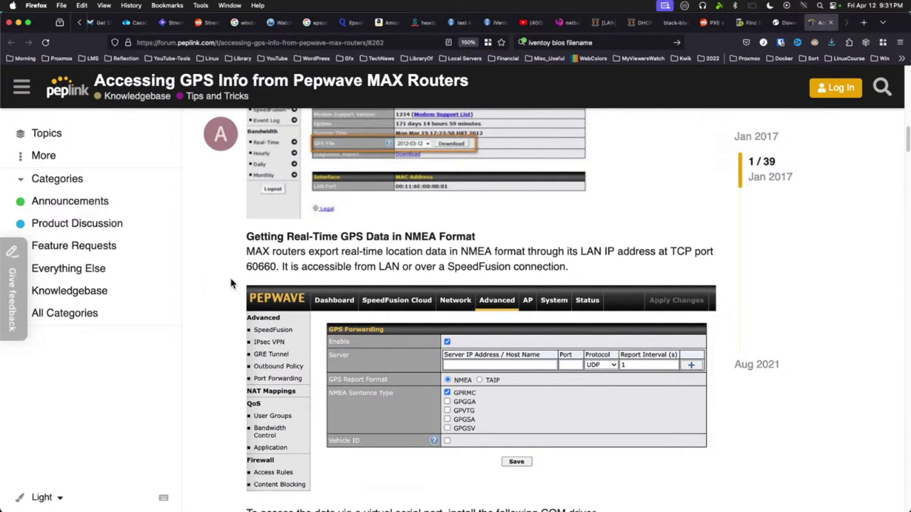
pyautogui.scroll(-4, 230, 284)
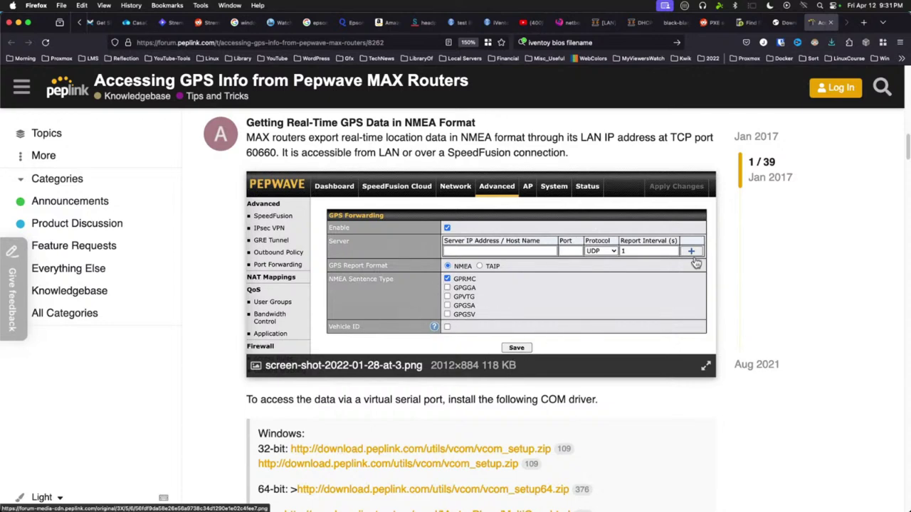
# Scroll back up the article and return to the Proxmox pve tab's installer console
pyautogui.scroll(10, 384, 24)
pyautogui.scroll(10, 384, 24)
pyautogui.scroll(4, 384, 23)
pyautogui.click(315, 22)
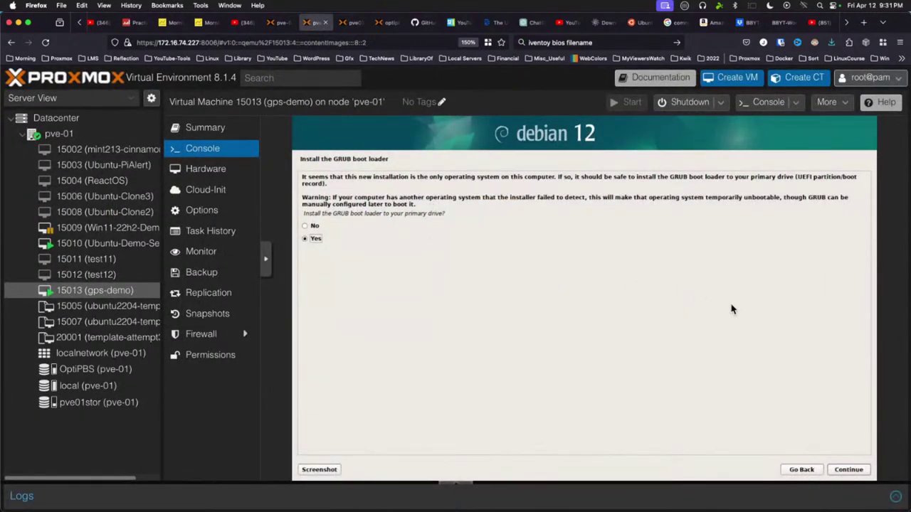
# Accept installing GRUB and choose /dev/vda as the boot loader device
pyautogui.press('Return')
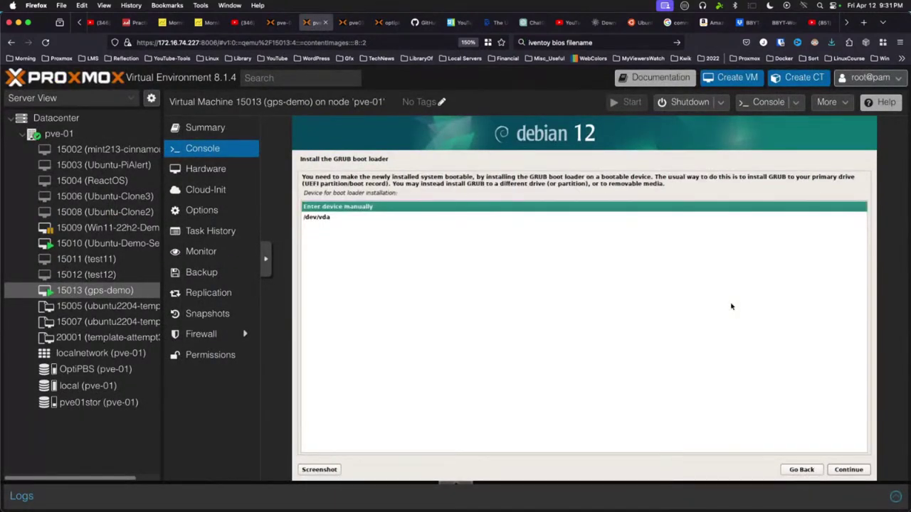
pyautogui.press('Down')
pyautogui.press('Return')
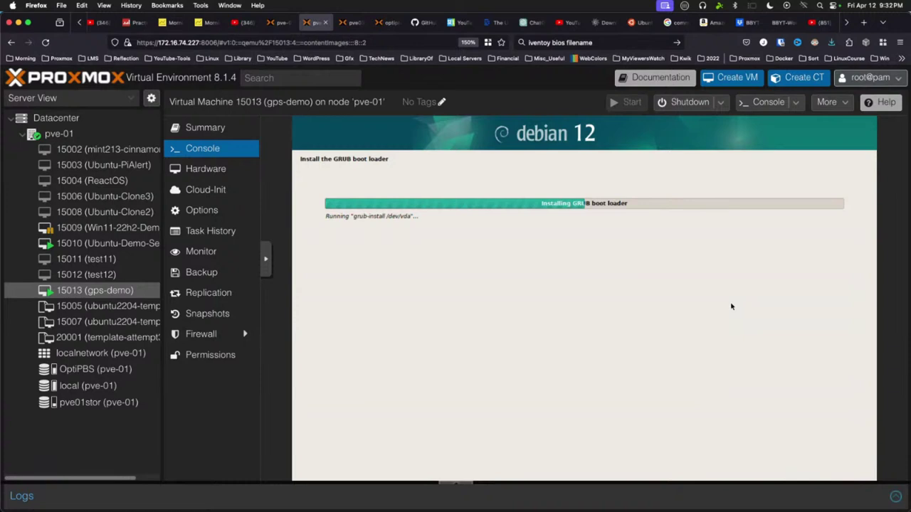
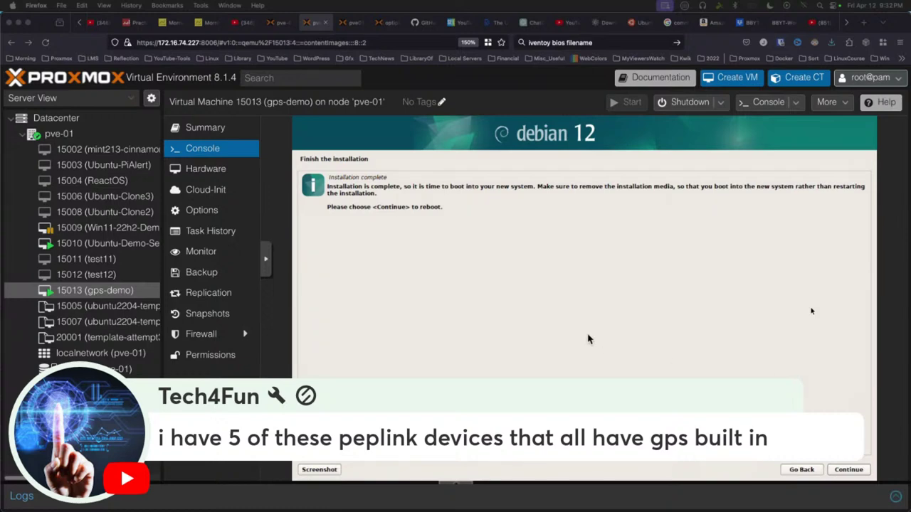
# Let the Debian installer reboot the VM, then set the gps-demo CD/DVD drive to 'Do not use any media'
pyautogui.click(696, 270)
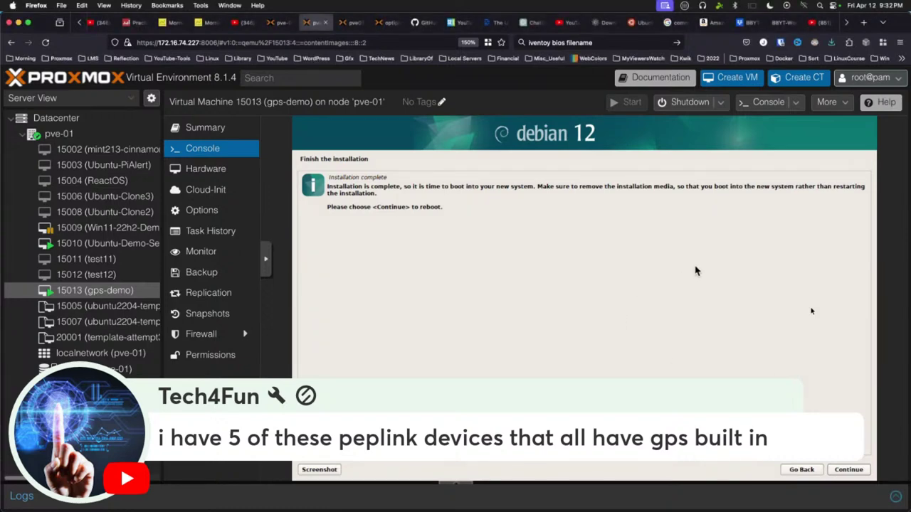
pyautogui.press('Return')
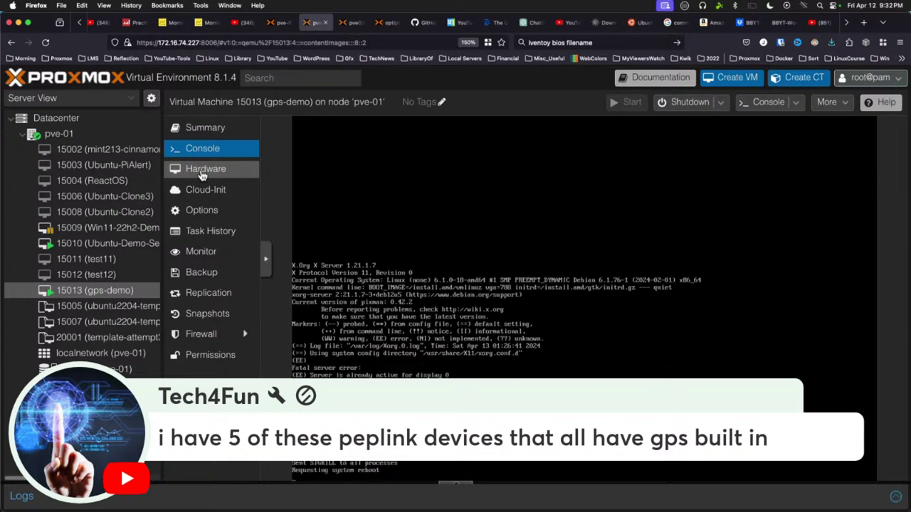
pyautogui.click(202, 175)
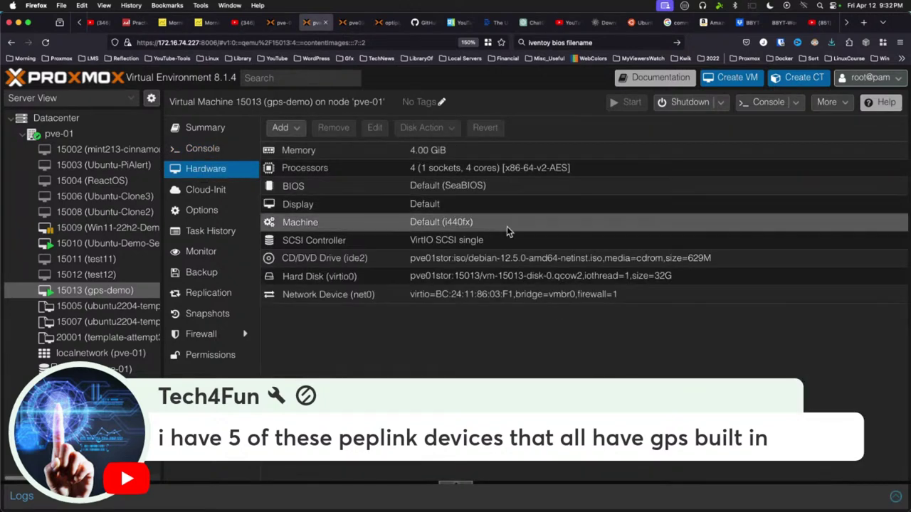
pyautogui.doubleClick(495, 264)
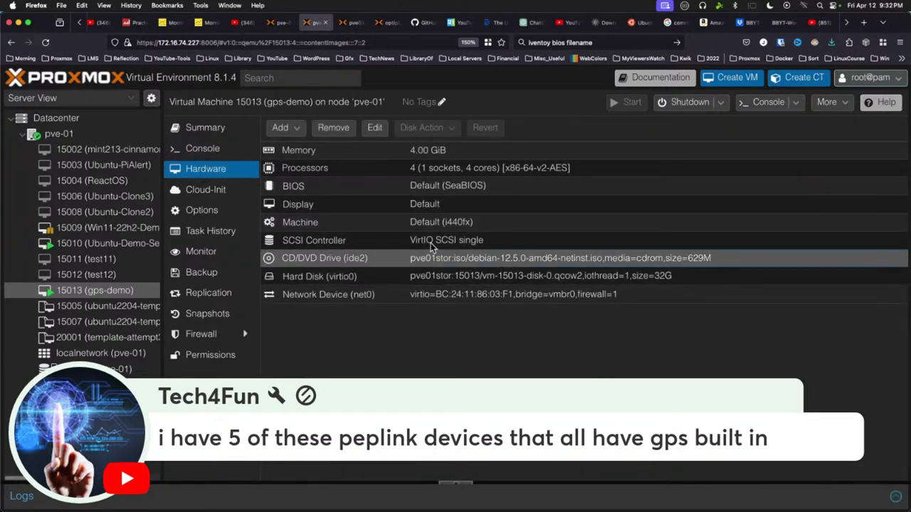
pyautogui.click(405, 333)
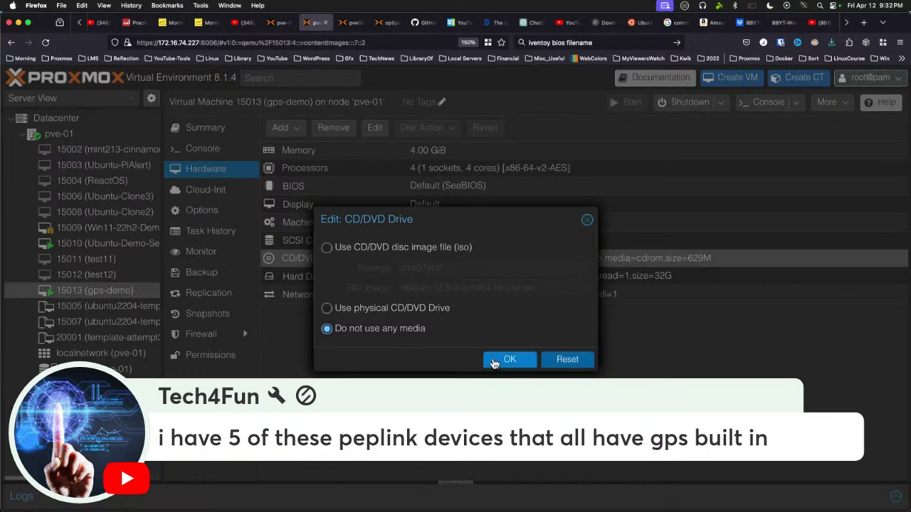
pyautogui.click(504, 360)
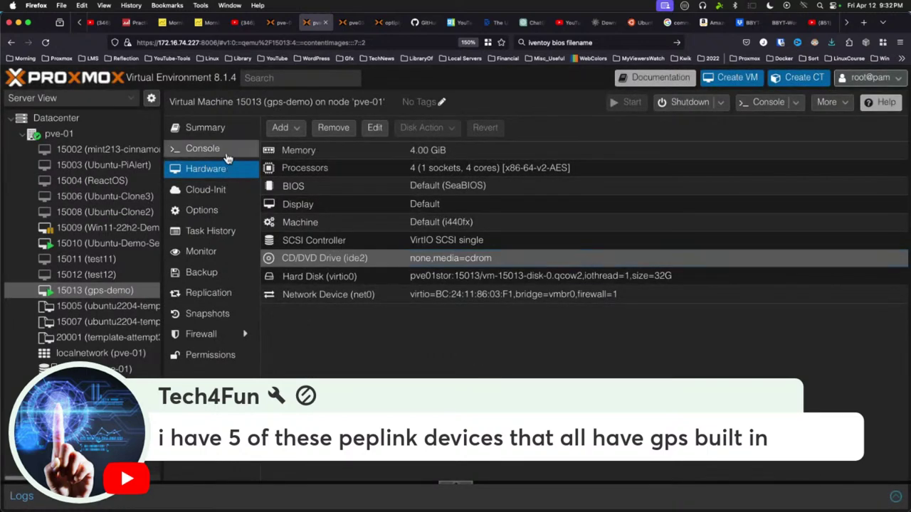
pyautogui.click(226, 149)
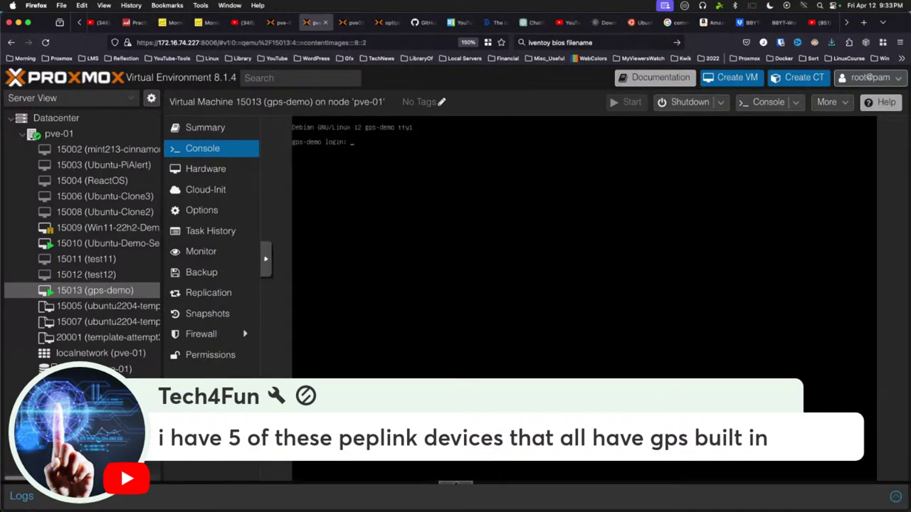
# Log in as root, add the regular user to the sudo group with usermod, and log out
pyautogui.press('Return')
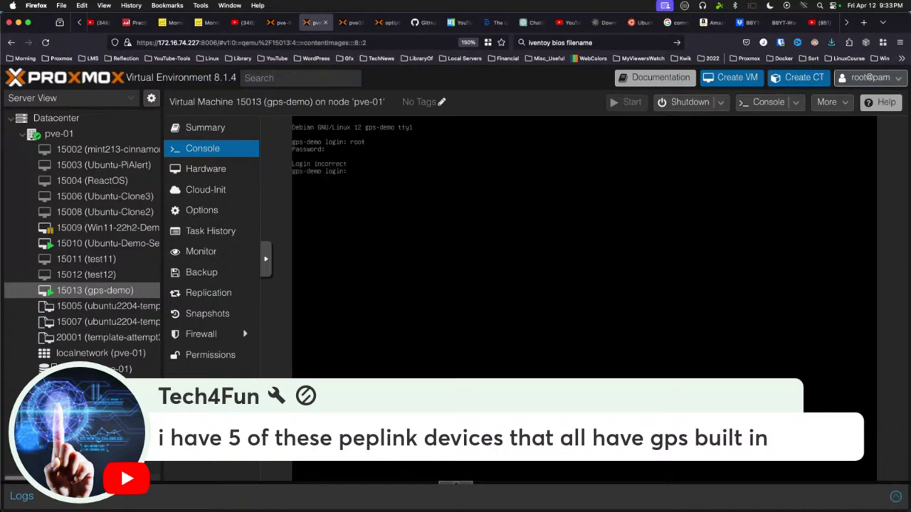
pyautogui.press('Return')
pyautogui.press('Return')
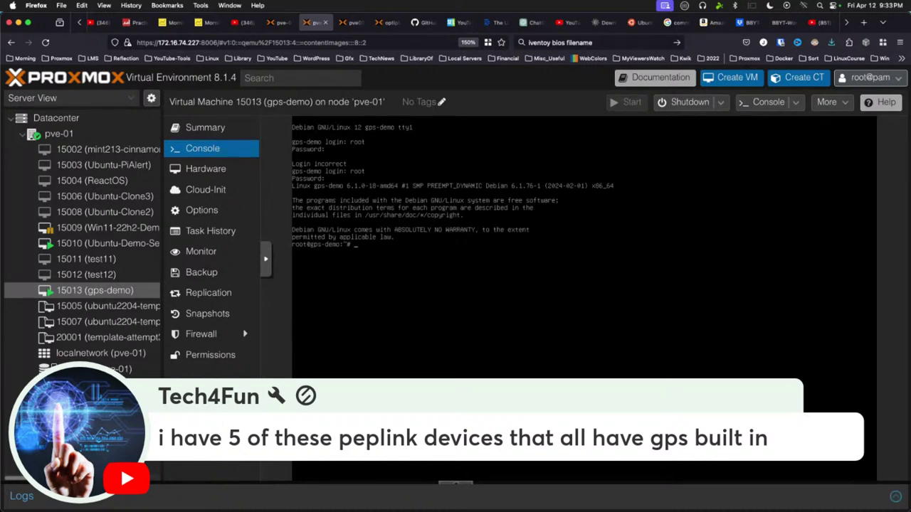
pyautogui.press('Return')
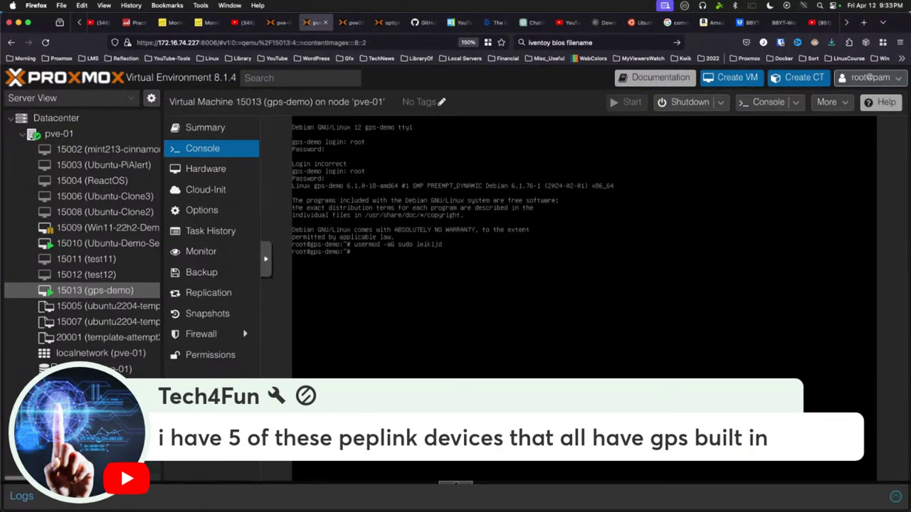
pyautogui.hotkey('ctrl', 'd')
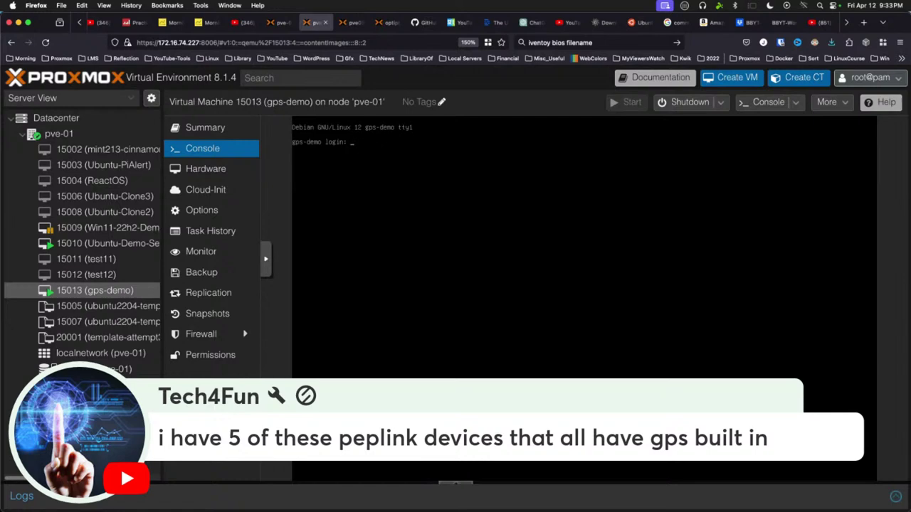
# Log in as the regular user, try sudo apt update, and log out
pyautogui.write('leikijd')
pyautogui.press('Return')
pyautogui.press('Return')
pyautogui.write('sudo apt update')
pyautogui.press('Return')
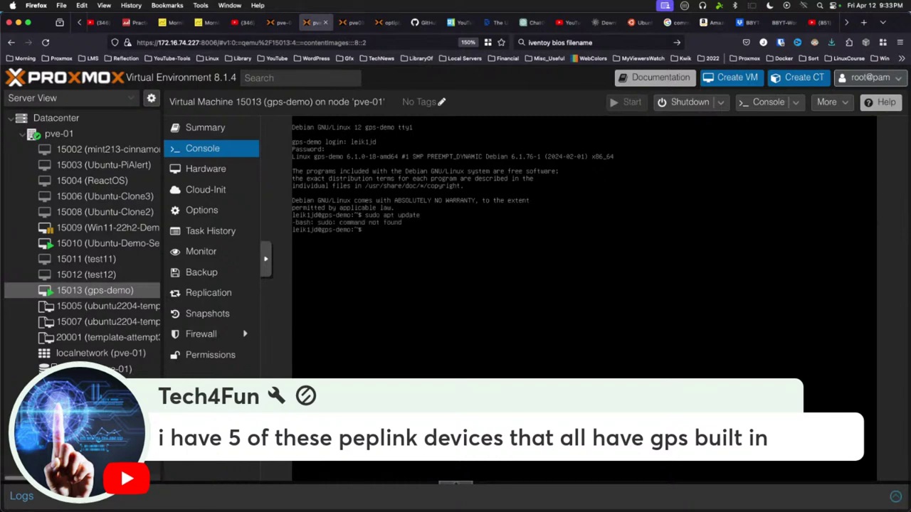
pyautogui.hotkey('ctrl', 'd')
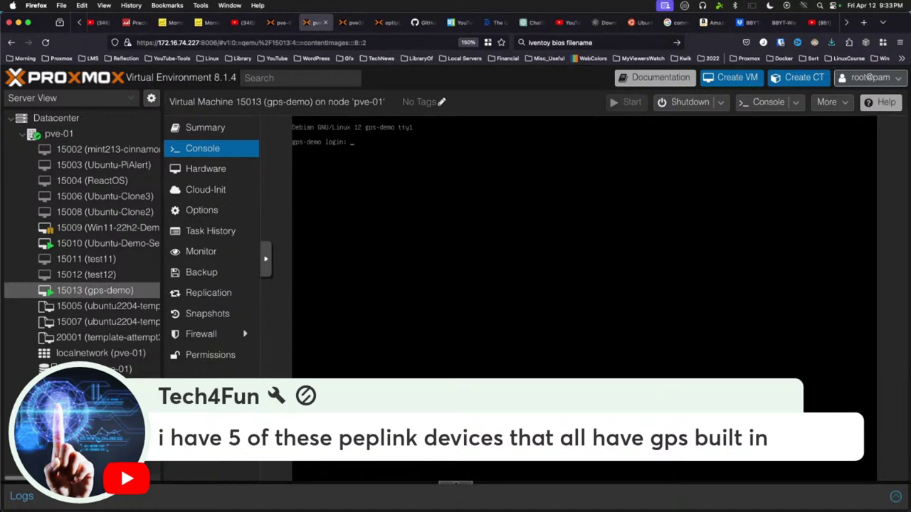
# As root, run 'apt update && apt install sudo -y' to install sudo
pyautogui.write('root')
pyautogui.press('Return')
pyautogui.press('Return')
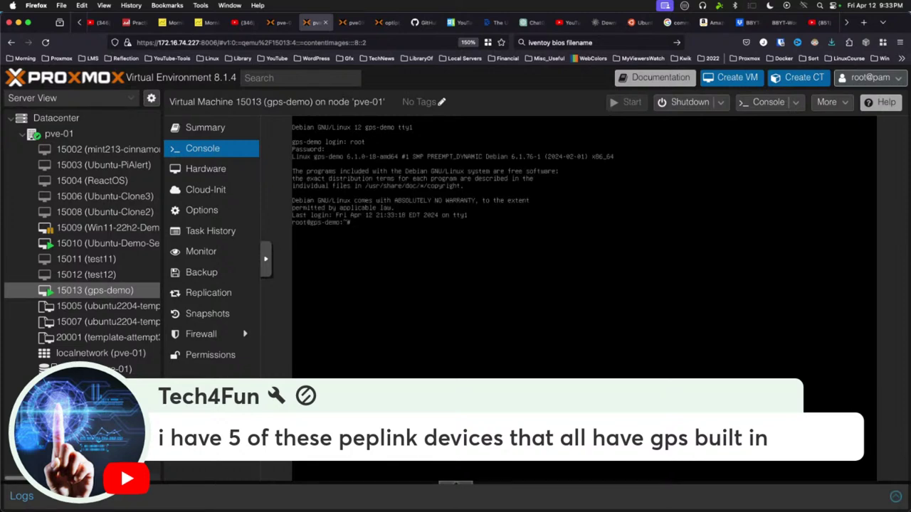
pyautogui.write('apt update && apt install sudo -y')
pyautogui.press('Return')
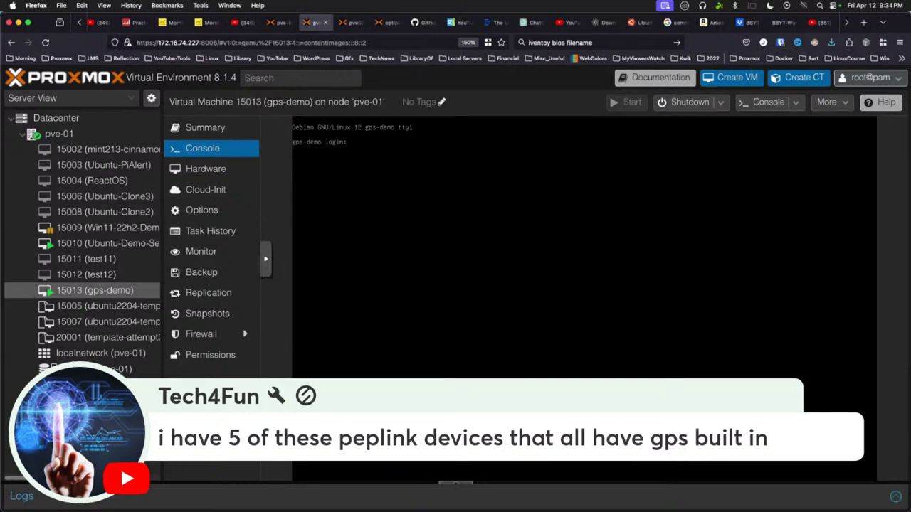
# Log in as the regular user and run sudo apt update successfully with the sudo password
pyautogui.write('leikljd')
pyautogui.press('Return')
pyautogui.press('Return')
pyautogui.write('sudo apt update')
pyautogui.press('Return')
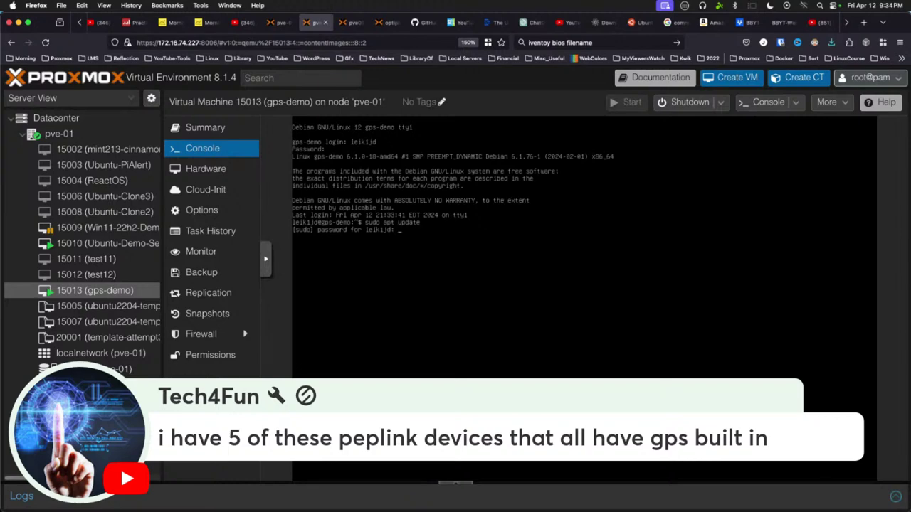
pyautogui.press('Return')
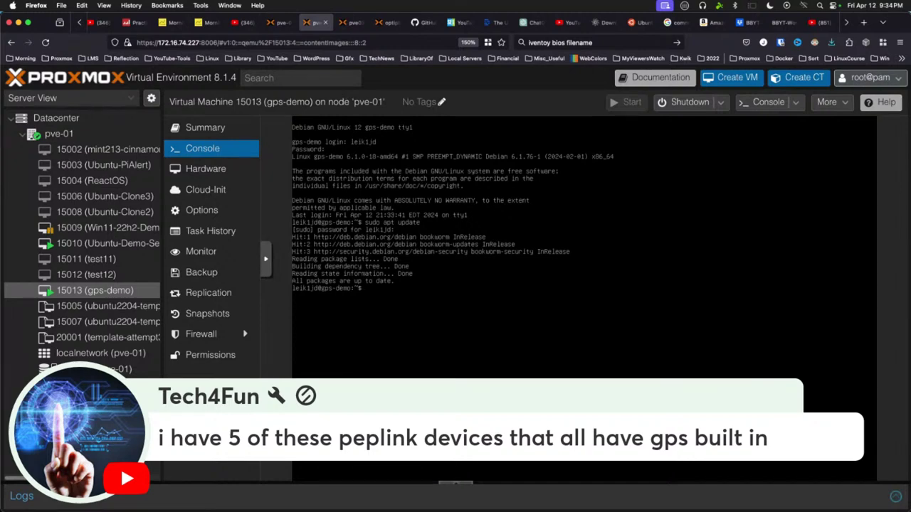
pyautogui.write('whoch')
pyautogui.press('BackSpace')
pyautogui.press('BackSpace')
pyautogui.press('BackSpace')
pyautogui.press('BackSpace')
pyautogui.press('BackSpace')
# Check for sshd and openssh, and confirm the SSH service is active (running) via systemctl status
pyautogui.write('hich sshd')
pyautogui.press('Return')
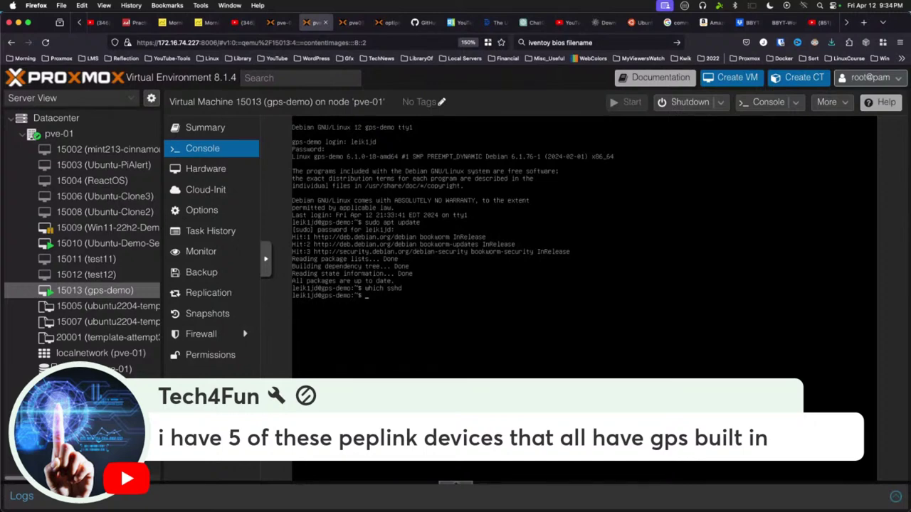
pyautogui.write('which openssh')
pyautogui.press('Return')
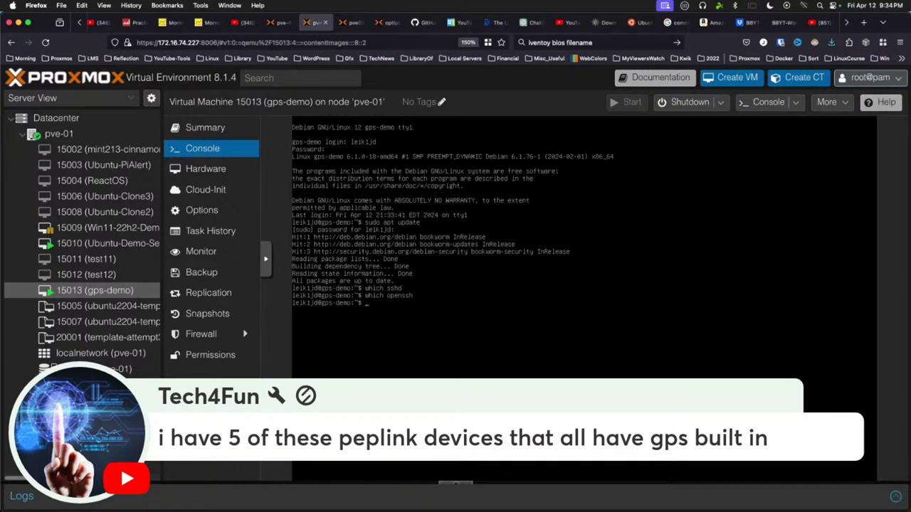
pyautogui.write('sudo systemctl status sshd')
pyautogui.press('Return')
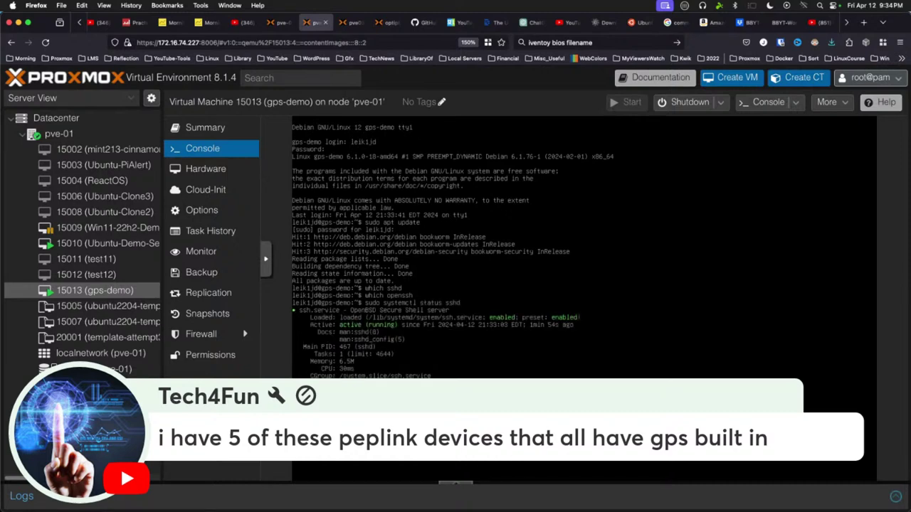
# Clear the console and run 'ip a', showing ens18 at 172.16.74.138/24
pyautogui.hotkey('ctrl', 'l')
pyautogui.write('ip a')
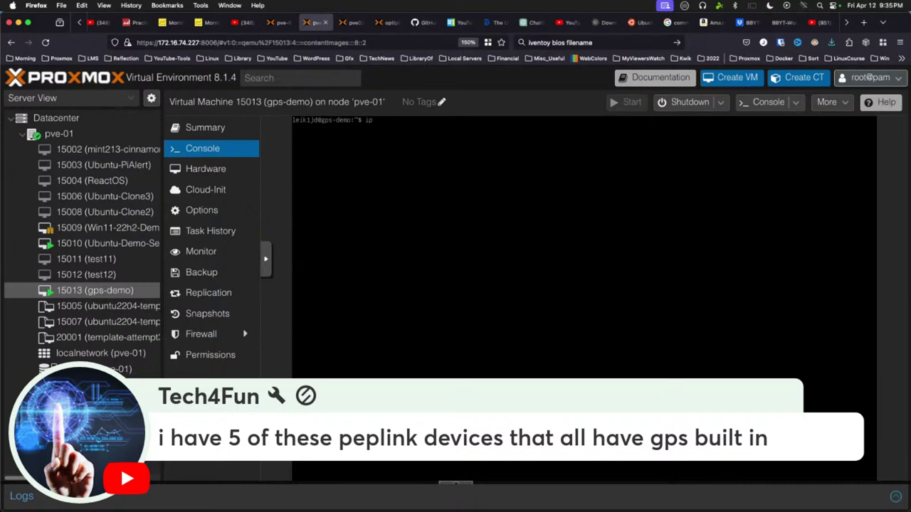
pyautogui.press('Return')
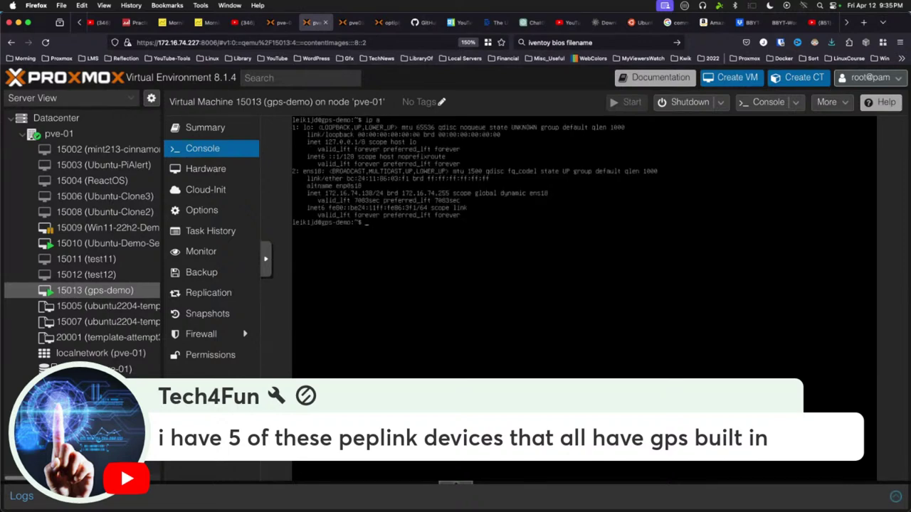
pyautogui.hotkey('ctrl', 'Right')
pyautogui.hotkey('ctrl', 'Right')
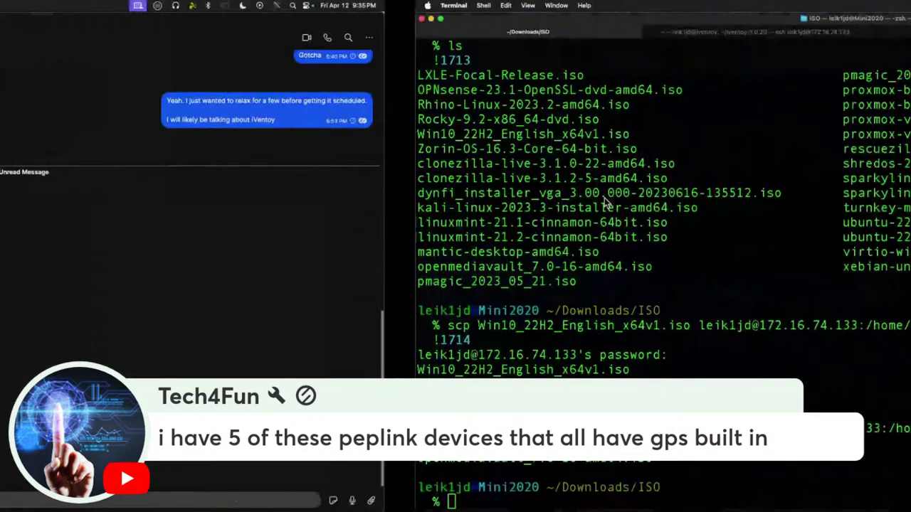
# In a new terminal tab, SSH into the VM at 172.16.74.138, accepting its host key and logging in
pyautogui.press('super+t')
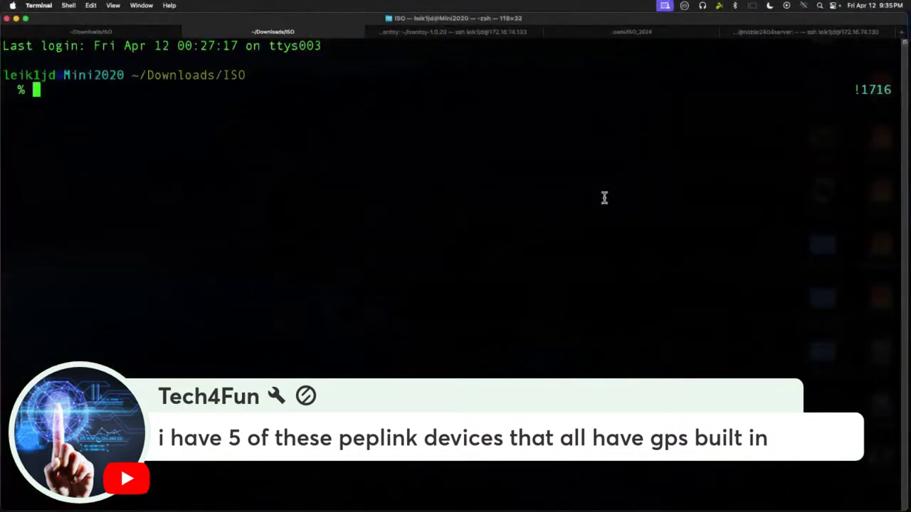
pyautogui.write('ssh leik1jd@172.16.74.13')
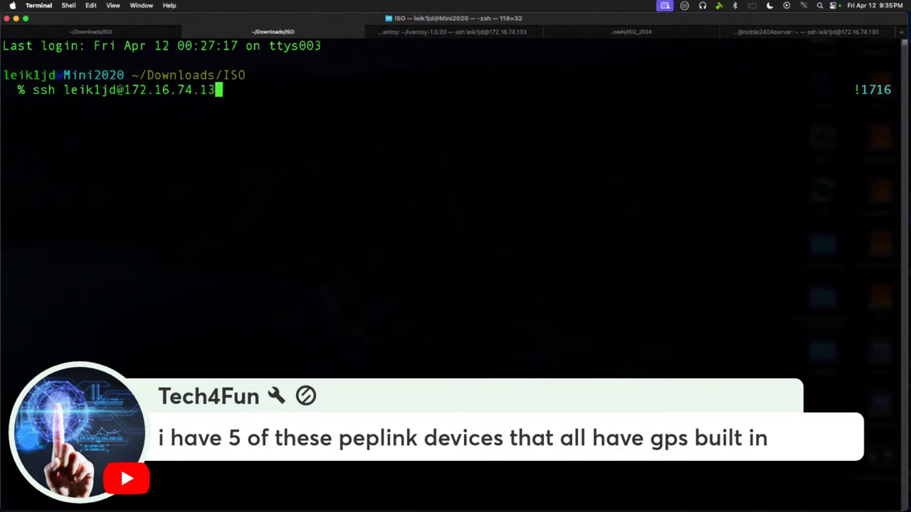
pyautogui.write('8')
pyautogui.press('Return')
pyautogui.write('yes')
pyautogui.press('Return')
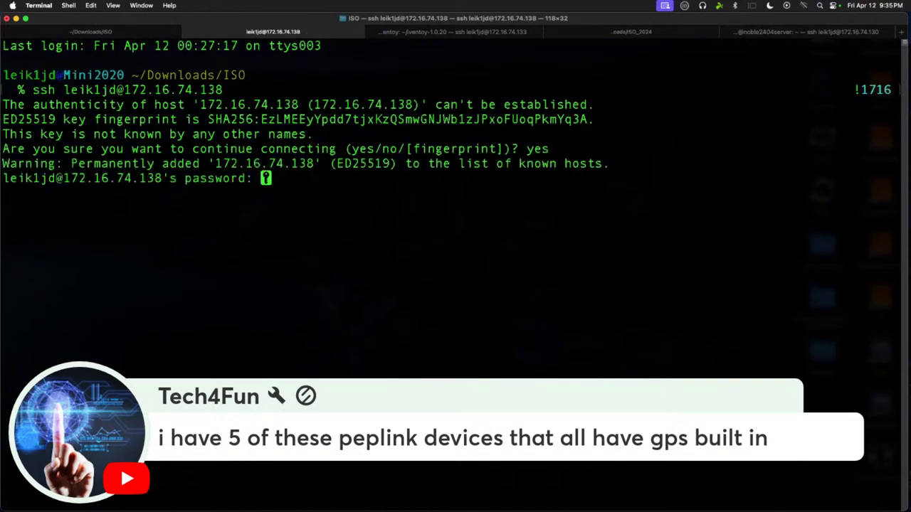
pyautogui.press('Return')
pyautogui.hotkey('ctrl', 'l')
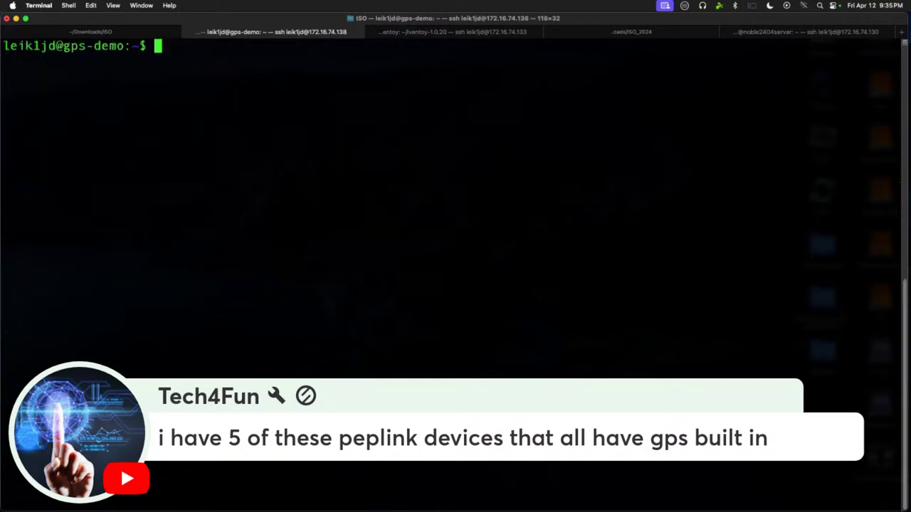
pyautogui.press('super+Tab')
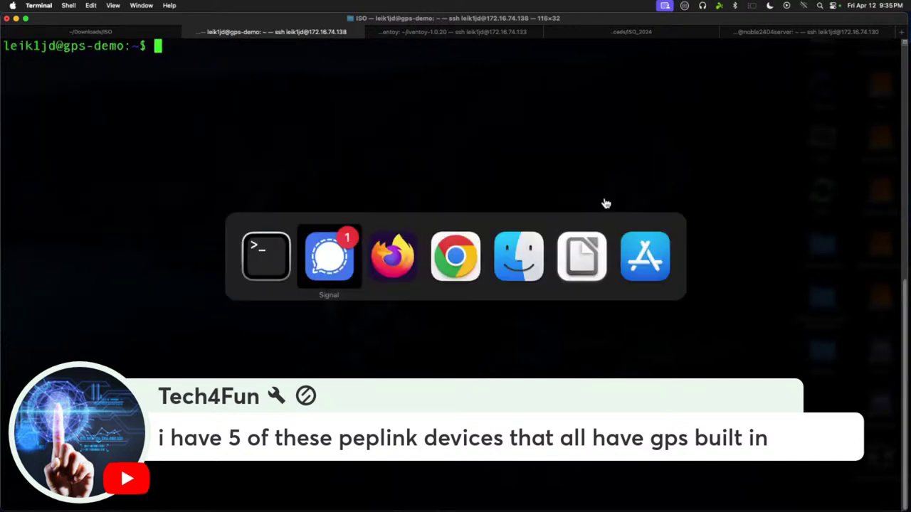
pyautogui.press('super+Tab')
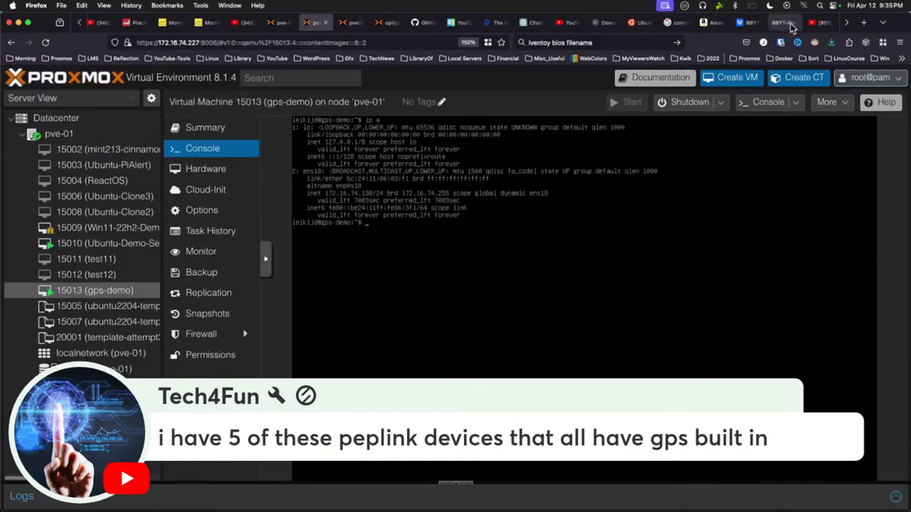
# Copy the download link for traccar-linux-64-6.1.zip from the Traccar download page
pyautogui.scroll(-5, 790, 27)
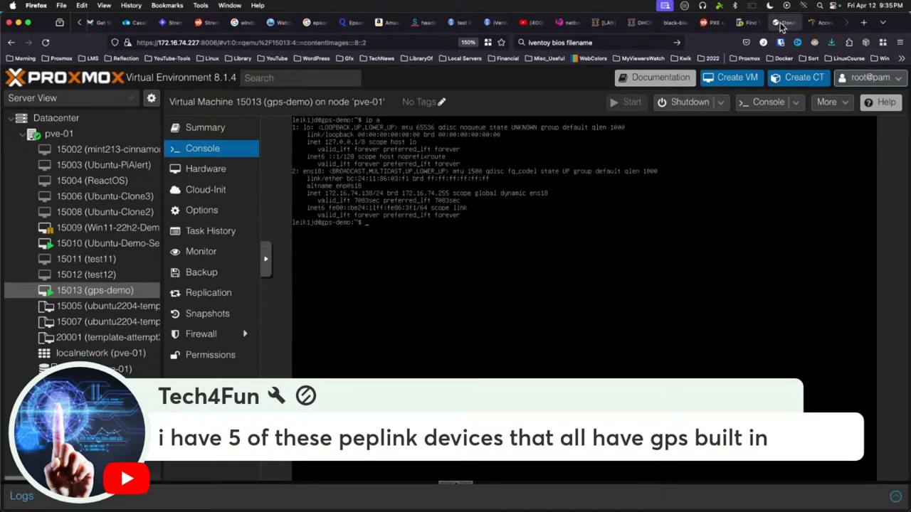
pyautogui.click(783, 22)
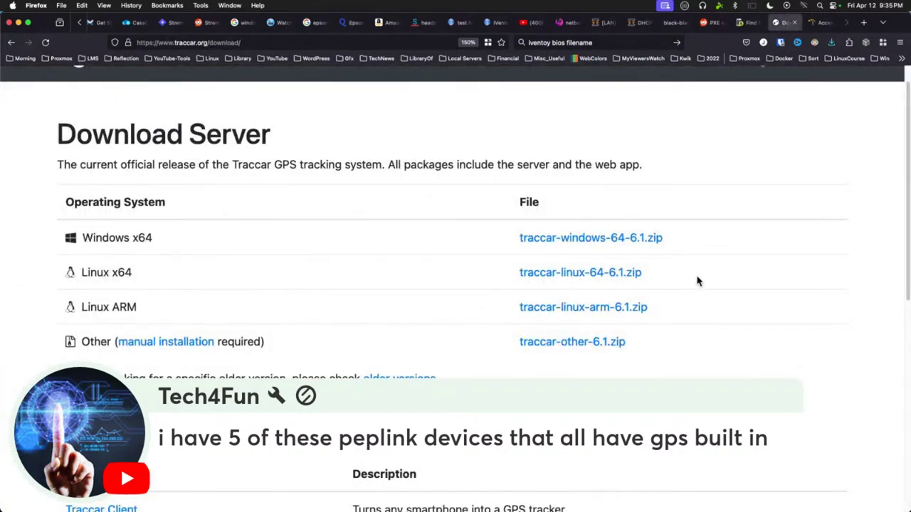
pyautogui.rightClick(567, 279)
pyautogui.click(604, 358)
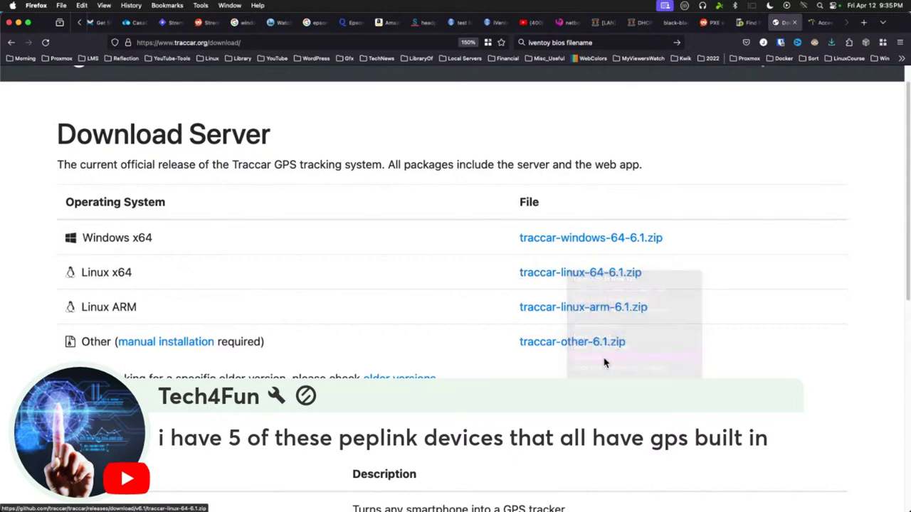
pyautogui.press('super+Tab')
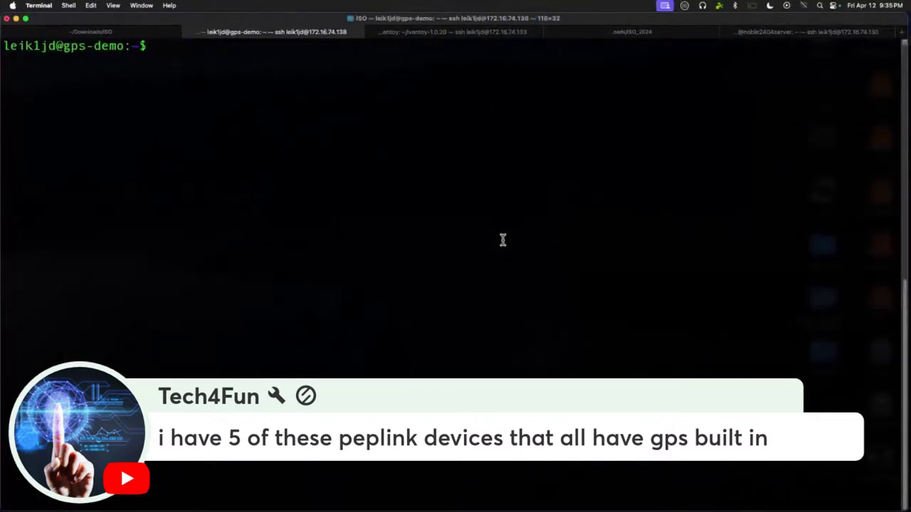
# Download traccar-linux-64-6.1.zip onto the VM with wget and list the files to confirm
pyautogui.write('wget')
pyautogui.write('https://github.com/traccar/traccar/releases/download/v6.1/traccar-linux-64-6.1.zip')
pyautogui.press('Return')
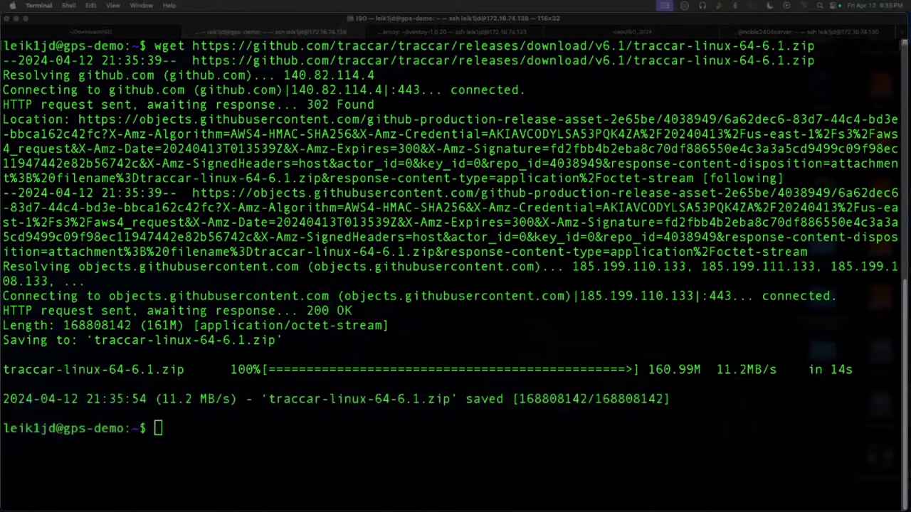
pyautogui.click(776, 302)
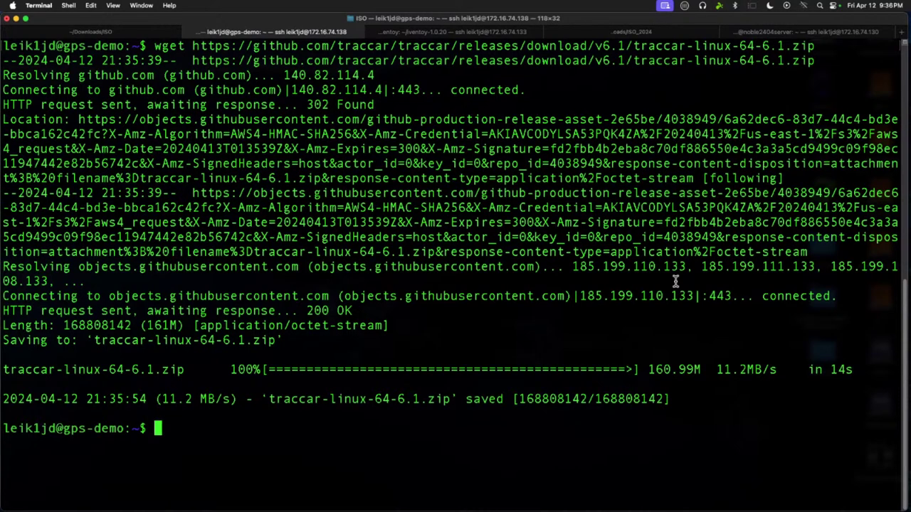
pyautogui.write('ls')
pyautogui.press('Return')
# Attempt to unzip the package, then install the unzip tool with sudo apt install -y
pyautogui.write('u')
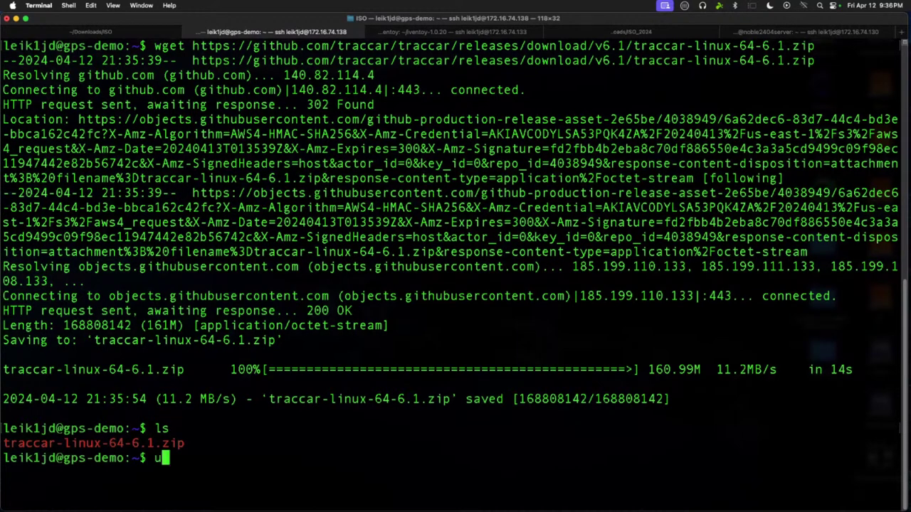
pyautogui.write('nzip tra')
pyautogui.press('Tab')
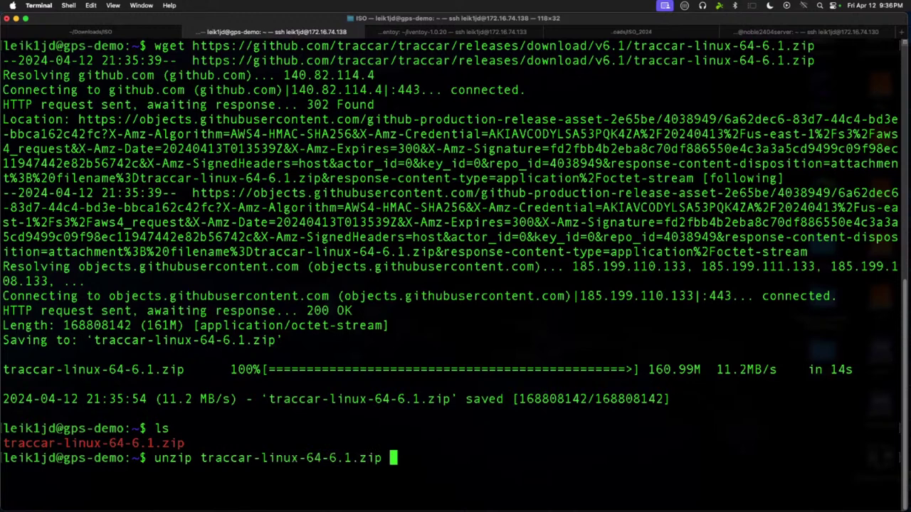
pyautogui.press('Return')
pyautogui.write('sudo apt install')
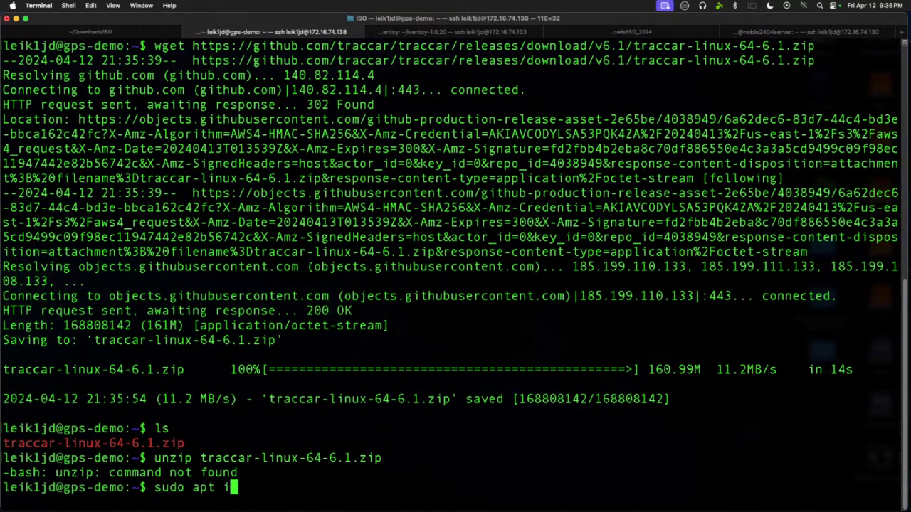
pyautogui.write('ip -y')
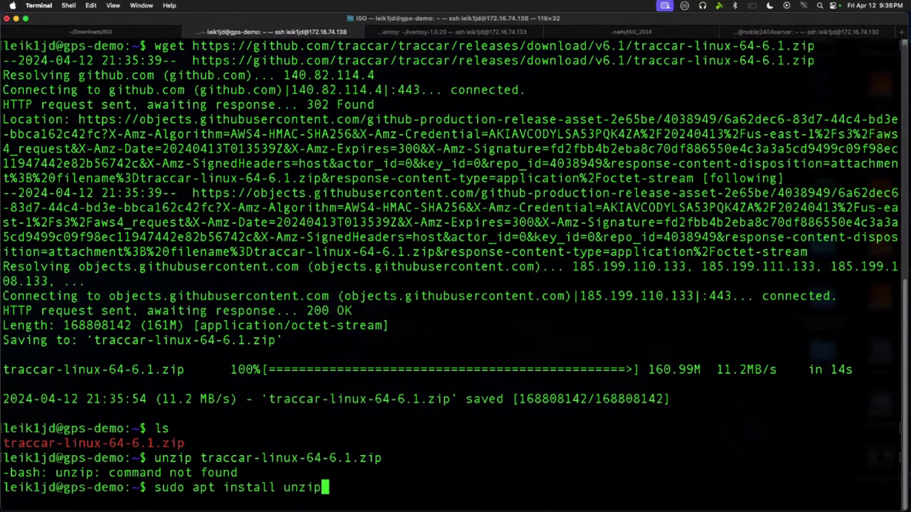
pyautogui.press('Return')
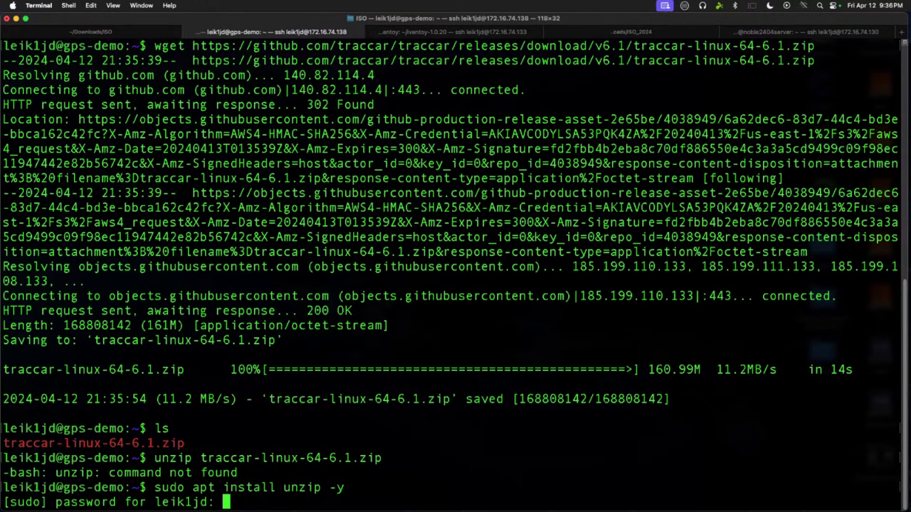
pyautogui.press('Return')
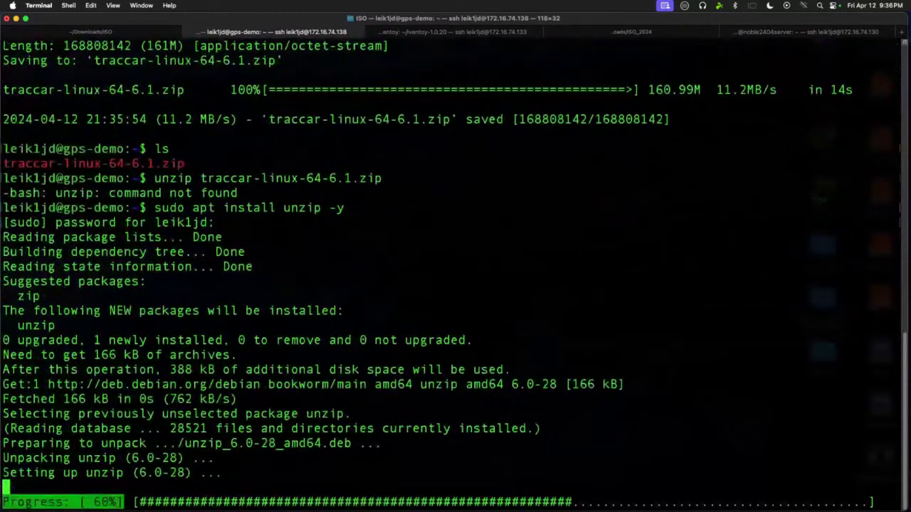
# Extract traccar-linux-64-6.1.zip into traccar.run and README.txt
pyautogui.write('unzip tra')
pyautogui.press('Tab')
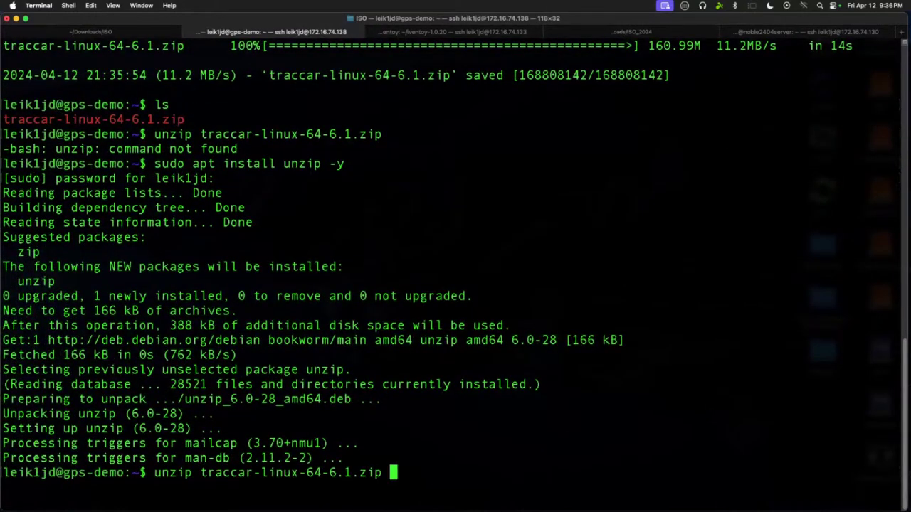
pyautogui.press('Return')
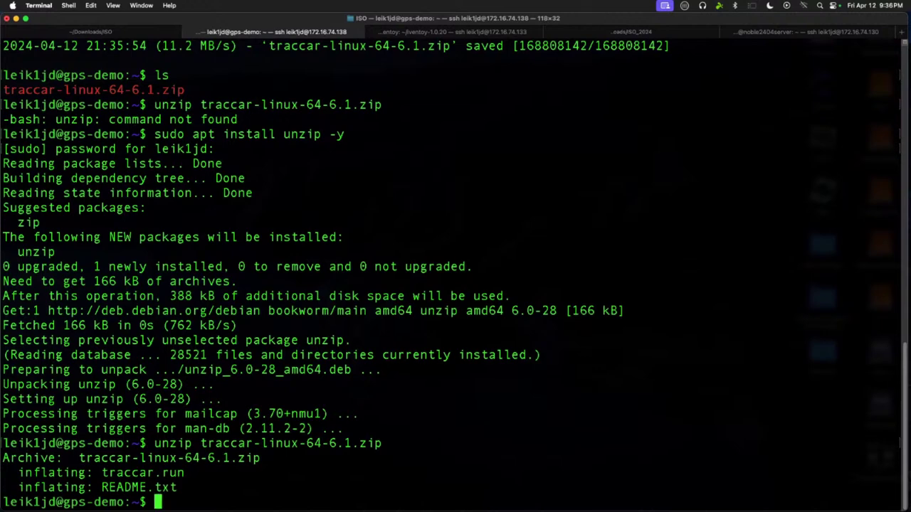
# Read through README.txt with less
pyautogui.write('less R')
pyautogui.press('Tab')
pyautogui.press('Return')
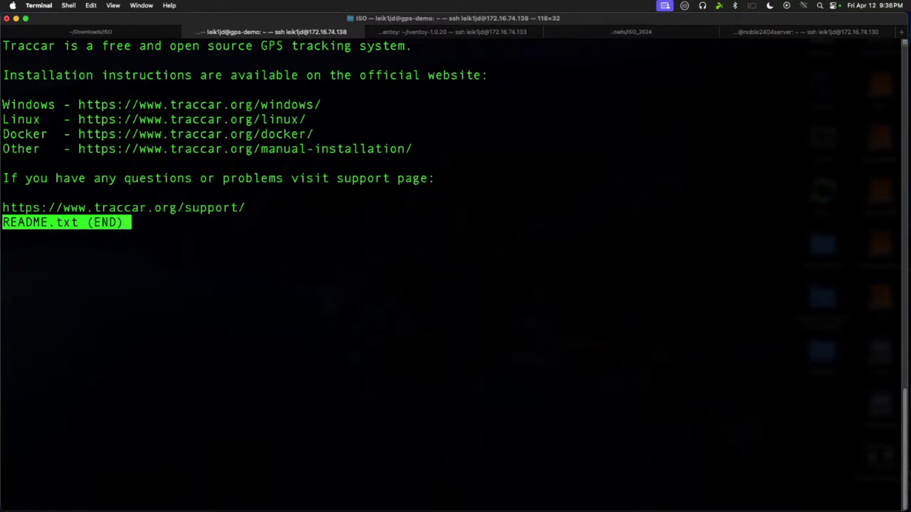
pyautogui.press('Down')
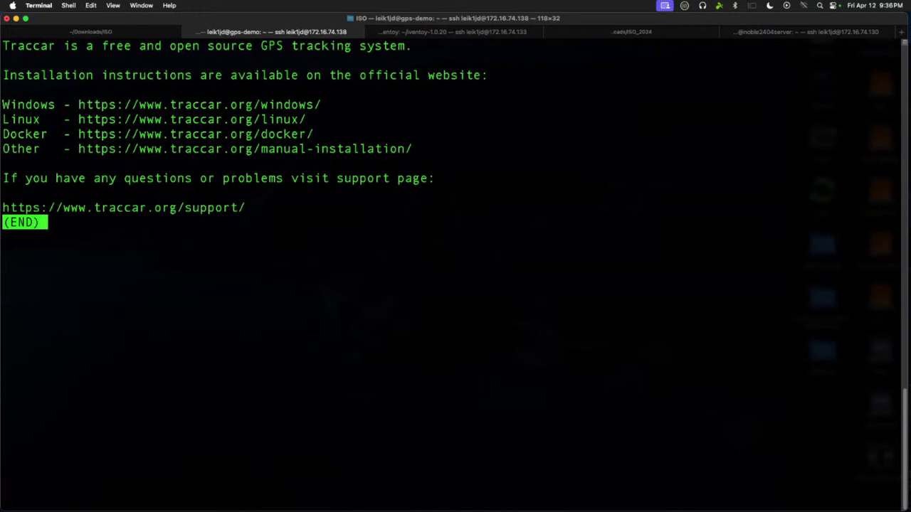
# Run 'sudo ./traccar.run' to install Traccar and its traccar.service
pyautogui.write('qsudo ./t')
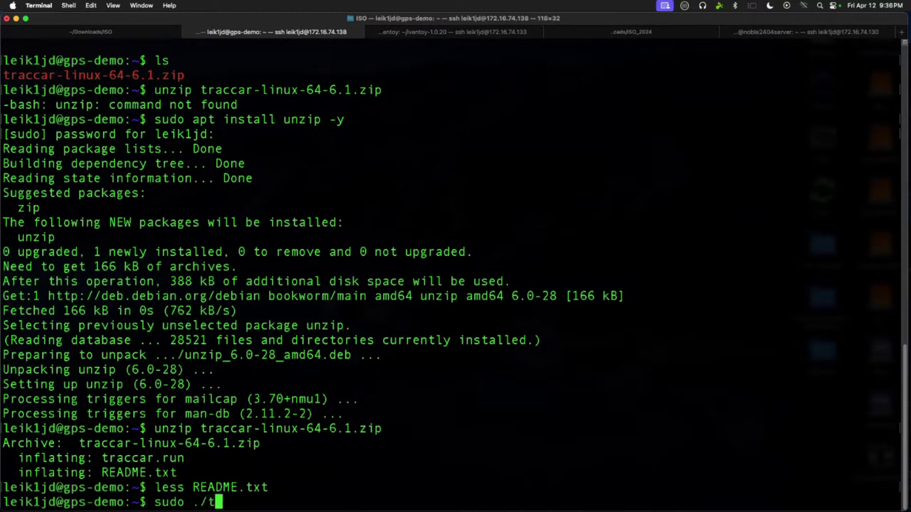
pyautogui.press('Tab')
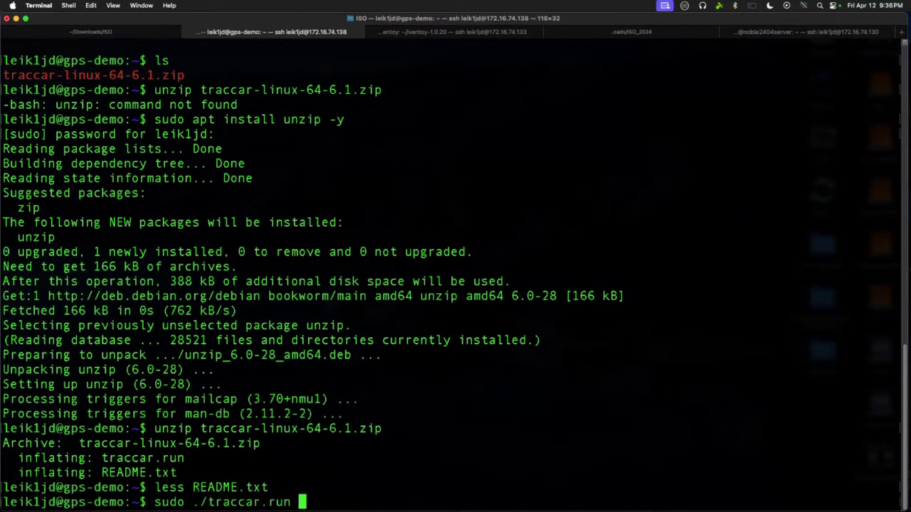
pyautogui.press('Return')
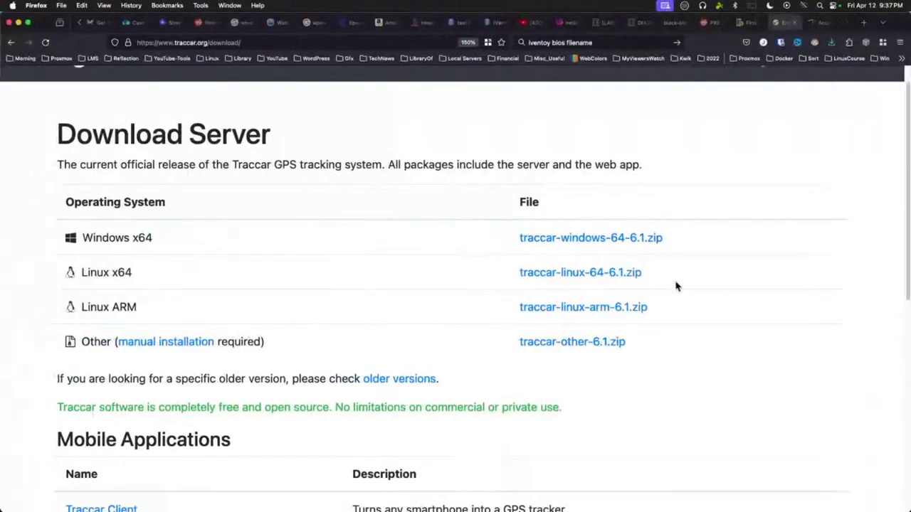
# Look up port 8082 in Traccar's Quick Start Guide, then begin typing the VM address in a new tab
pyautogui.click(284, 27)
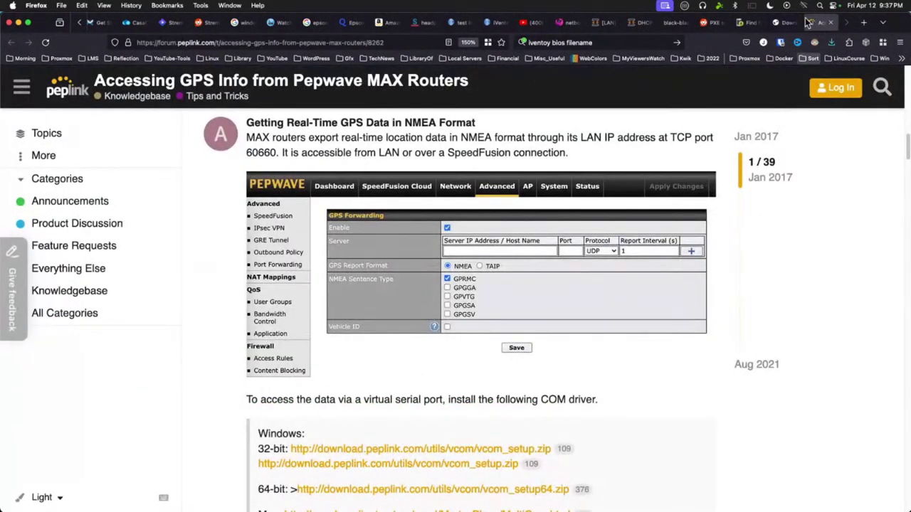
pyautogui.click(780, 27)
pyautogui.scroll(2, 376, 258)
pyautogui.click(403, 91)
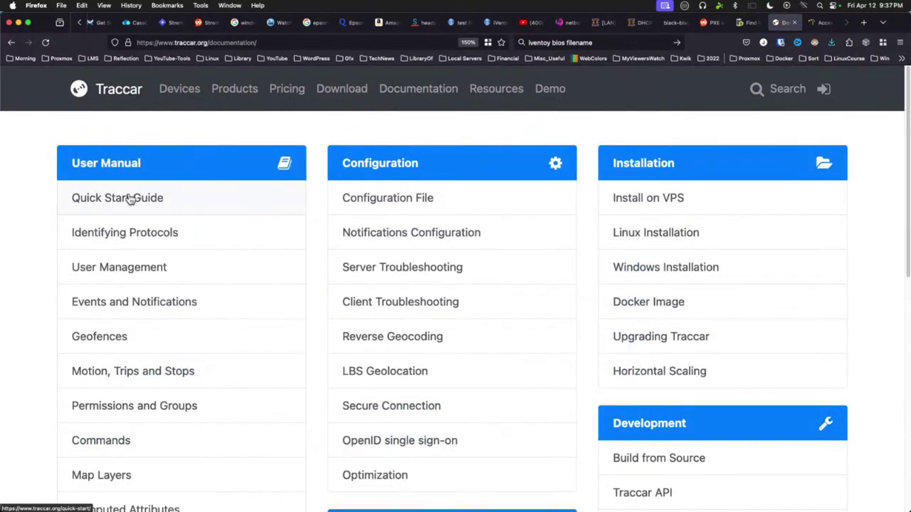
pyautogui.click(123, 204)
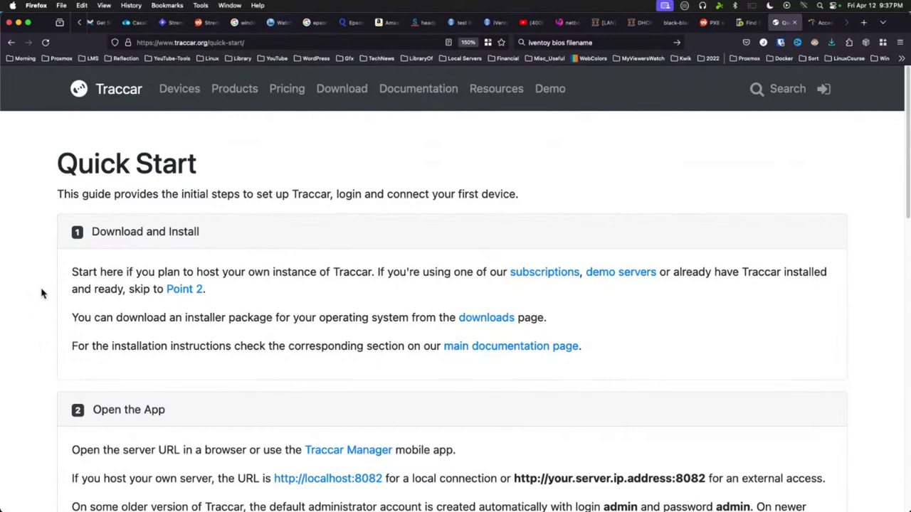
pyautogui.scroll(-5, 47, 289)
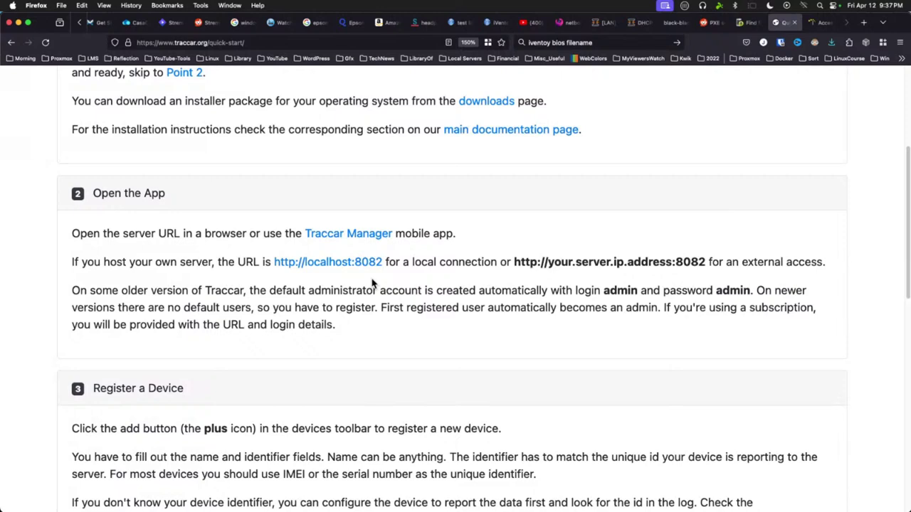
pyautogui.press('super+t')
pyautogui.write('172.16.')
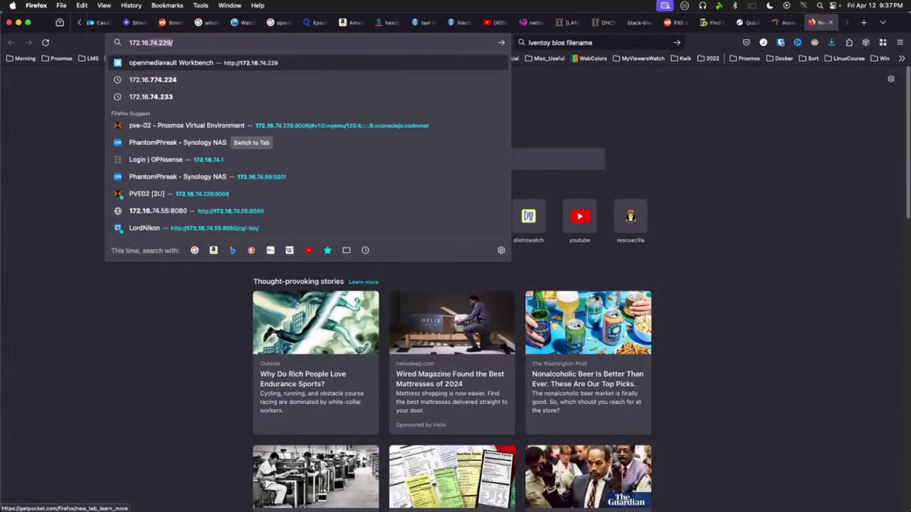
pyautogui.write('74.238:8')
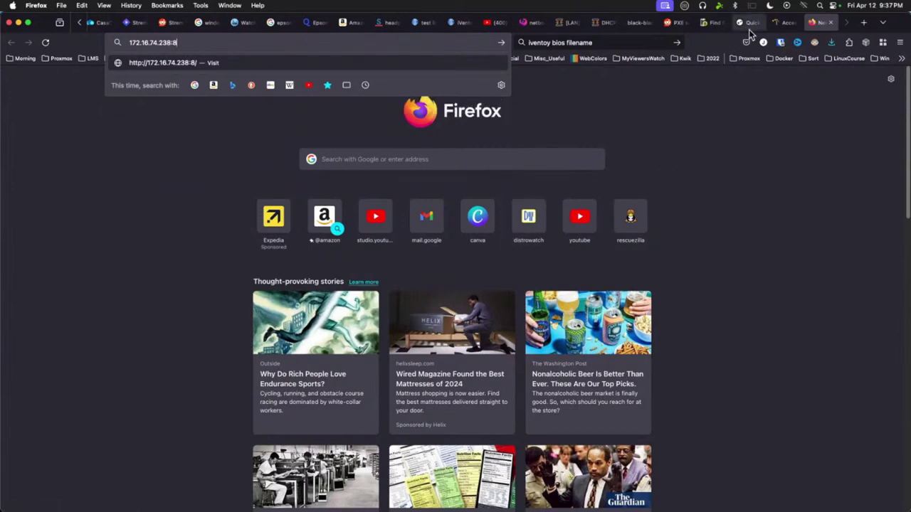
# Load 172.16.74.238:8082 in Firefox, which returns 'Unable to connect', then go back to Terminal
pyautogui.click(749, 24)
pyautogui.click(816, 23)
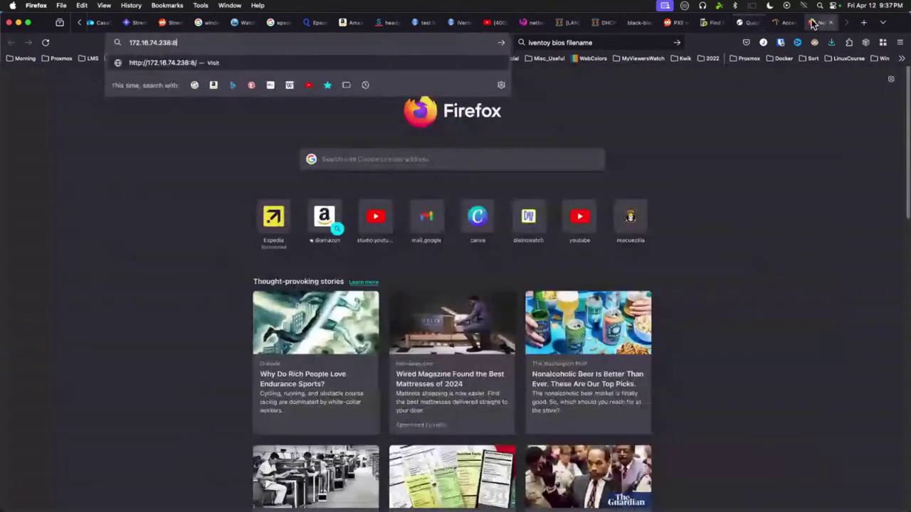
pyautogui.write('082')
pyautogui.press('Return')
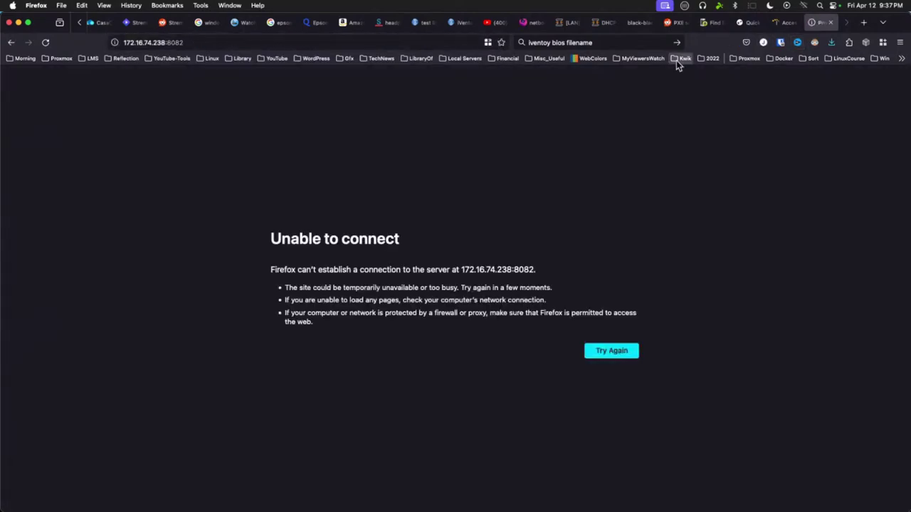
pyautogui.press('super+Tab')
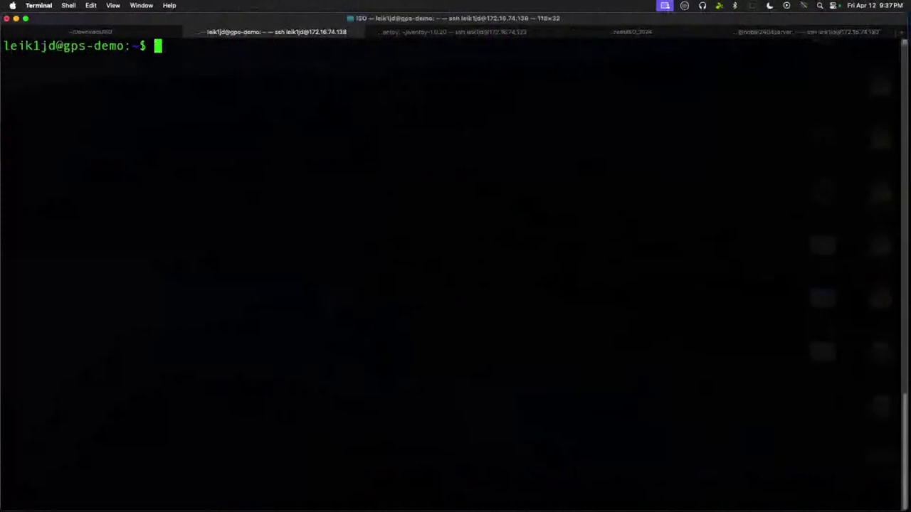
# Check the status of traccar.service with sudo systemctl status
pyautogui.write('sudo systemctl ')
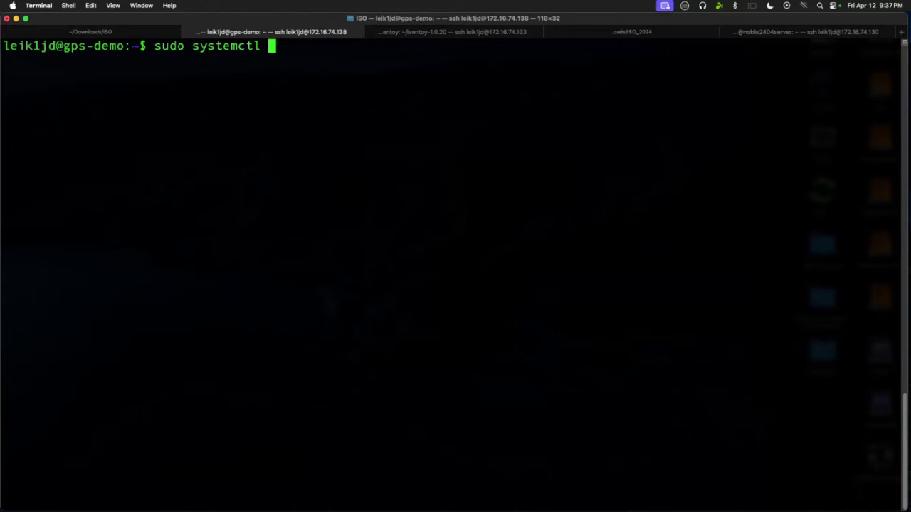
pyautogui.write('status')
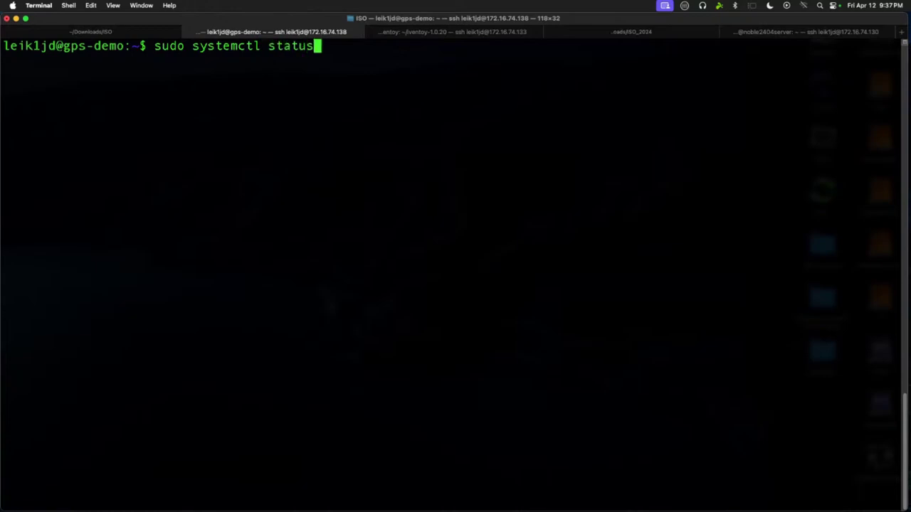
pyautogui.scroll(6, 566, 106)
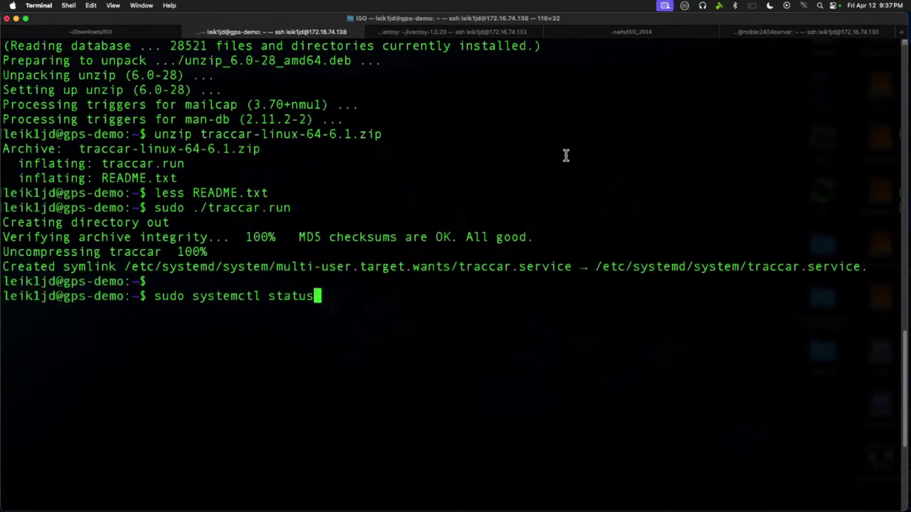
pyautogui.scroll(3, 565, 155)
pyautogui.hotkey('ctrl', 'l')
pyautogui.write('traccar.service')
pyautogui.press('Return')
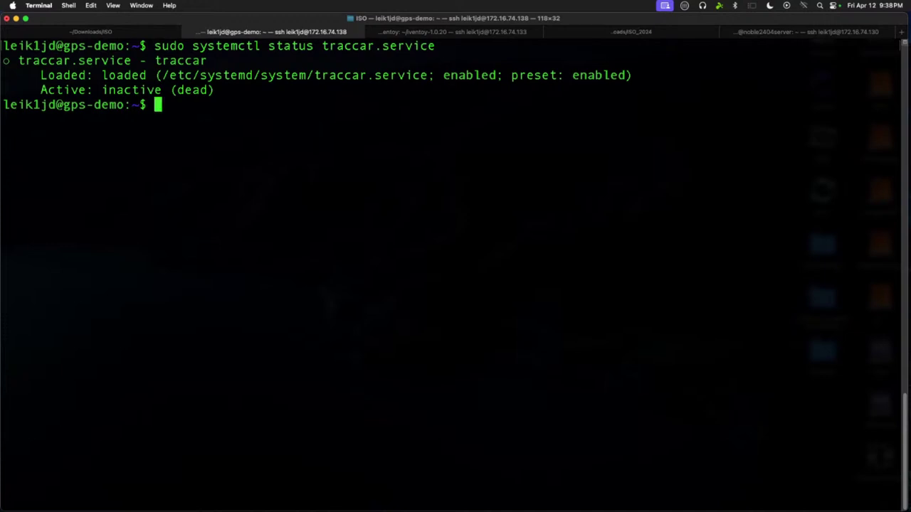
# Start traccar.service and confirm it is now active (running)
pyautogui.write('sudo systemctl start traccar')
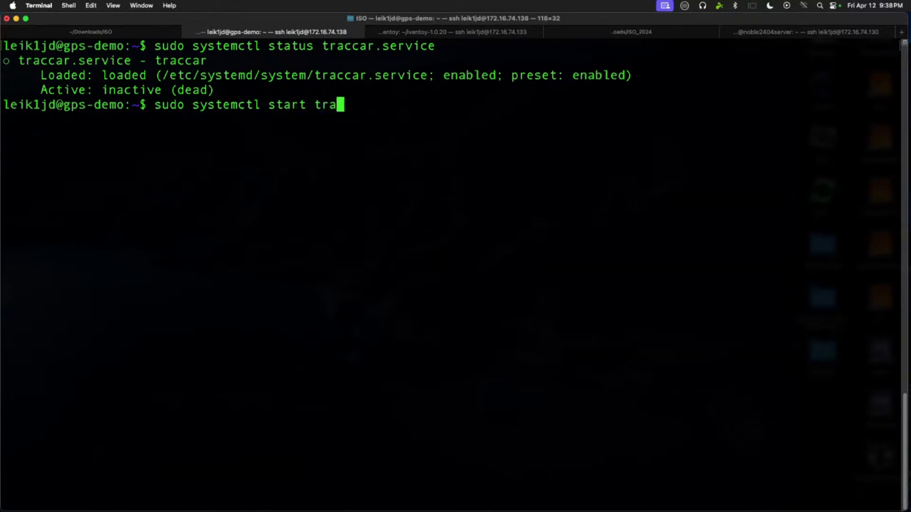
pyautogui.press('Tab')
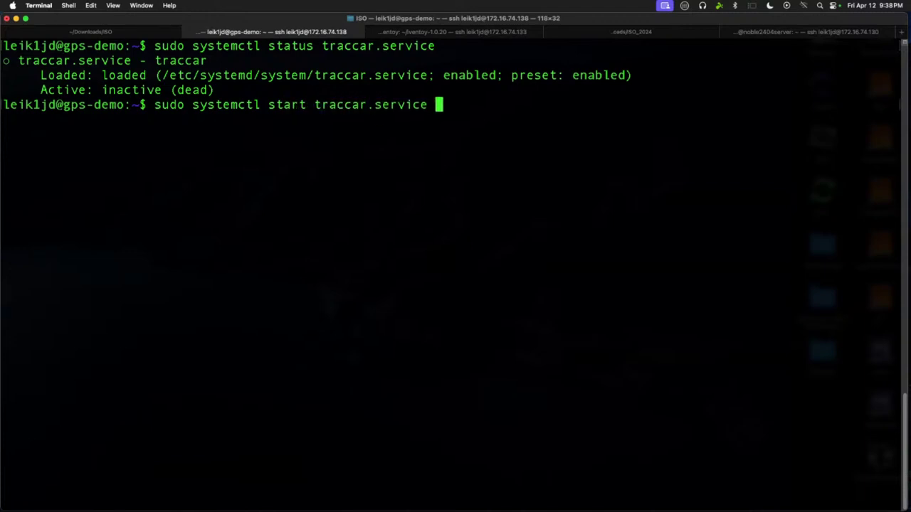
pyautogui.press('Return')
pyautogui.press('Up')
pyautogui.press('Up')
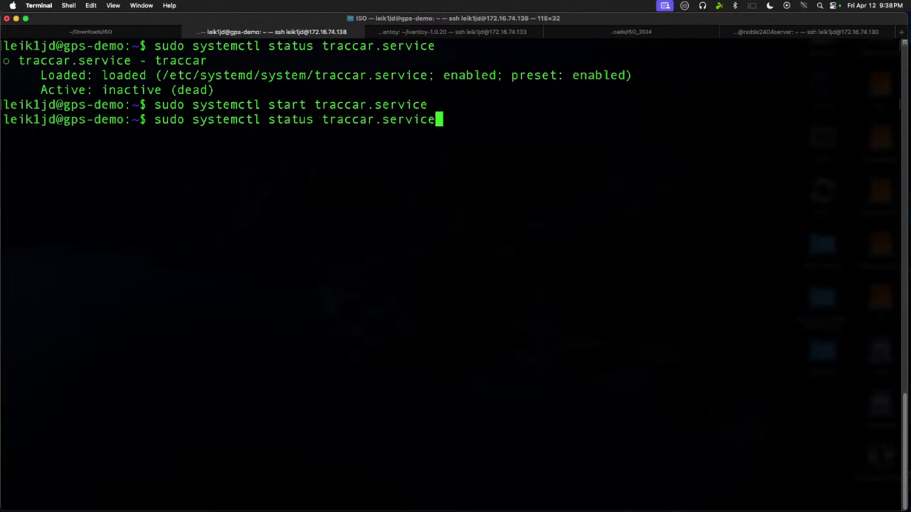
pyautogui.press('Return')
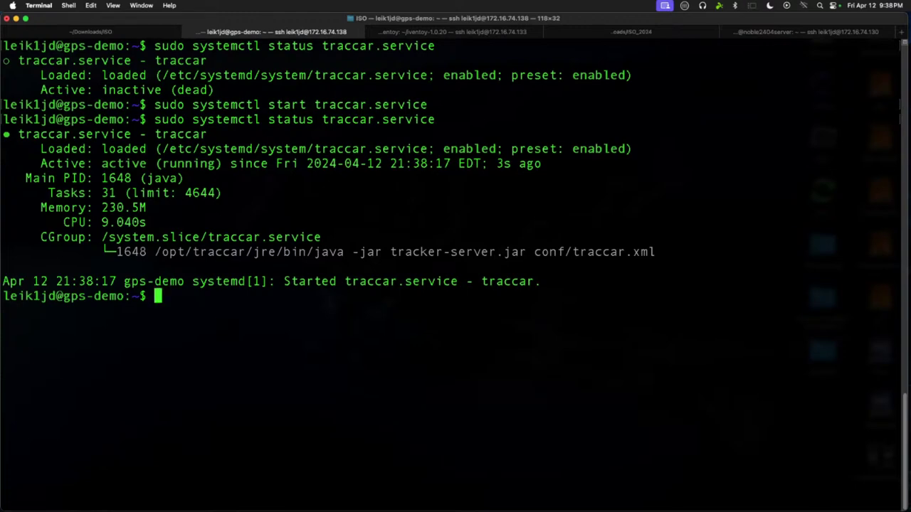
# Run ip a to confirm the VM's address is 172.16.74.138
pyautogui.hotkey('ctrl', 'Left')
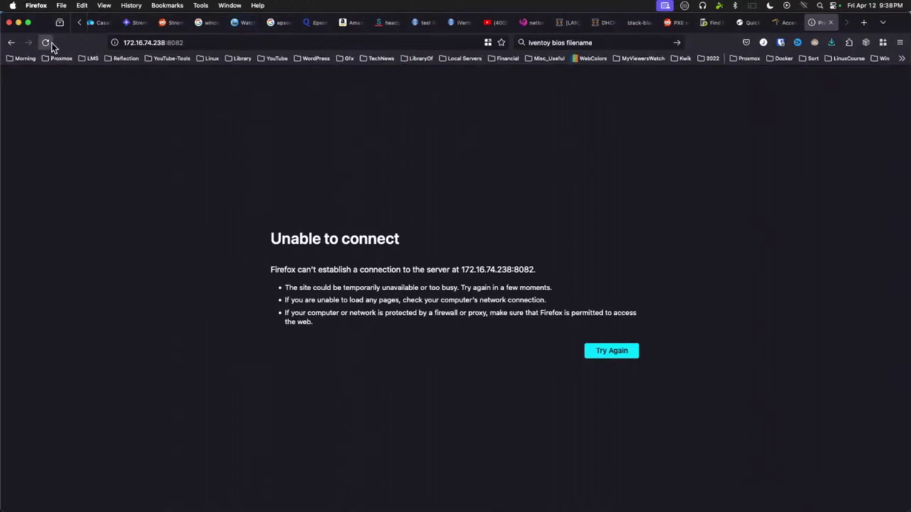
pyautogui.hotkey('ctrl', 'Right')
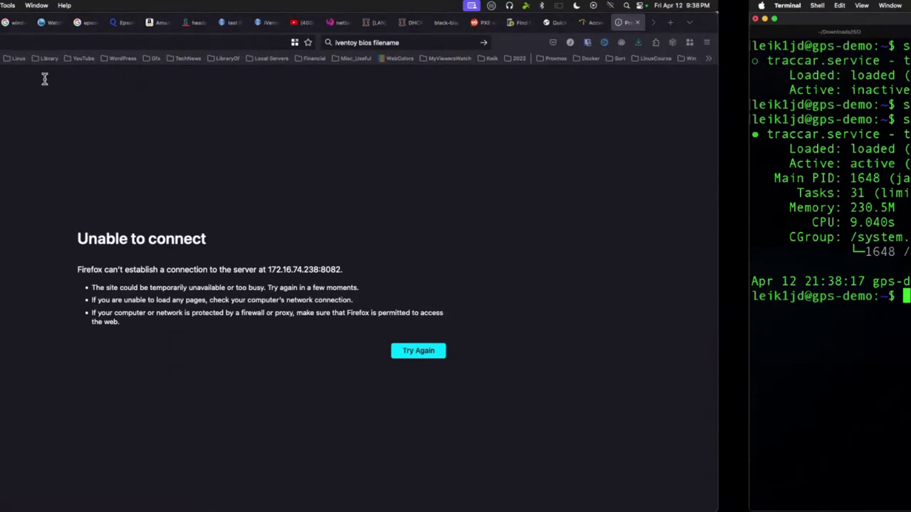
pyautogui.write('ip a')
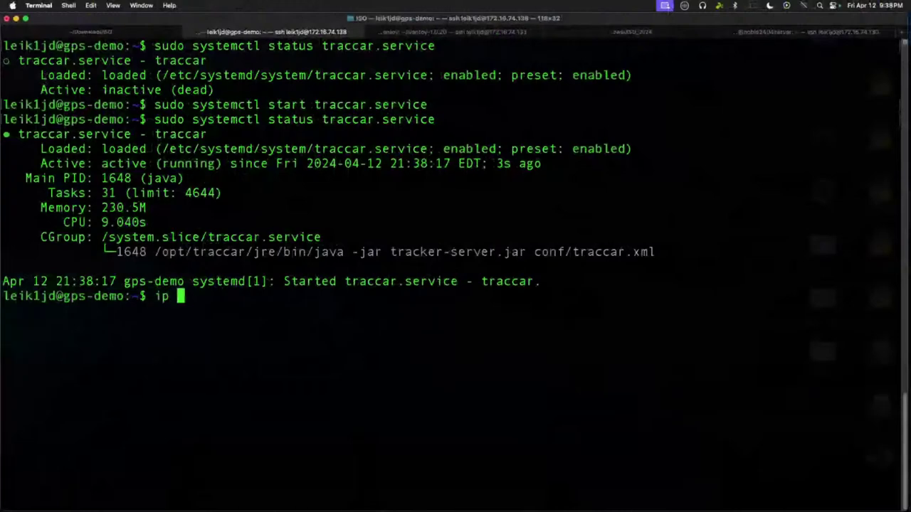
pyautogui.press('Return')
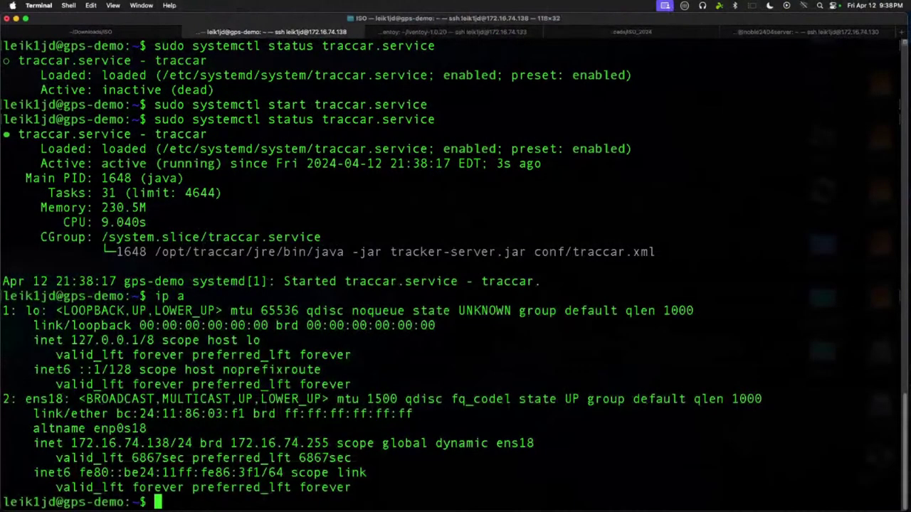
pyautogui.hotkey('ctrl', 'Left')
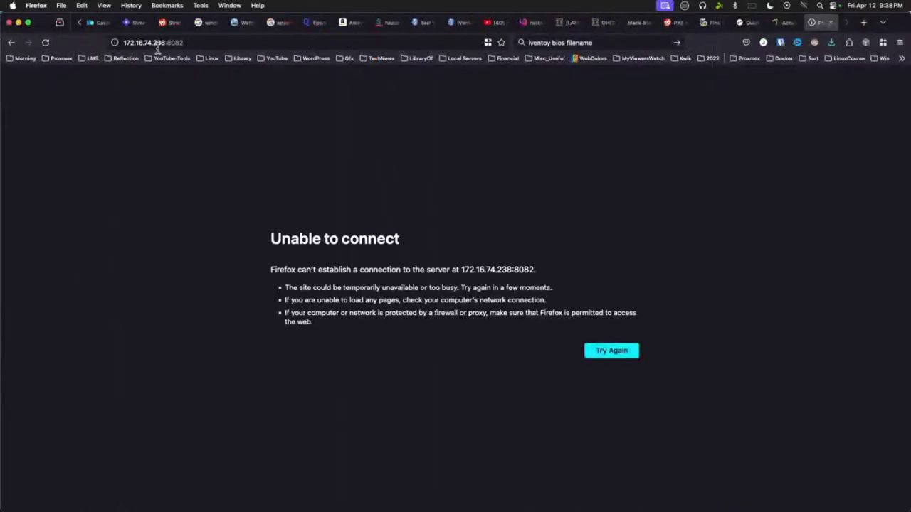
# Correct the browser address to load Traccar at 172.16.74.138:8082
pyautogui.click(156, 42)
pyautogui.press('BackSpace')
pyautogui.write('172.16.74.138:8082')
pyautogui.press('Return')
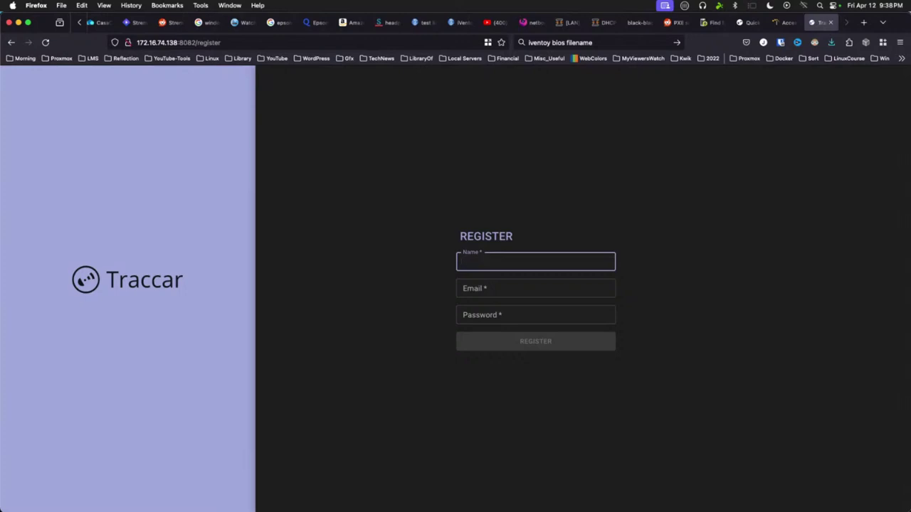
# Register a new Traccar user with a name, e-mail address and password
pyautogui.write('Jerem')
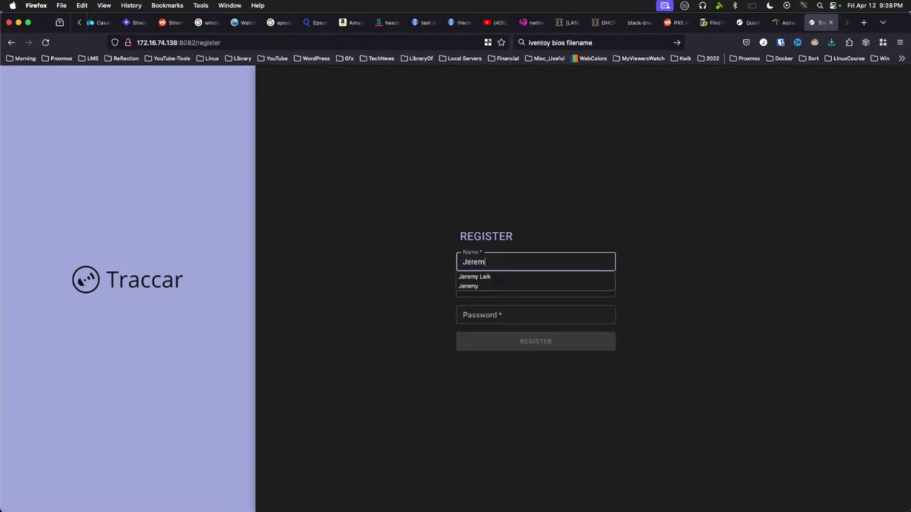
pyautogui.write('y')
pyautogui.press('Tab')
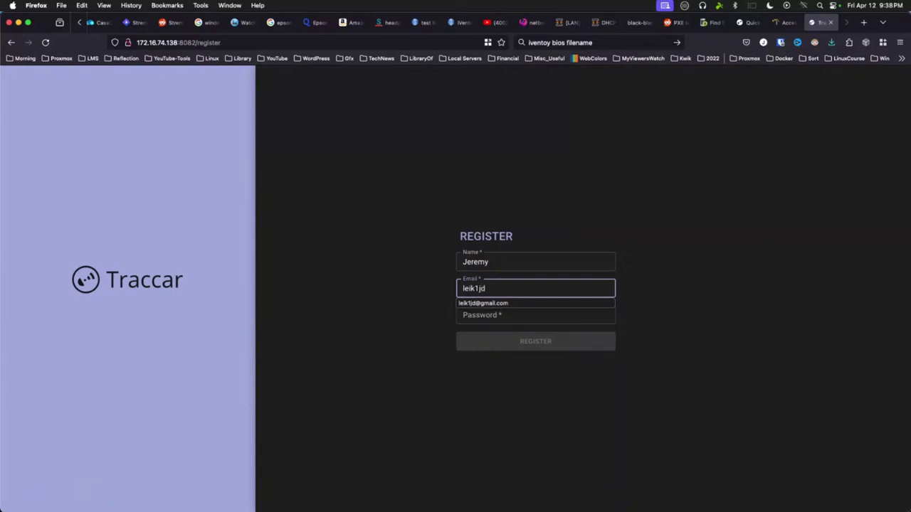
pyautogui.press('Tab')
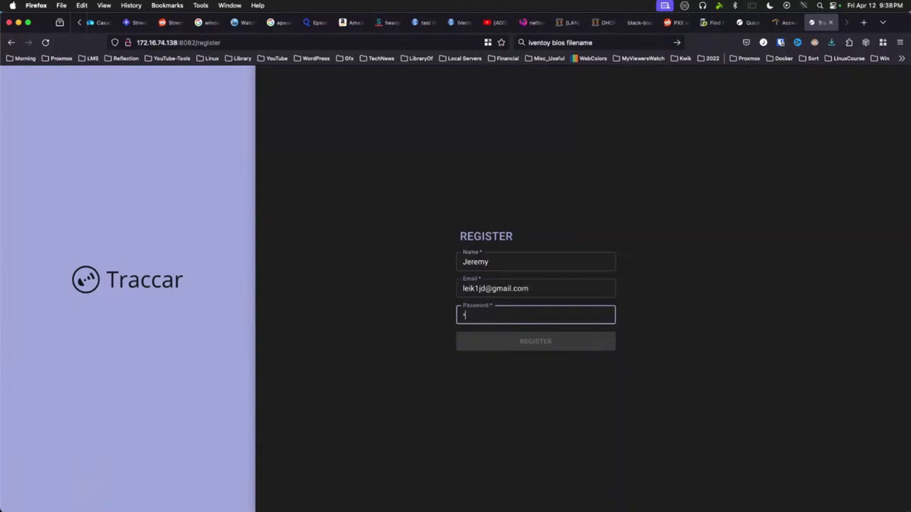
pyautogui.write('***')
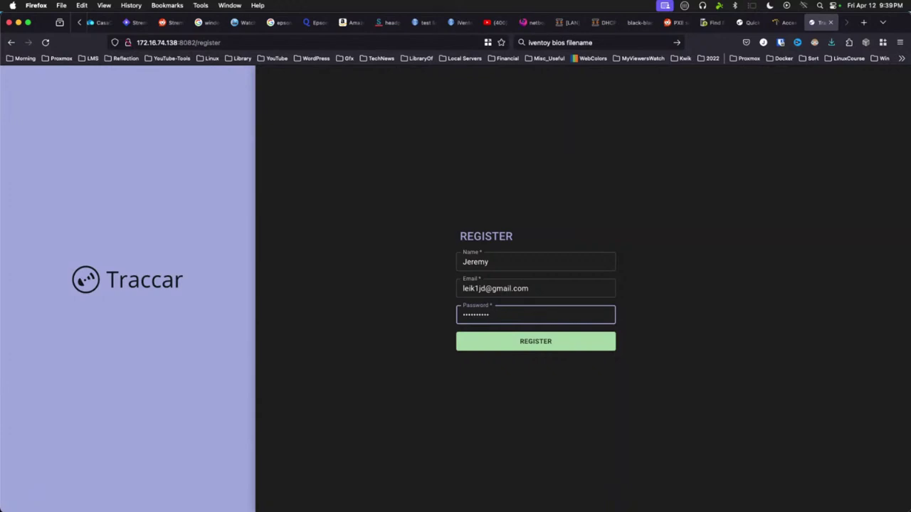
pyautogui.click(558, 345)
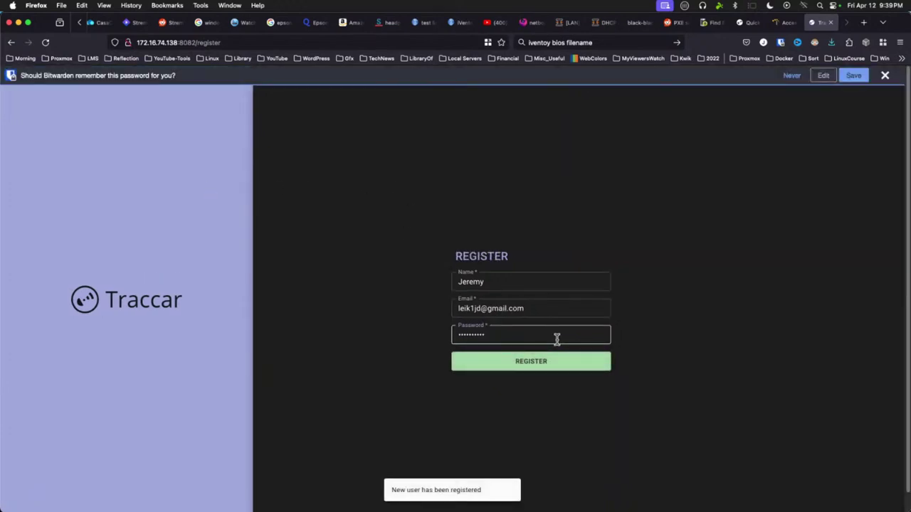
# Save the new Traccar login in Bitwarden after unlocking the vault
pyautogui.click(853, 75)
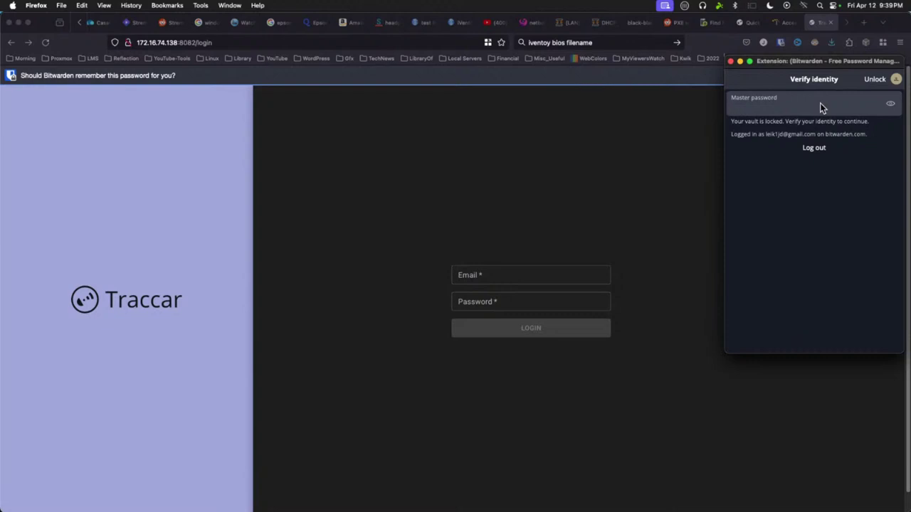
pyautogui.write('•••••')
pyautogui.press('Return')
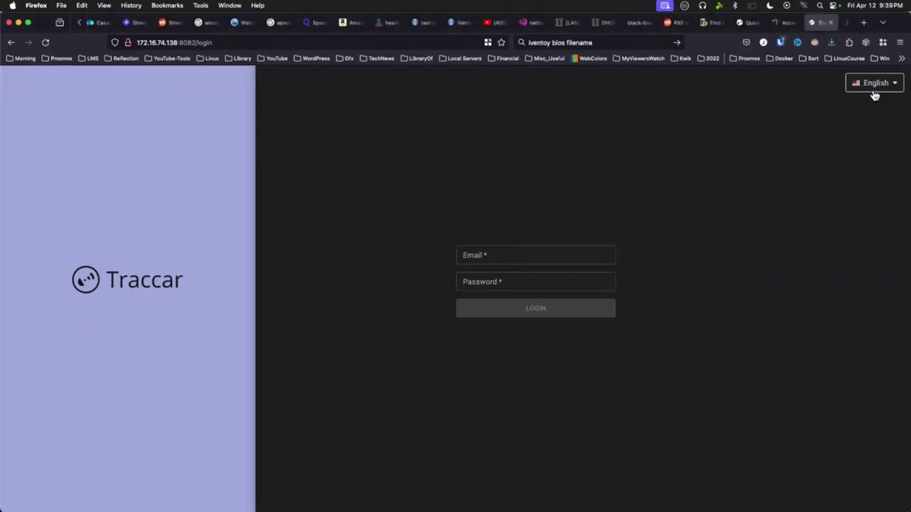
# Autofill the login form from the saved Bitwarden entry and log in
pyautogui.click(778, 43)
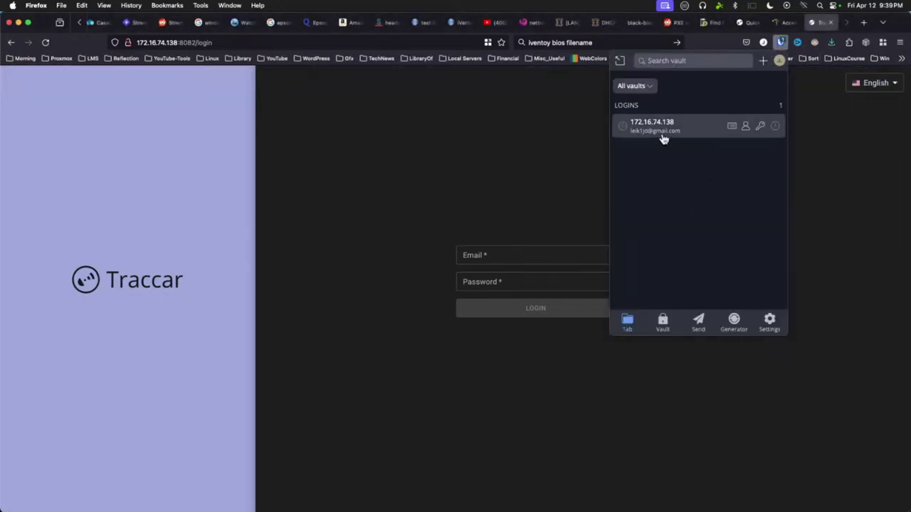
pyautogui.click(664, 128)
pyautogui.click(541, 307)
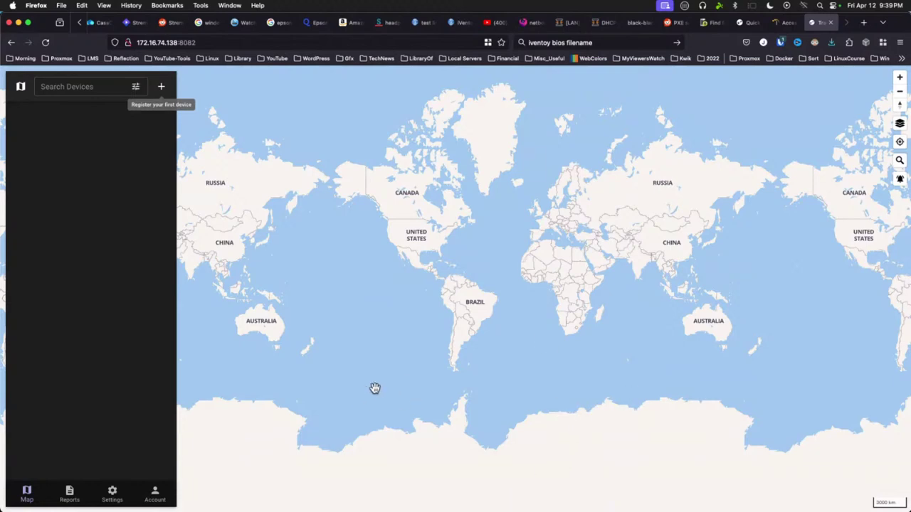
# Zoom the Firefox page to 150% so the Traccar map and device list are larger
pyautogui.press('super+equal')
pyautogui.press('super+equal')
pyautogui.press('super+equal')
pyautogui.press('super+equal')
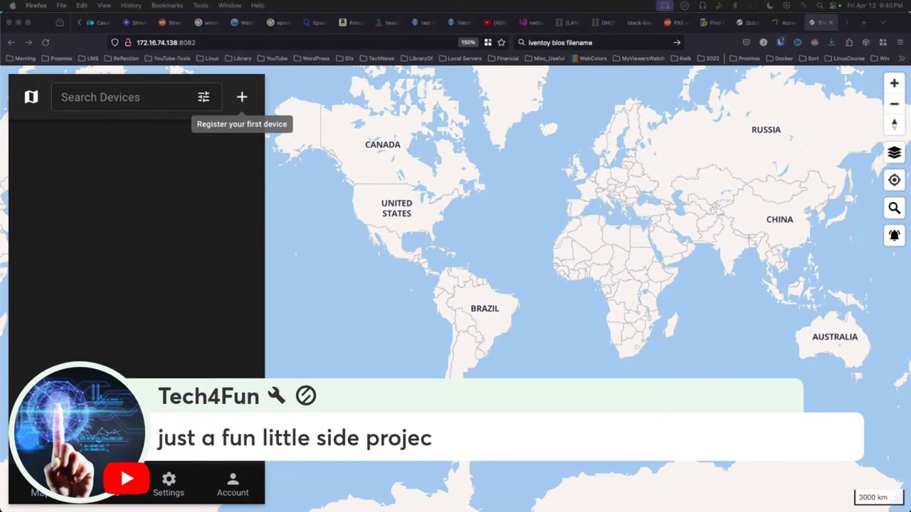
# Browse the Active Maps sources in Settings without changing them, then open the Devices list
pyautogui.click(166, 484)
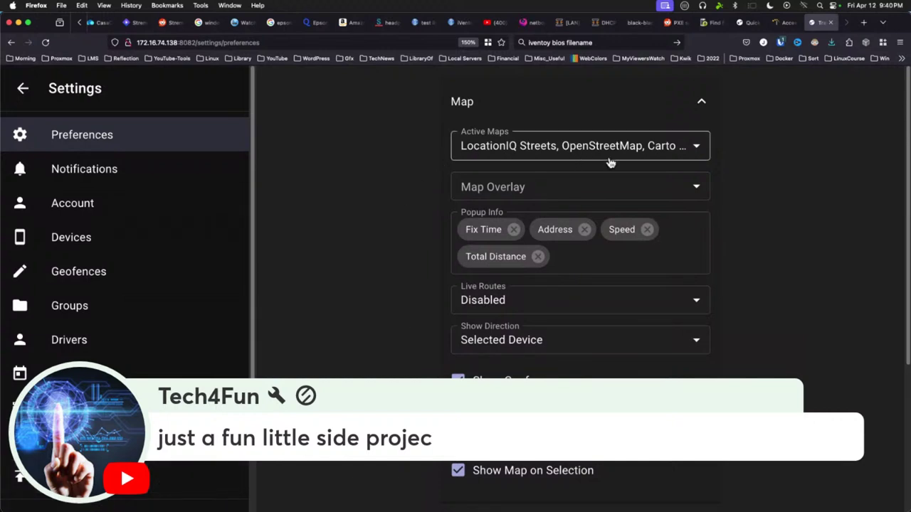
pyautogui.click(696, 147)
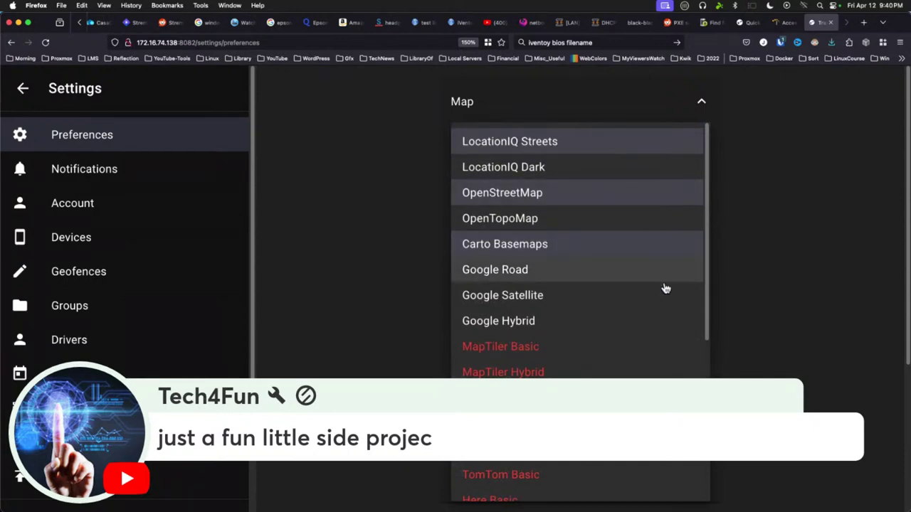
pyautogui.scroll(-3, 654, 365)
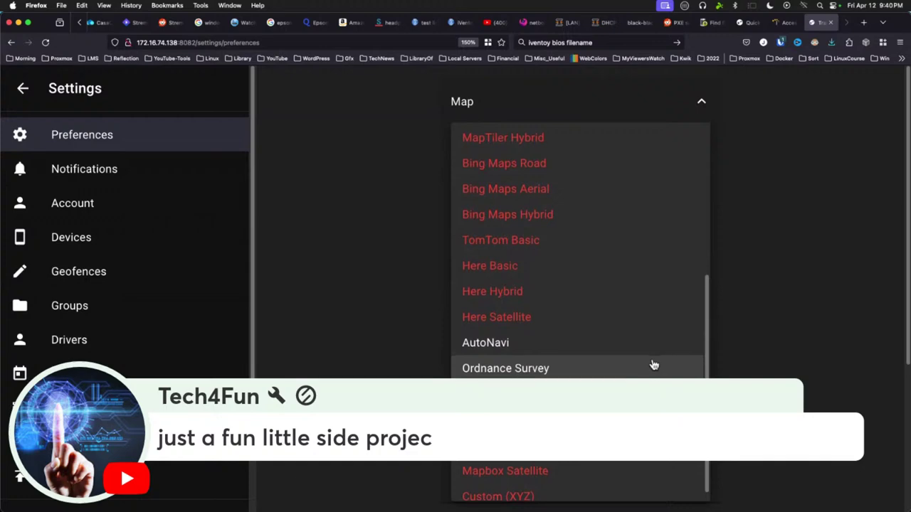
pyautogui.scroll(-1, 654, 365)
pyautogui.scroll(5, 651, 365)
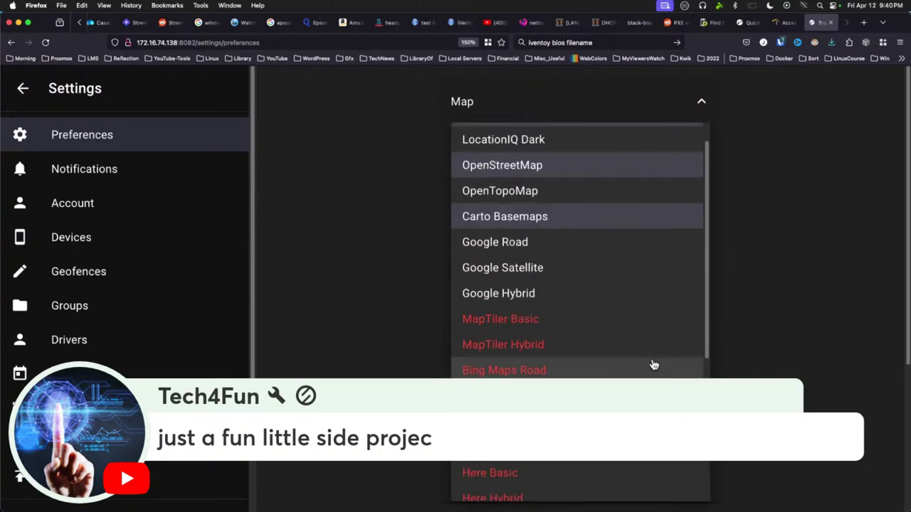
pyautogui.click(789, 277)
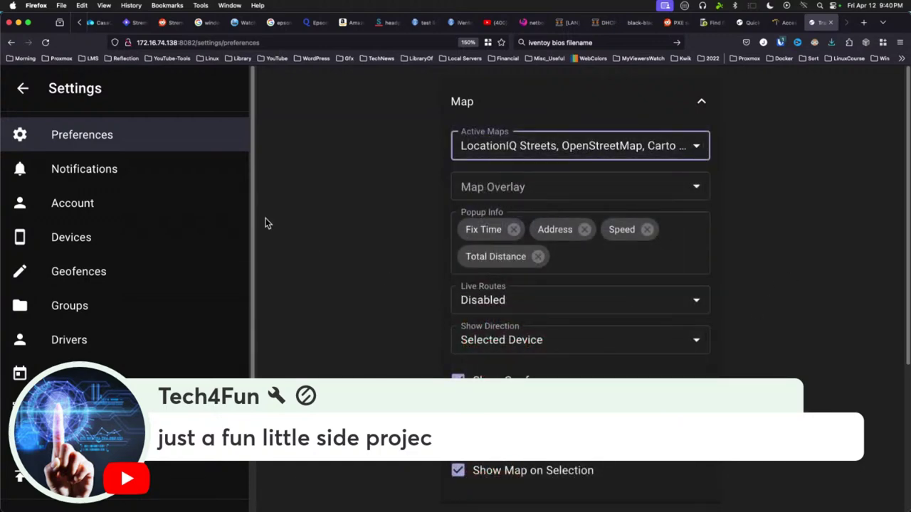
pyautogui.click(68, 235)
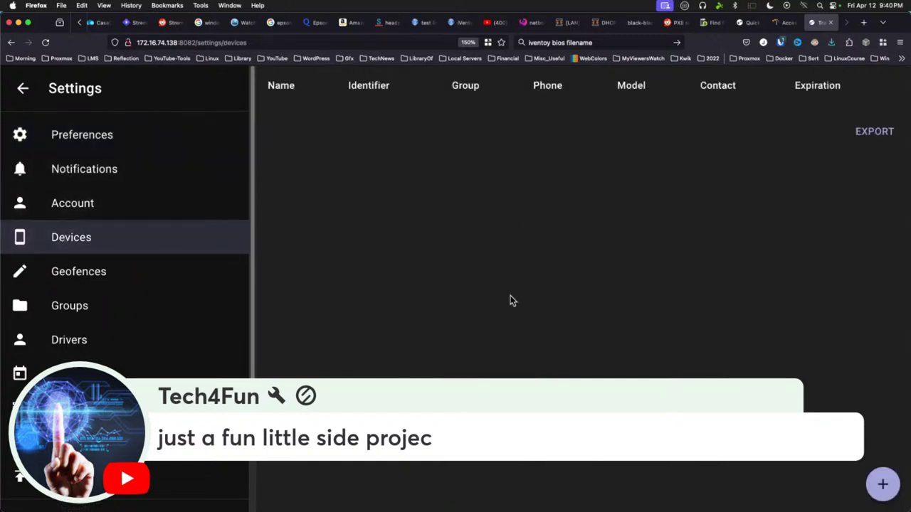
# Start a new device and expand its Extra fields to view the Group choices
pyautogui.click(883, 484)
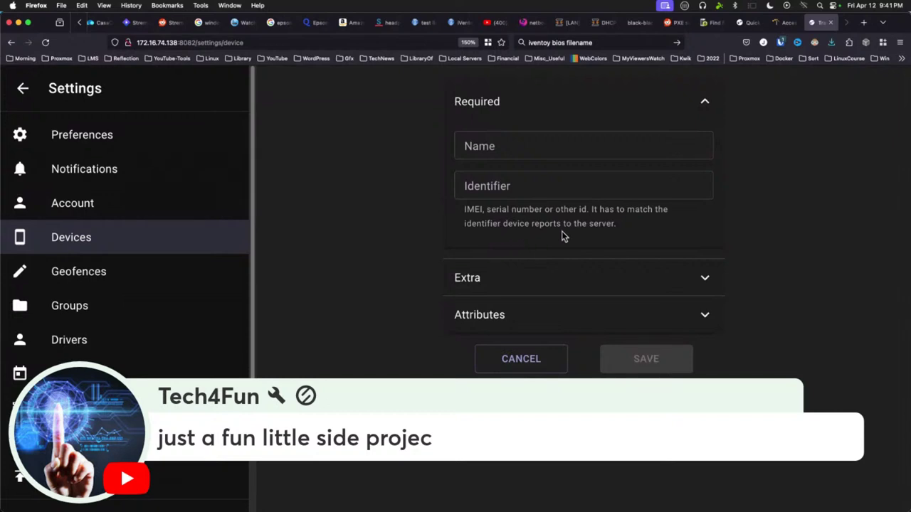
pyautogui.click(705, 285)
pyautogui.scroll(-4, 756, 271)
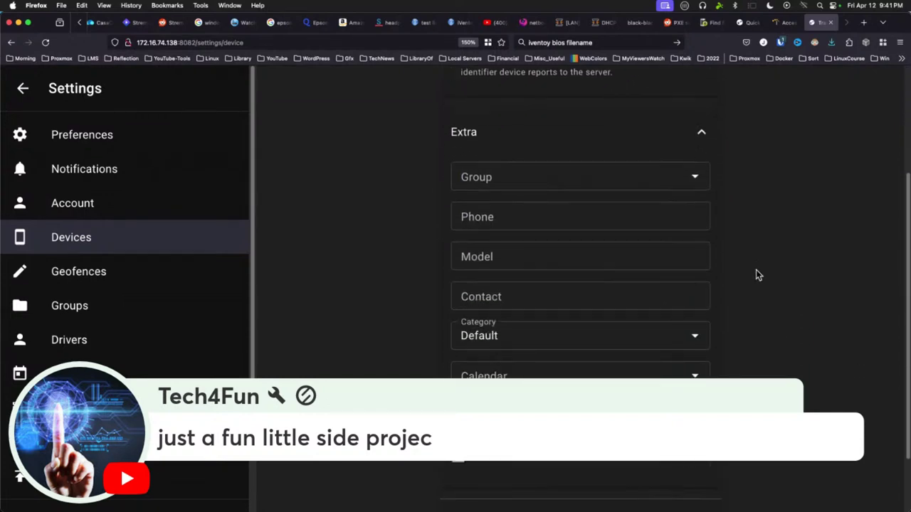
pyautogui.click(694, 179)
pyautogui.click(695, 182)
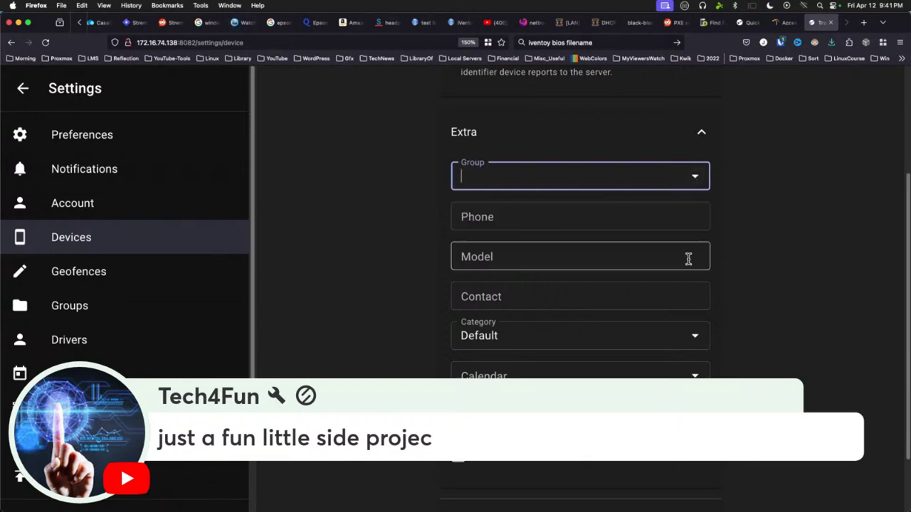
# Browse vehicle categories keeping Default, cancel the Attribute dialog, and open Geofences
pyautogui.click(695, 340)
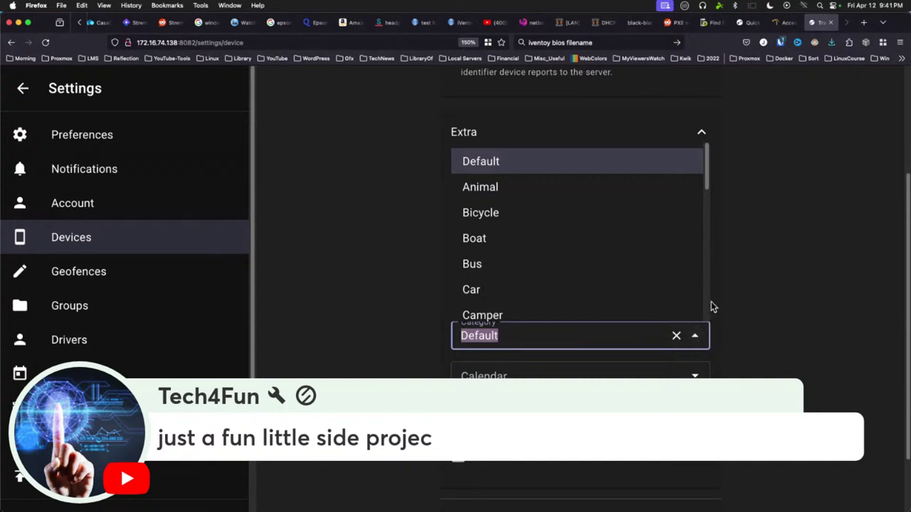
pyautogui.scroll(-10, 676, 267)
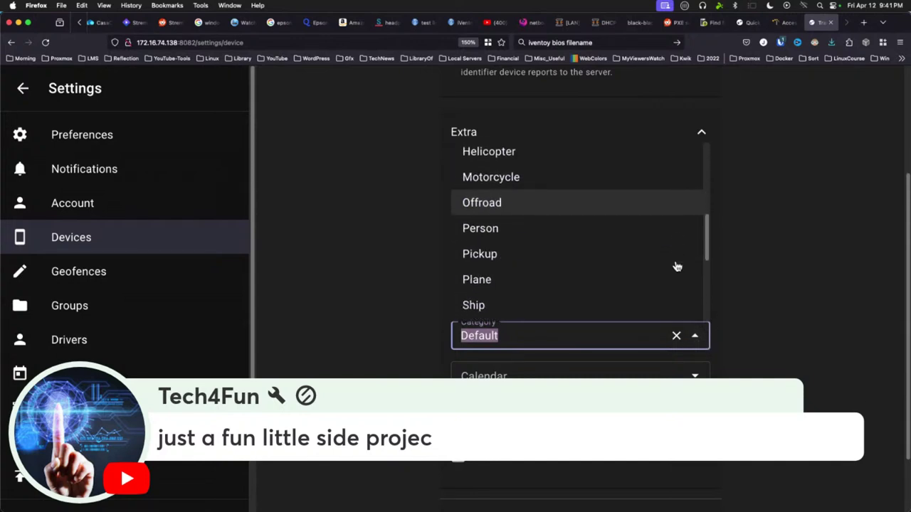
pyautogui.scroll(-3, 677, 266)
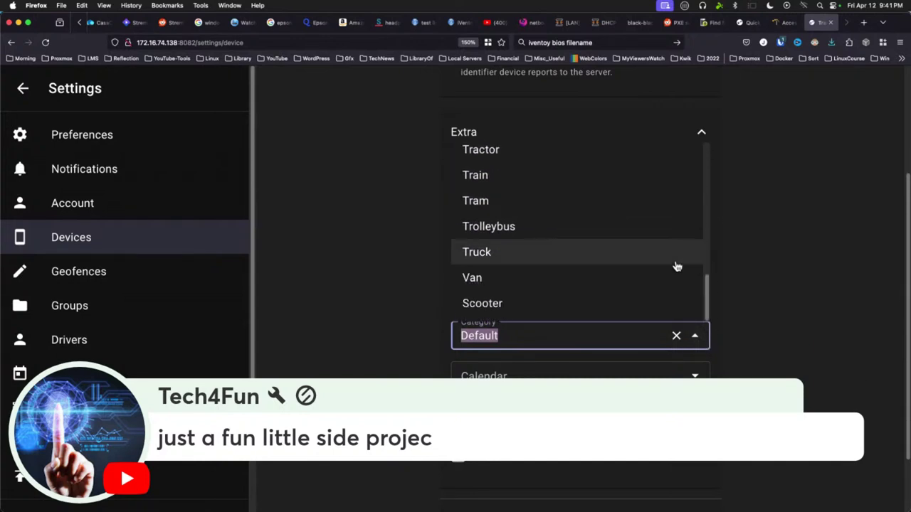
pyautogui.scroll(5, 677, 267)
pyautogui.click(764, 228)
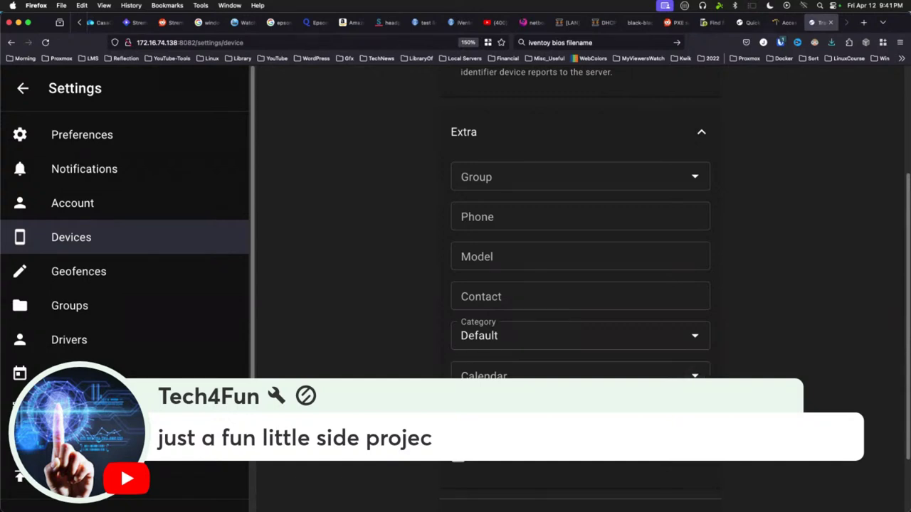
pyautogui.scroll(-2, 580, 285)
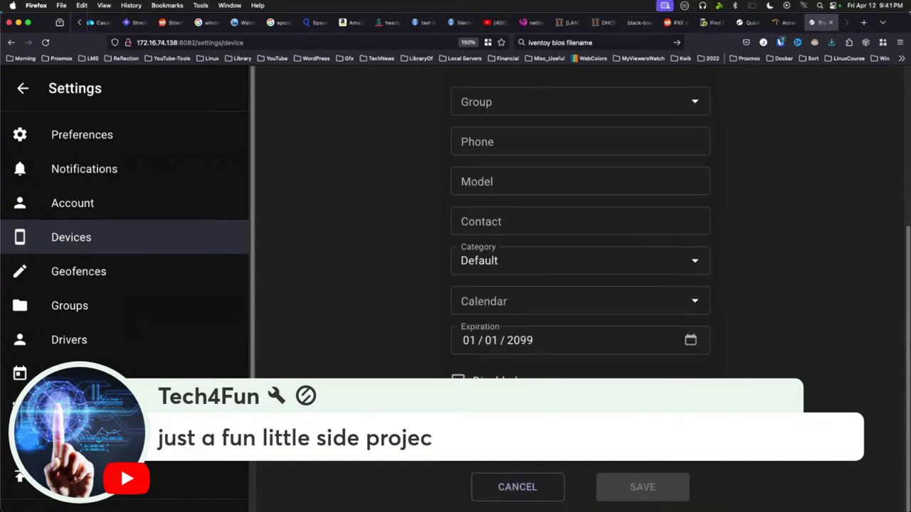
pyautogui.scroll(-2, 580, 285)
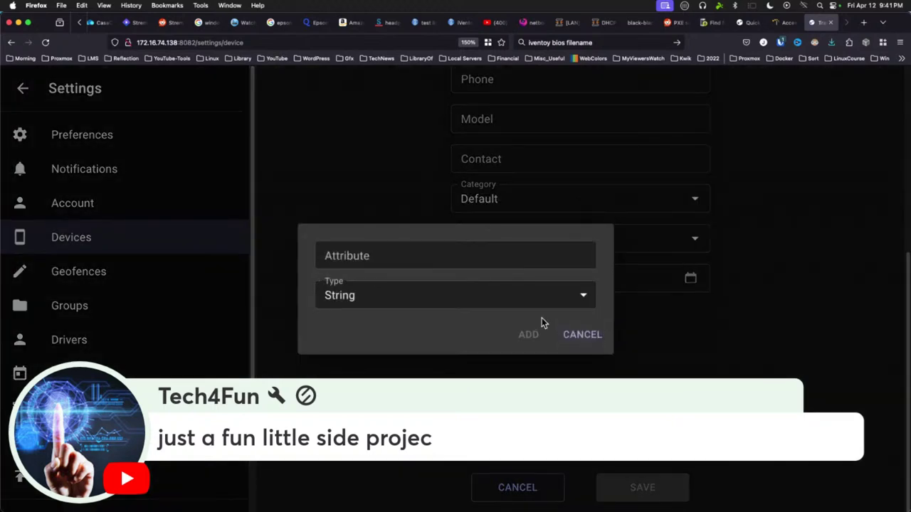
pyautogui.click(590, 336)
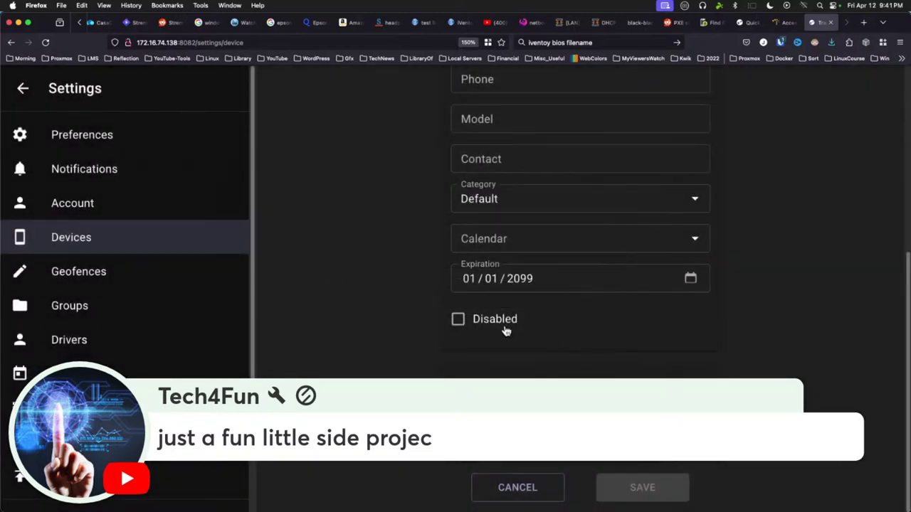
pyautogui.click(66, 276)
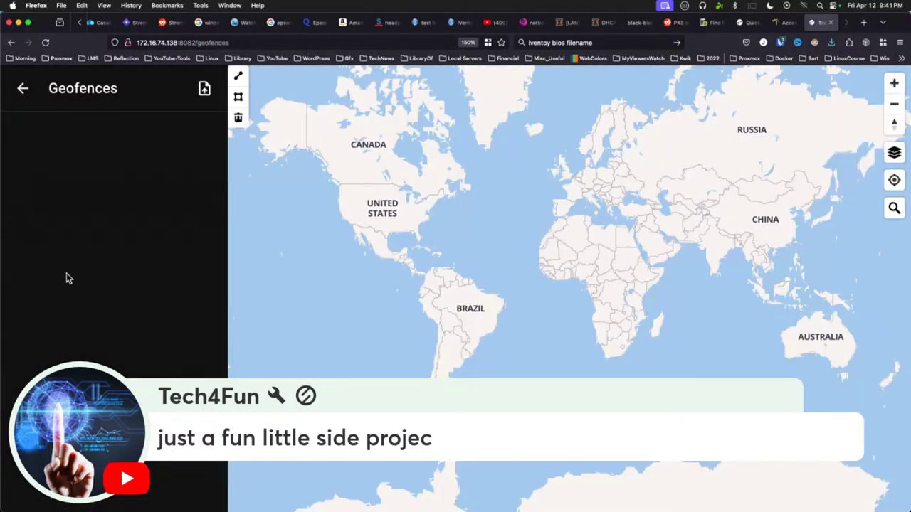
# Return to the device form, then view the Computed Attributes page and its new-attribute form
pyautogui.click(21, 90)
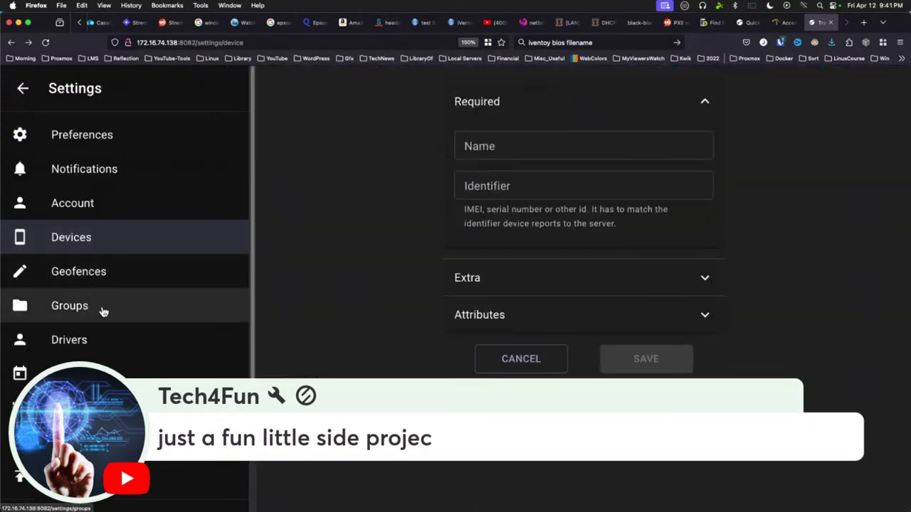
pyautogui.scroll(-3, 102, 339)
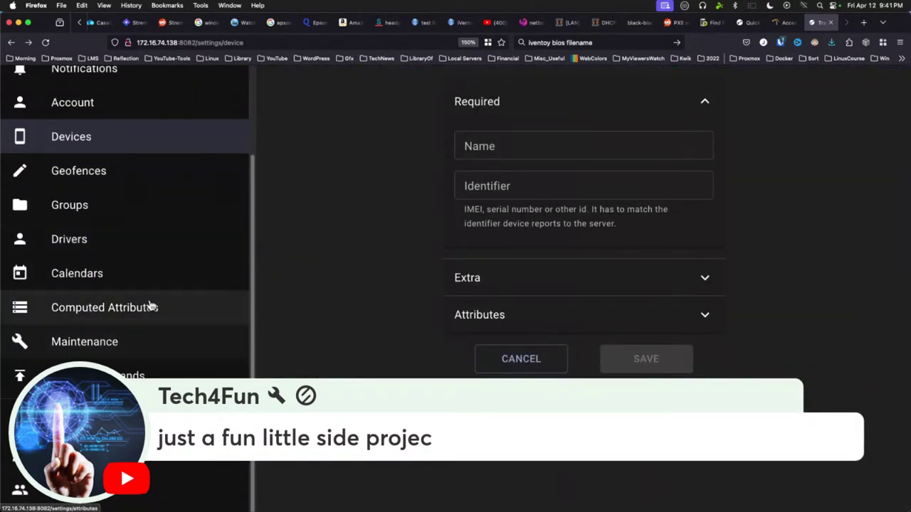
pyautogui.click(74, 310)
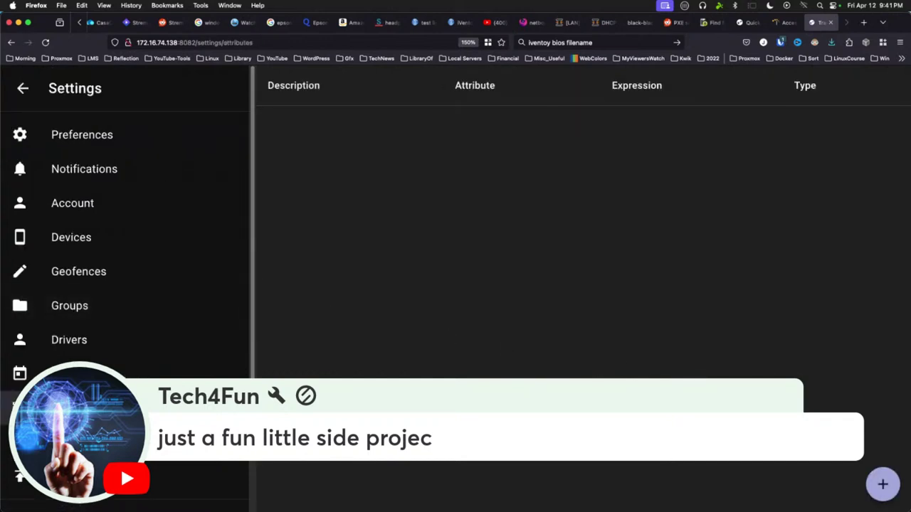
pyautogui.click(882, 484)
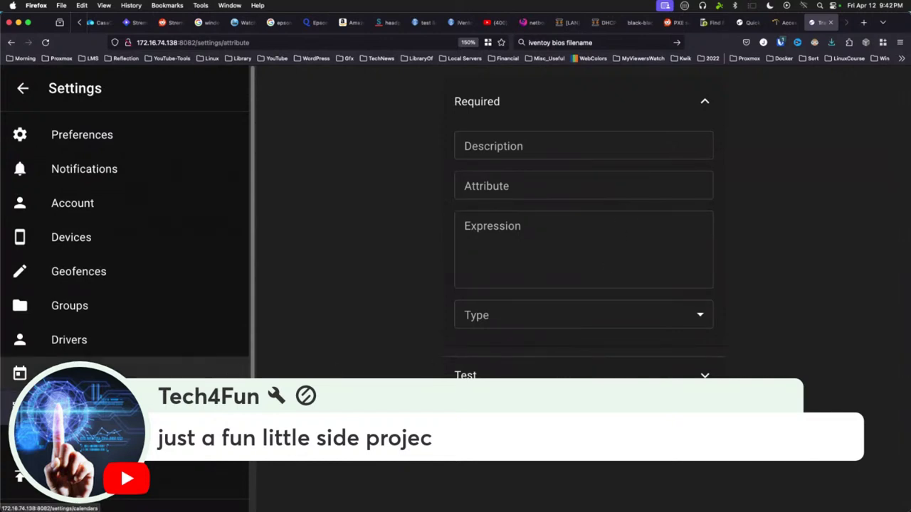
# Visit the Maintenance, Commands and Announcement pages, ending on Server preferences
pyautogui.click(78, 442)
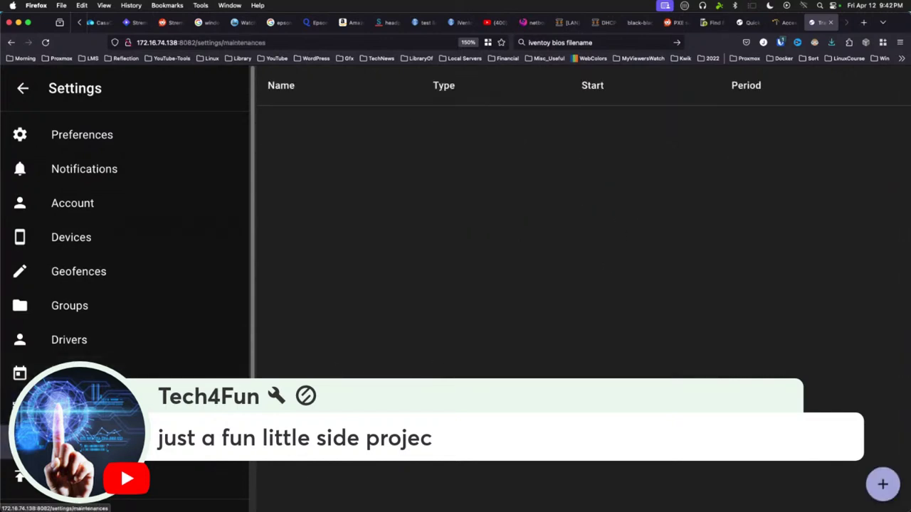
pyautogui.scroll(-3, 78, 427)
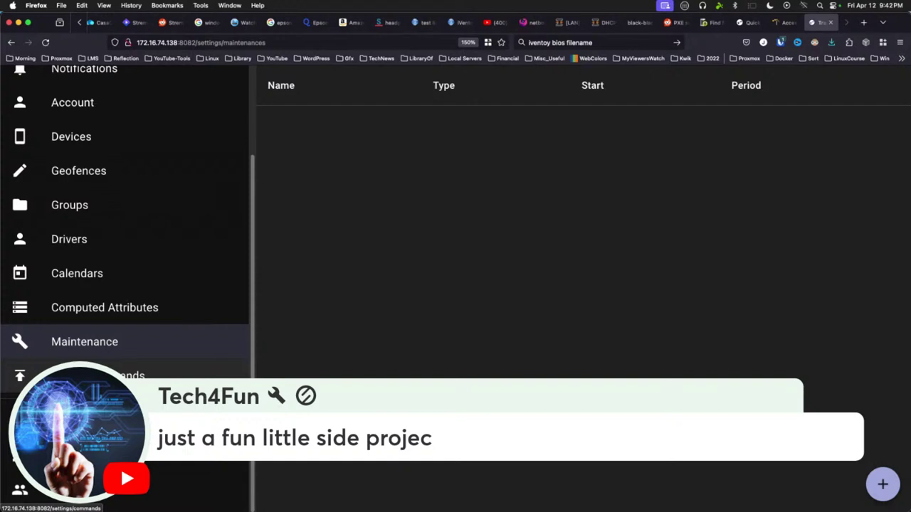
pyautogui.click(106, 376)
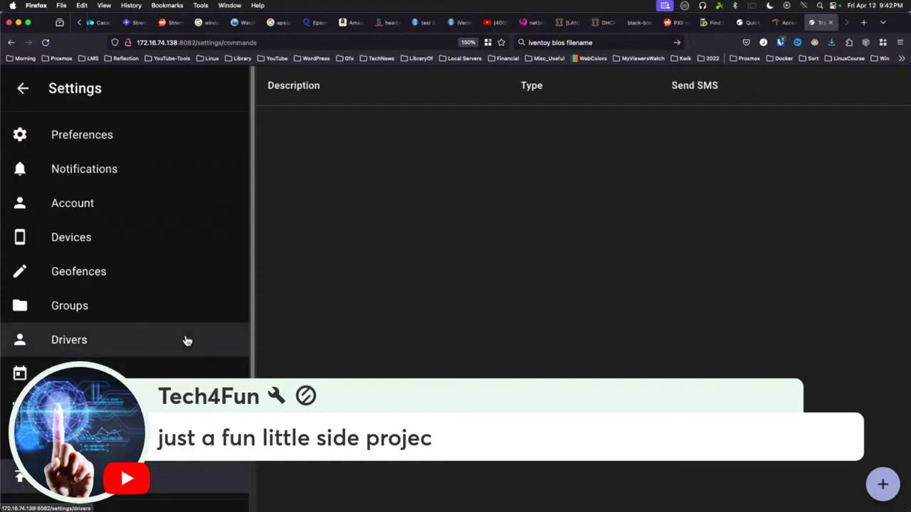
pyautogui.scroll(-3, 126, 351)
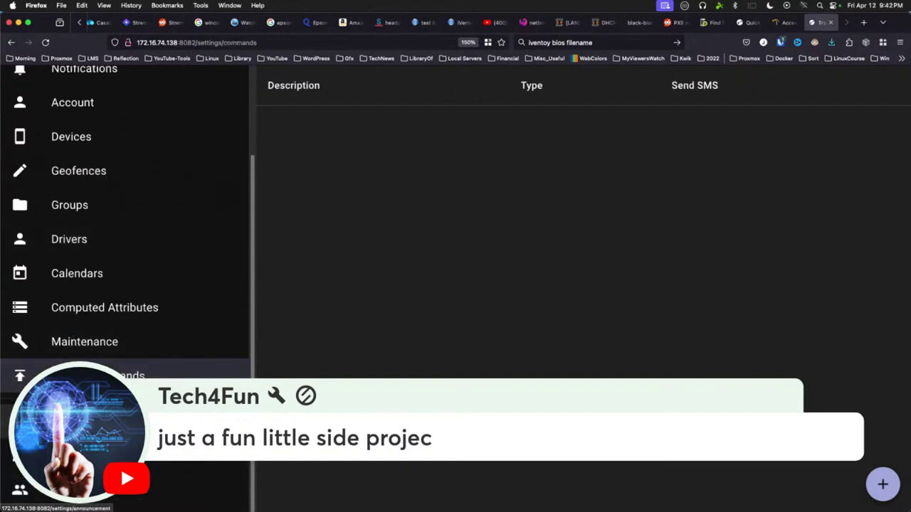
pyautogui.click(106, 410)
pyautogui.scroll(-3, 106, 356)
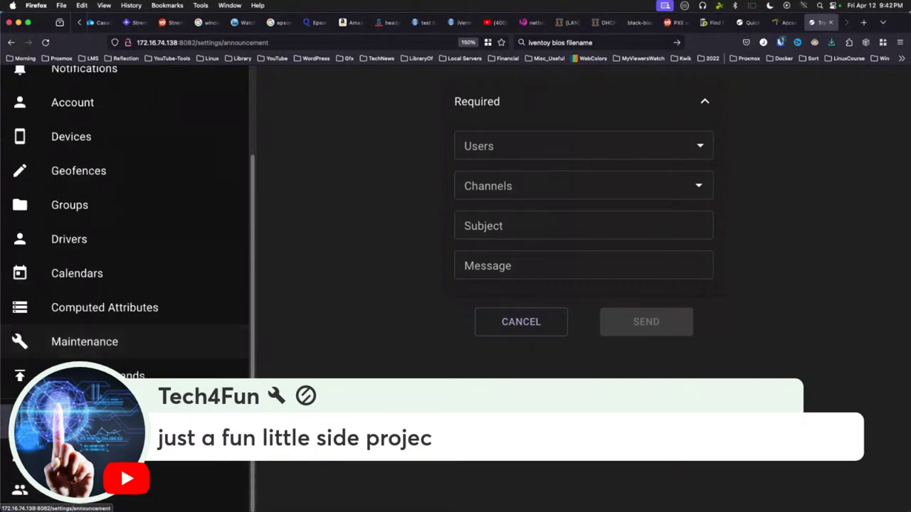
pyautogui.click(107, 455)
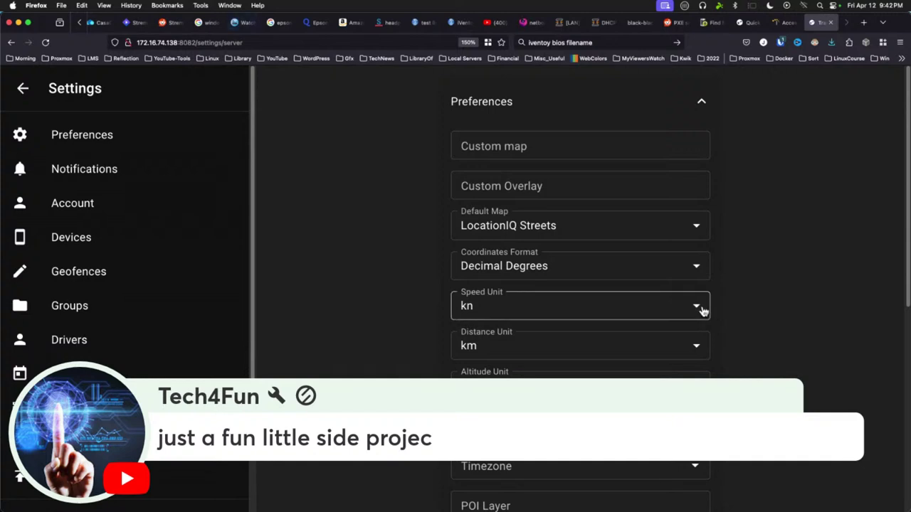
# Set the server speed unit to mph and distance unit to mi
pyautogui.click(701, 311)
pyautogui.click(660, 390)
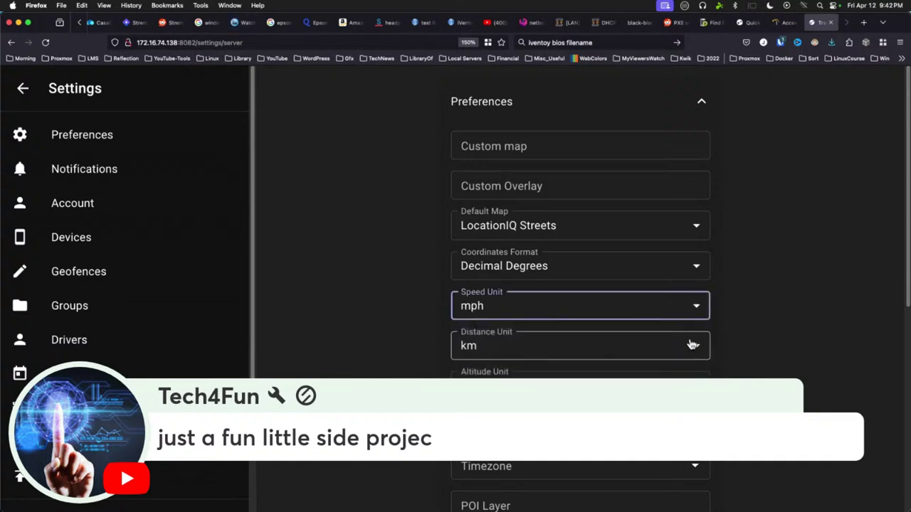
pyautogui.click(695, 346)
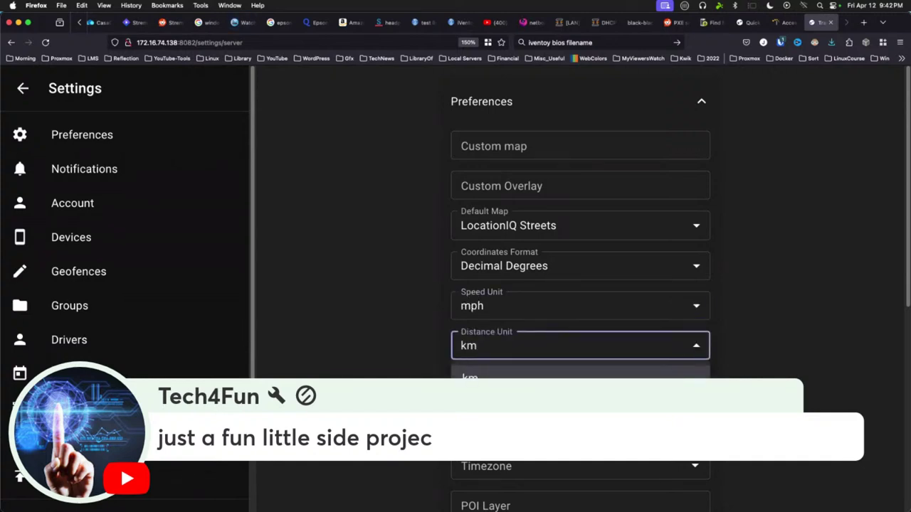
pyautogui.click(683, 411)
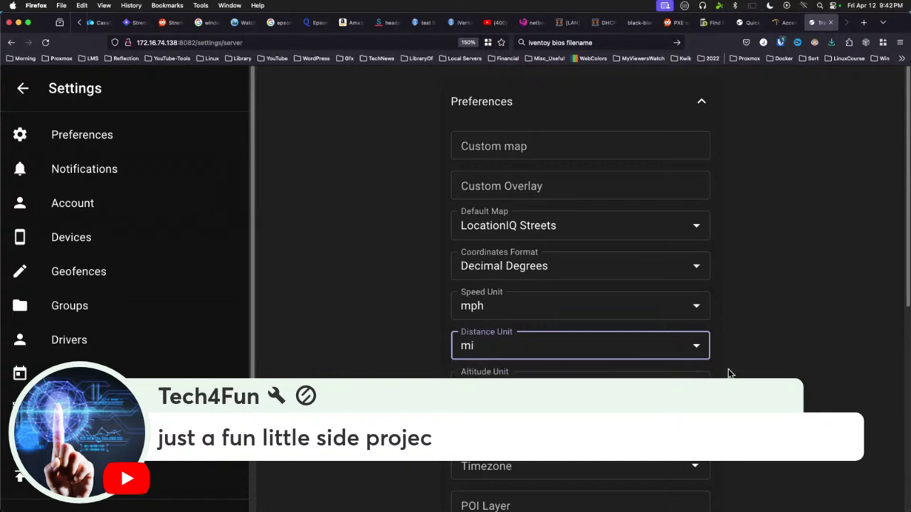
pyautogui.scroll(-5, 751, 355)
pyautogui.scroll(2, 751, 237)
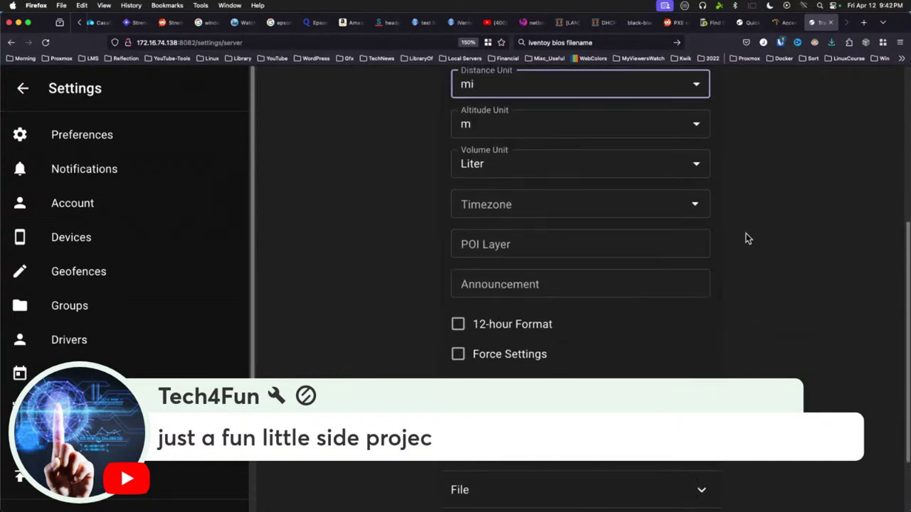
# Set volume to U.S. Gallon and timezone to America/Detroit, then save the server preferences
pyautogui.click(693, 164)
pyautogui.click(673, 227)
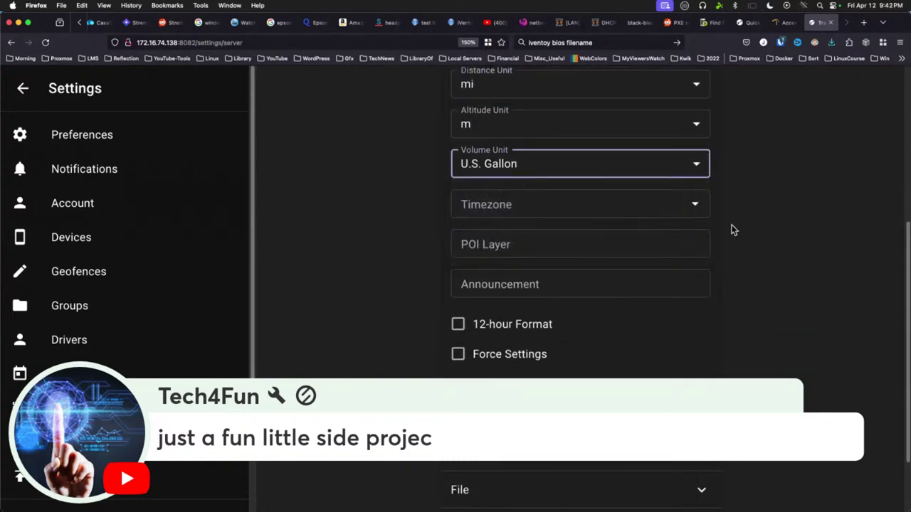
pyautogui.click(694, 205)
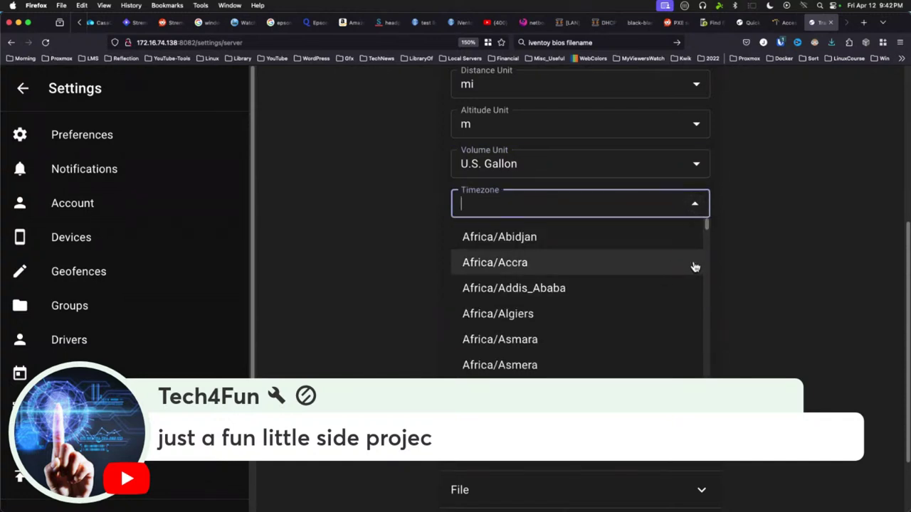
pyautogui.write('Americ')
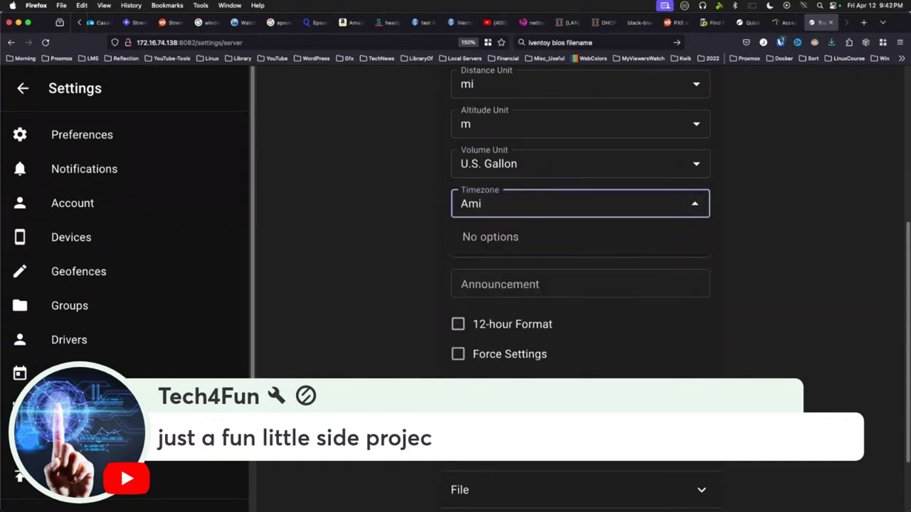
pyautogui.write('a/Detroit')
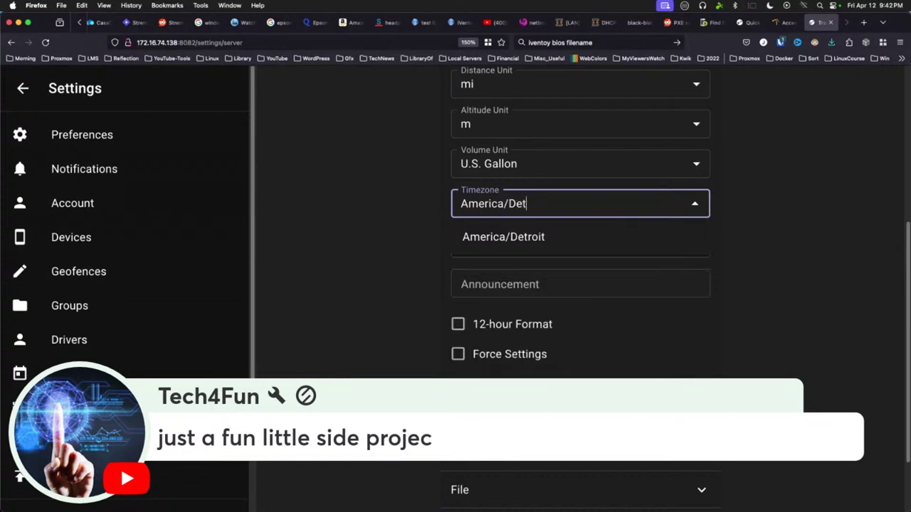
pyautogui.click(587, 238)
pyautogui.scroll(-3, 745, 306)
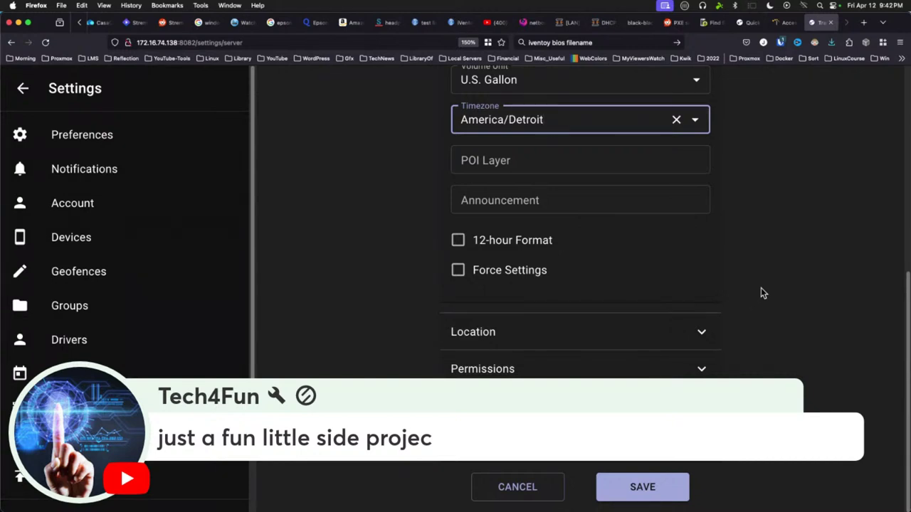
pyautogui.click(642, 487)
pyautogui.scroll(-3, 213, 292)
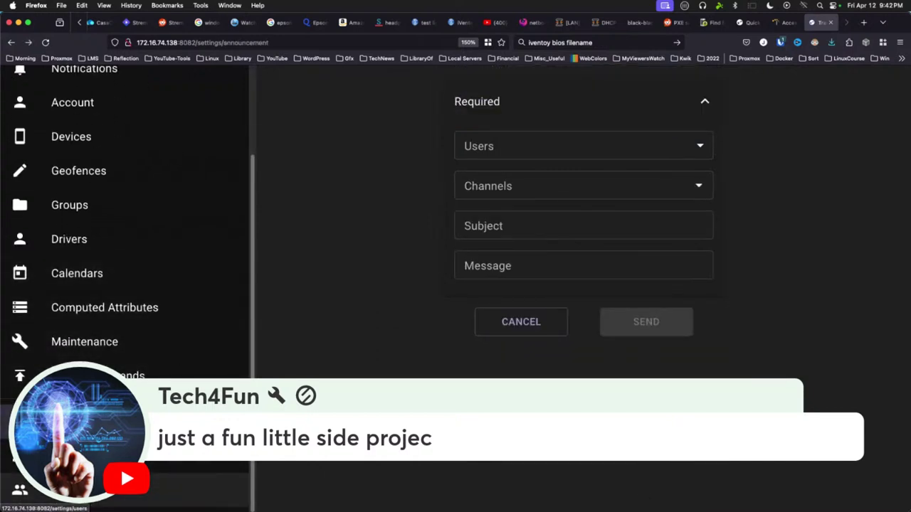
# Open Server settings and expand Location (all zeros) and Permissions (all unchecked) to review them
pyautogui.click(107, 426)
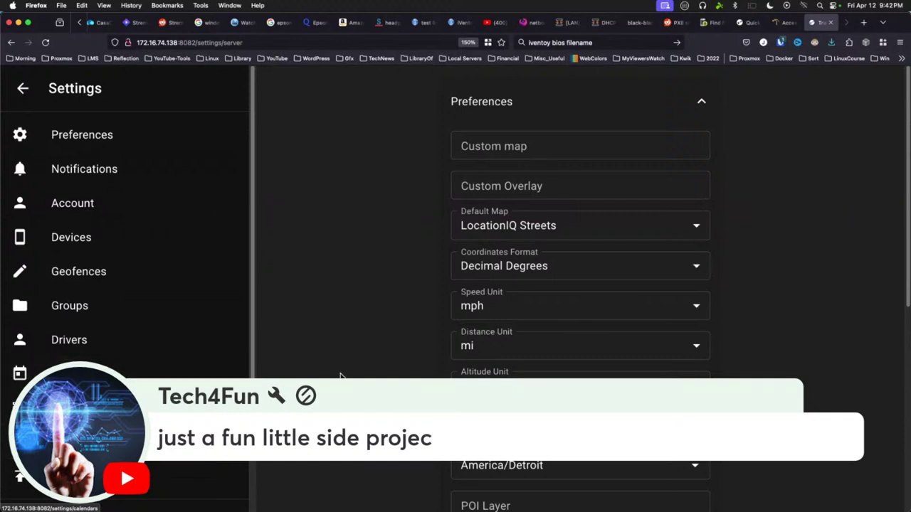
pyautogui.scroll(-5, 342, 375)
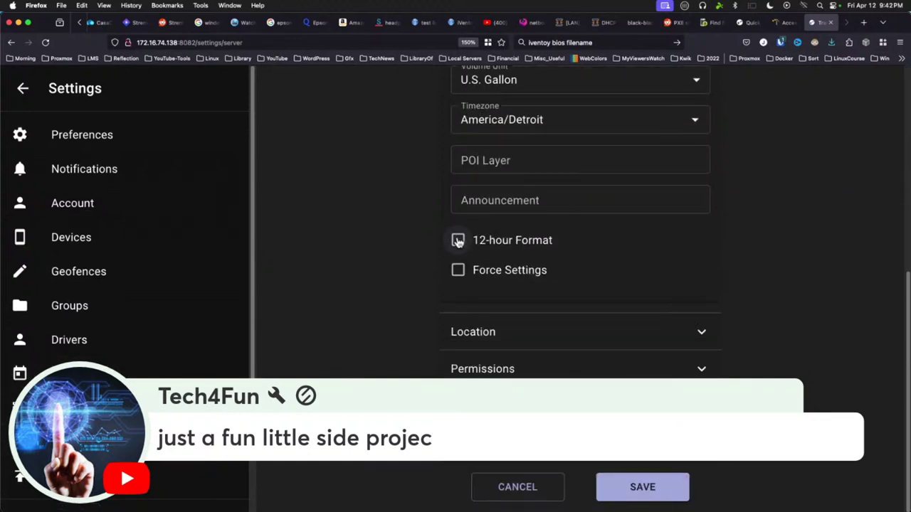
pyautogui.click(482, 330)
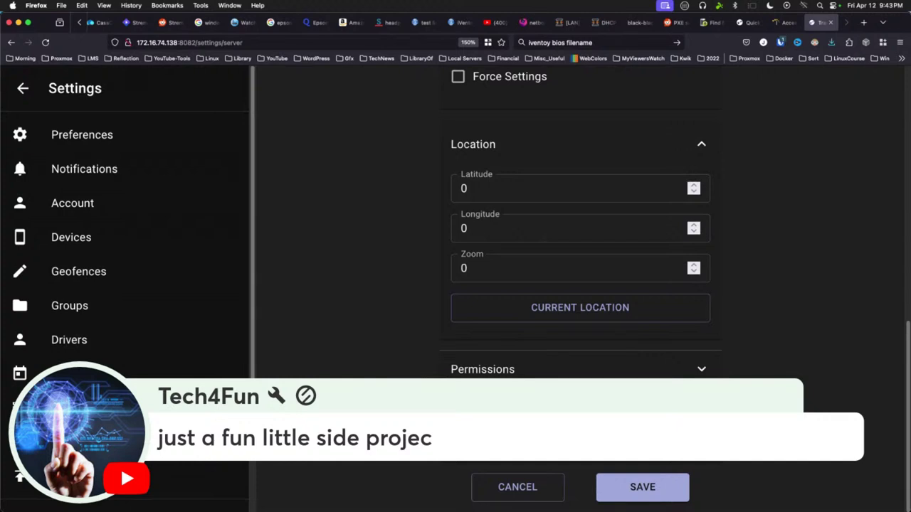
pyautogui.click(508, 368)
pyautogui.scroll(-3, 514, 369)
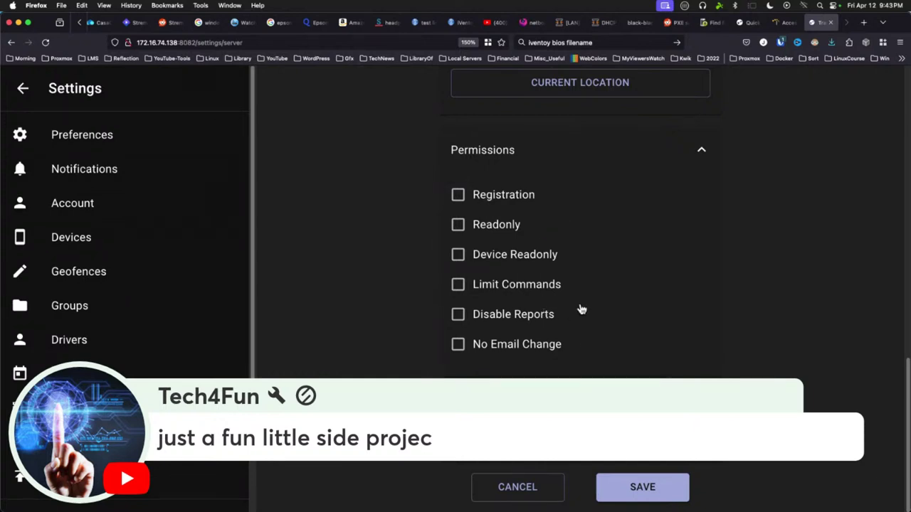
pyautogui.scroll(-3, 521, 270)
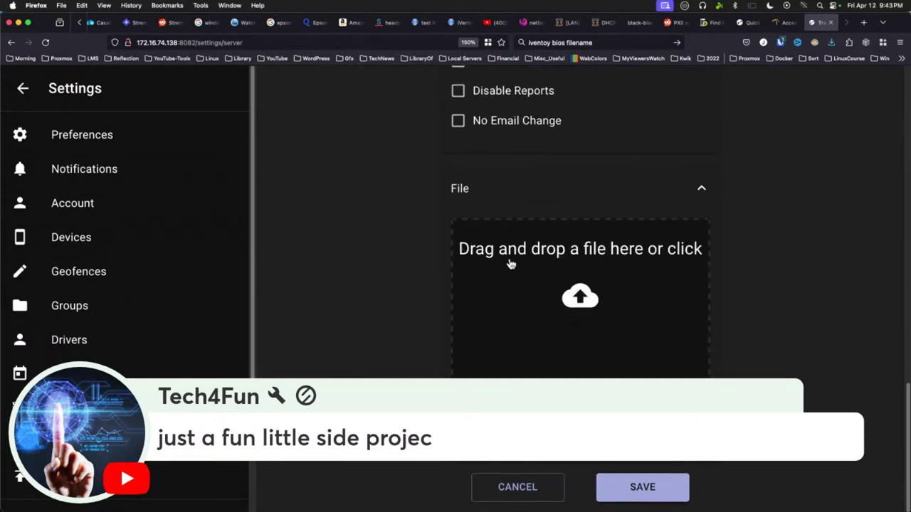
pyautogui.scroll(3, 537, 193)
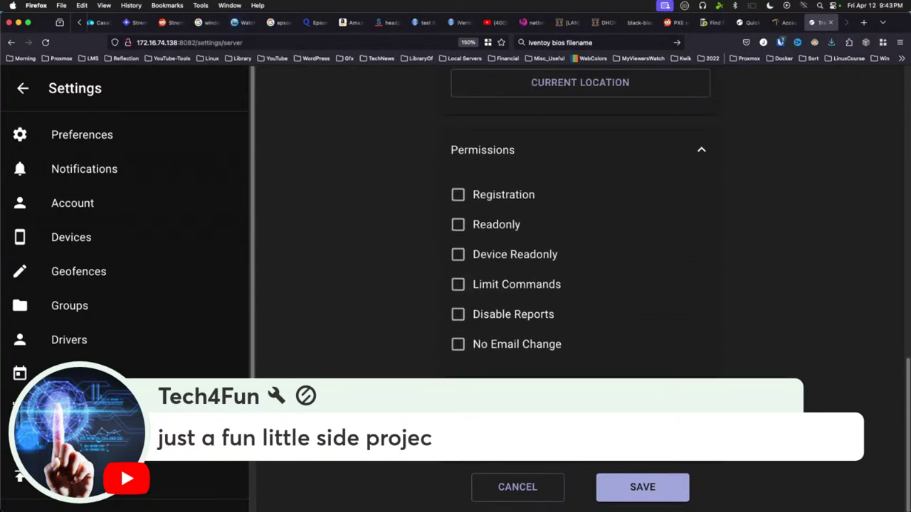
pyautogui.scroll(-3, 504, 294)
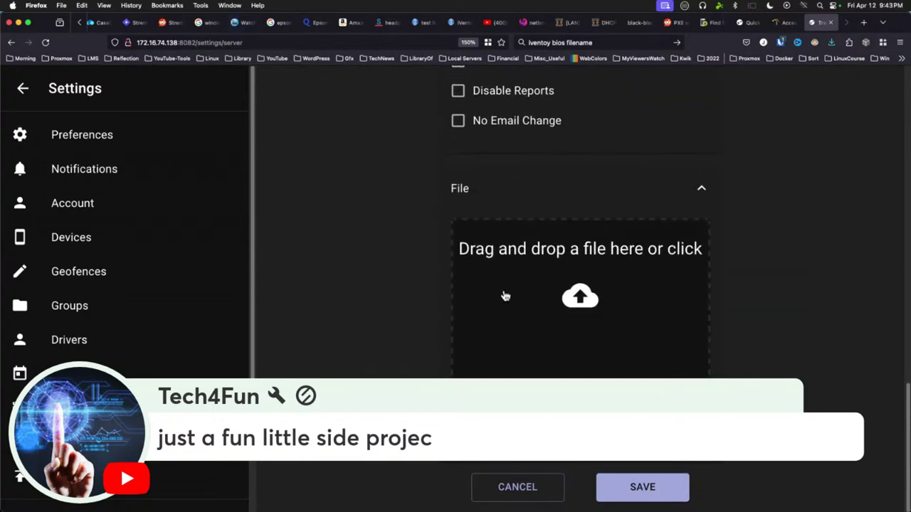
# Upload PracIT_Logo_Smalljpg.jpg from 00_Practical_IT_Channel_Assets to the File section and save
pyautogui.click(583, 299)
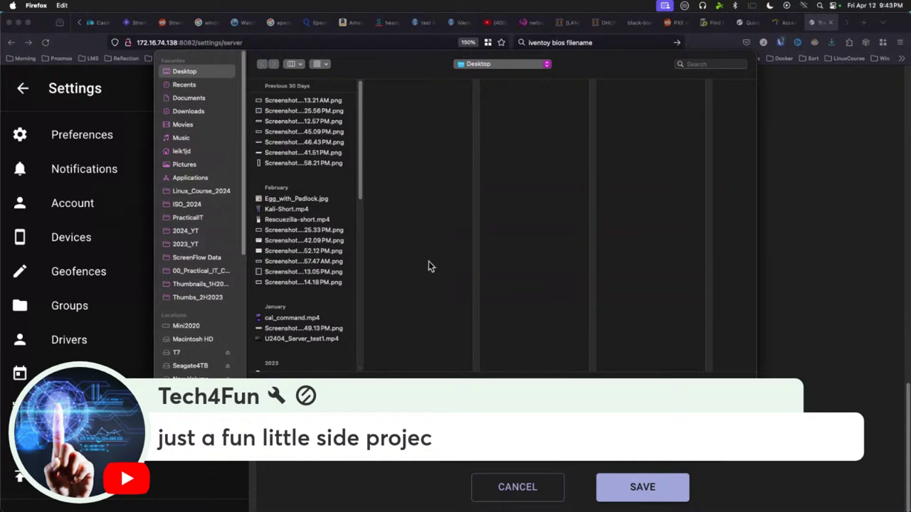
pyautogui.click(183, 270)
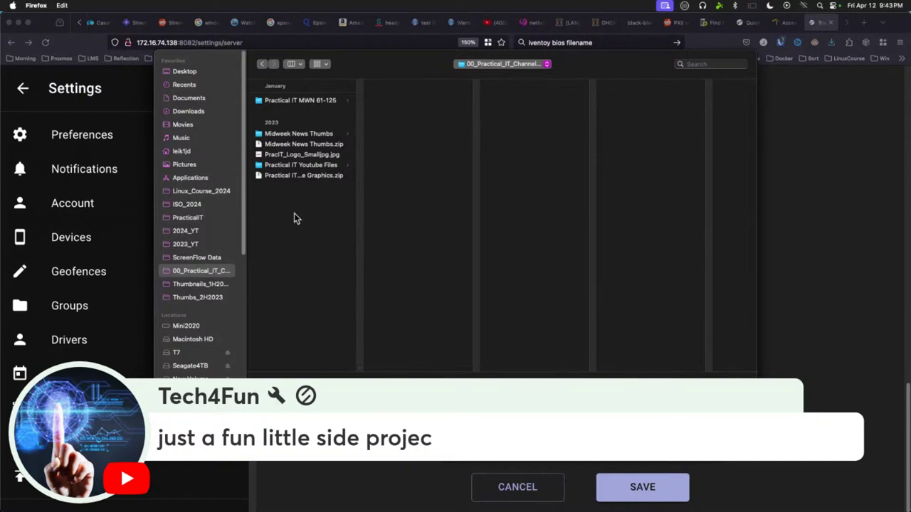
pyautogui.click(273, 156)
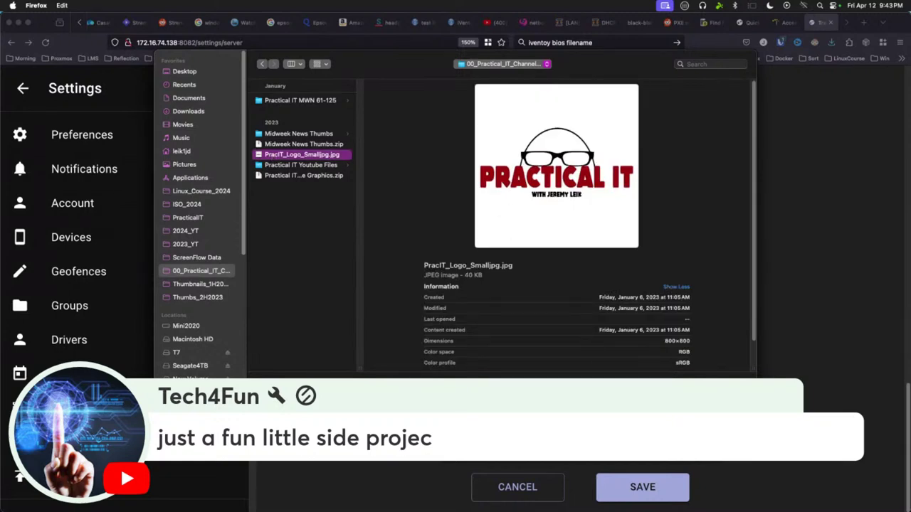
pyautogui.press('Return')
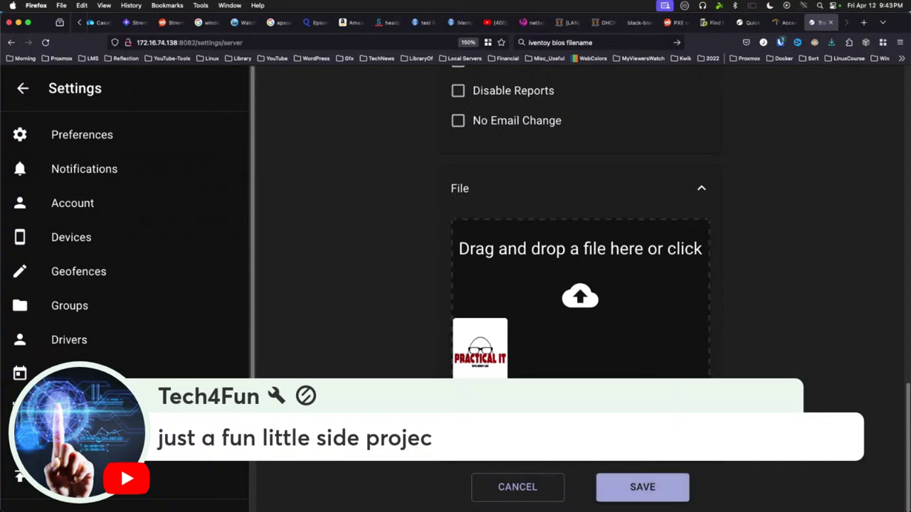
pyautogui.scroll(-2, 580, 235)
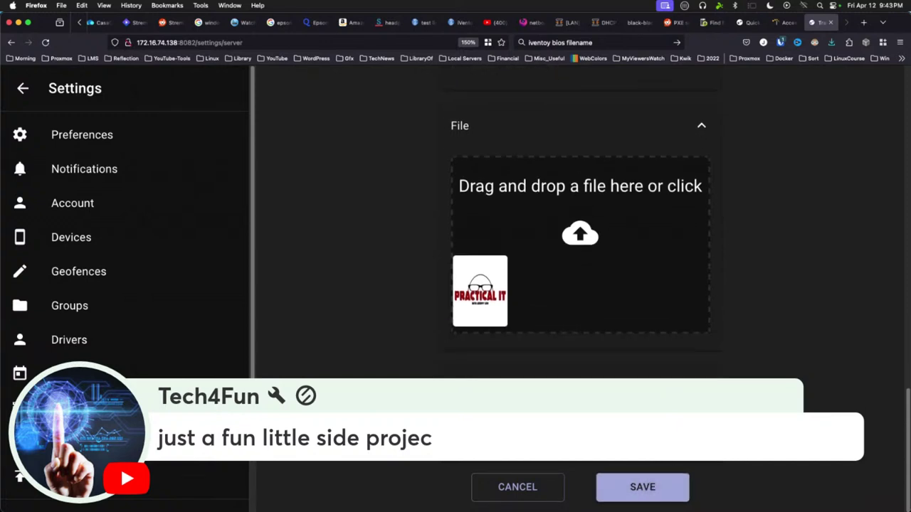
pyautogui.click(628, 490)
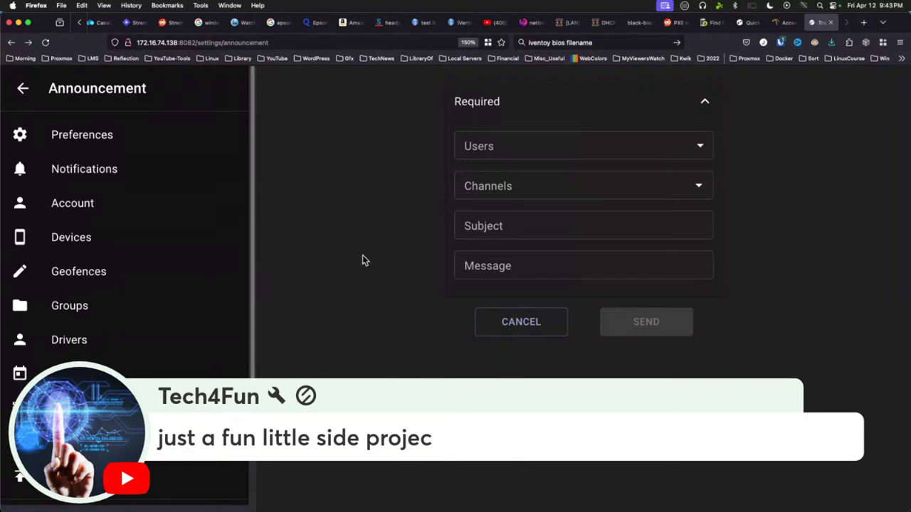
# Go back to the Traccar map, toggle the device list, and open the + Register device form
pyautogui.click(23, 88)
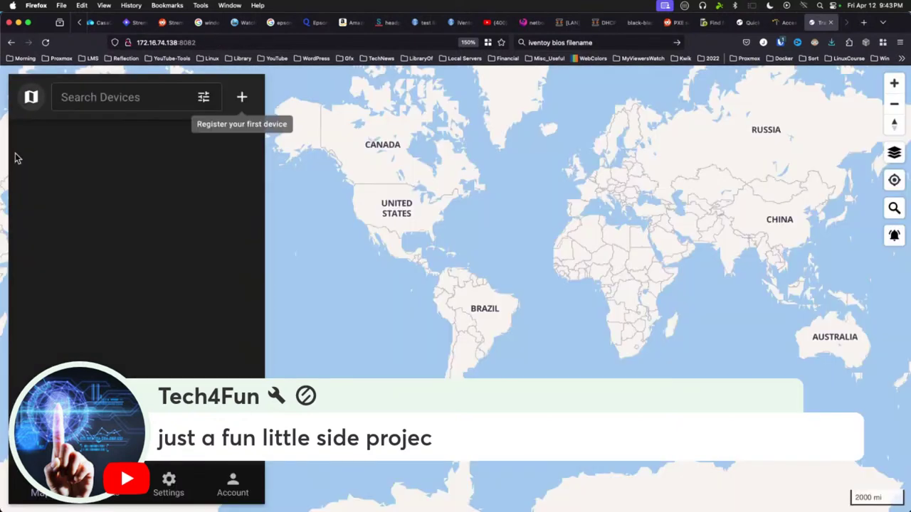
pyautogui.click(31, 99)
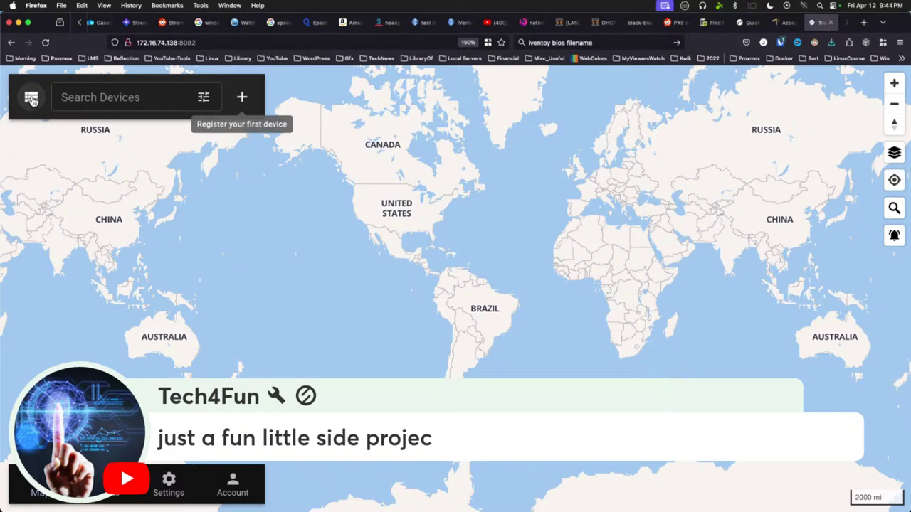
pyautogui.click(31, 99)
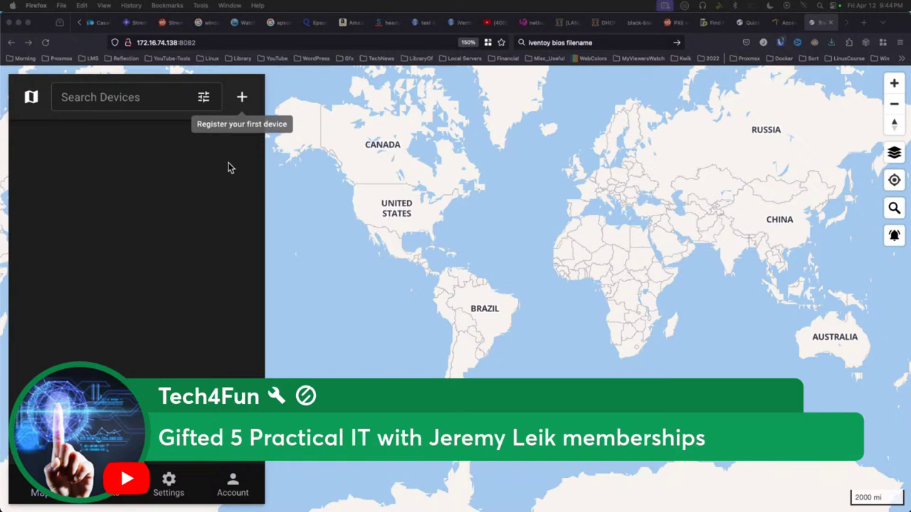
pyautogui.click(242, 100)
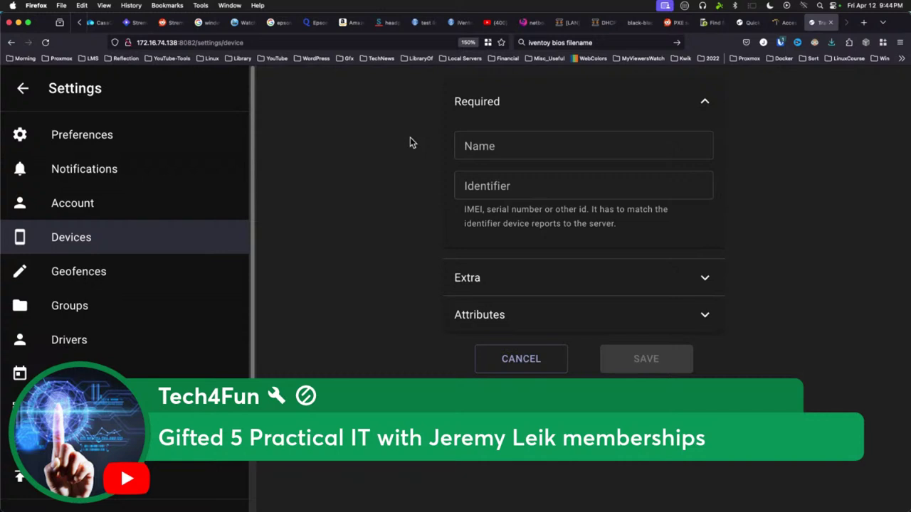
# Leave the empty Name and Identifier form unsaved and return to the Traccar map
pyautogui.click(561, 146)
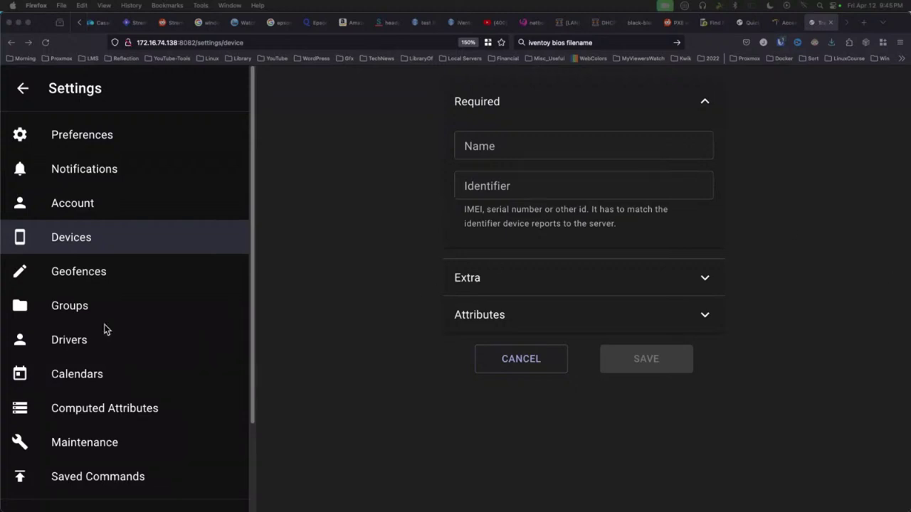
pyautogui.scroll(-3, 166, 329)
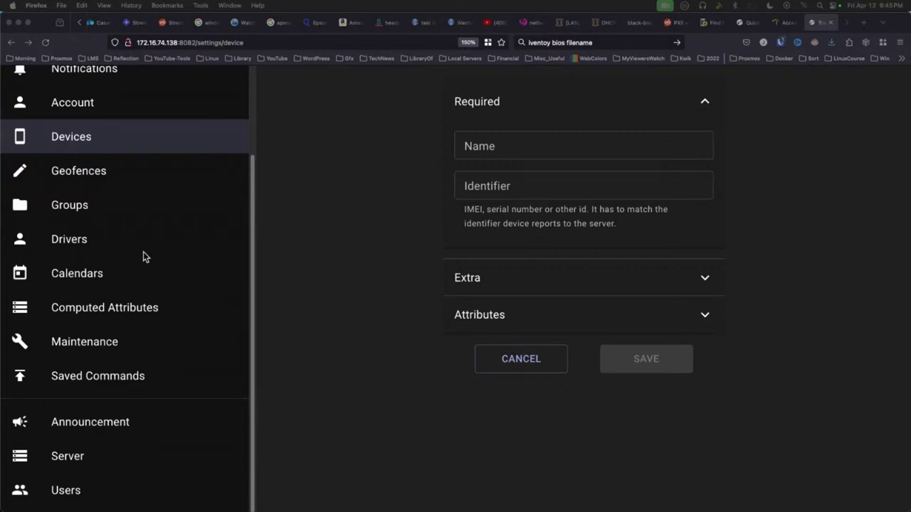
pyautogui.scroll(3, 143, 253)
pyautogui.click(22, 88)
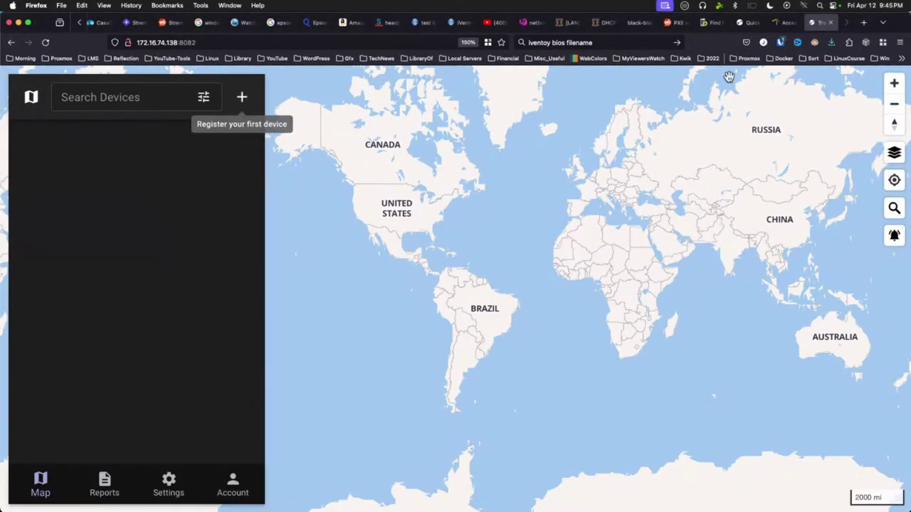
# Read the traccar.org Quick Start sections 2–4 down to the footer and back to the top
pyautogui.click(747, 22)
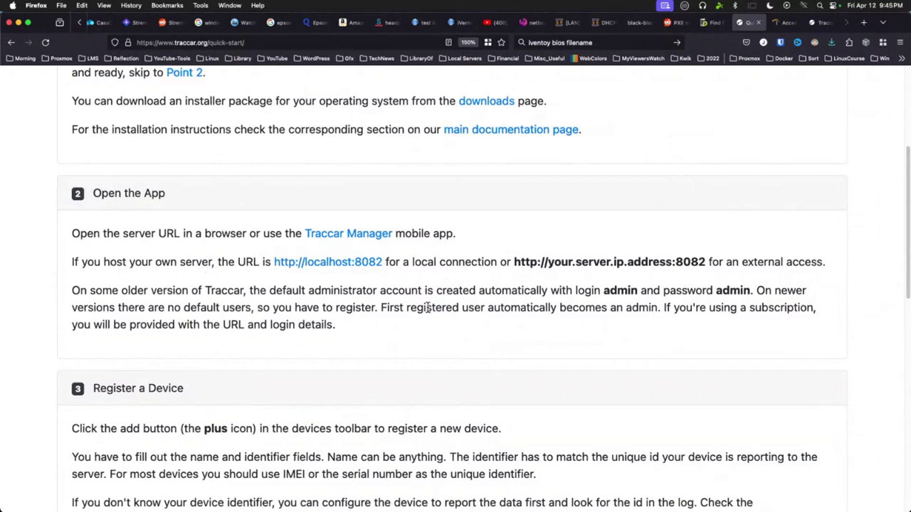
pyautogui.scroll(-5, 375, 319)
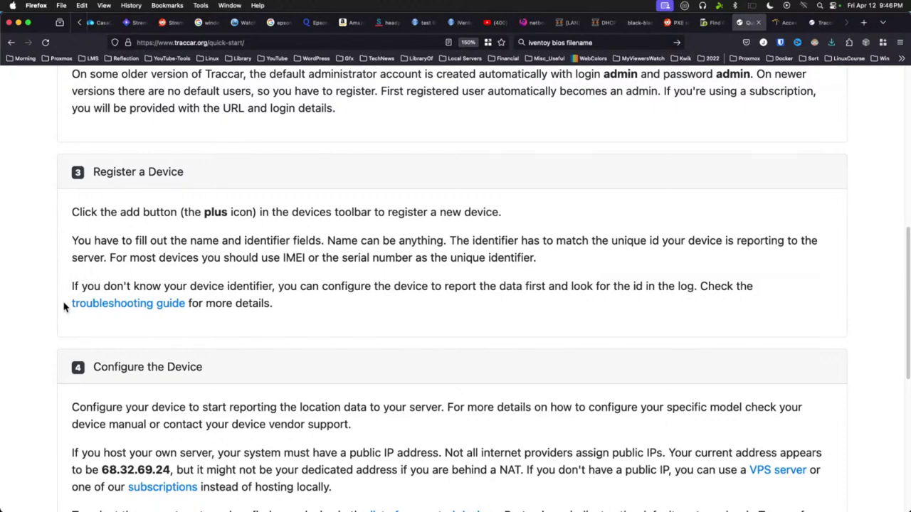
pyautogui.scroll(-5, 65, 274)
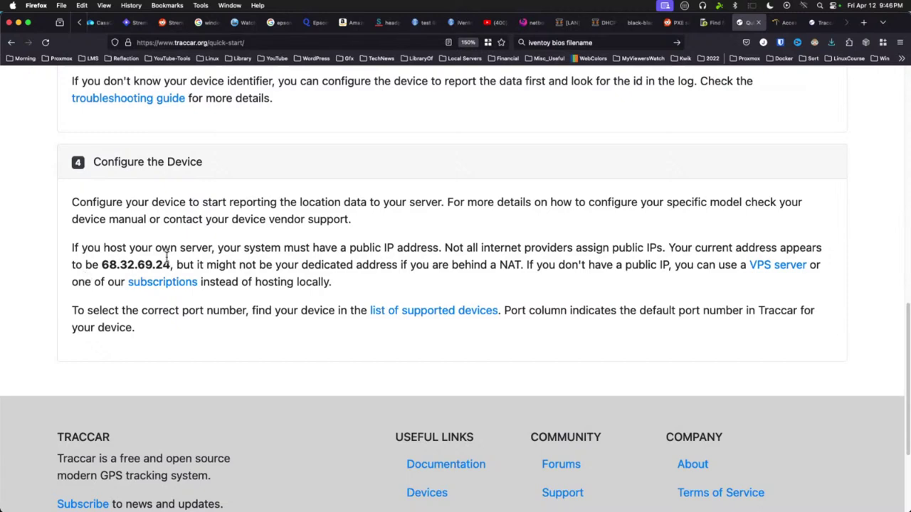
pyautogui.scroll(-4, 207, 260)
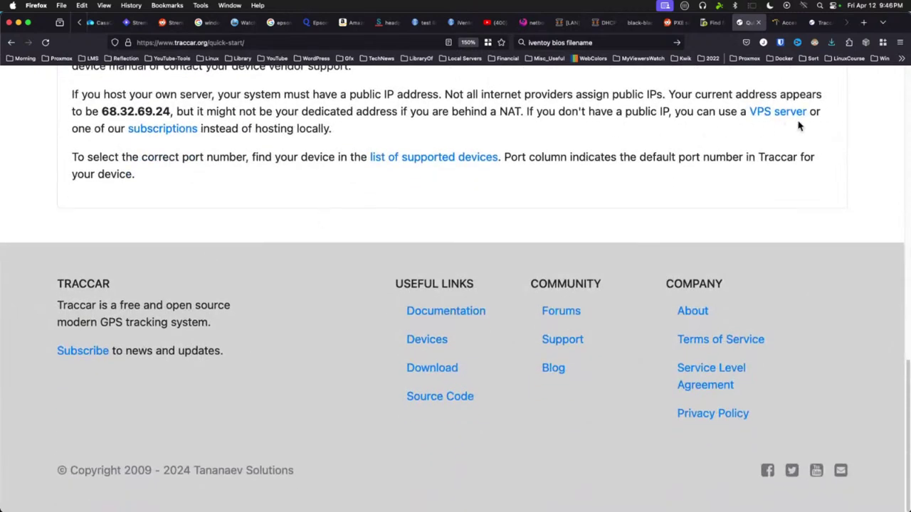
pyautogui.scroll(10, 567, 183)
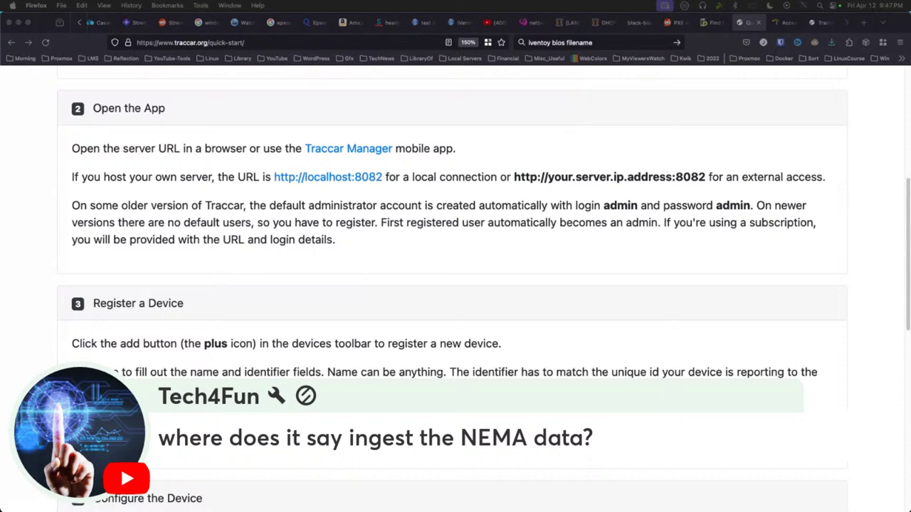
pyautogui.scroll(5, 600, 368)
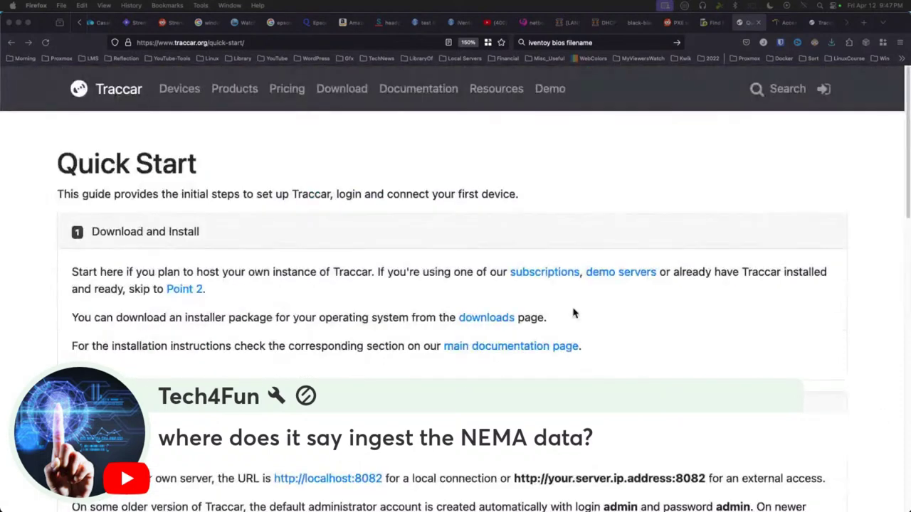
# Search traccar.org for 'nmea' and scroll down to the matching Forum Topics
pyautogui.click(13, 44)
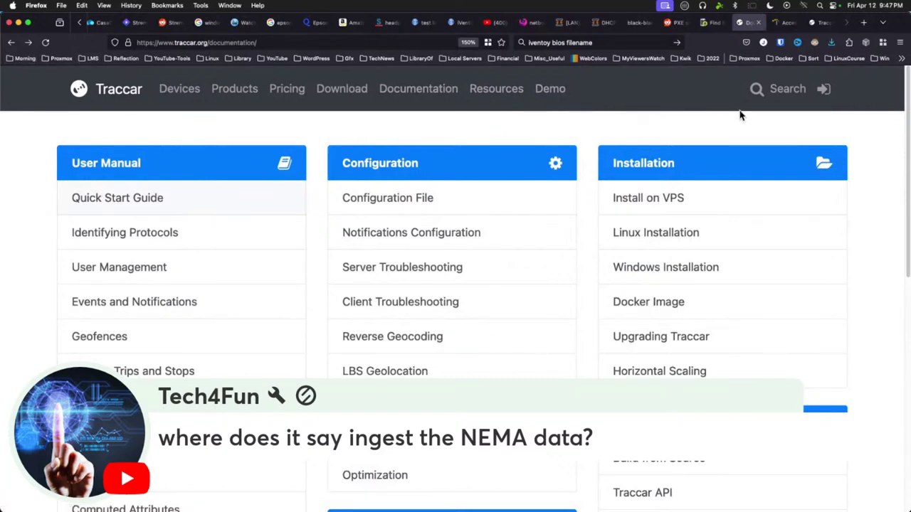
pyautogui.click(757, 93)
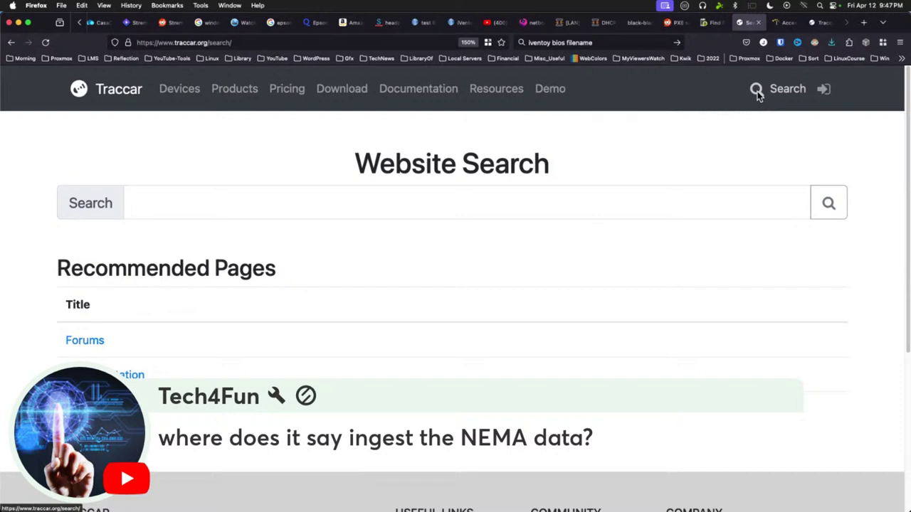
pyautogui.click(566, 211)
pyautogui.write('nmea')
pyautogui.press('Return')
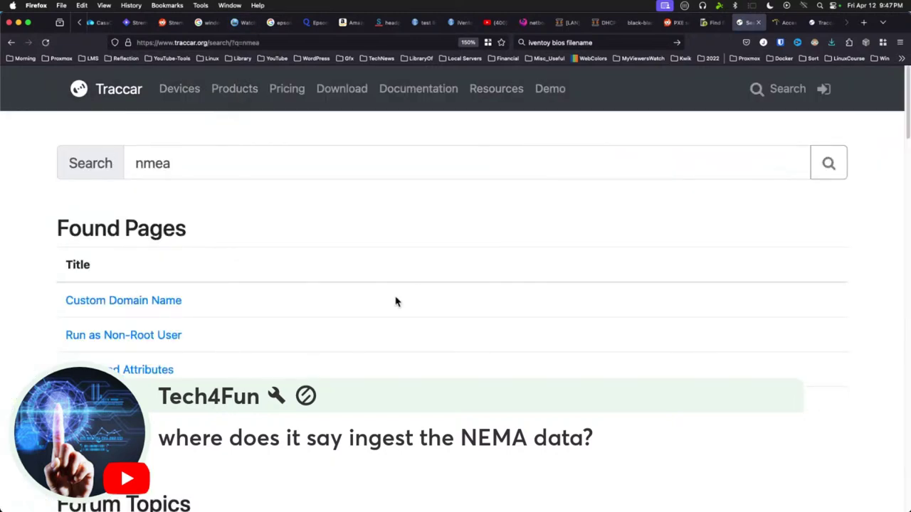
pyautogui.scroll(-5, 401, 264)
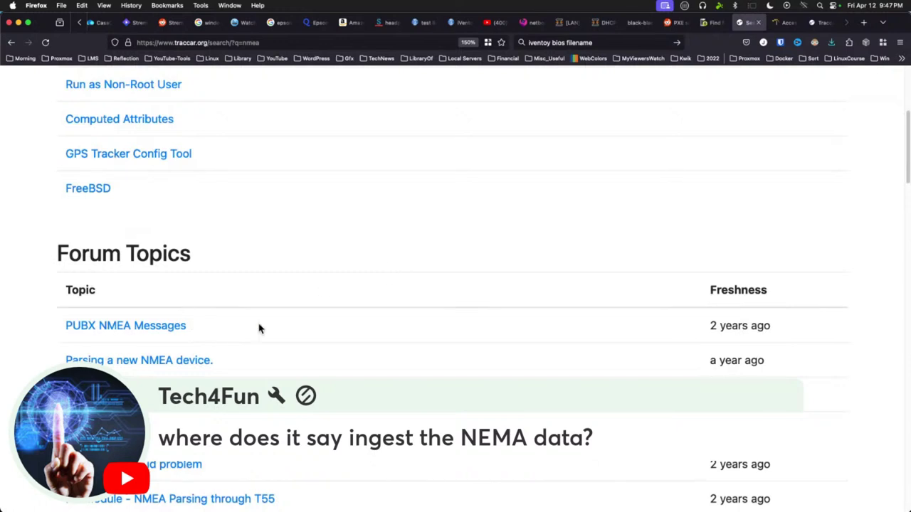
pyautogui.scroll(-3, 286, 303)
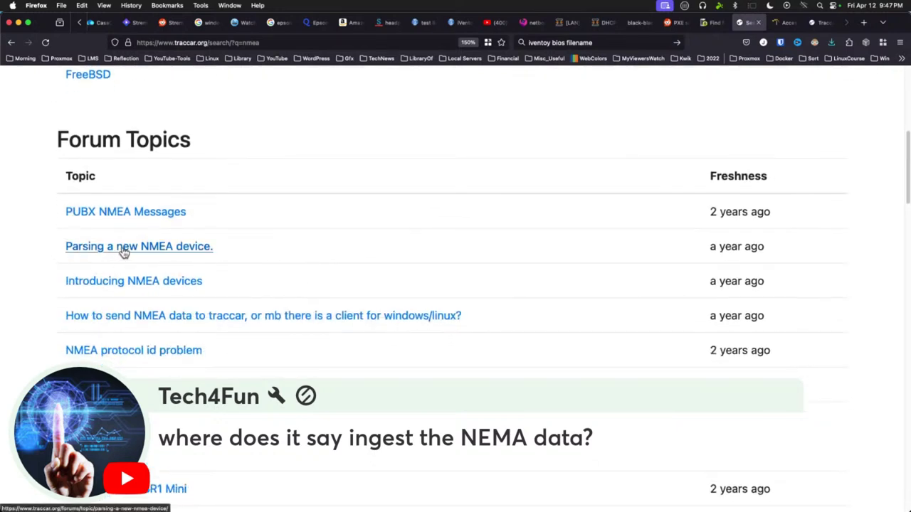
# Read the 'Introducing NMEA devices' forum replies about sending NMEA over UDP port 5005
pyautogui.click(93, 285)
pyautogui.scroll(-3, 107, 304)
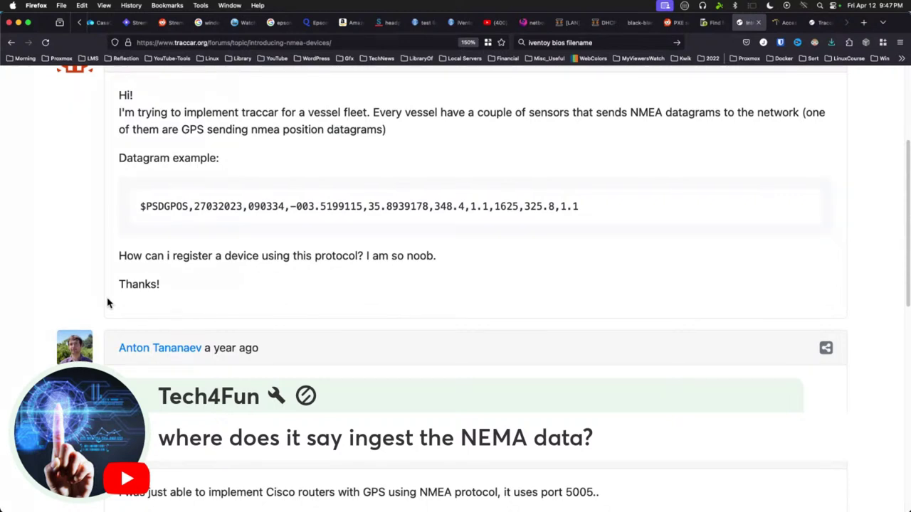
pyautogui.scroll(-3, 107, 303)
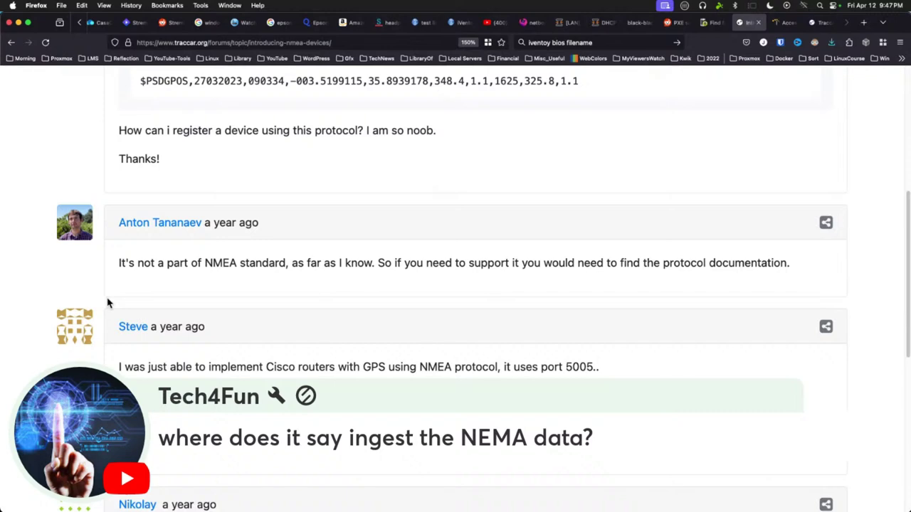
pyautogui.scroll(-4, 108, 303)
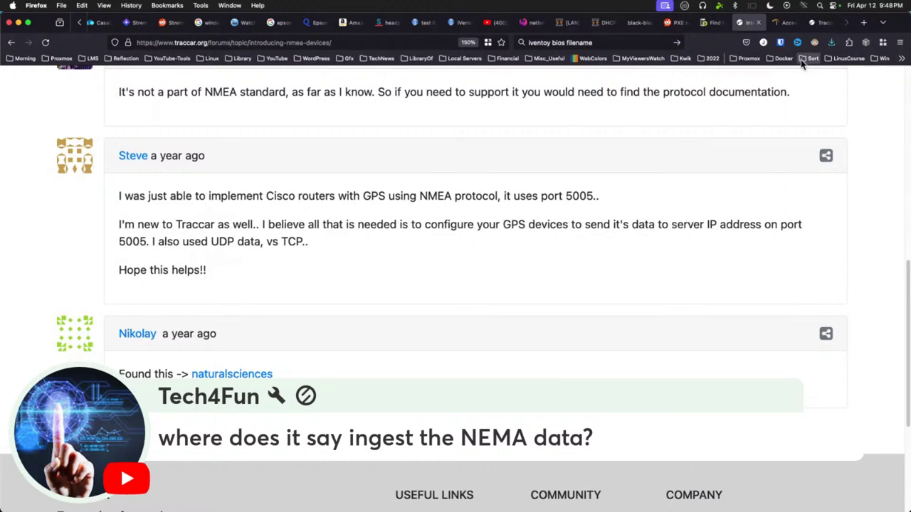
pyautogui.click(787, 24)
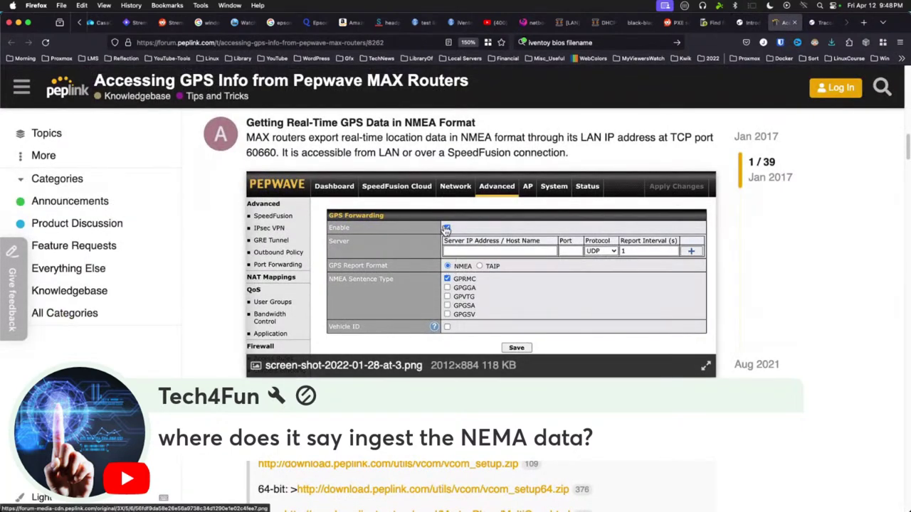
pyautogui.press('super+plus')
pyautogui.press('super+plus')
pyautogui.press('super+plus')
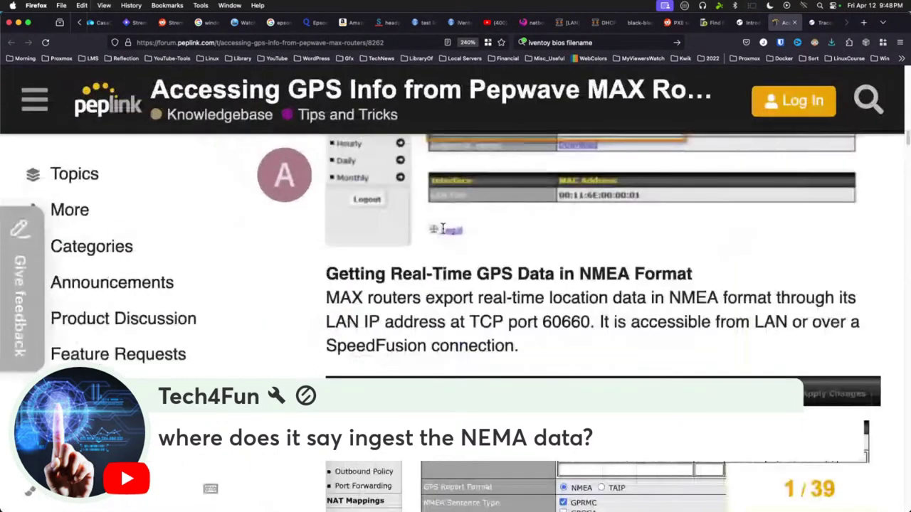
pyautogui.scroll(-3, 603, 321)
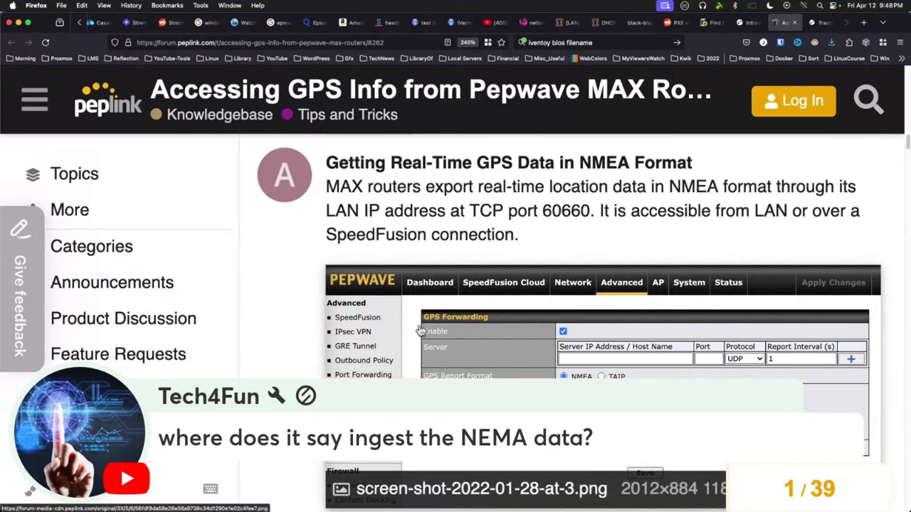
pyautogui.scroll(-3, 486, 325)
pyautogui.scroll(-1, 486, 325)
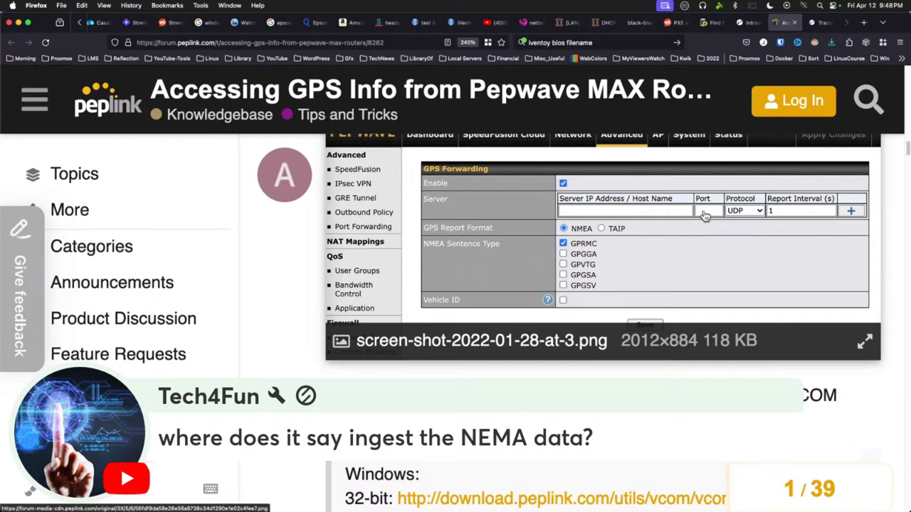
pyautogui.click(867, 344)
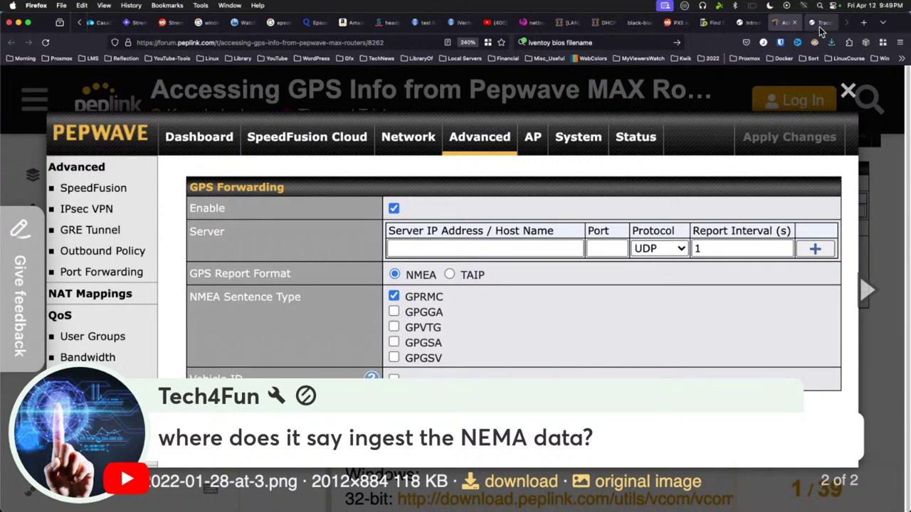
pyautogui.click(819, 25)
pyautogui.click(747, 23)
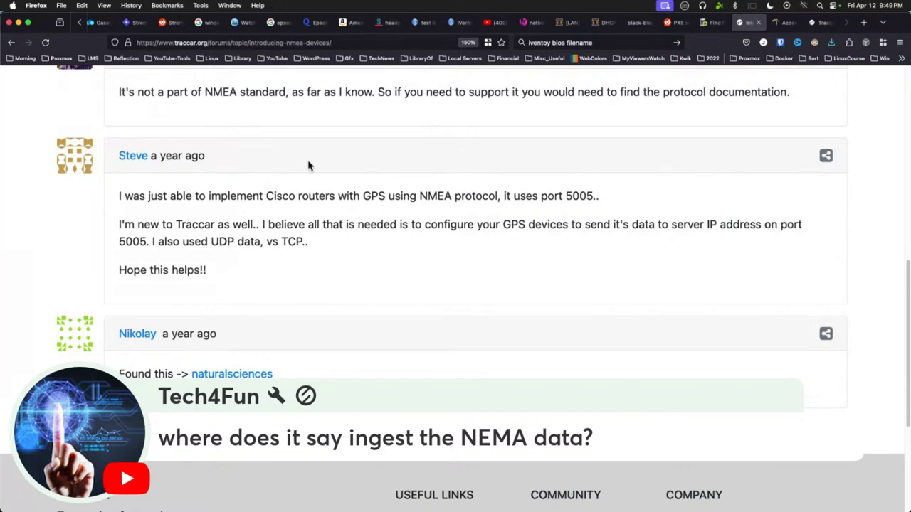
pyautogui.click(353, 37)
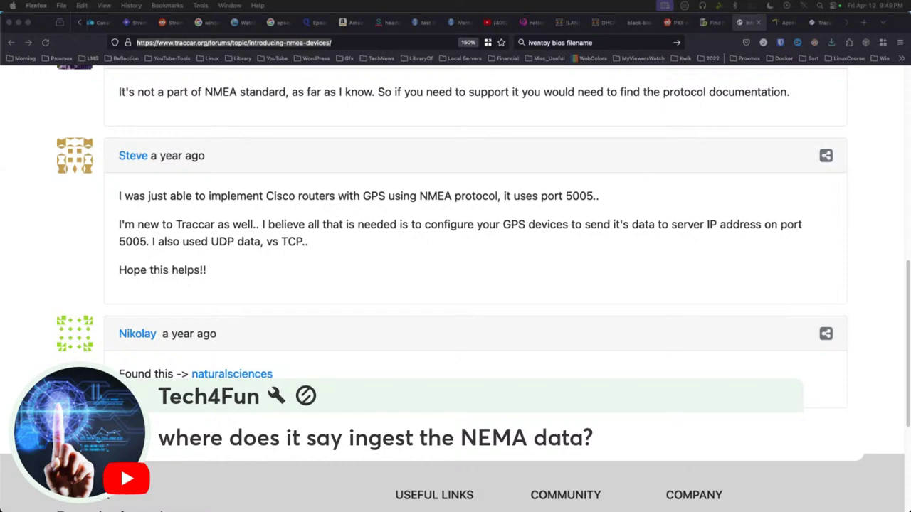
pyautogui.click(64, 240)
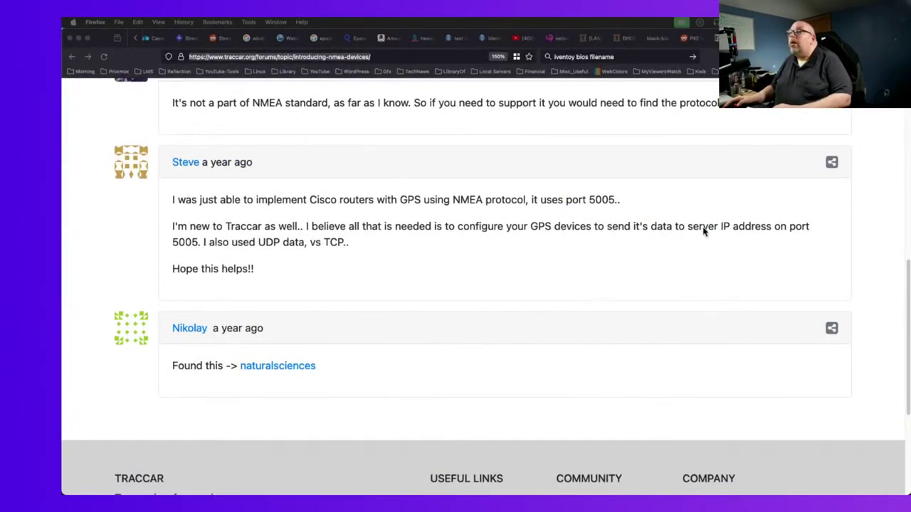
# Open alternativeto.net in a new tab and go to the Traccar alternatives page
pyautogui.press('super+t')
pyautogui.write('alternativeto.net')
pyautogui.press('Return')
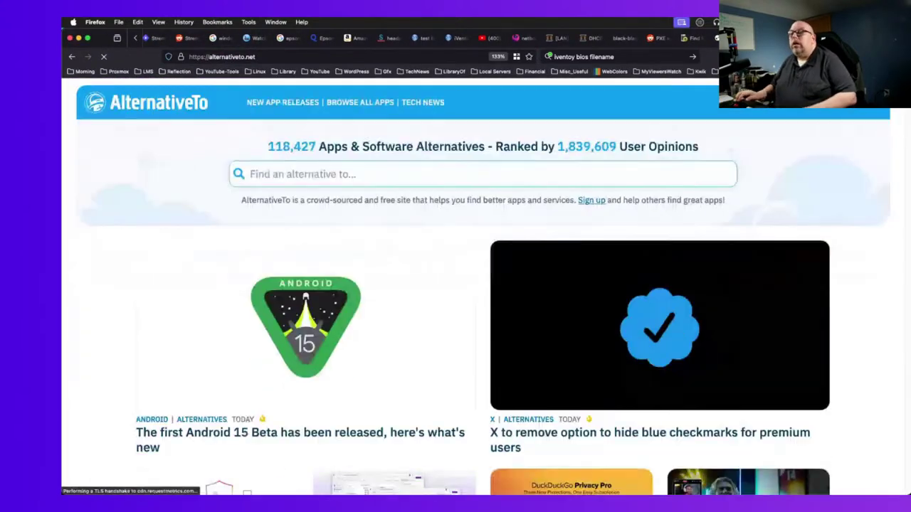
pyautogui.click(391, 174)
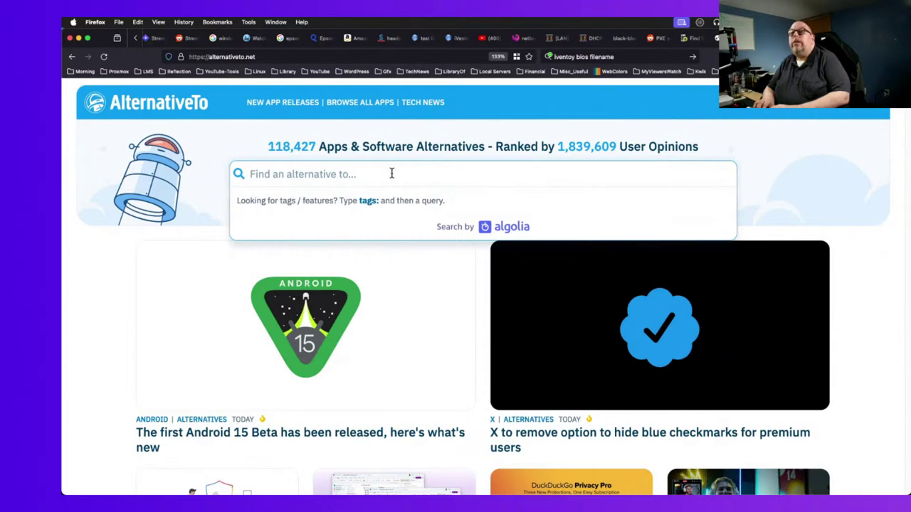
pyautogui.write('traccar')
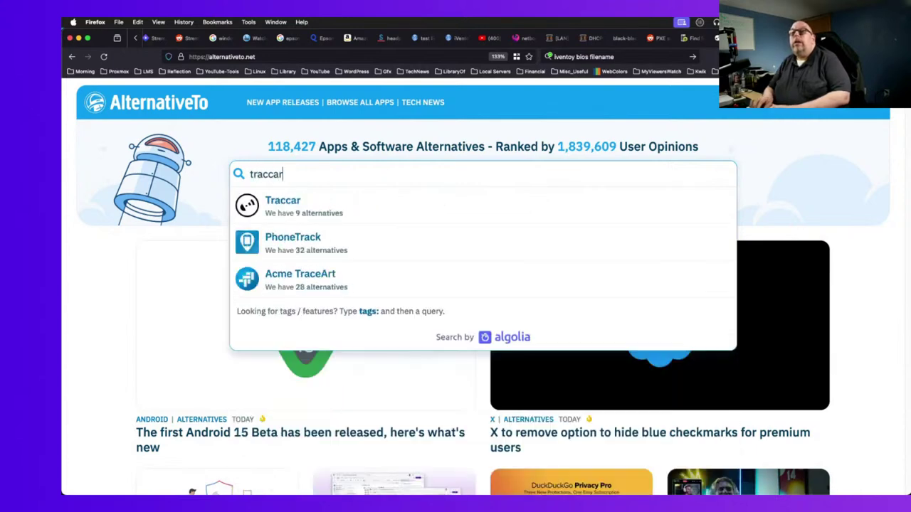
pyautogui.scroll(-1, 358, 207)
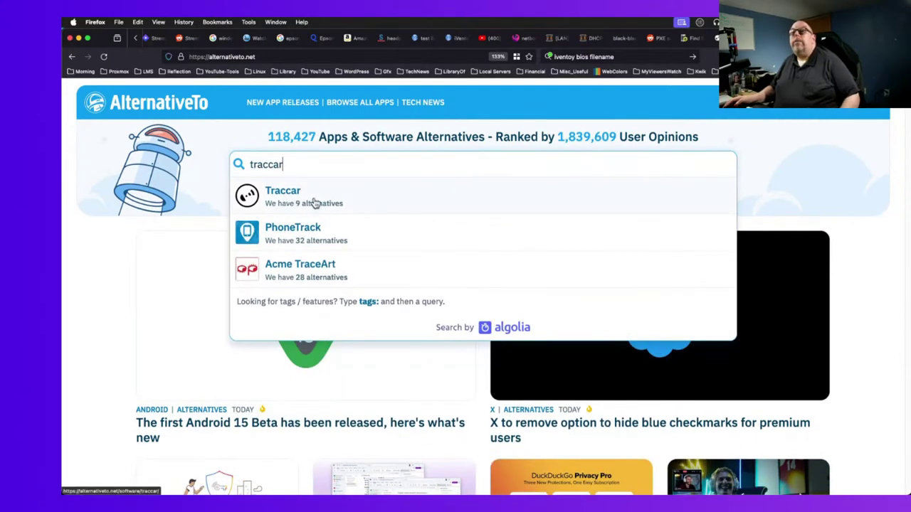
pyautogui.click(273, 202)
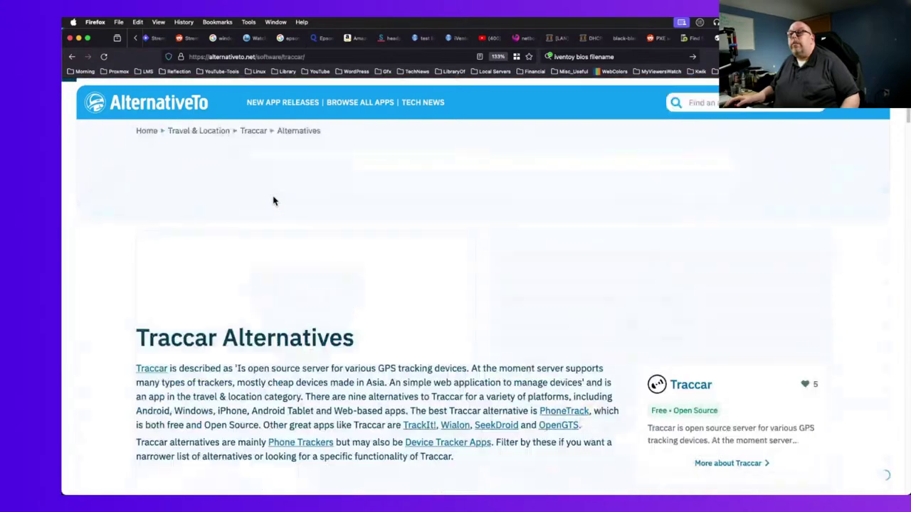
# Filter the Traccar alternatives to Open Source, leaving 4 of 9 apps
pyautogui.scroll(-5, 514, 297)
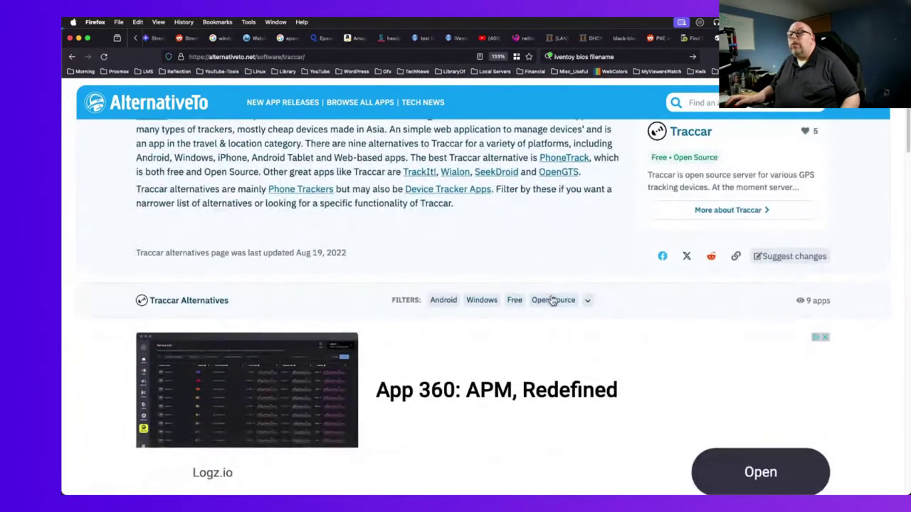
pyautogui.scroll(-3, 555, 301)
pyautogui.scroll(-3, 556, 303)
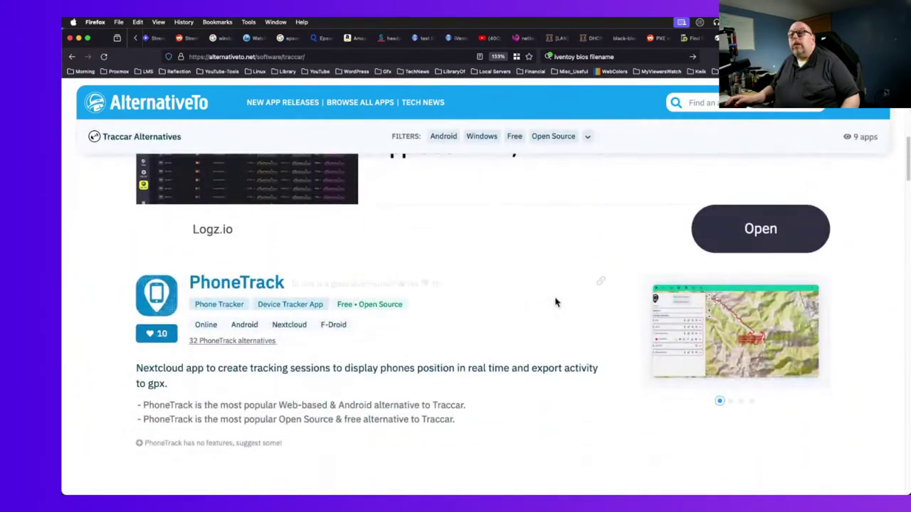
pyautogui.scroll(-2, 555, 302)
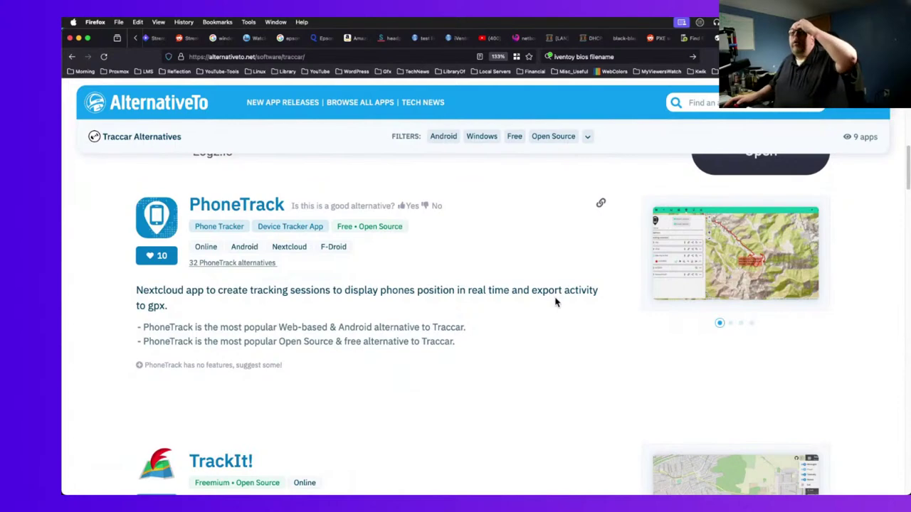
pyautogui.scroll(2, 556, 303)
pyautogui.scroll(2, 556, 302)
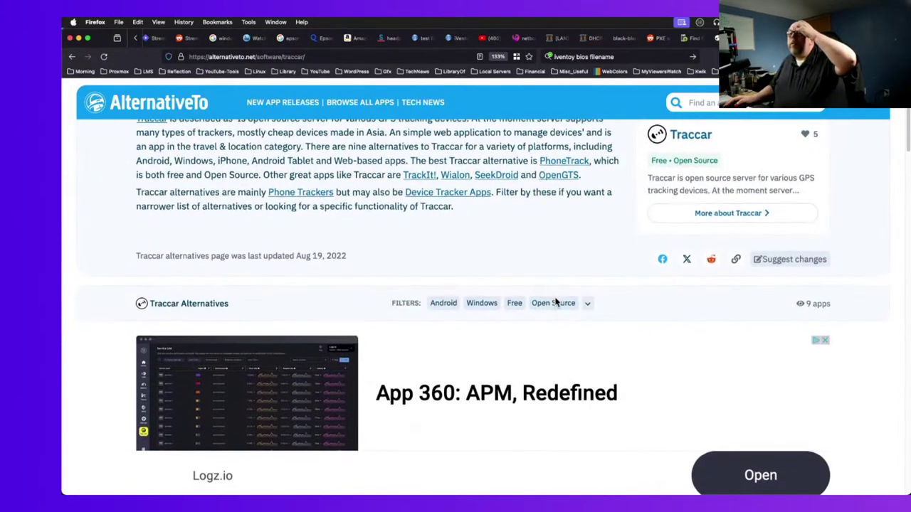
pyautogui.click(556, 300)
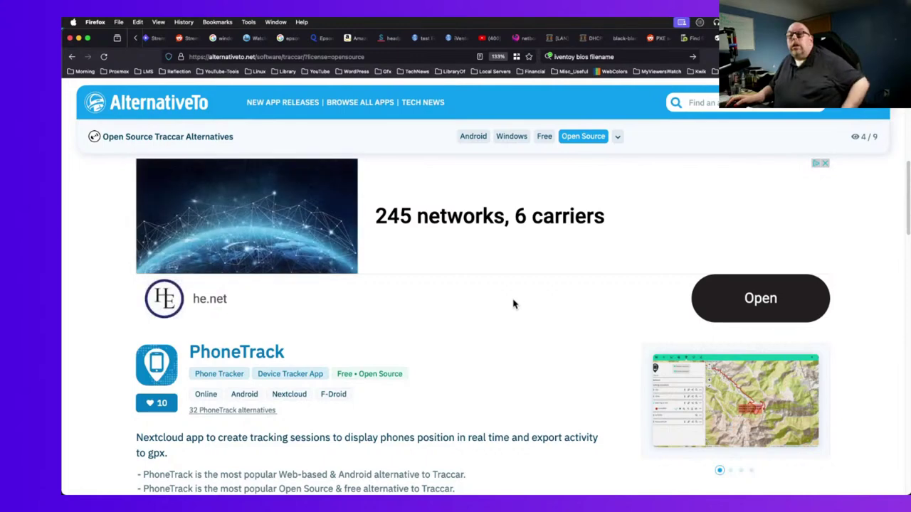
pyautogui.scroll(-2, 516, 306)
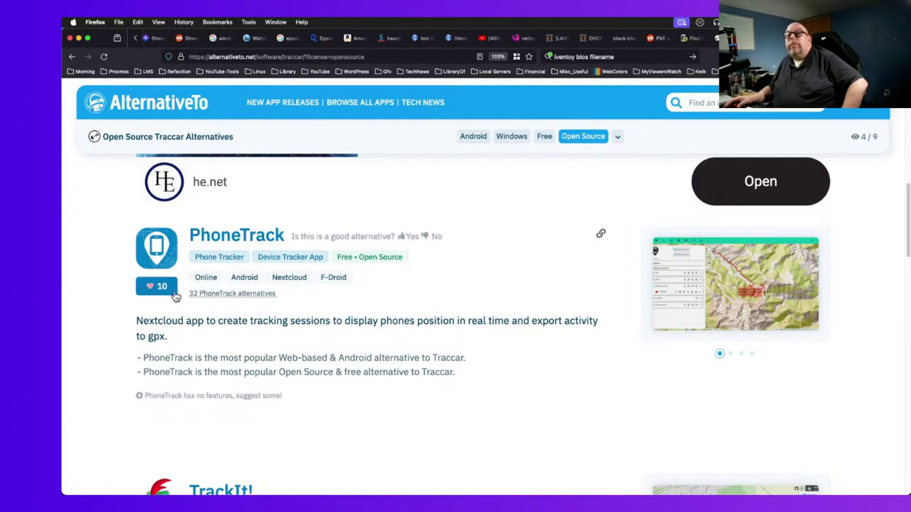
pyautogui.scroll(-5, 400, 306)
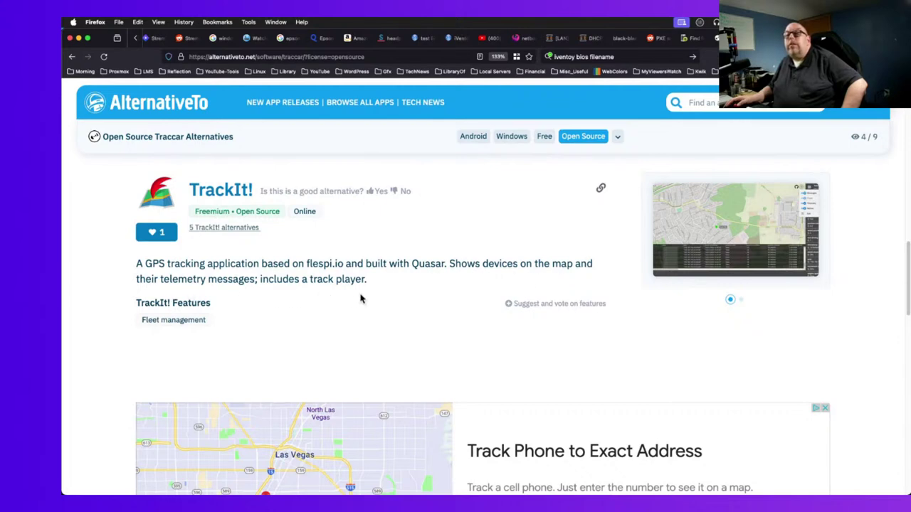
pyautogui.scroll(-5, 373, 298)
pyautogui.scroll(-3, 379, 298)
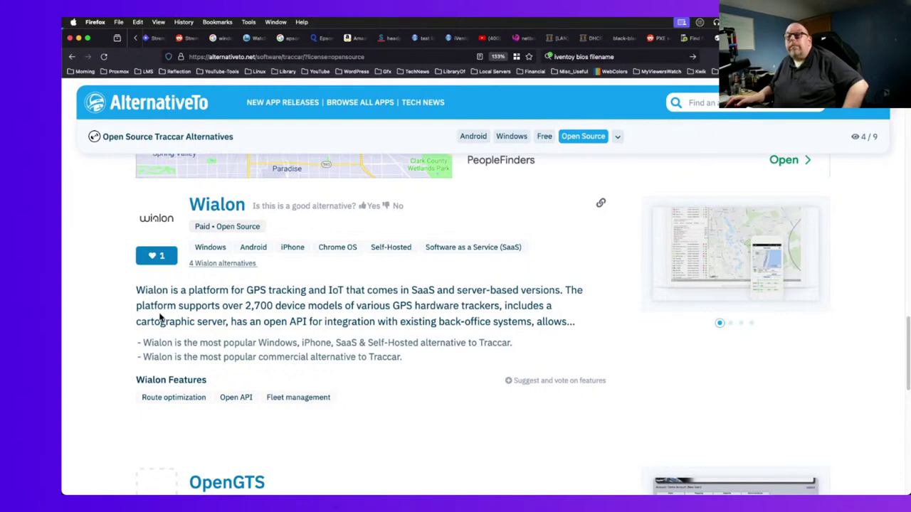
pyautogui.scroll(-5, 160, 318)
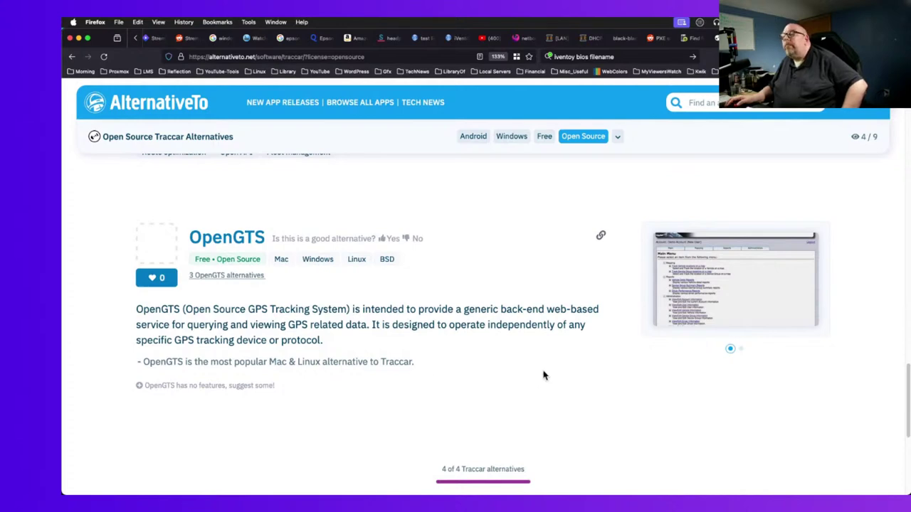
pyautogui.scroll(-1, 541, 376)
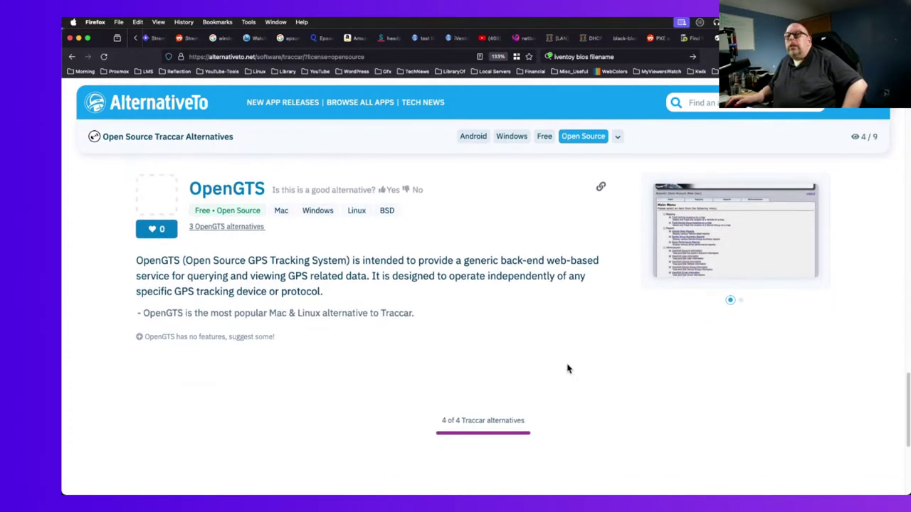
pyautogui.scroll(-5, 590, 365)
pyautogui.scroll(5, 589, 366)
pyautogui.scroll(3, 588, 365)
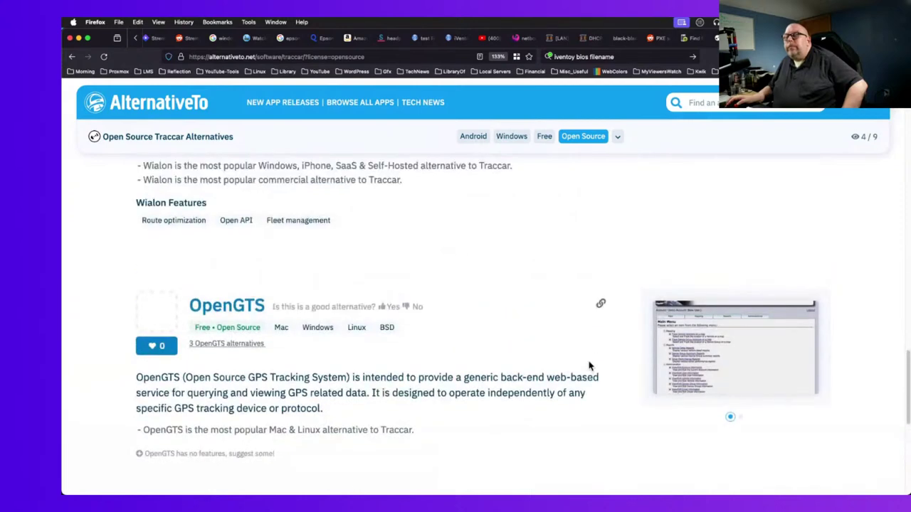
pyautogui.scroll(-3, 590, 365)
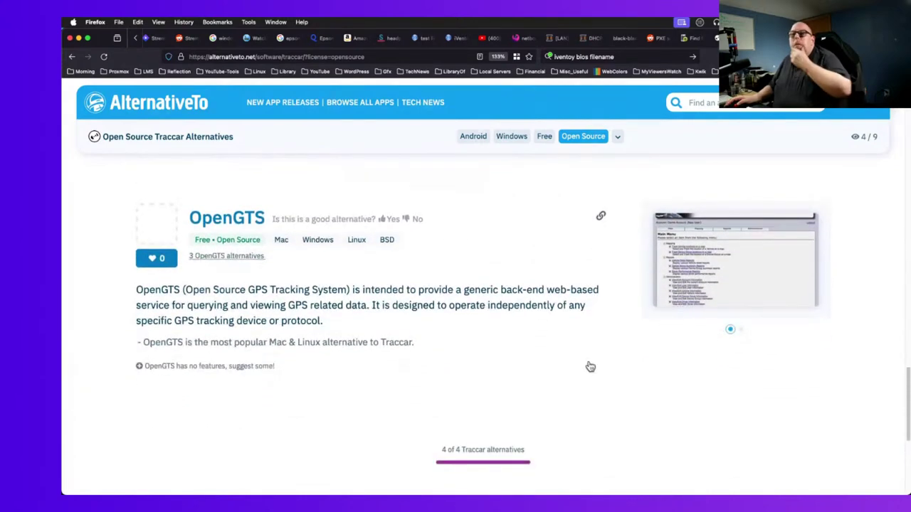
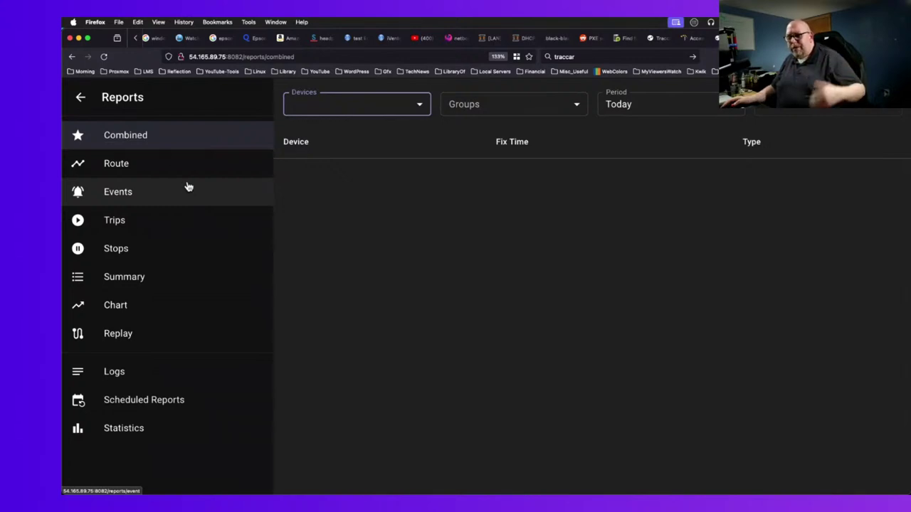
# Leave Reports for the device map, then go to Settings
pyautogui.click(80, 97)
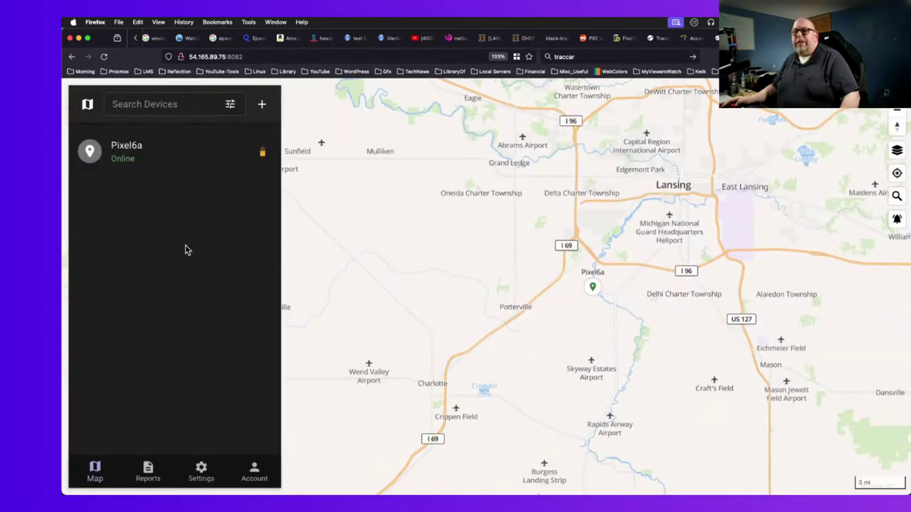
pyautogui.click(202, 471)
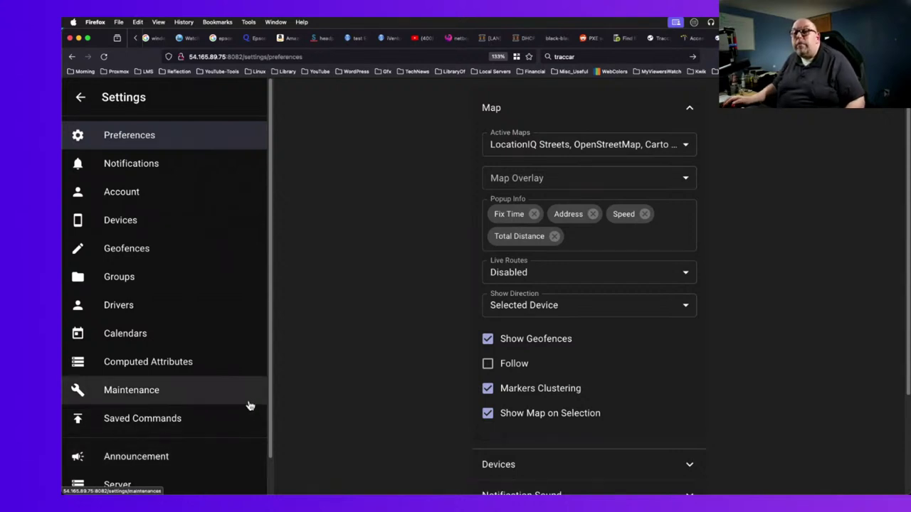
# Return to the device map and reopen Settings
pyautogui.scroll(-1, 248, 409)
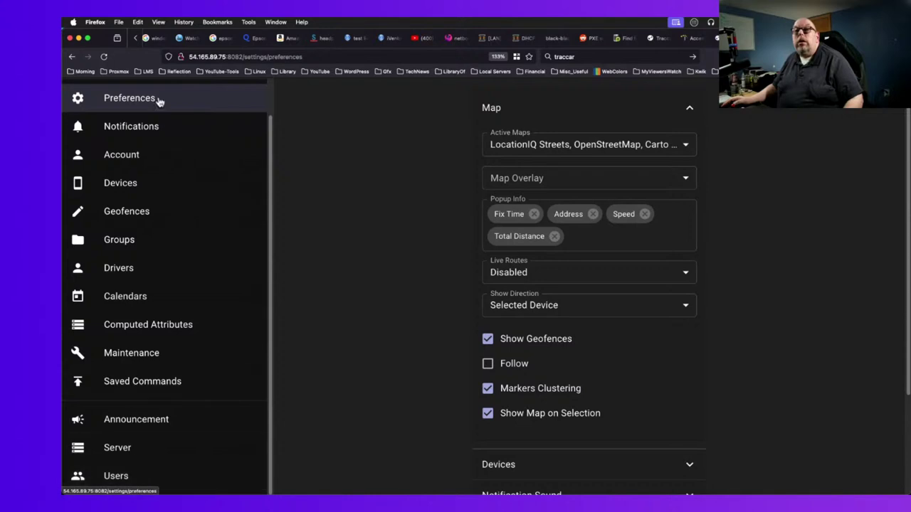
pyautogui.click(71, 56)
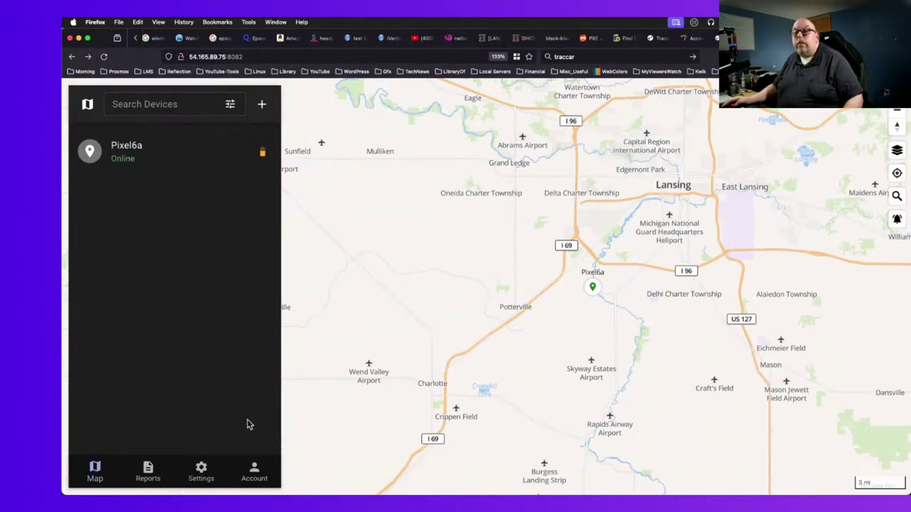
pyautogui.click(200, 471)
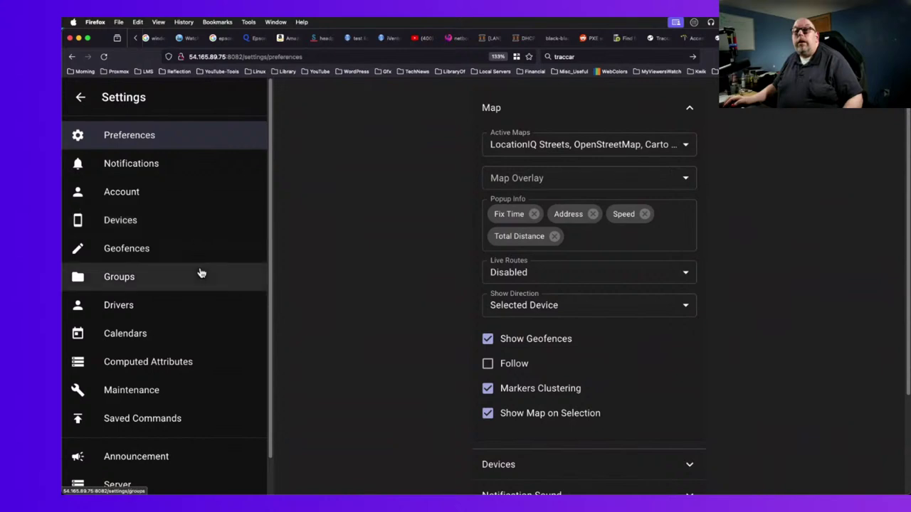
# Look through the server-wide Server settings
pyautogui.scroll(-1, 198, 313)
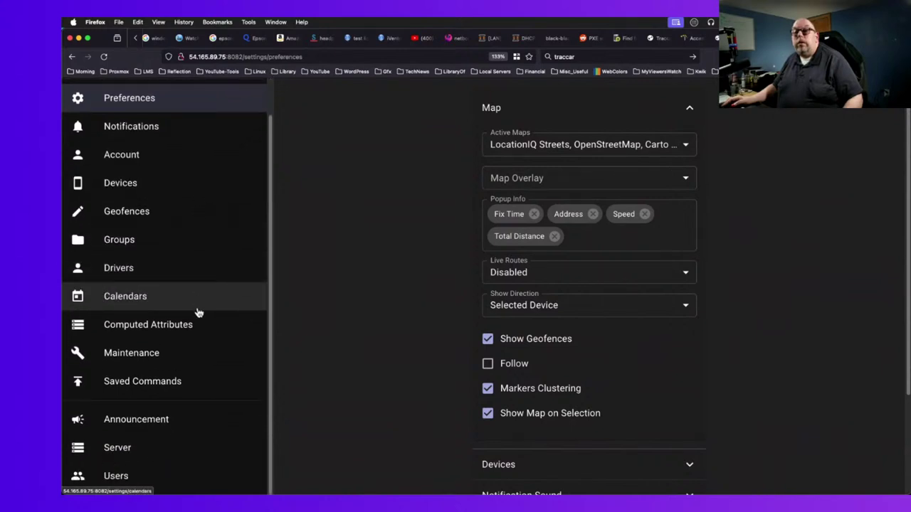
pyautogui.scroll(-3, 327, 398)
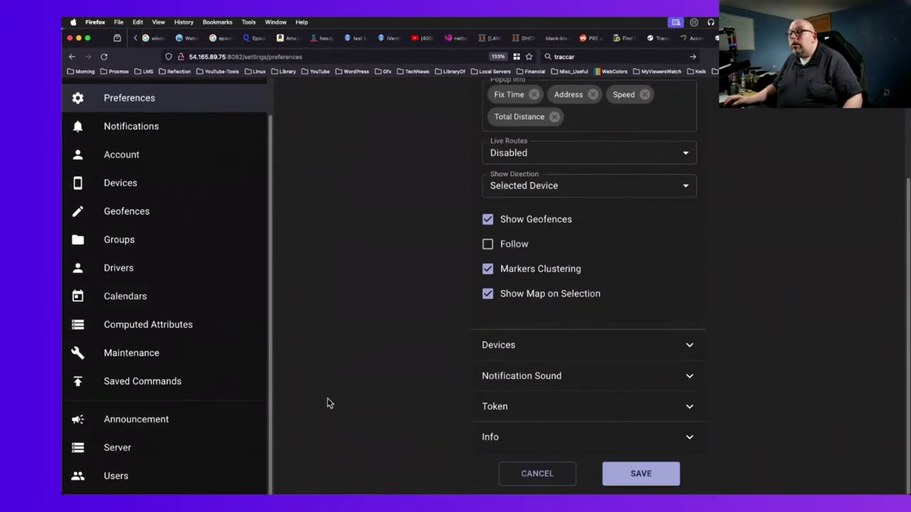
pyautogui.click(132, 457)
pyautogui.scroll(-1, 175, 376)
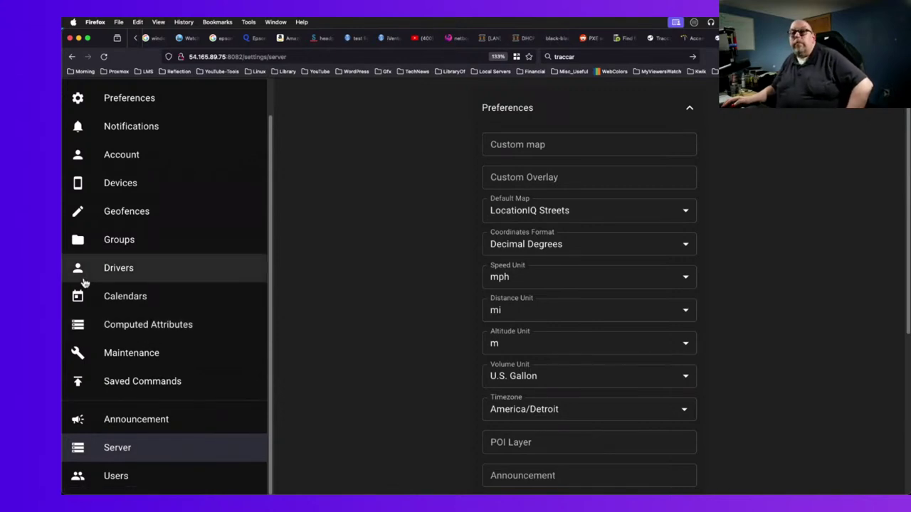
pyautogui.scroll(1, 149, 122)
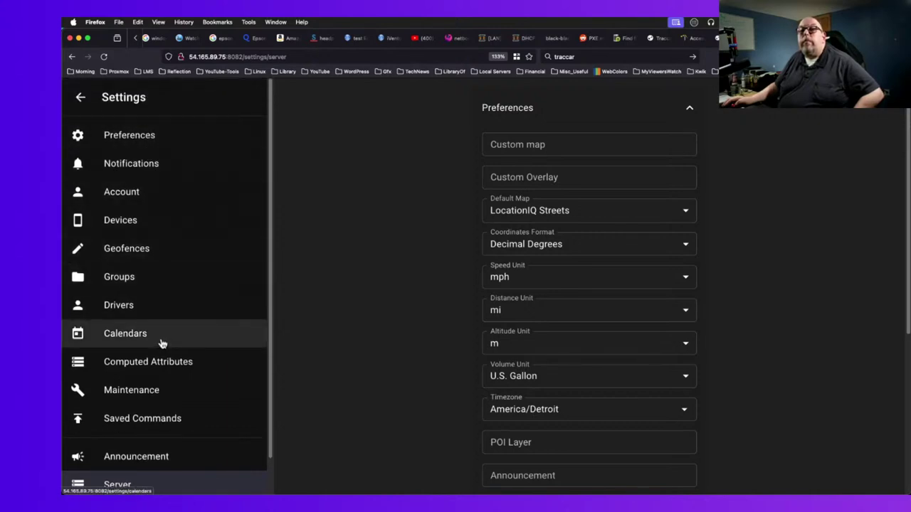
# Glance at Geofences, then scroll through the map Preferences
pyautogui.click(147, 250)
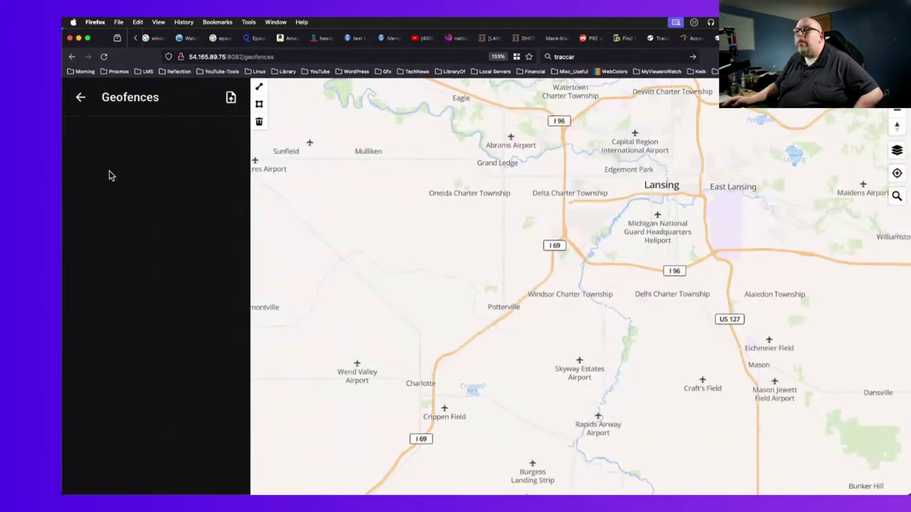
pyautogui.click(81, 98)
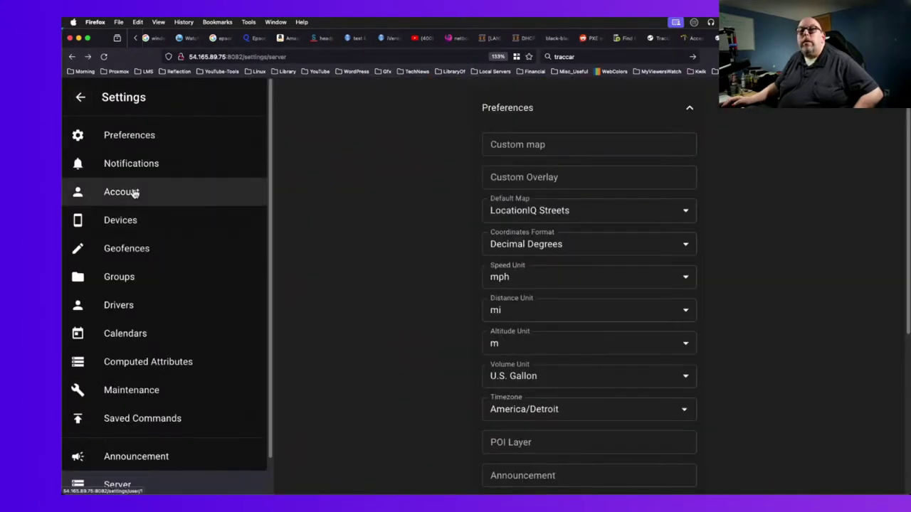
pyautogui.click(135, 138)
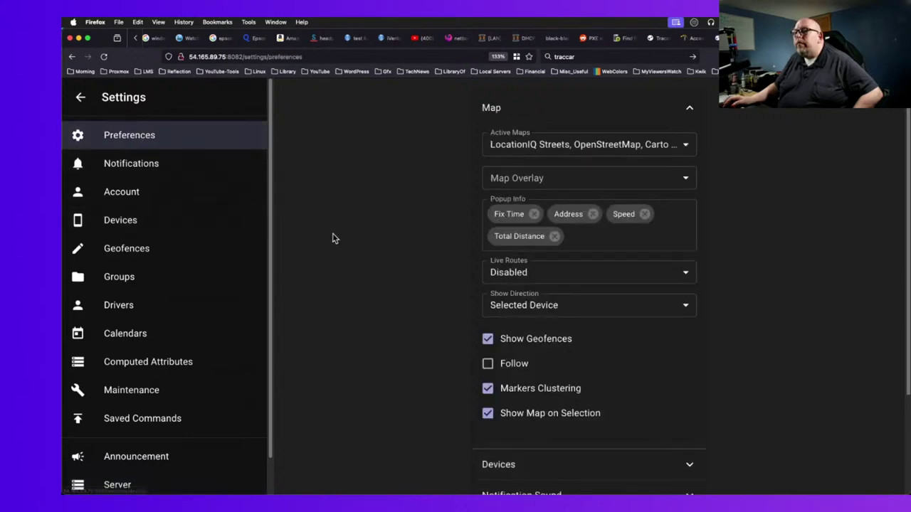
pyautogui.scroll(-3, 335, 238)
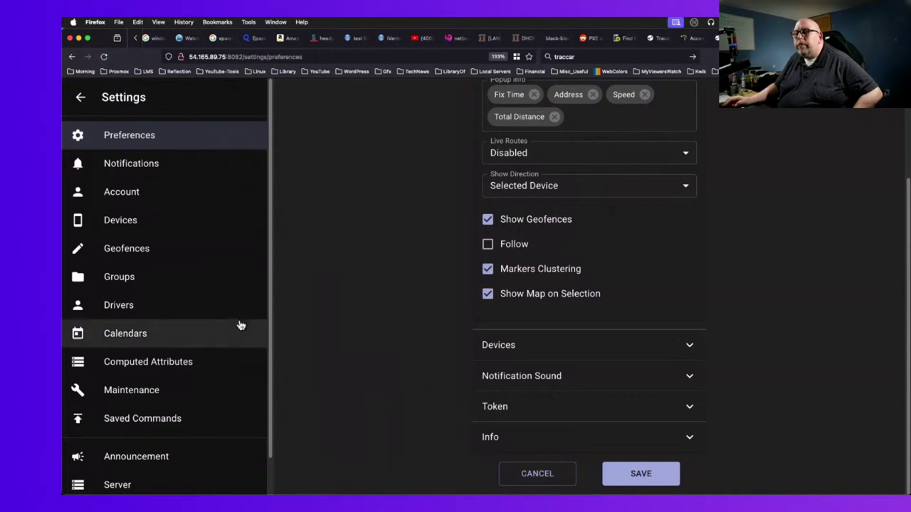
pyautogui.scroll(-1, 149, 392)
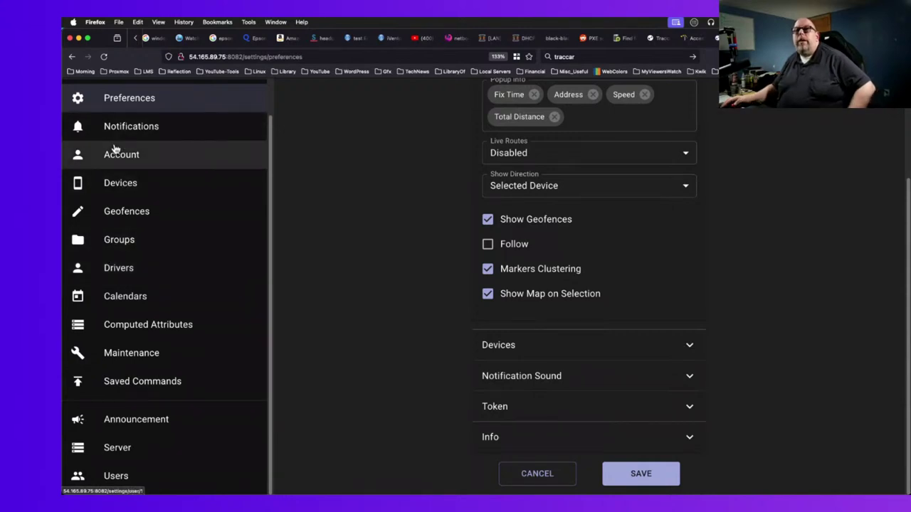
# Step back through the settings pages and return to the main map
pyautogui.click(73, 58)
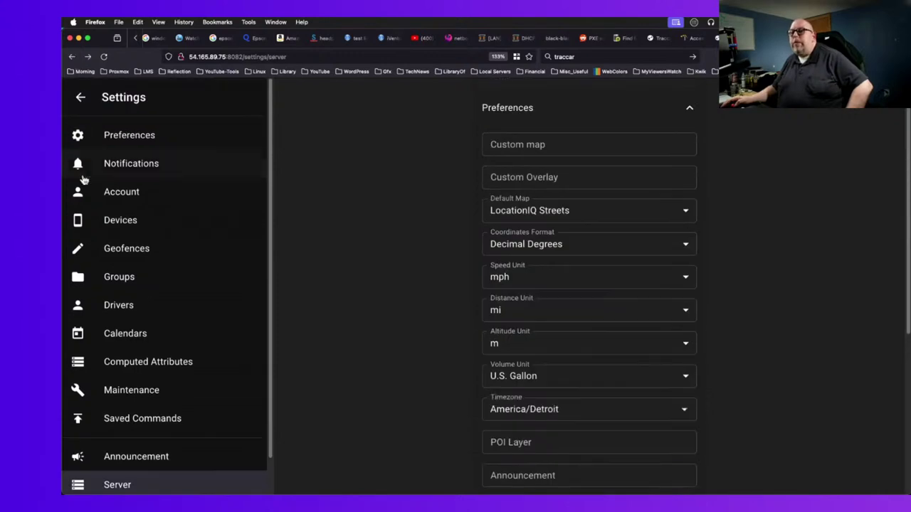
pyautogui.scroll(-1, 235, 205)
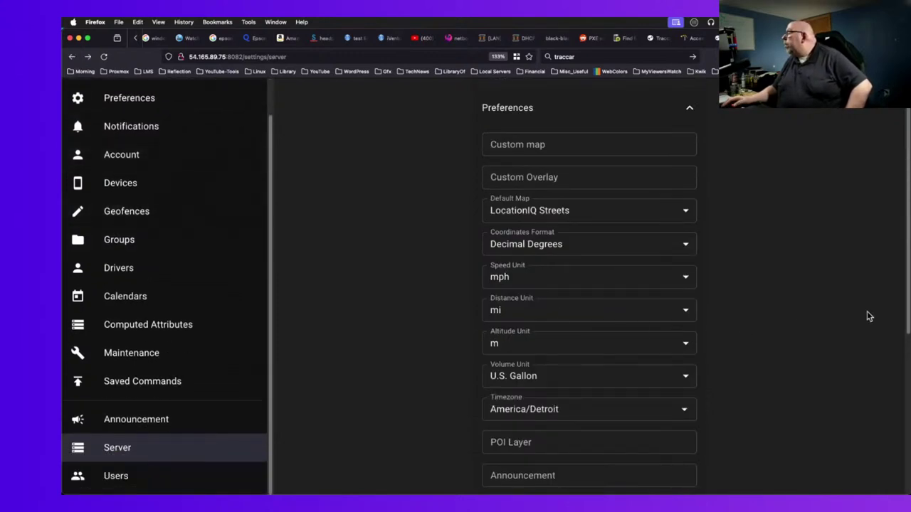
pyautogui.click(72, 56)
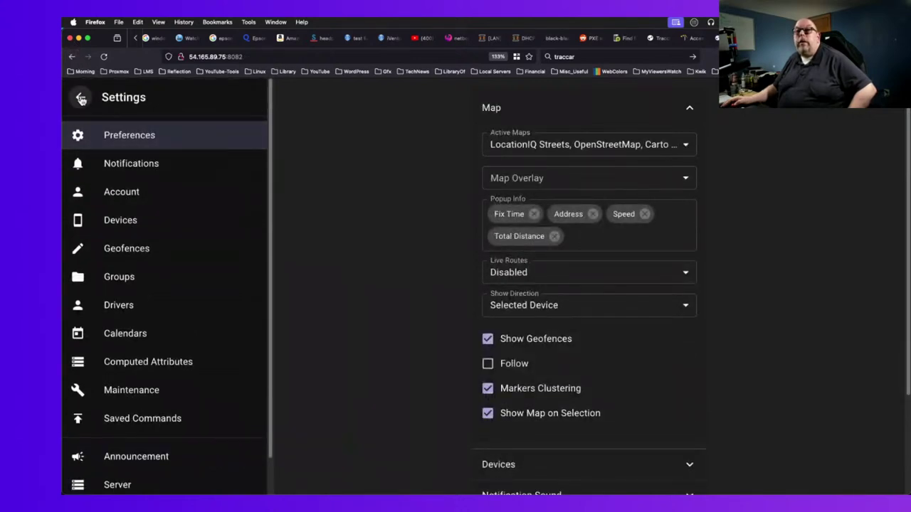
pyautogui.click(81, 99)
# In Reports, view the Logs report and the Scheduled Reports list
pyautogui.click(148, 471)
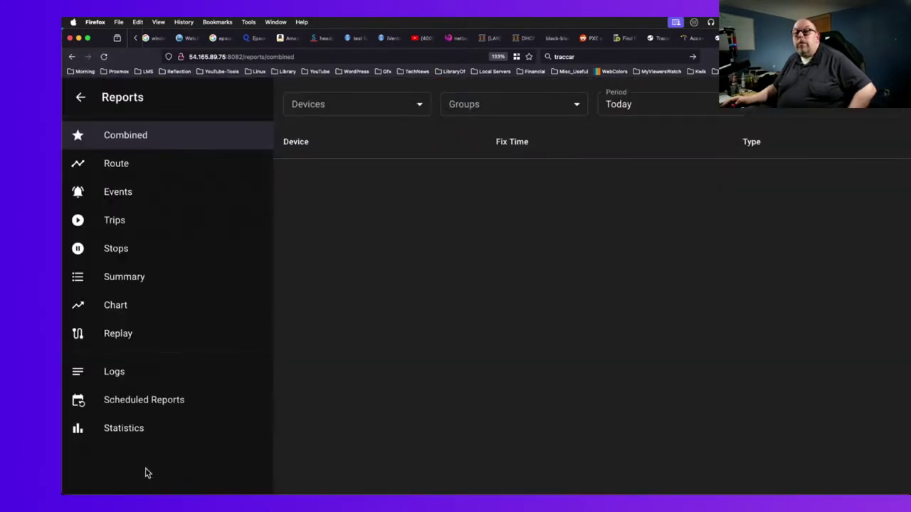
pyautogui.click(97, 373)
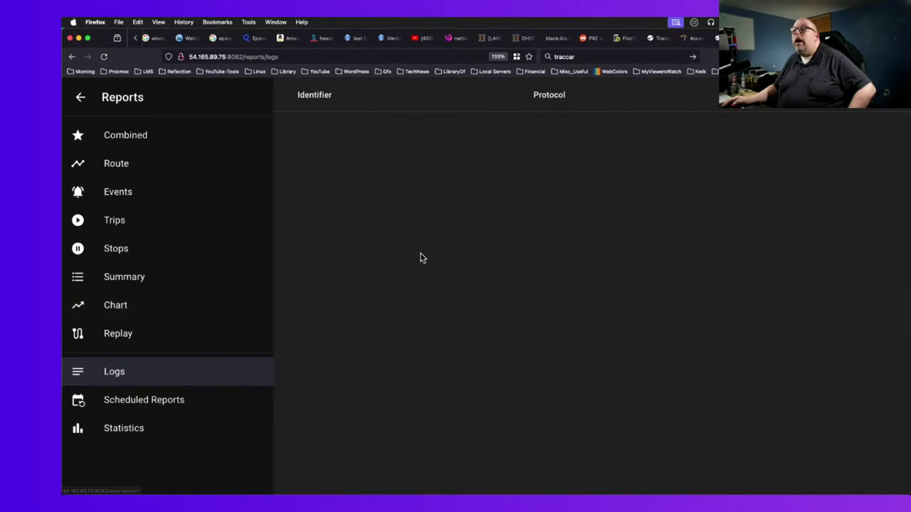
pyautogui.click(103, 58)
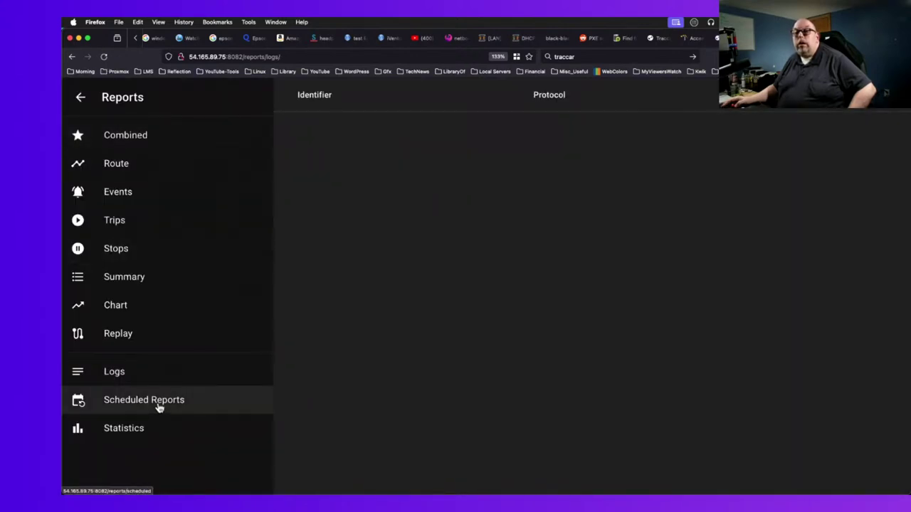
pyautogui.click(126, 402)
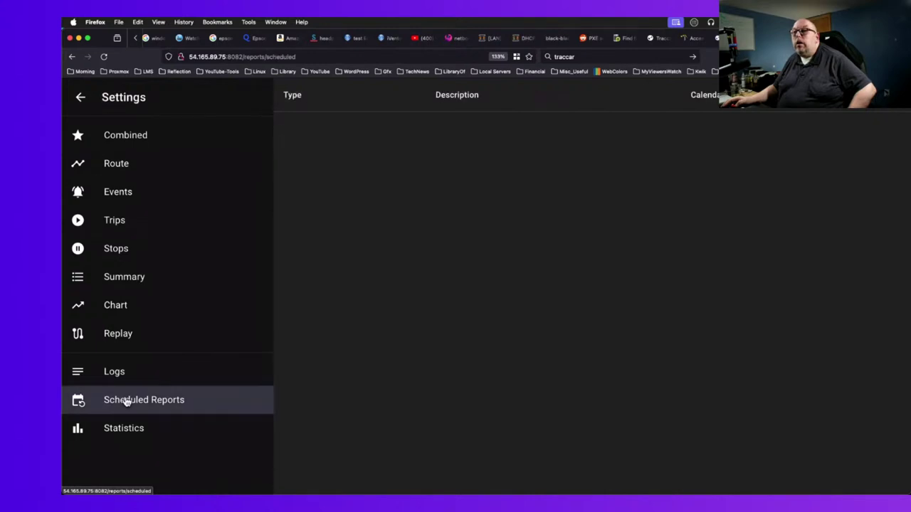
# Generate the Statistics report for Yesterday without the Active Users column
pyautogui.click(118, 431)
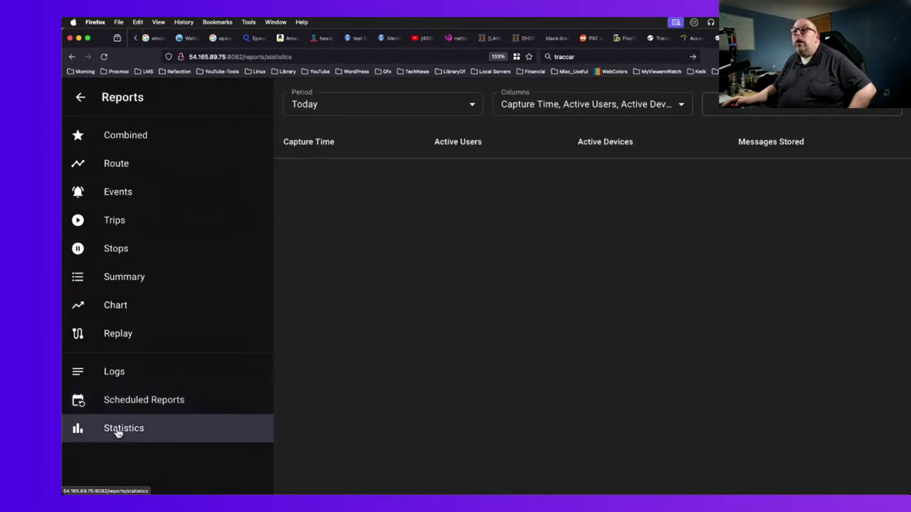
pyautogui.click(473, 105)
pyautogui.click(400, 152)
pyautogui.click(811, 109)
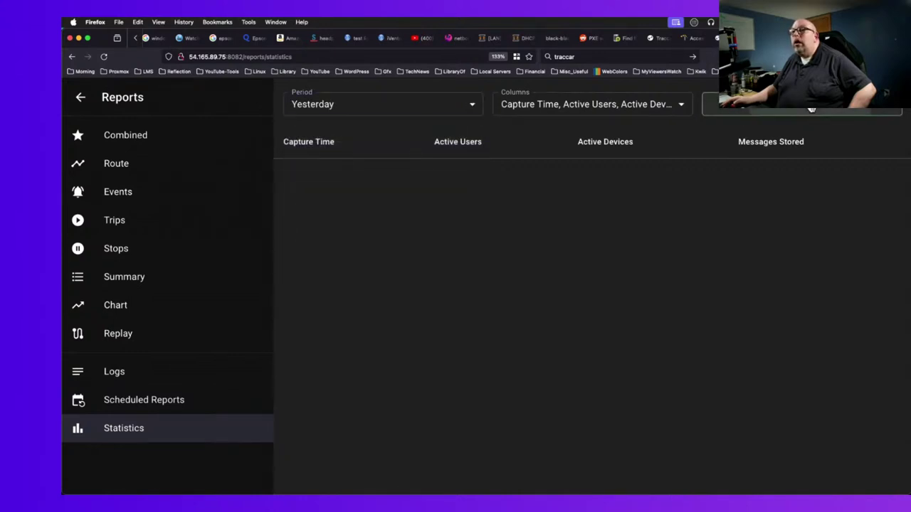
pyautogui.click(681, 108)
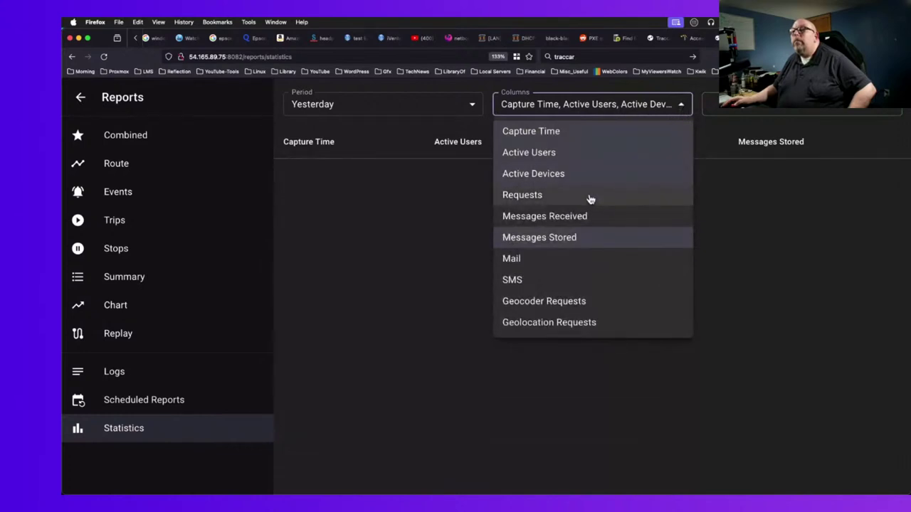
pyautogui.click(569, 153)
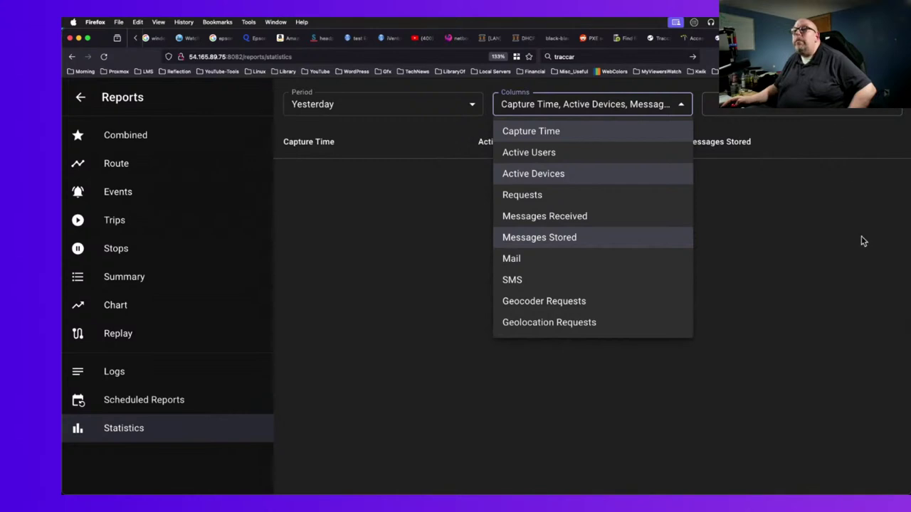
pyautogui.click(839, 111)
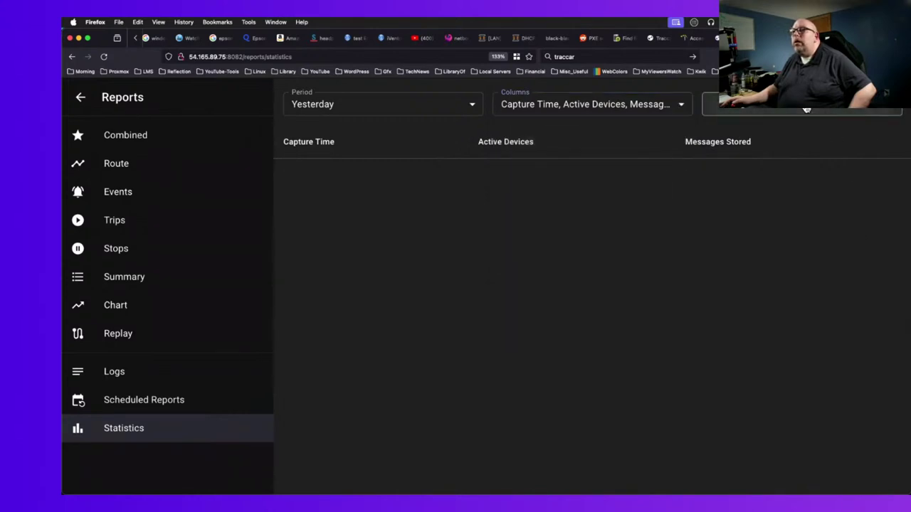
# Check the Replay and Combined reports, then return to the map with Pixel6a
pyautogui.click(110, 339)
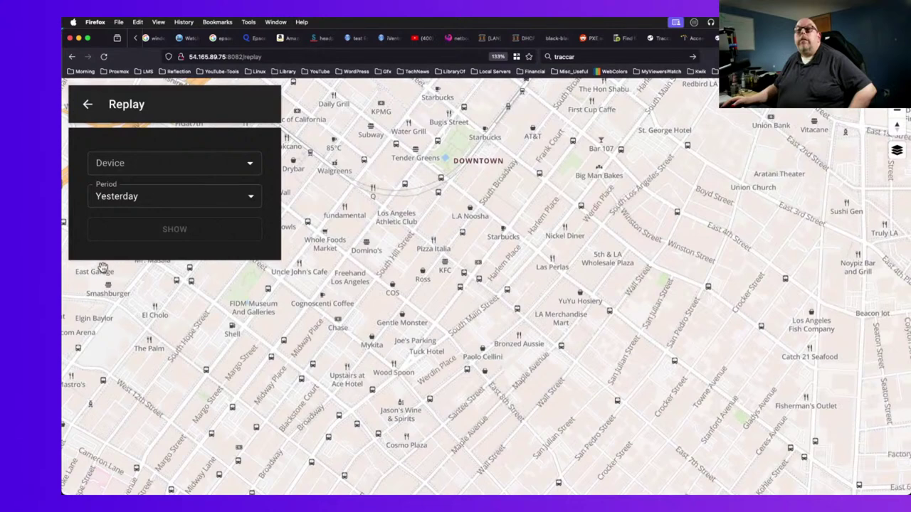
pyautogui.click(86, 104)
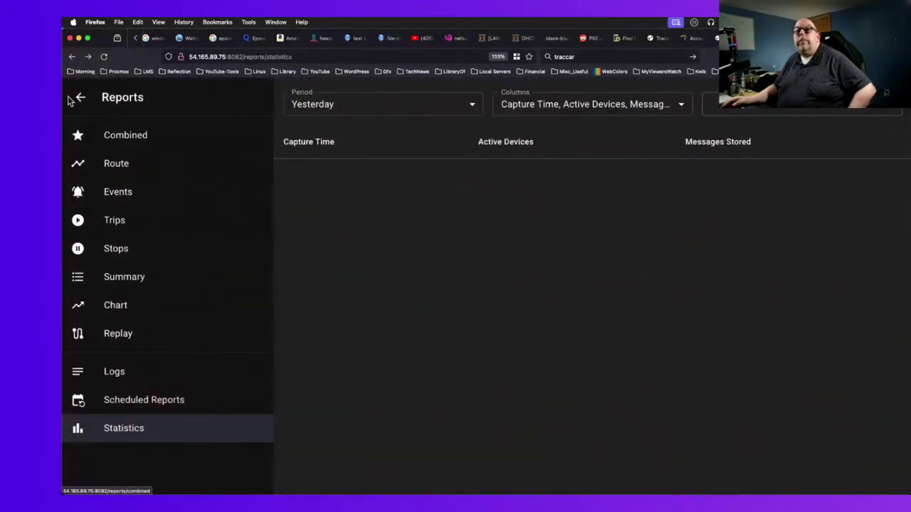
pyautogui.click(102, 140)
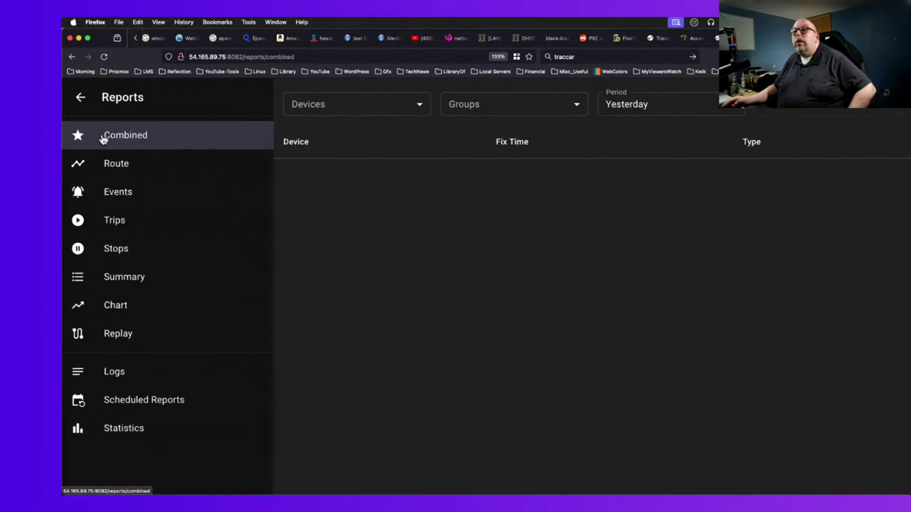
pyautogui.click(80, 98)
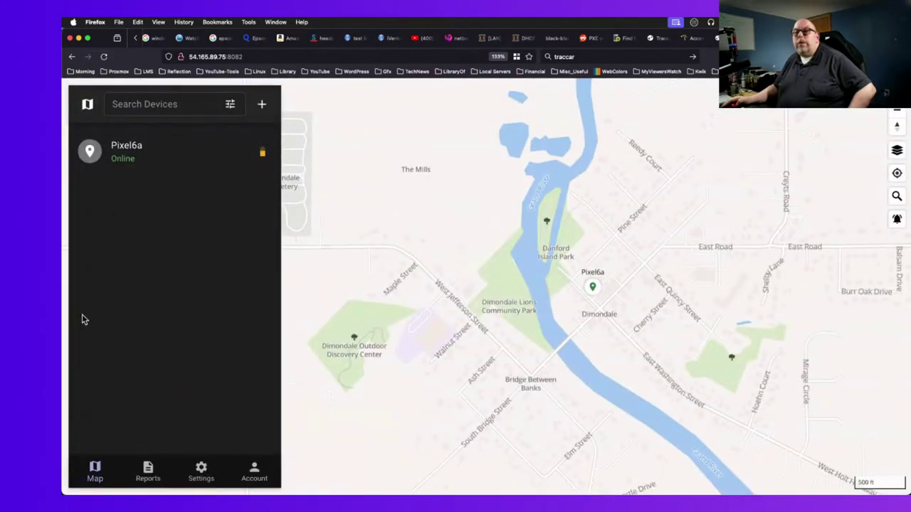